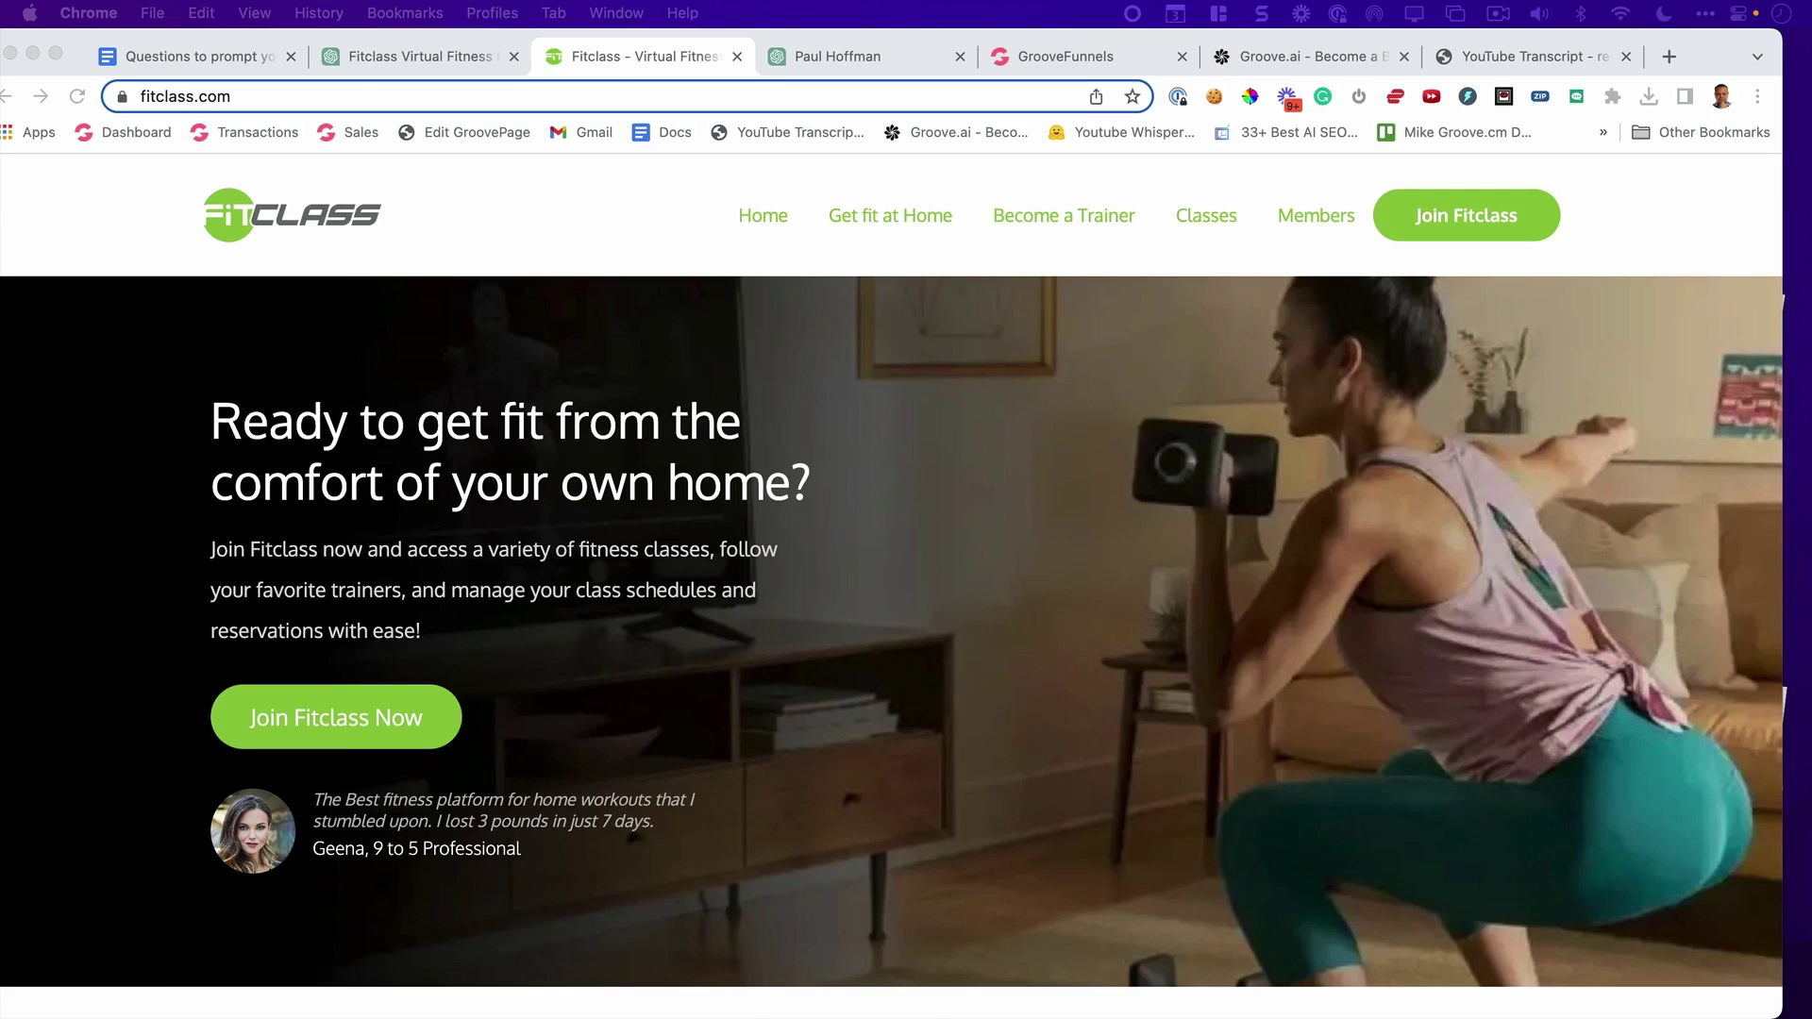
Step: Bring up the Google Doc of AI-seeding questions and scroll through its prompts
click(194, 56)
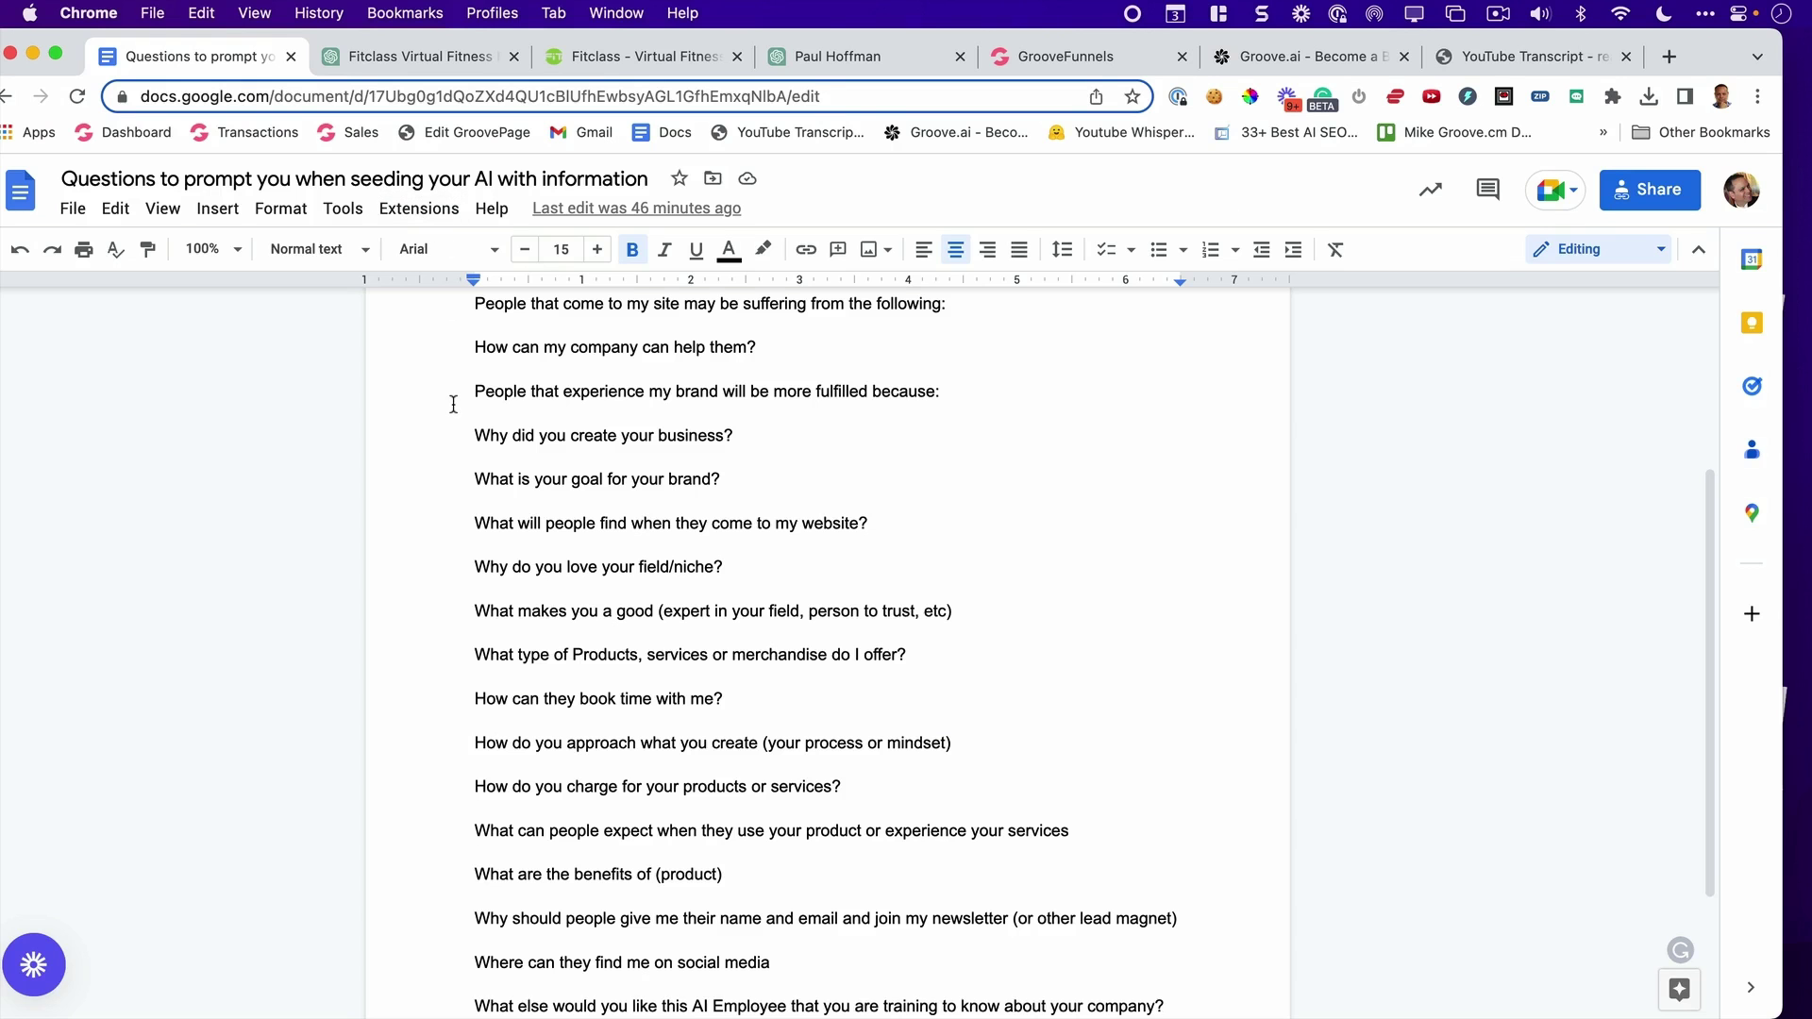
scroll(453, 403, up, 1)
scroll(453, 403, down, 2)
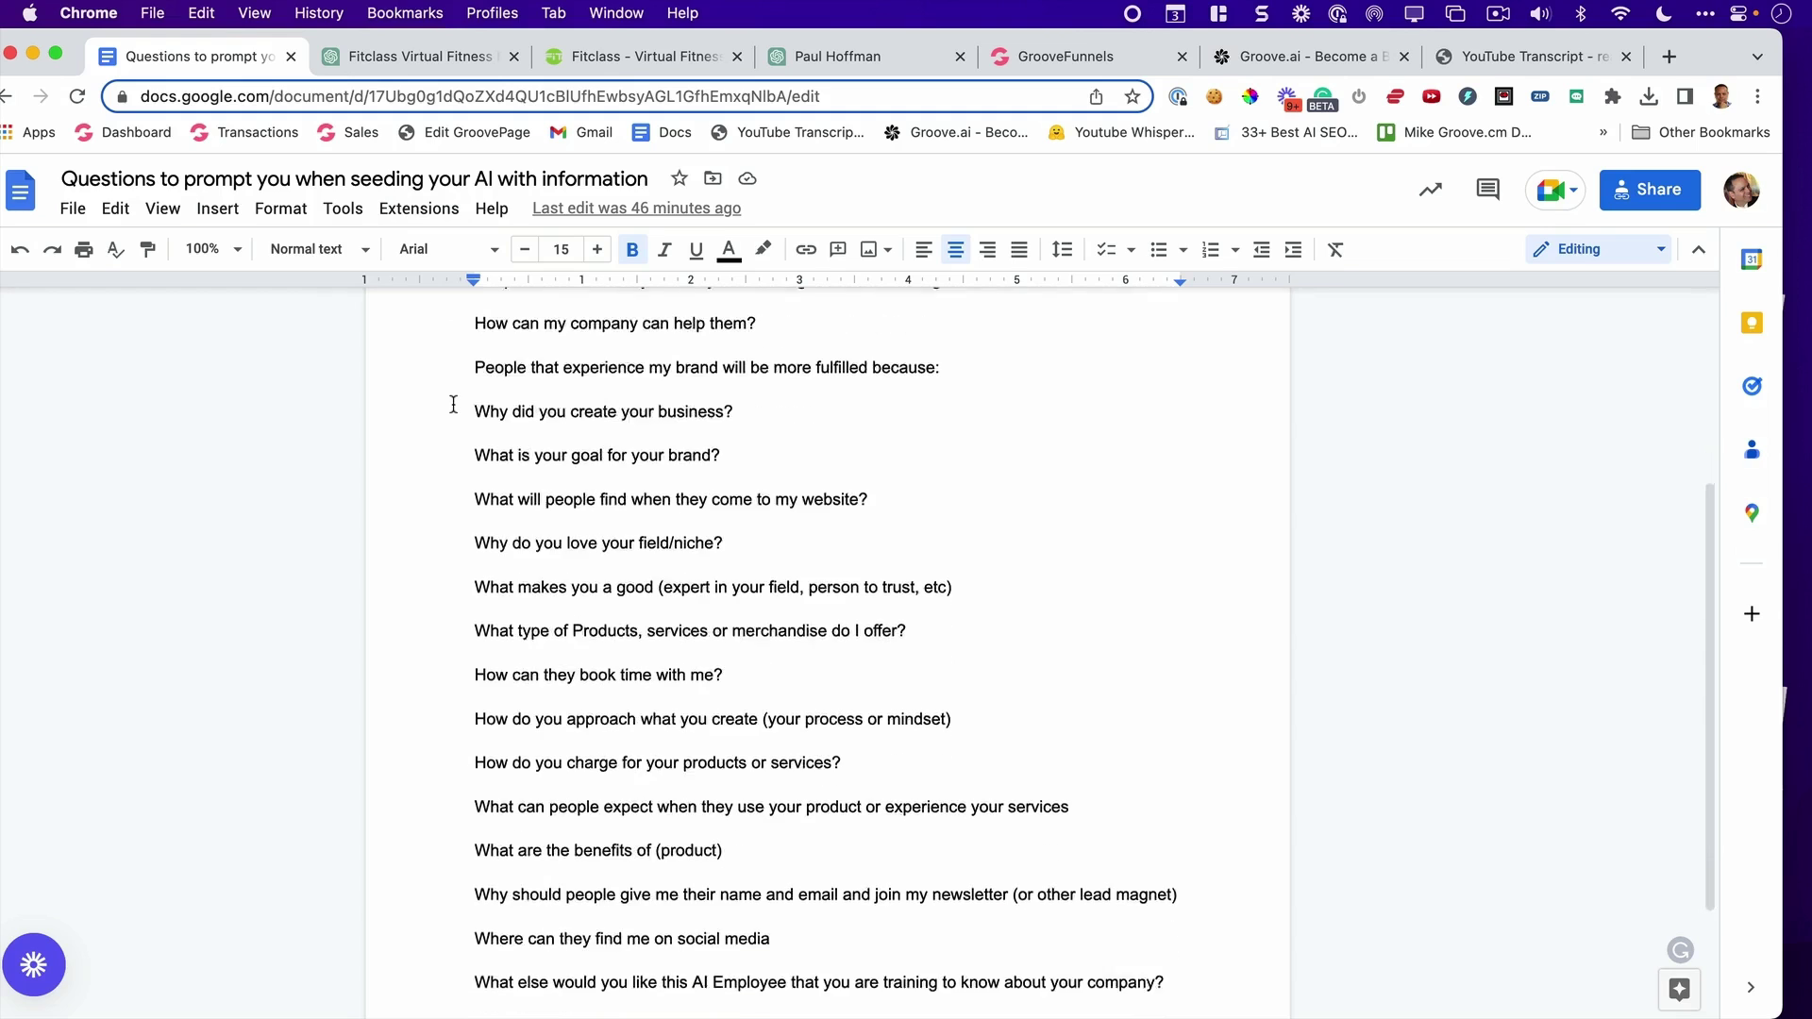
scroll(453, 404, down, 2)
scroll(453, 404, up, 2)
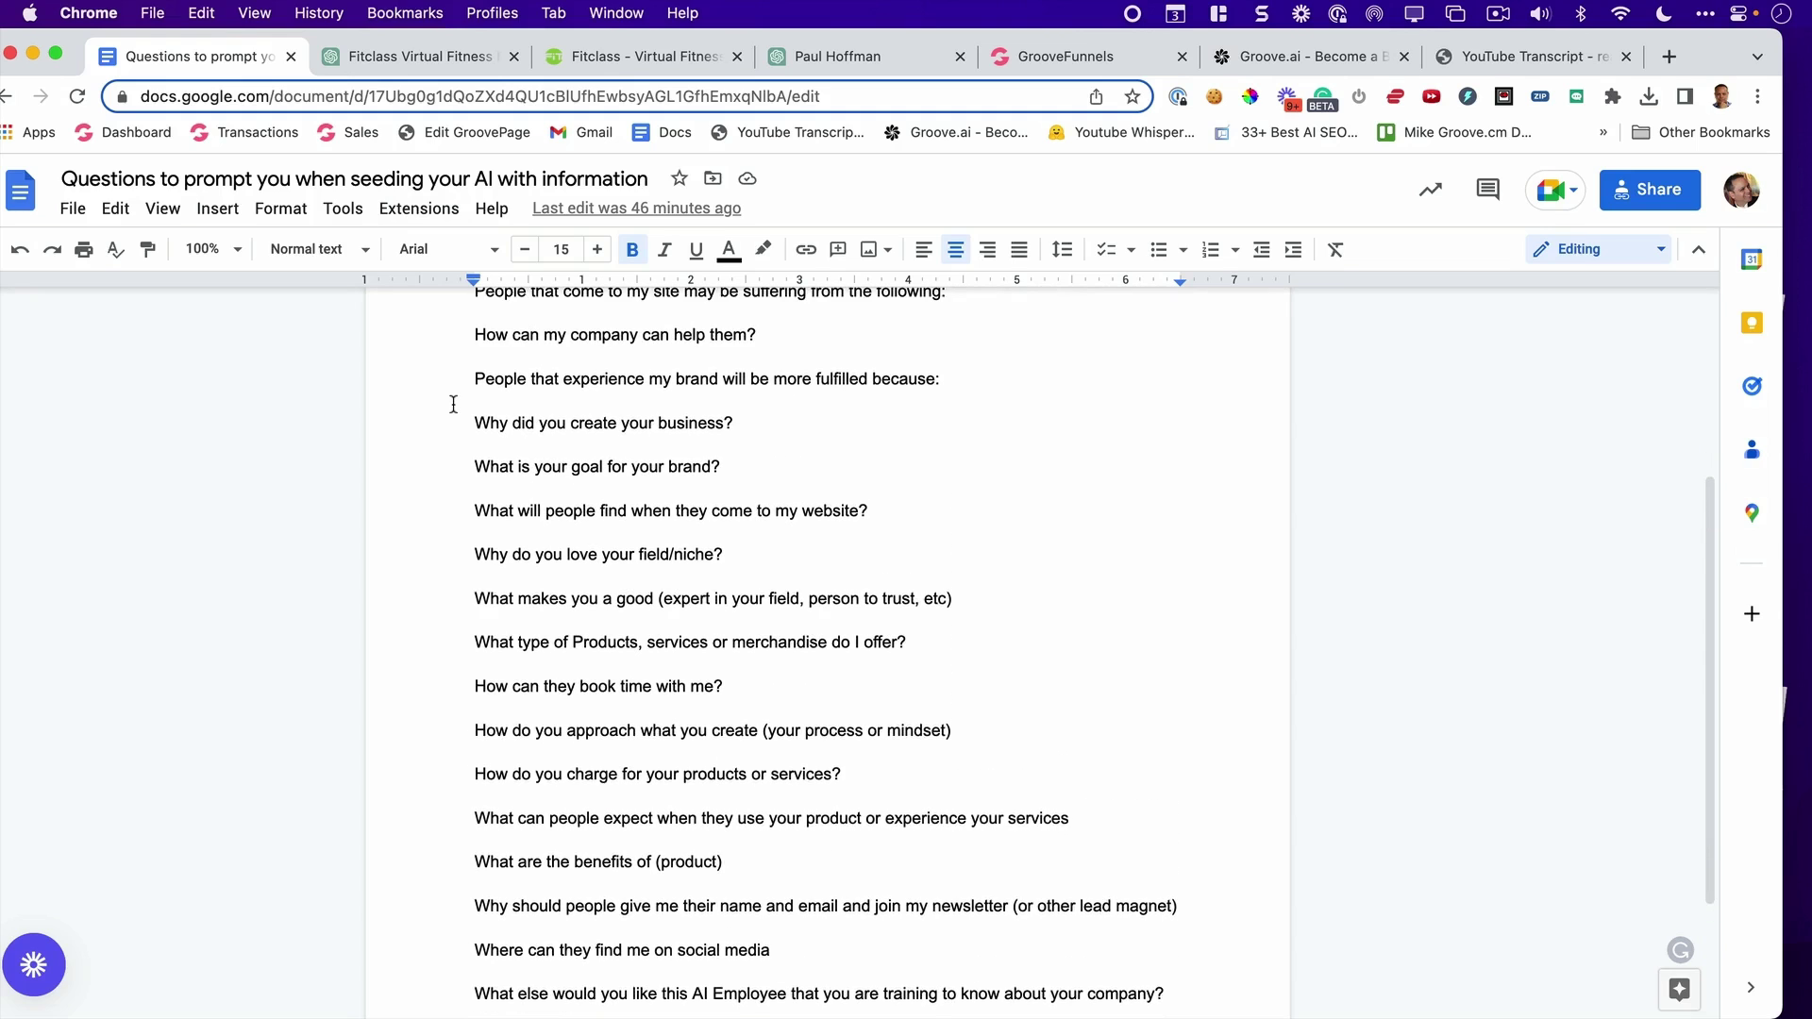
scroll(453, 404, up, 1)
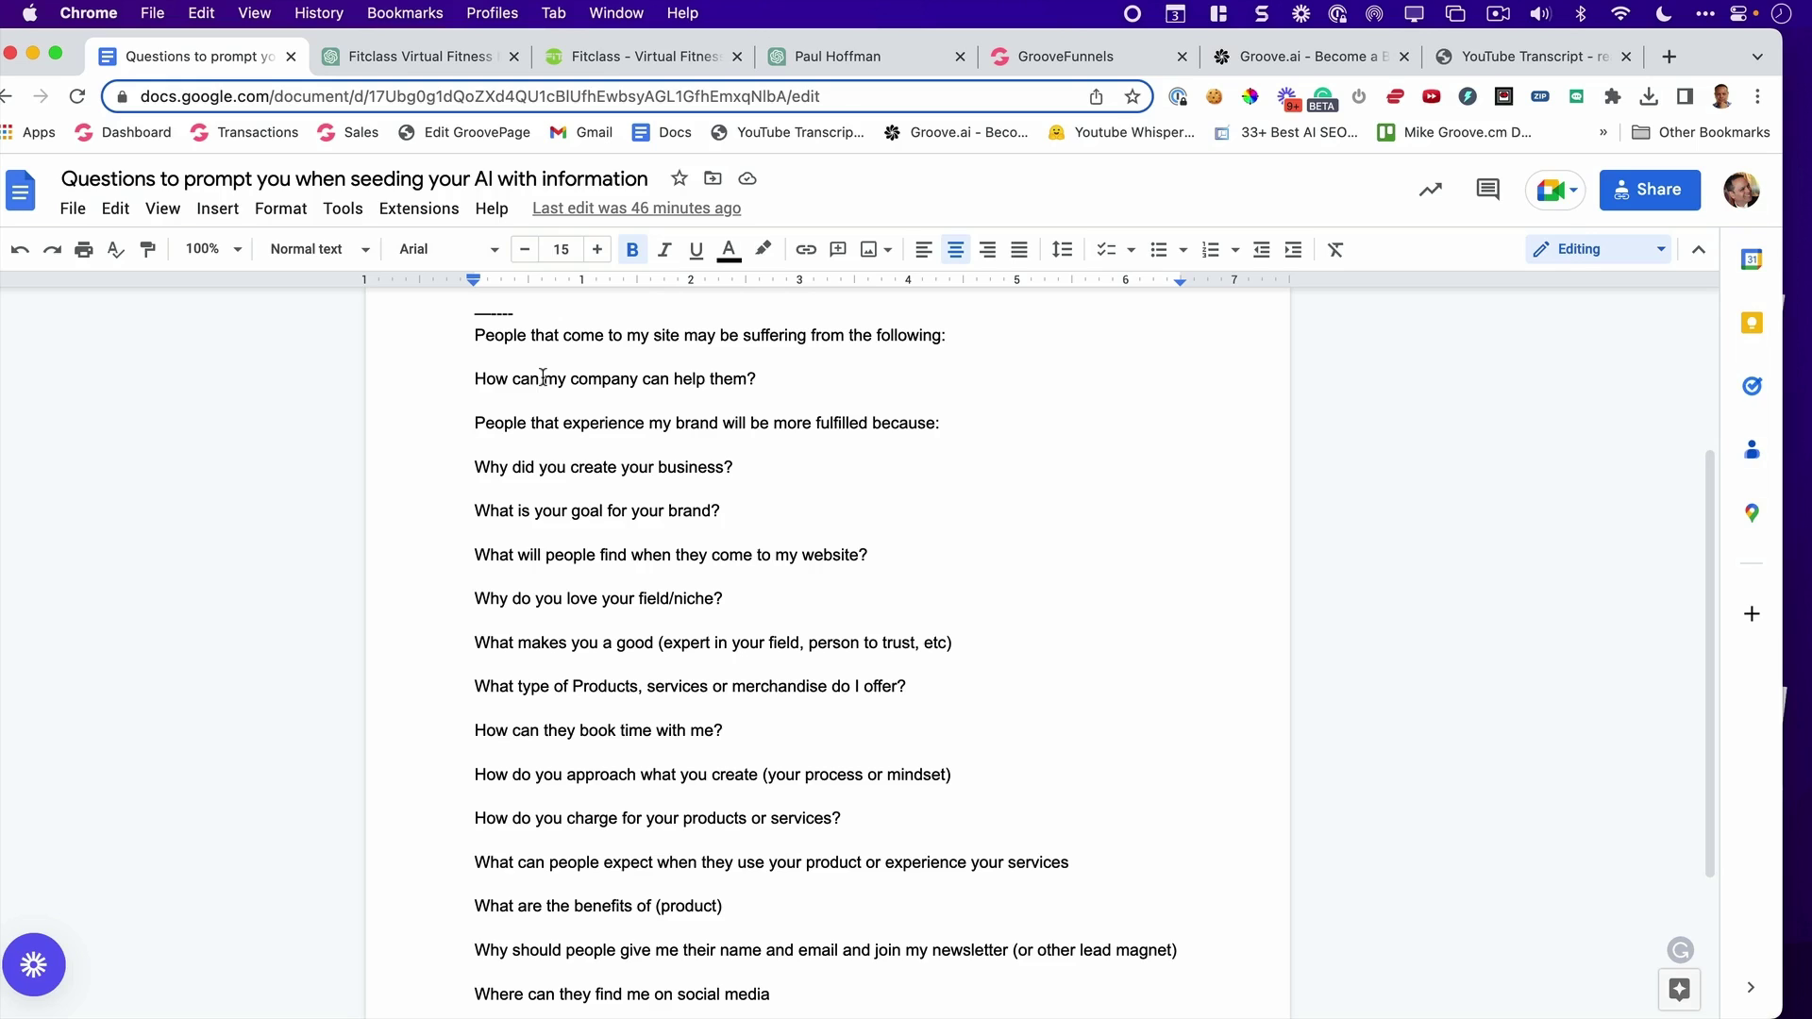
Step: Review the DaySculpting opening prompt and the Fitclass business description, then return to the questions doc
click(830, 56)
drag(653, 247, 1131, 278)
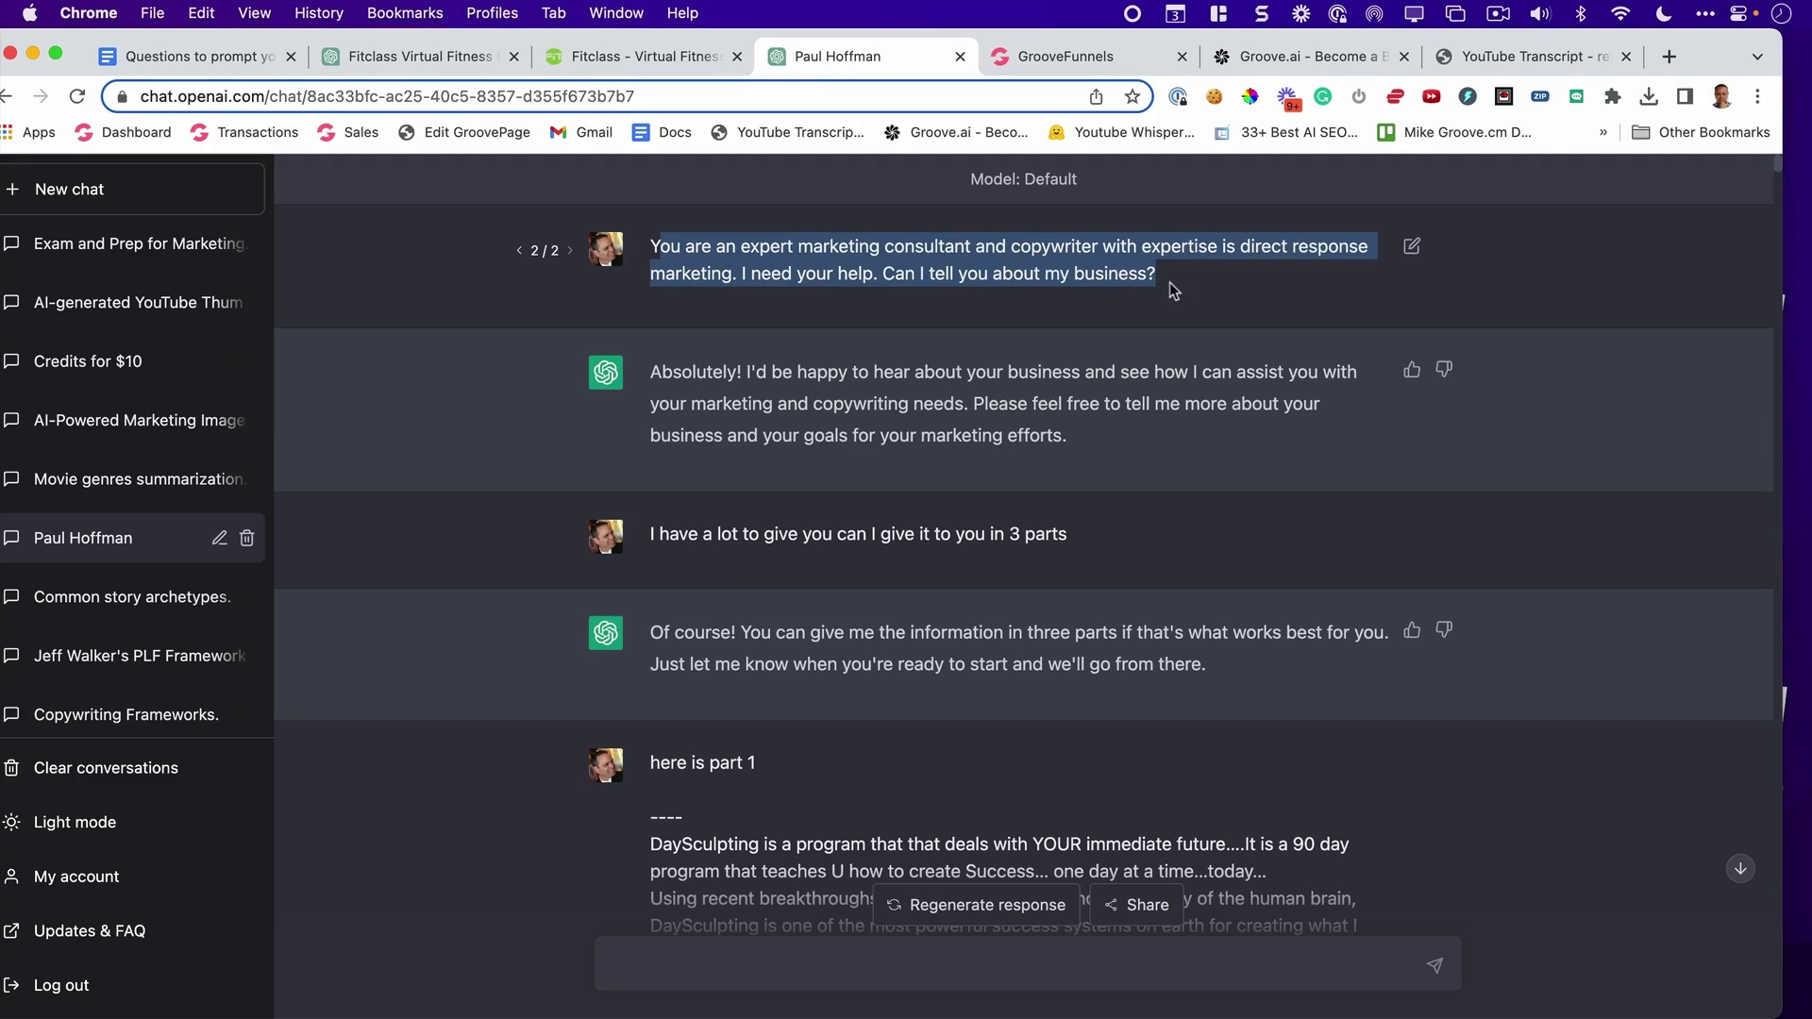
click(1169, 282)
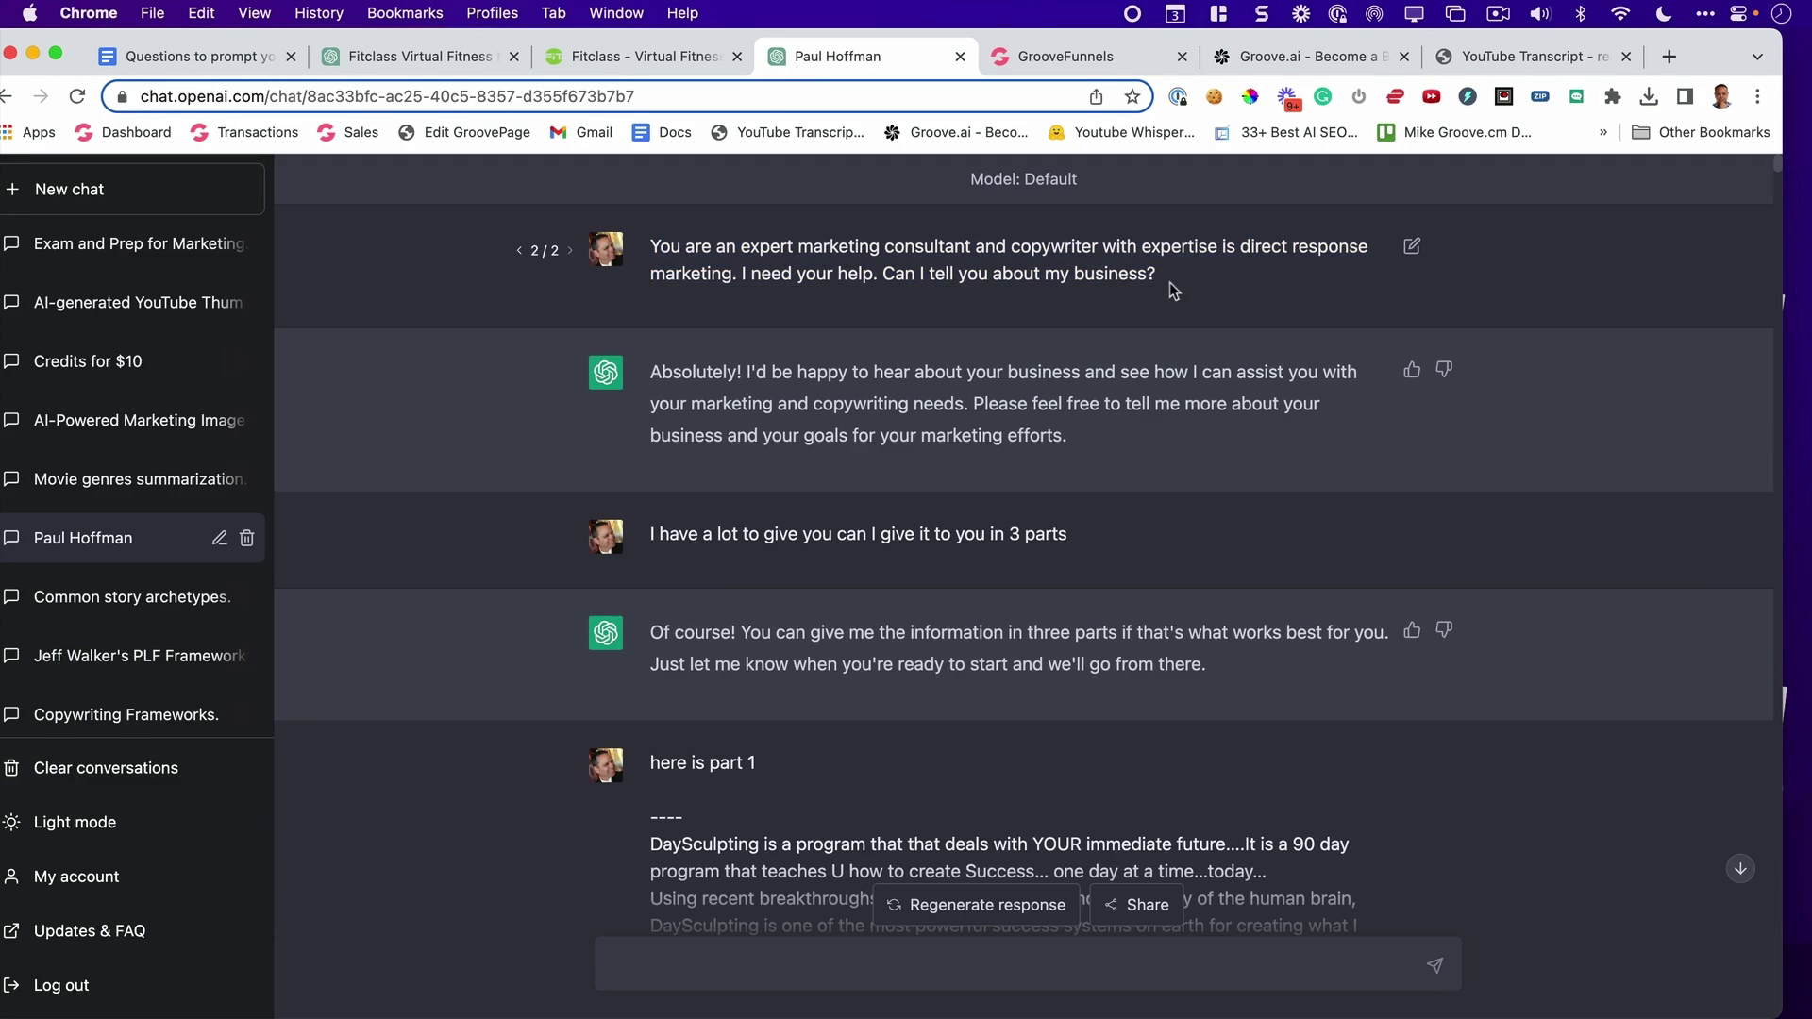
click(416, 57)
drag(653, 246, 1191, 717)
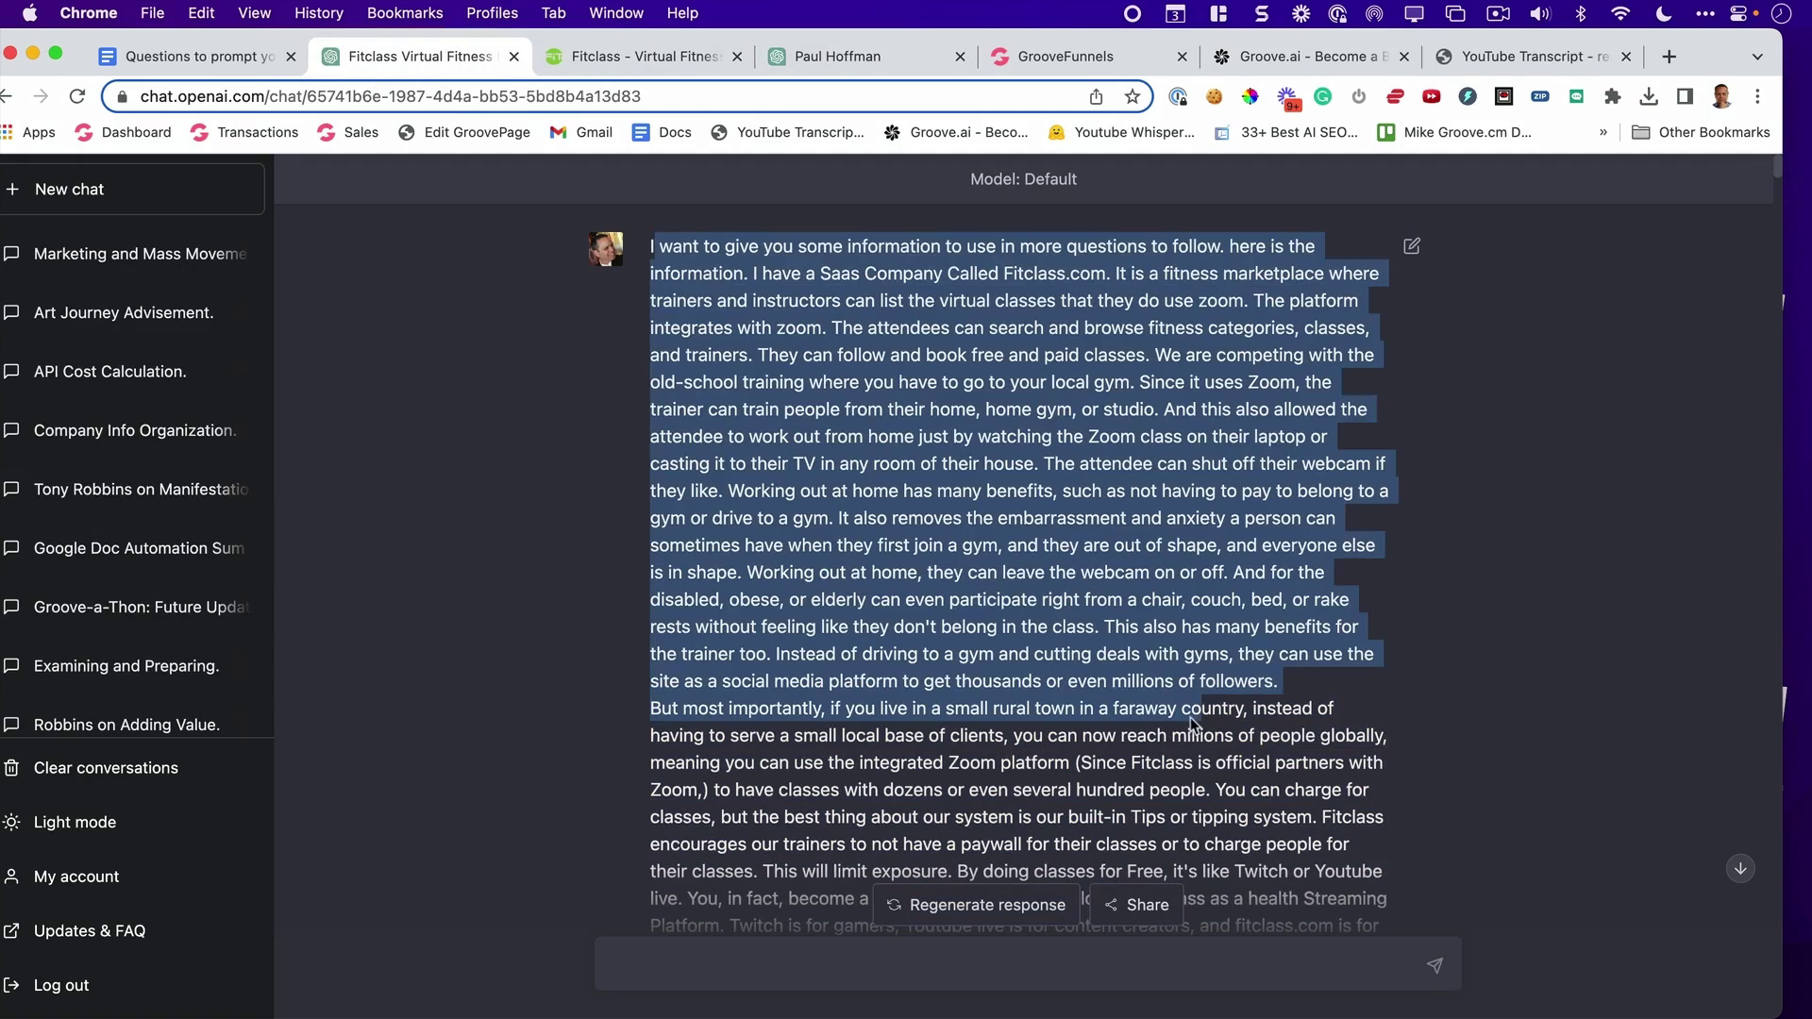
click(1191, 717)
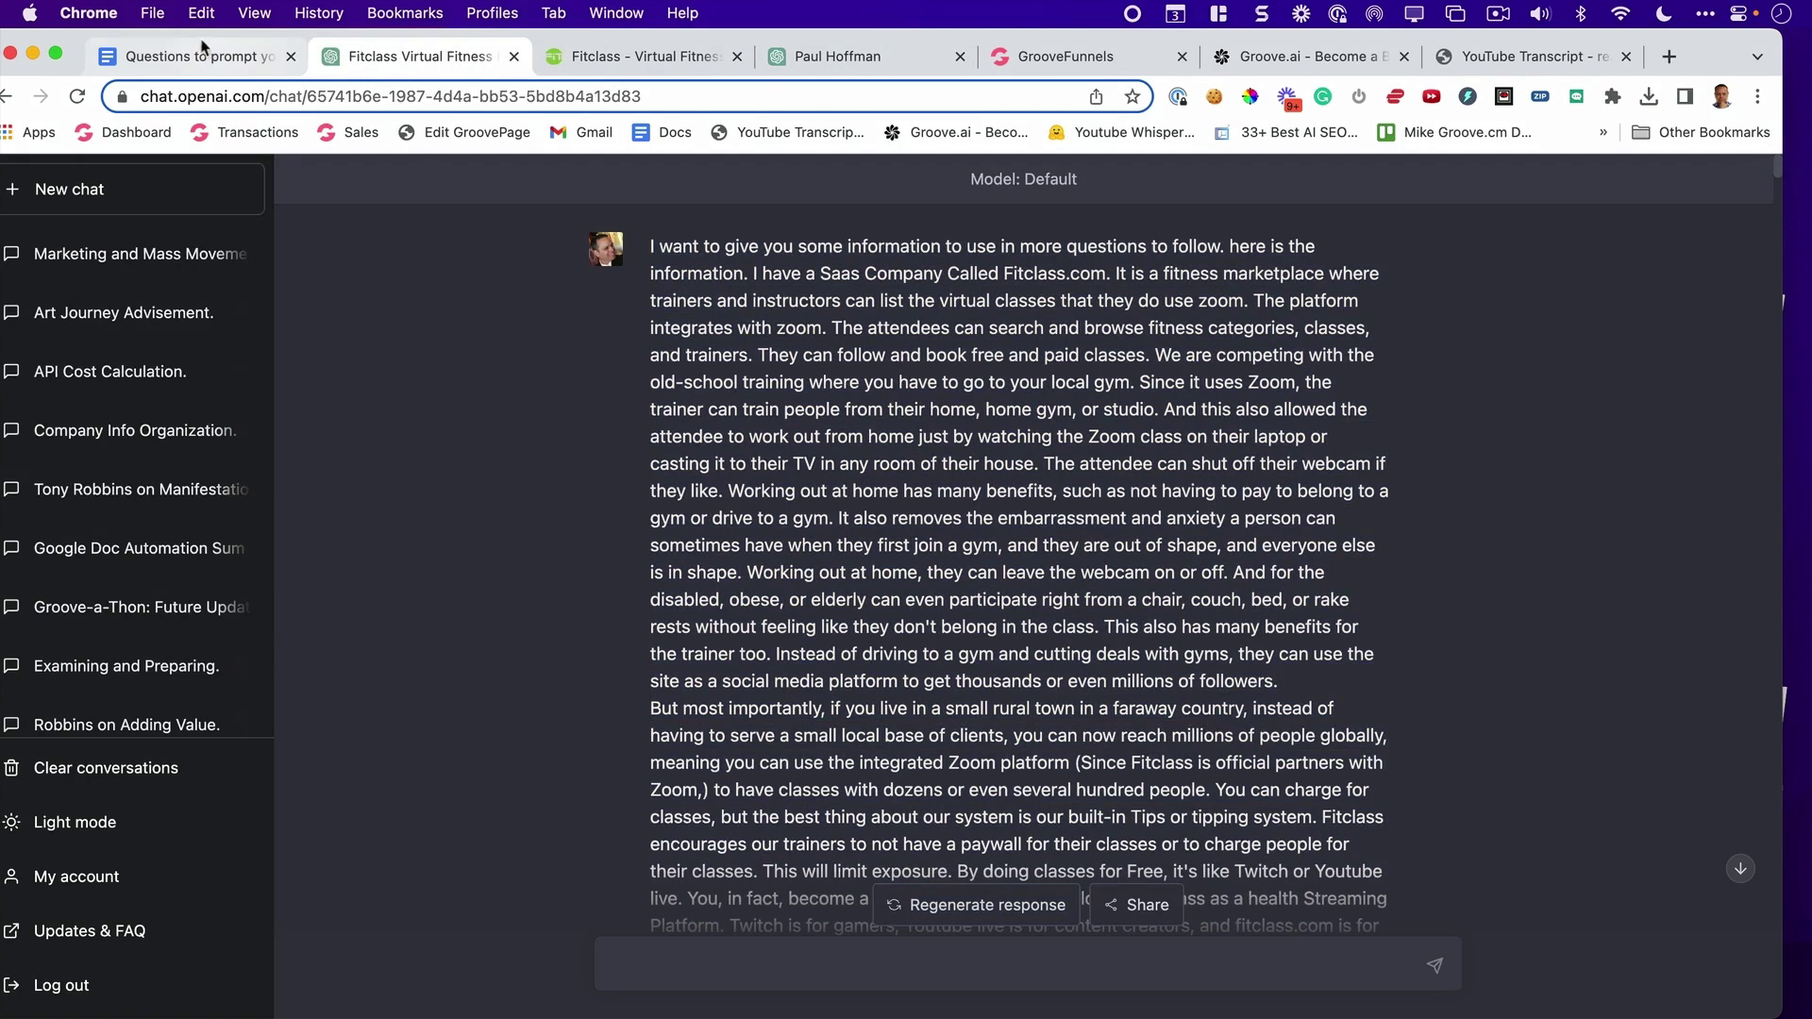
click(221, 62)
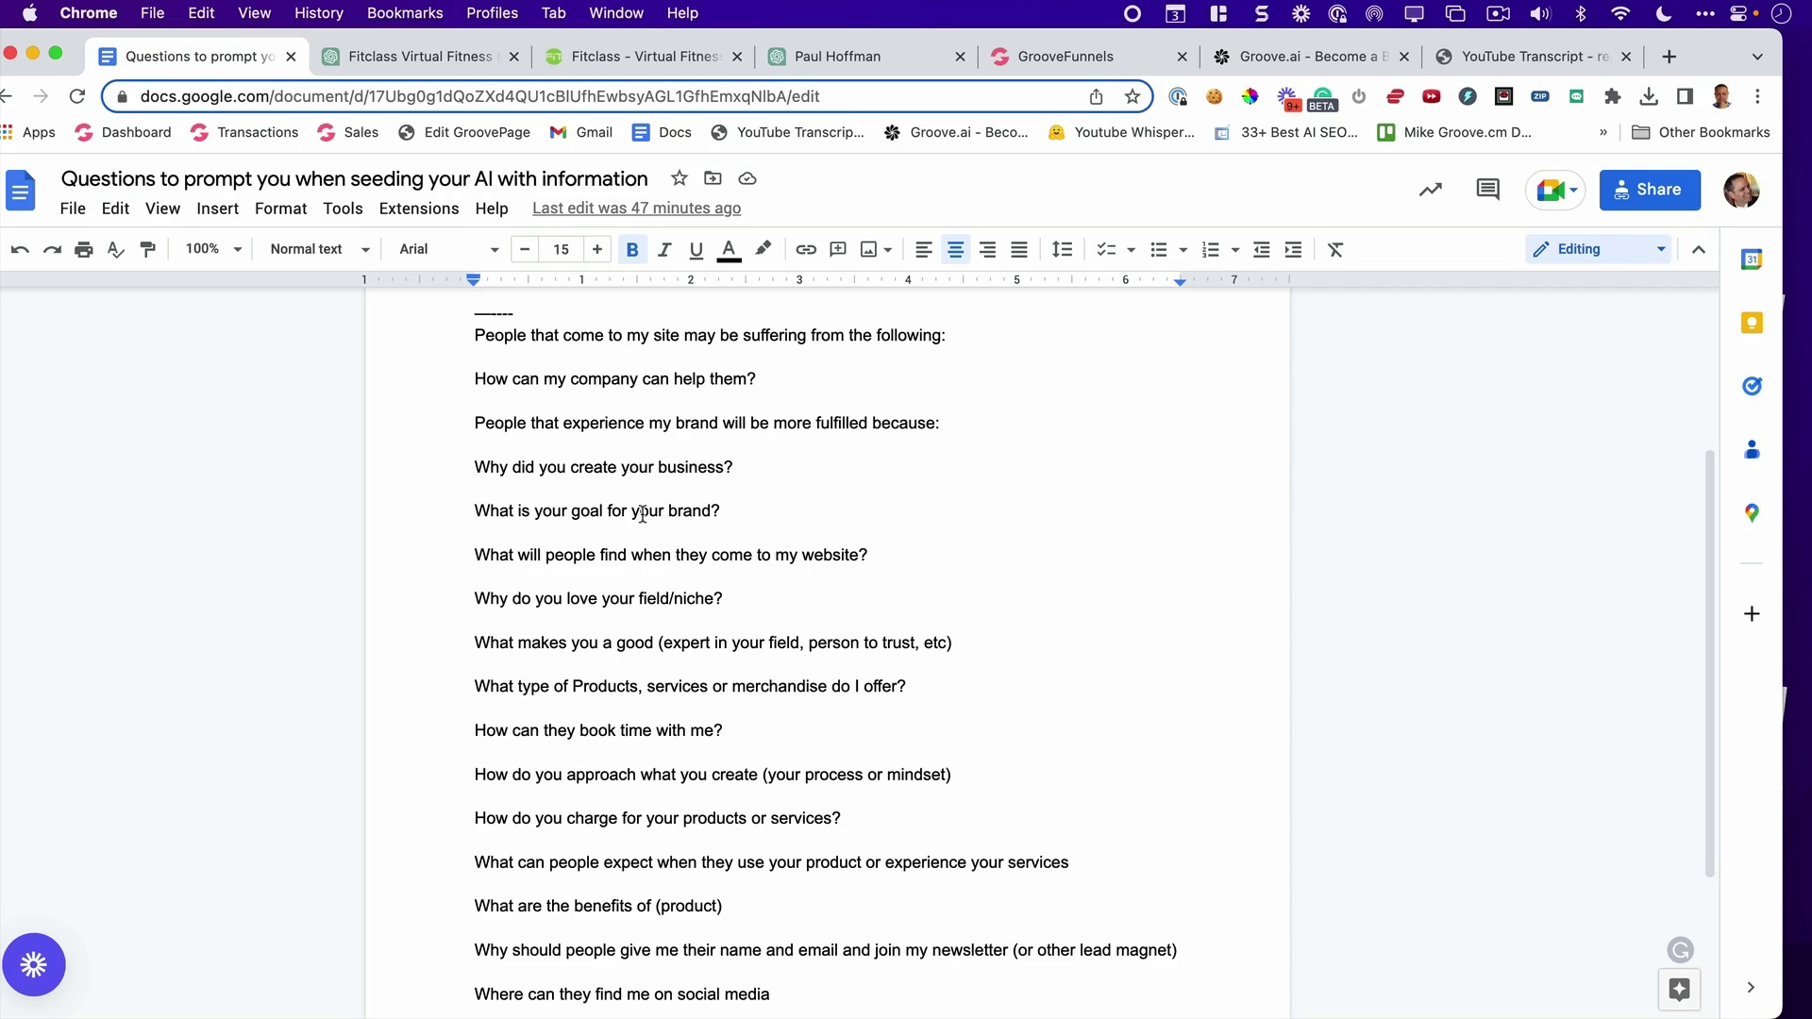
Step: Switch to the YouTube Transcript page, which holds a video link ready to fetch
click(1512, 59)
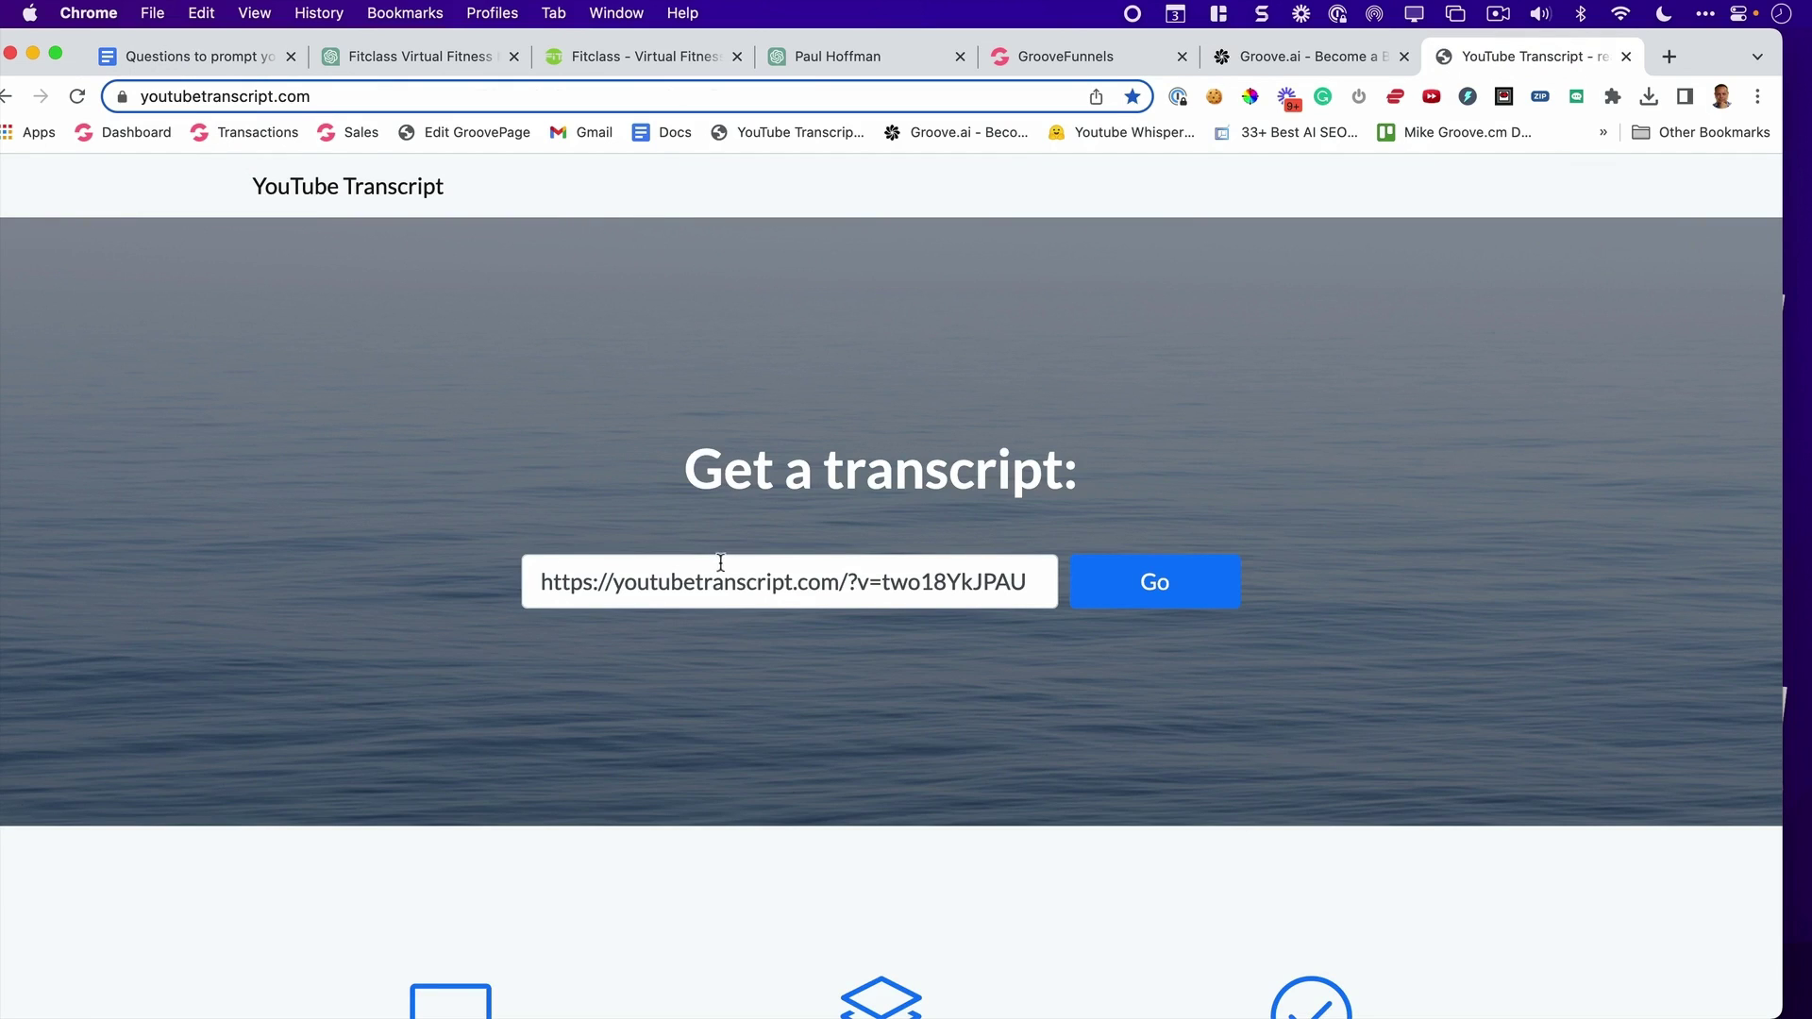
Step: Fetch the Love and the Modern Family podcast transcript and select all of the page's text
click(1170, 600)
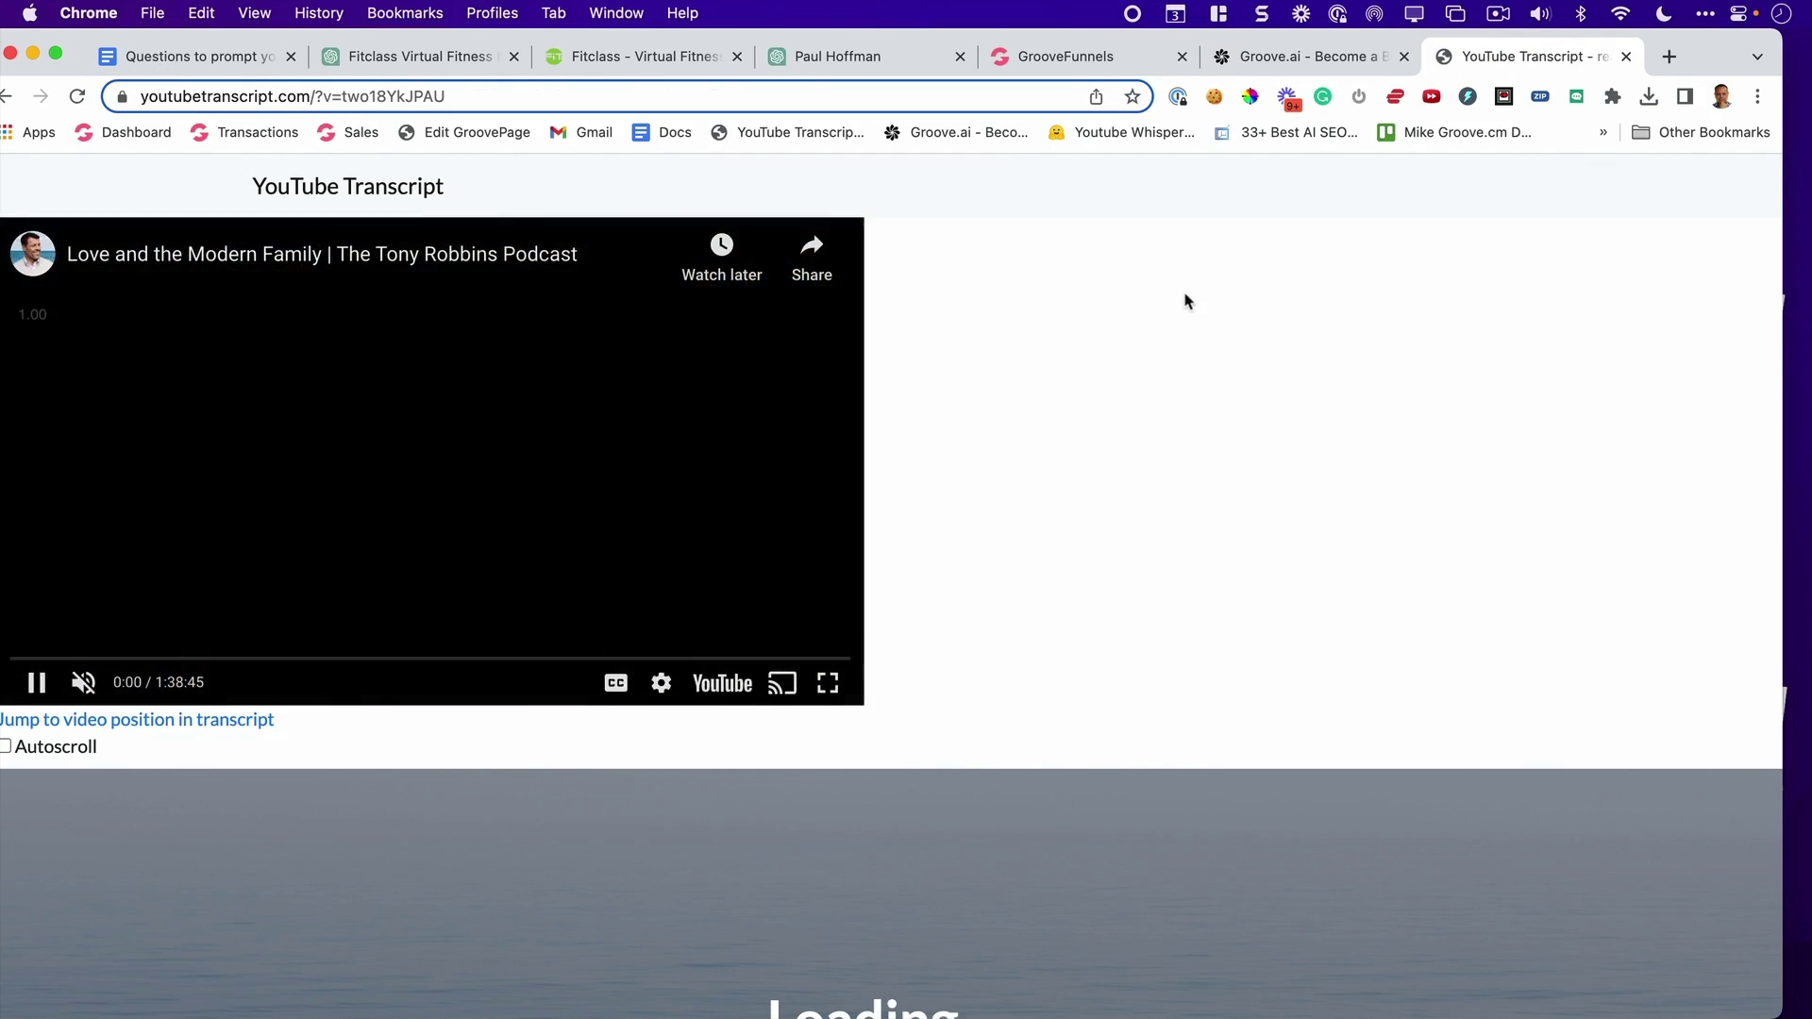
scroll(1288, 316, down, 15)
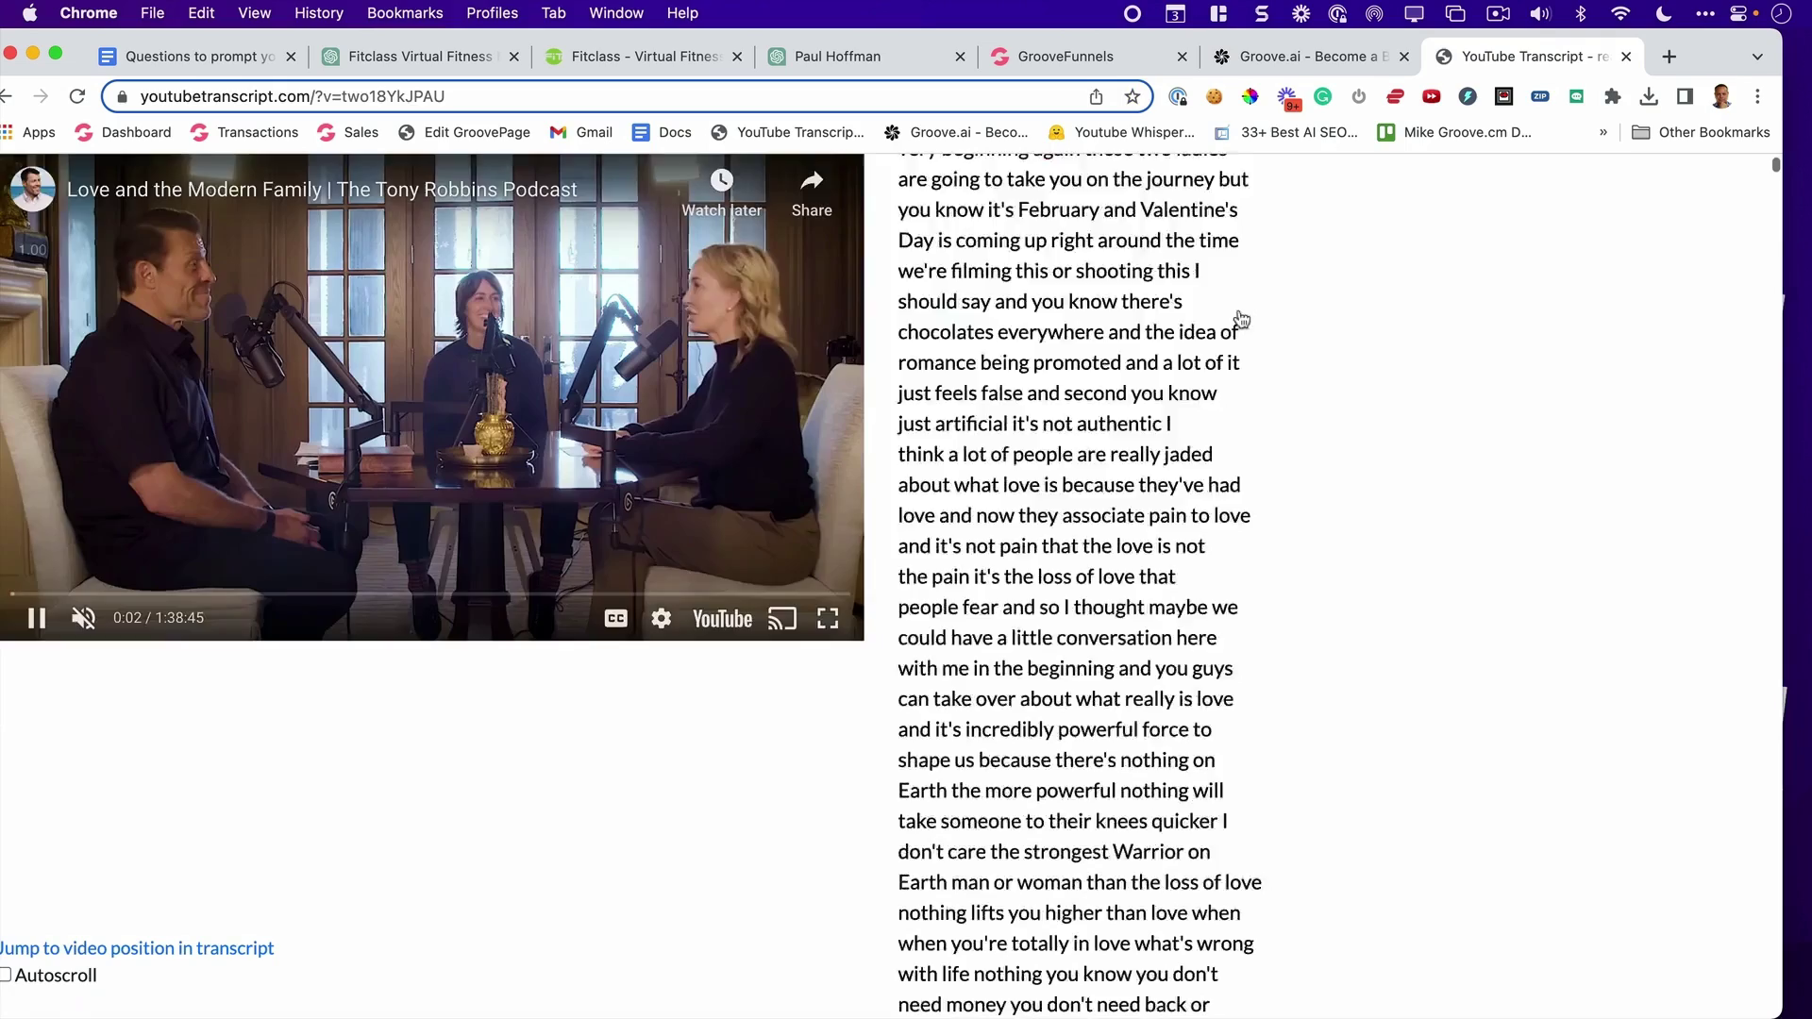
key(cmd+a)
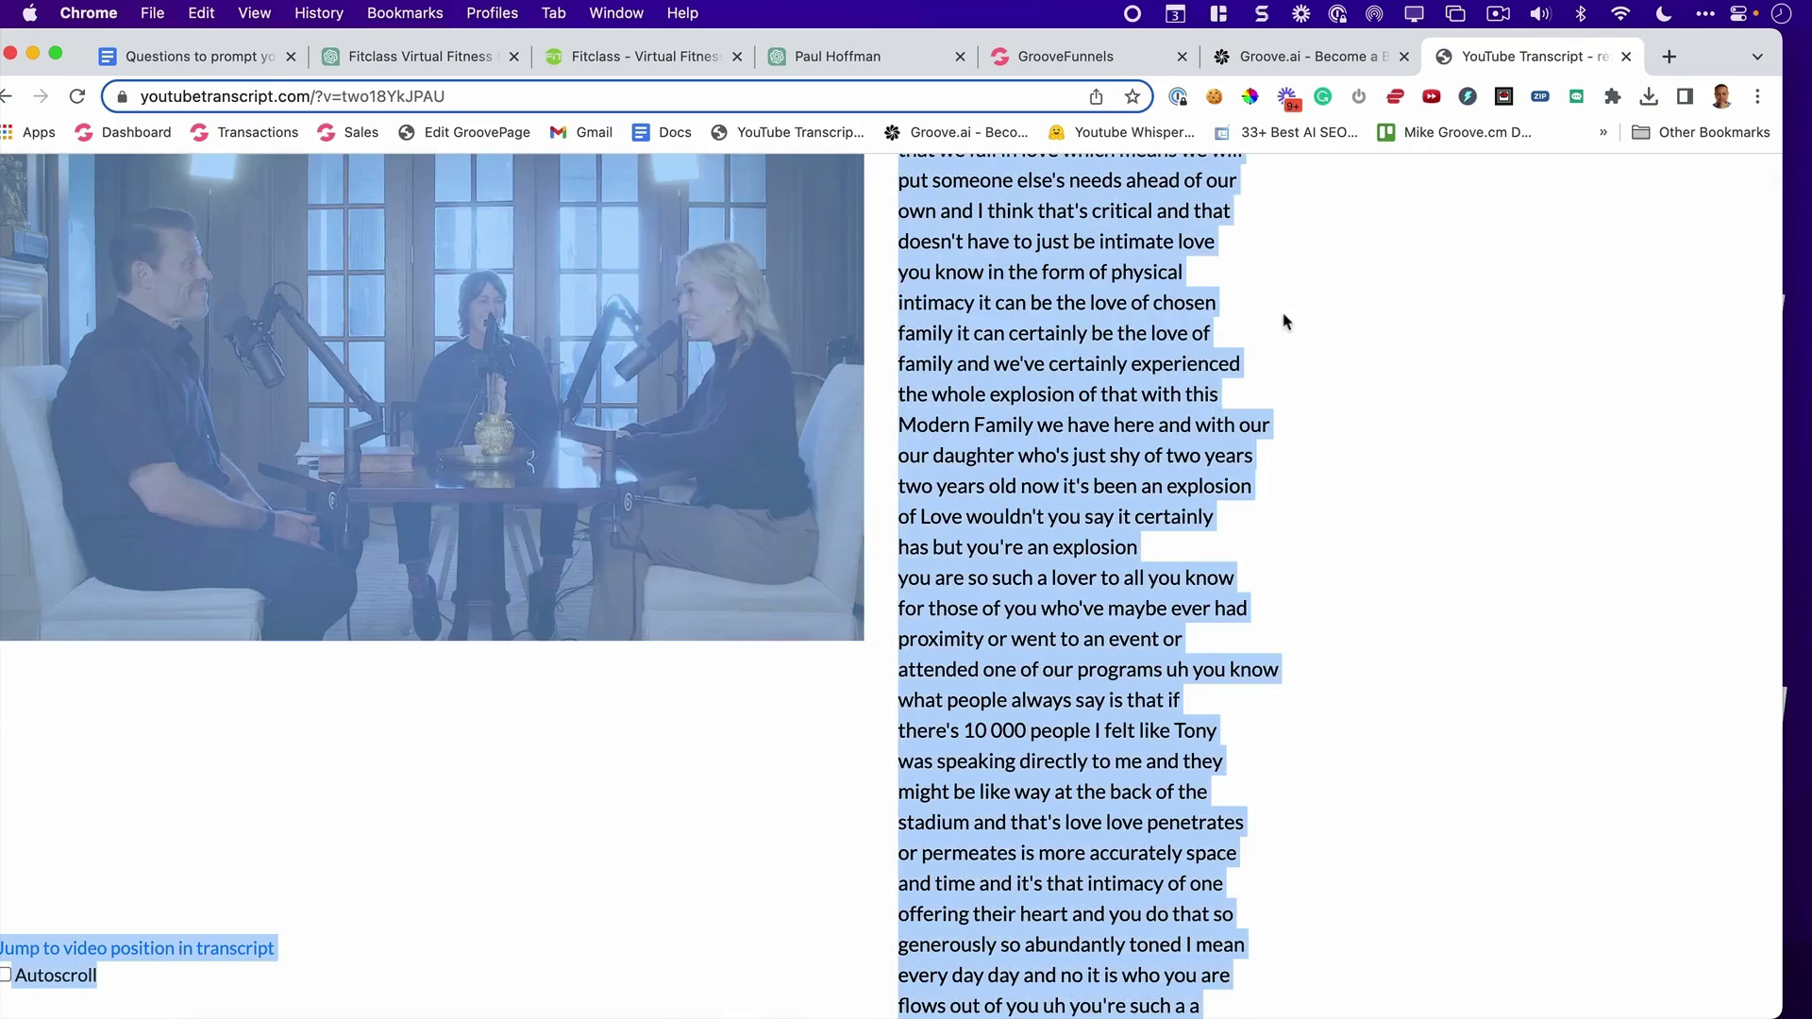
Step: Look over the DaySculpting chat's opening prompt and the assistant's first reply
click(788, 56)
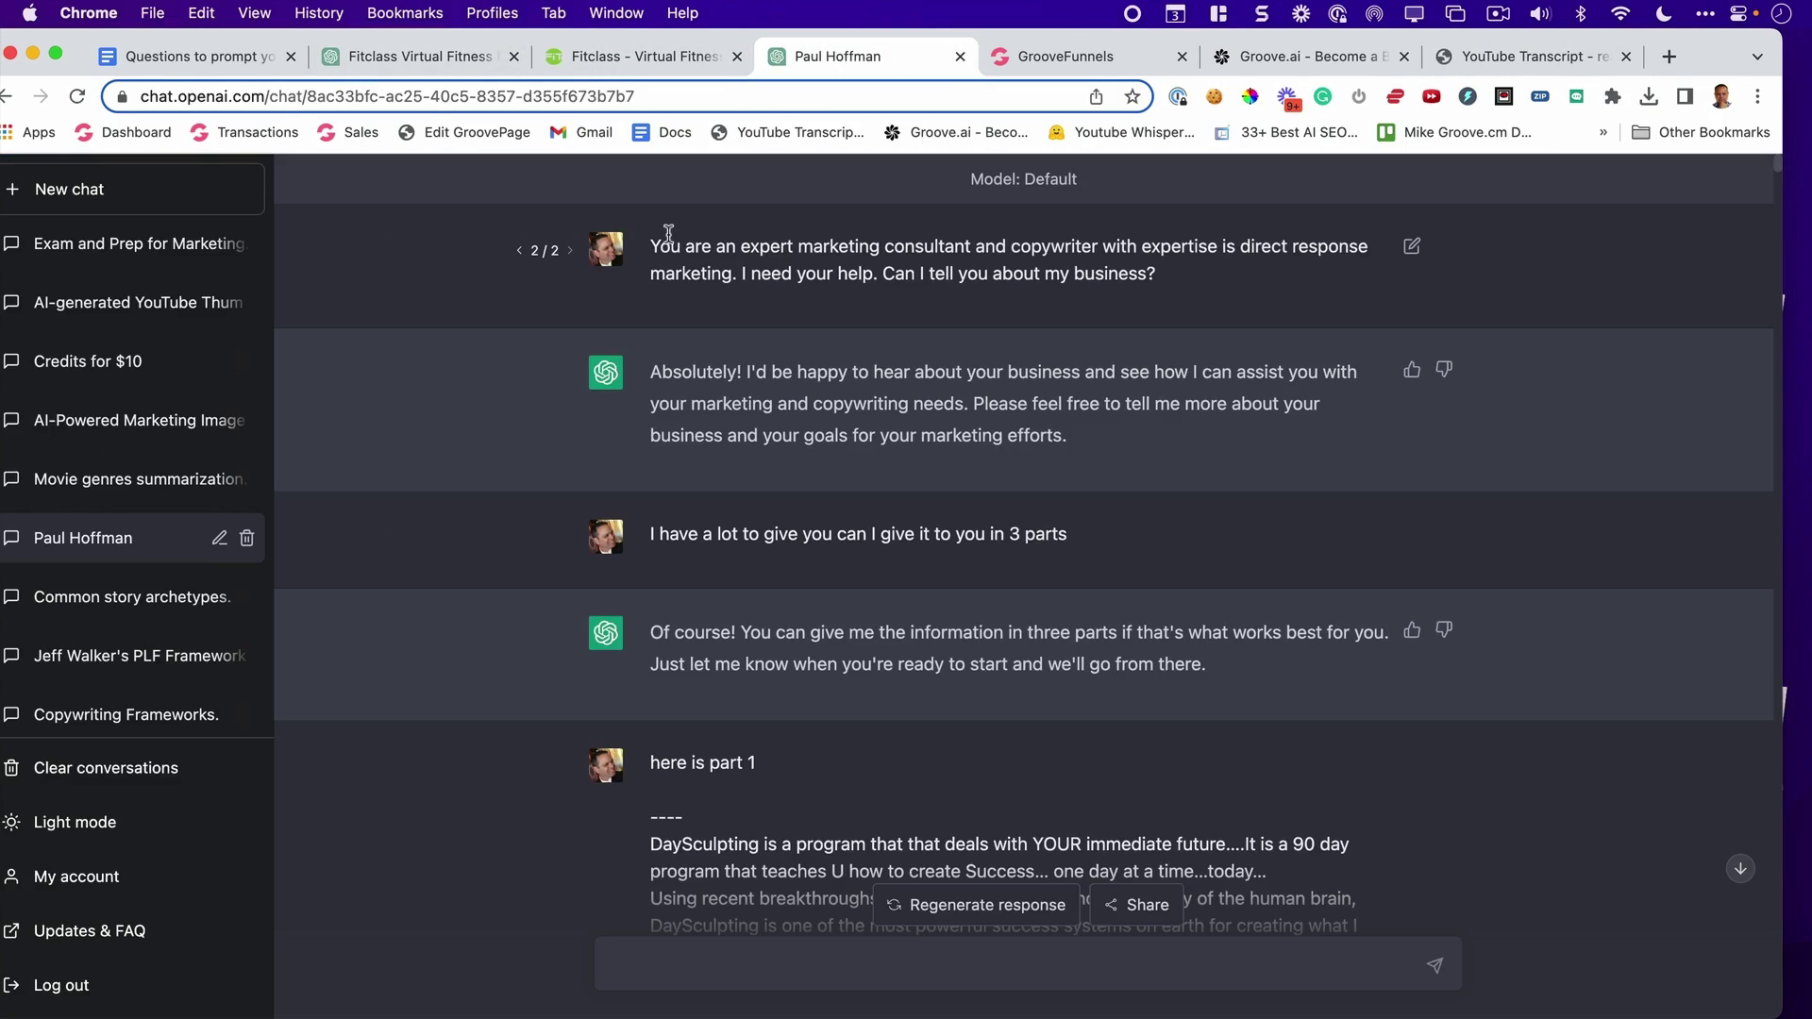
drag(696, 246, 736, 246)
drag(673, 395, 722, 404)
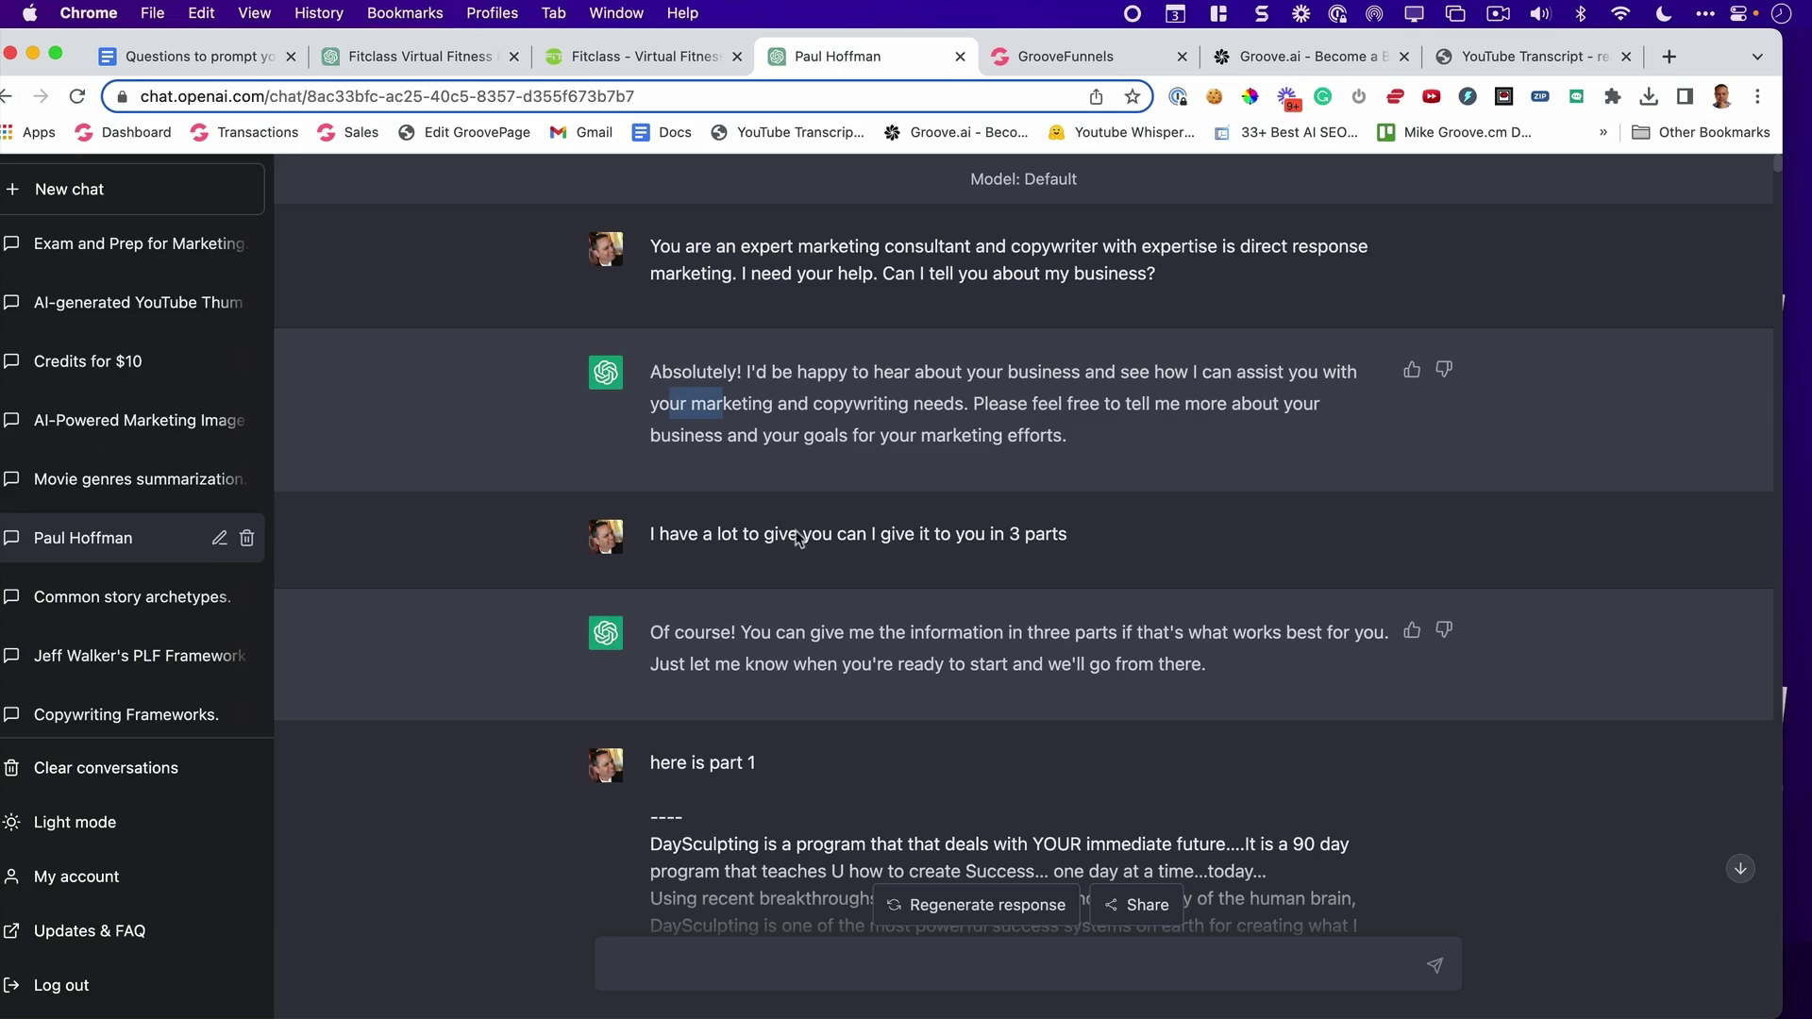
click(829, 594)
Step: Move to the Fitclass Virtual Fitness chat and scroll to its witty SharkTank pitch
key(super+2)
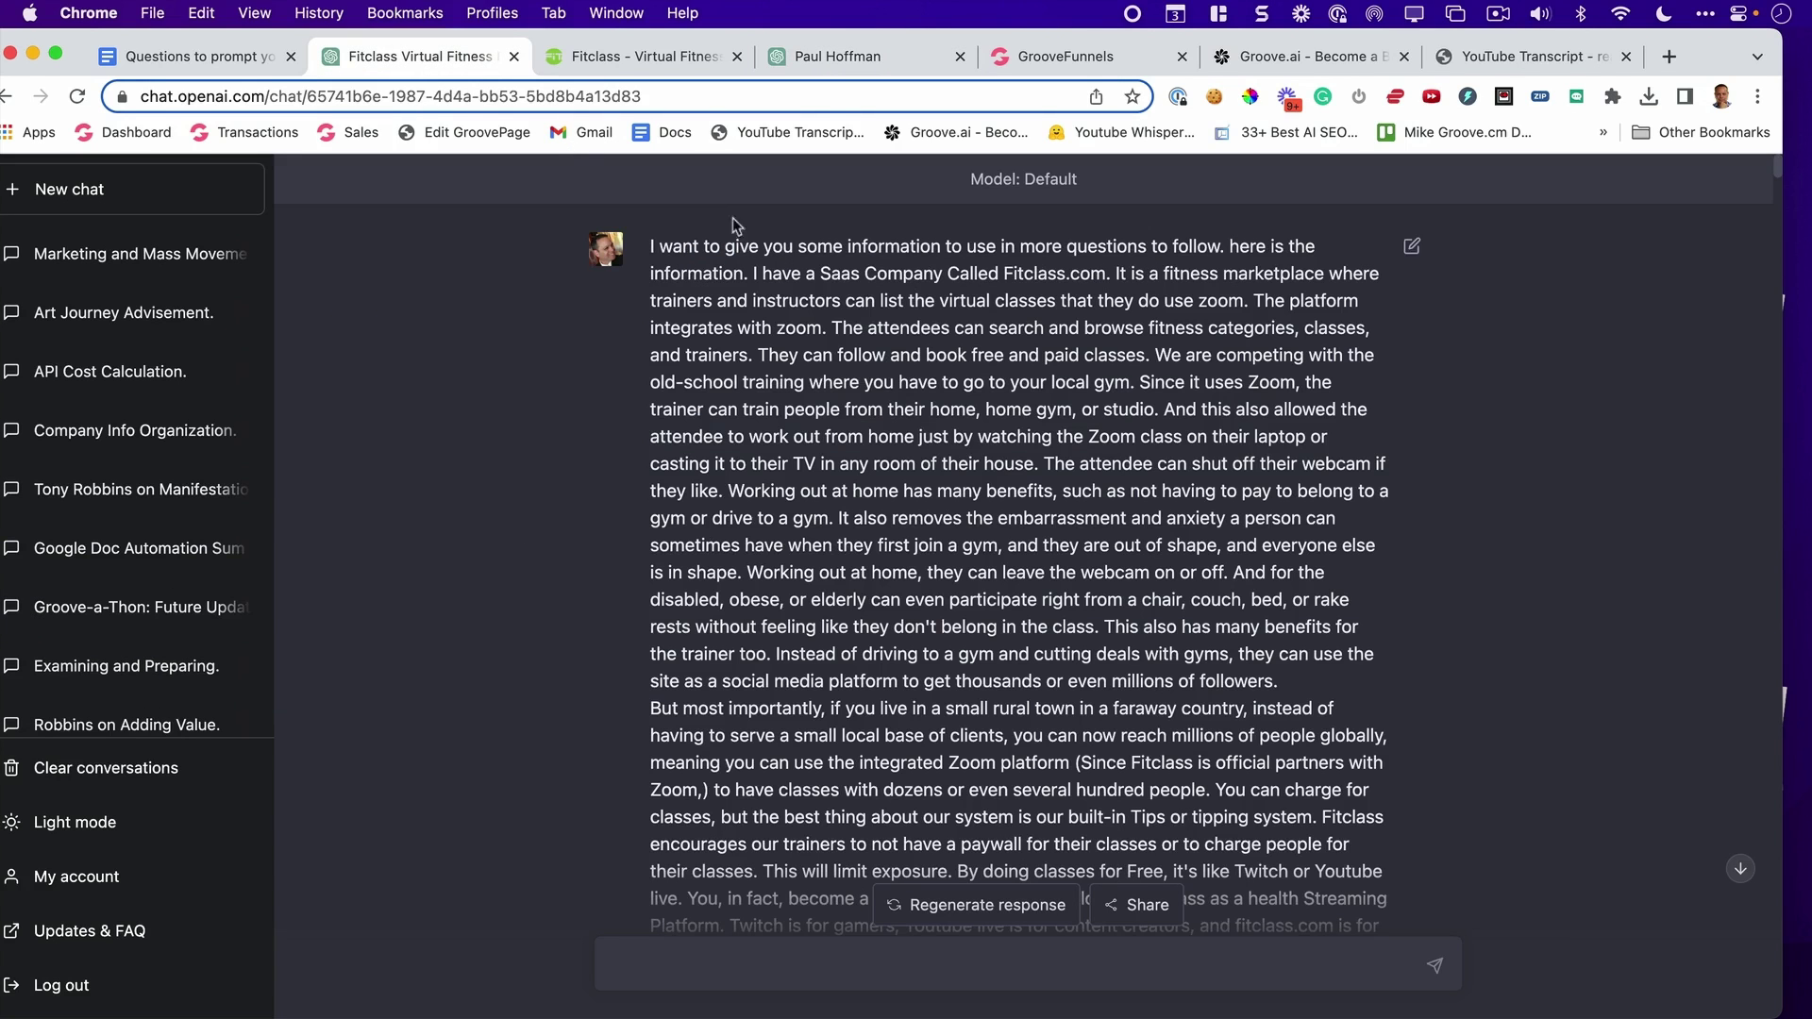
scroll(931, 397, down, 5)
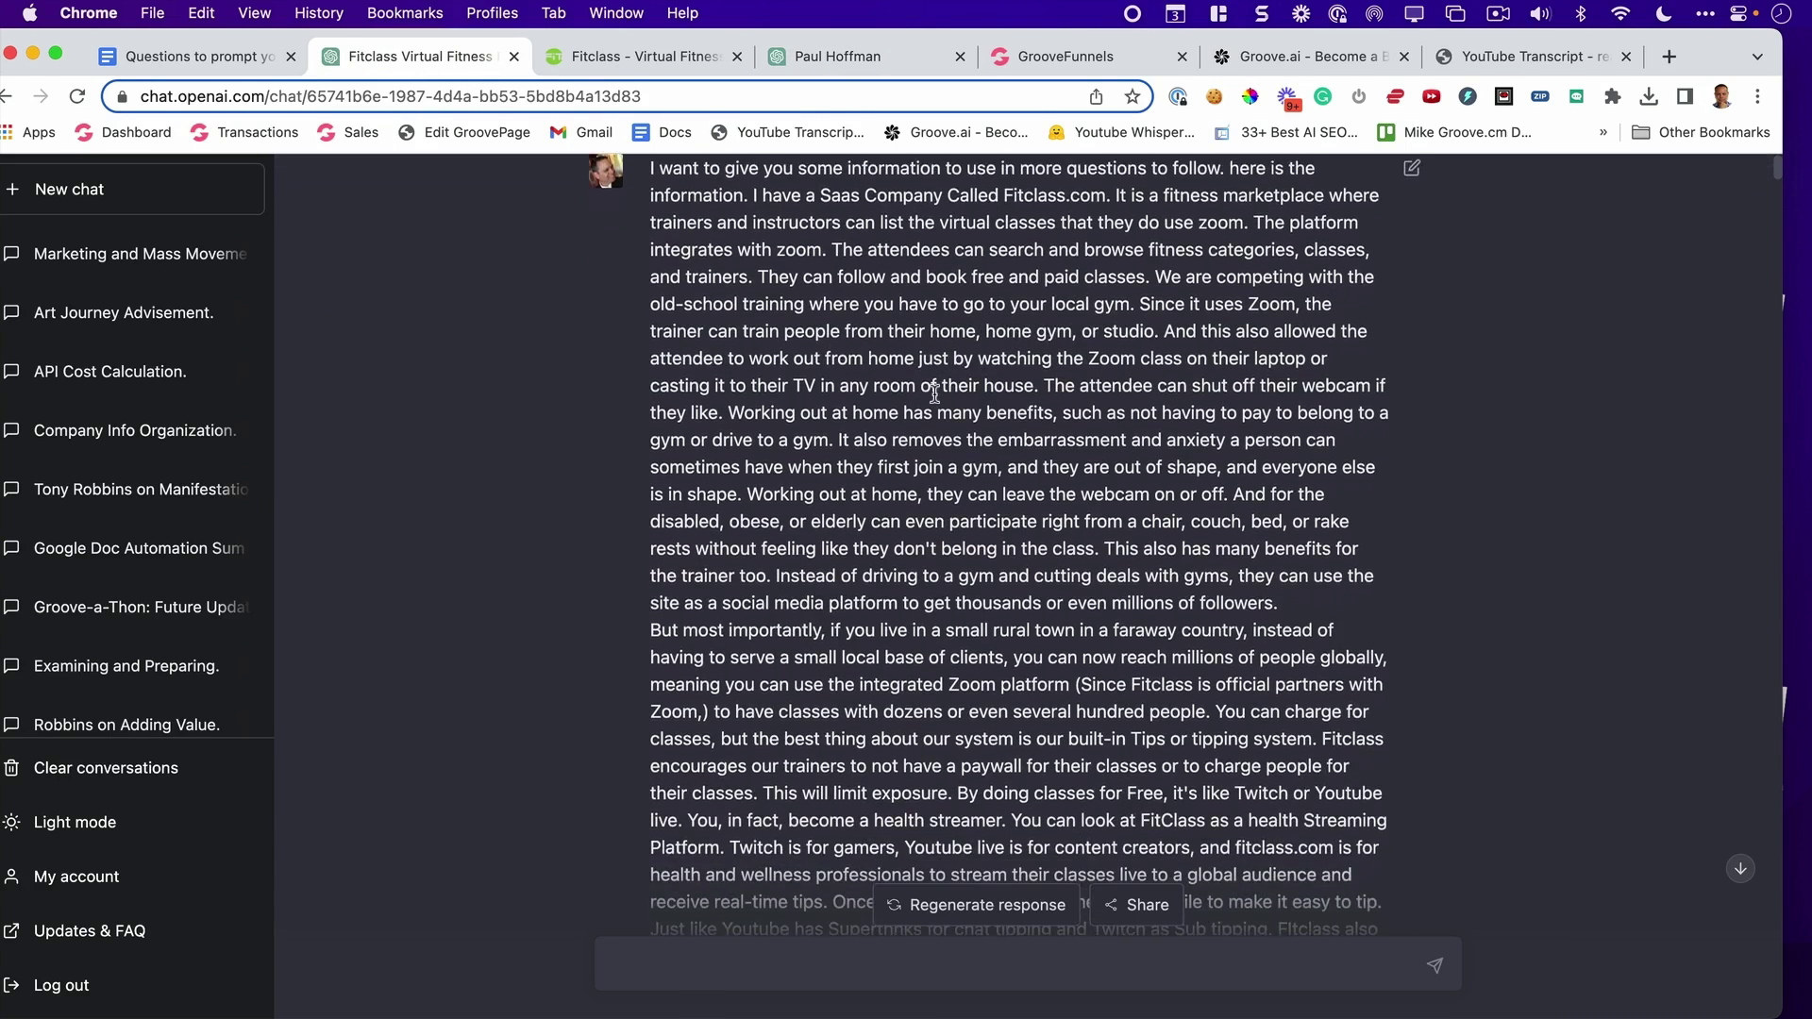
scroll(934, 395, down, 2)
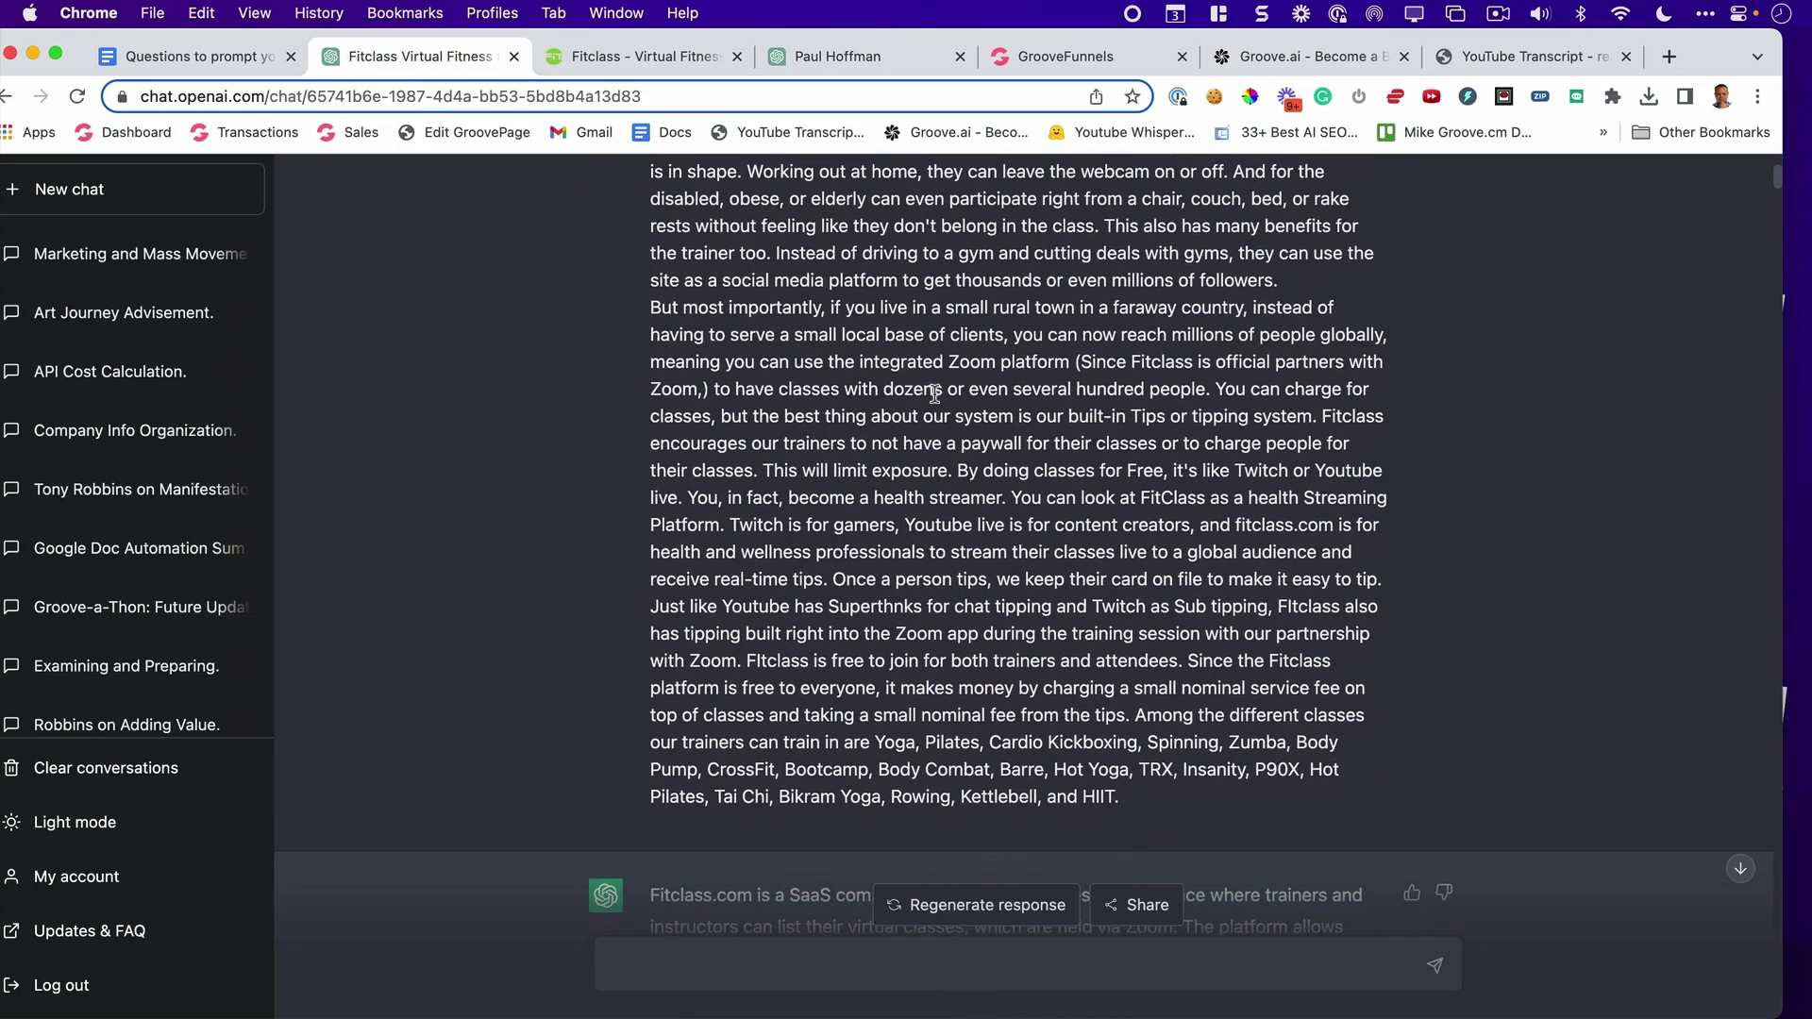
scroll(934, 395, down, 7)
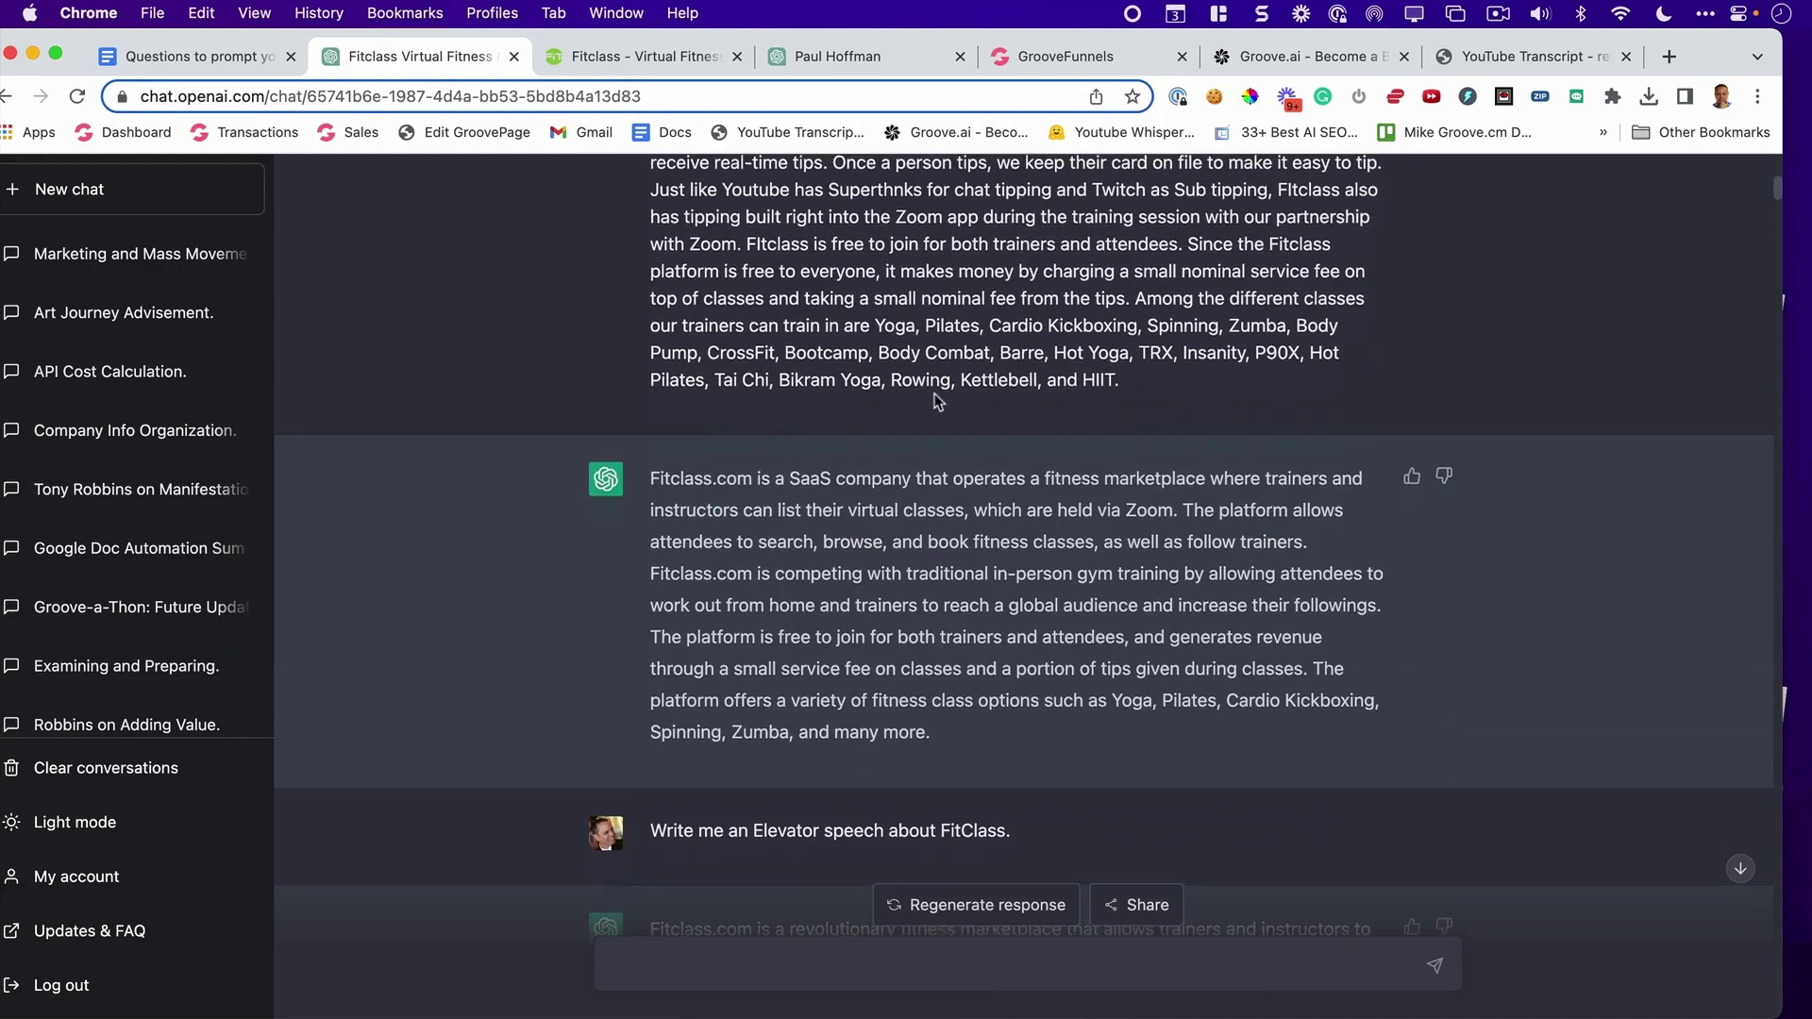
scroll(720, 490, down, 8)
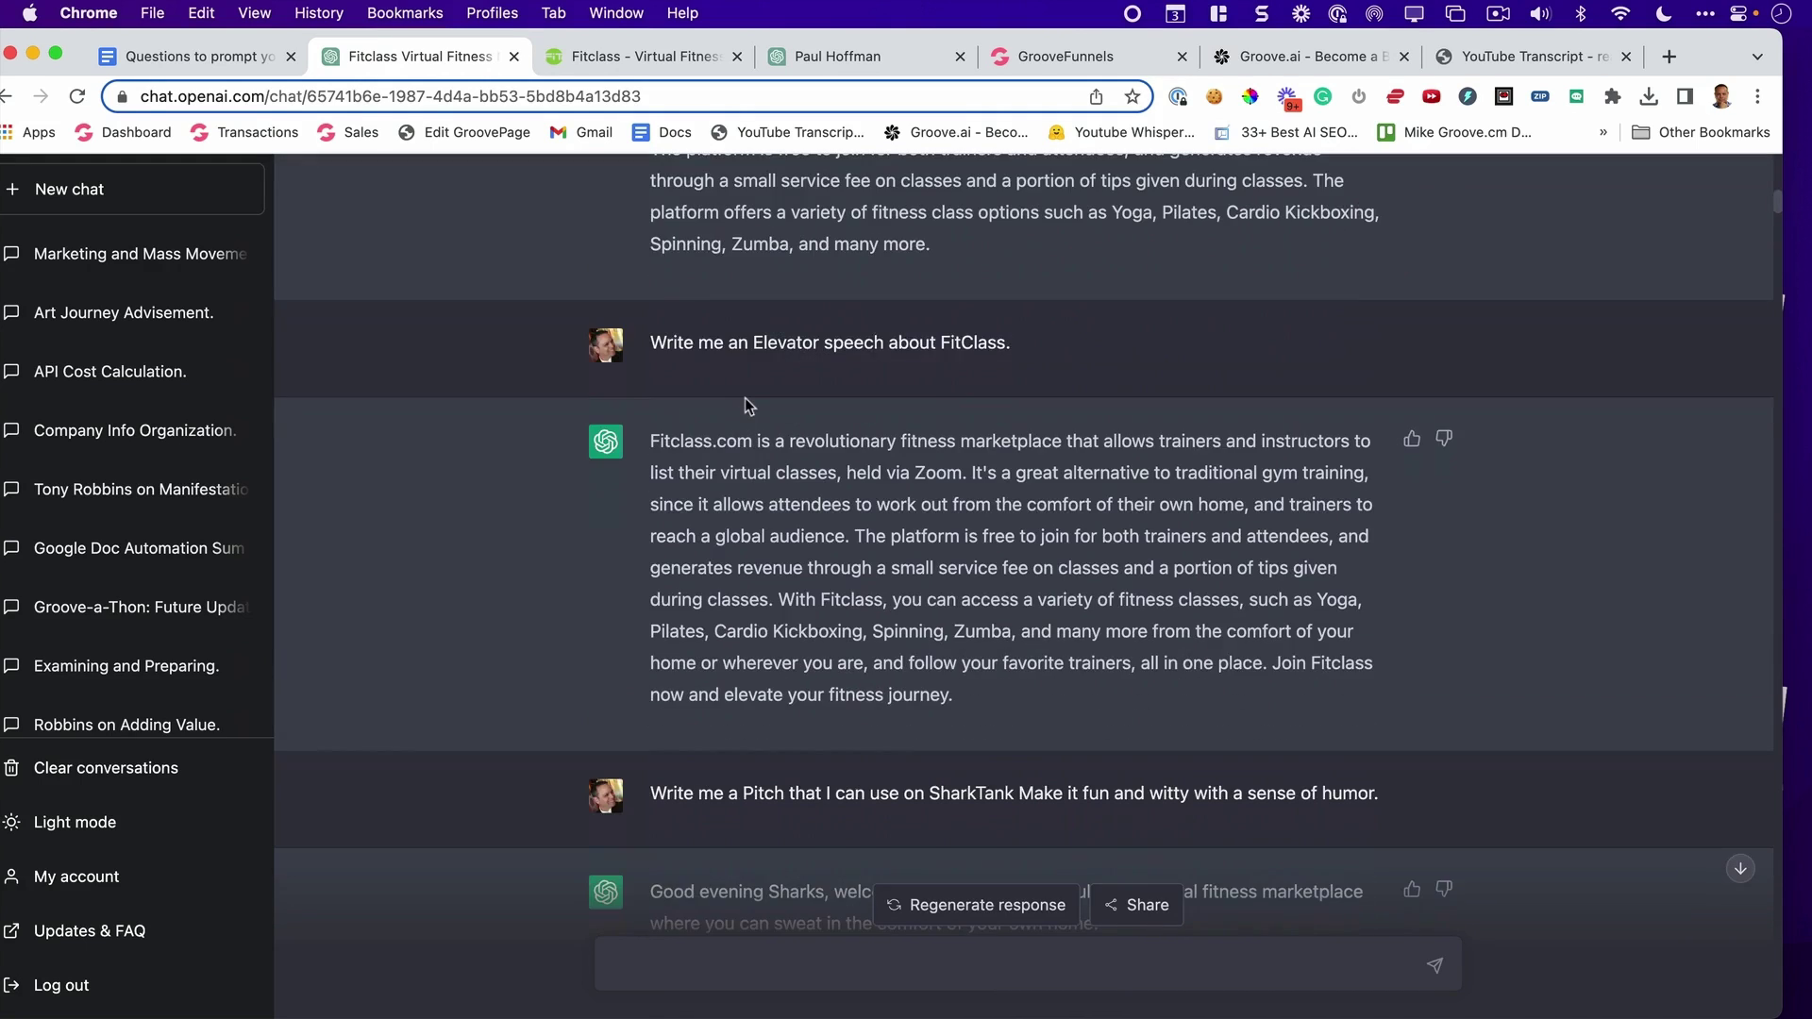
scroll(753, 394, down, 8)
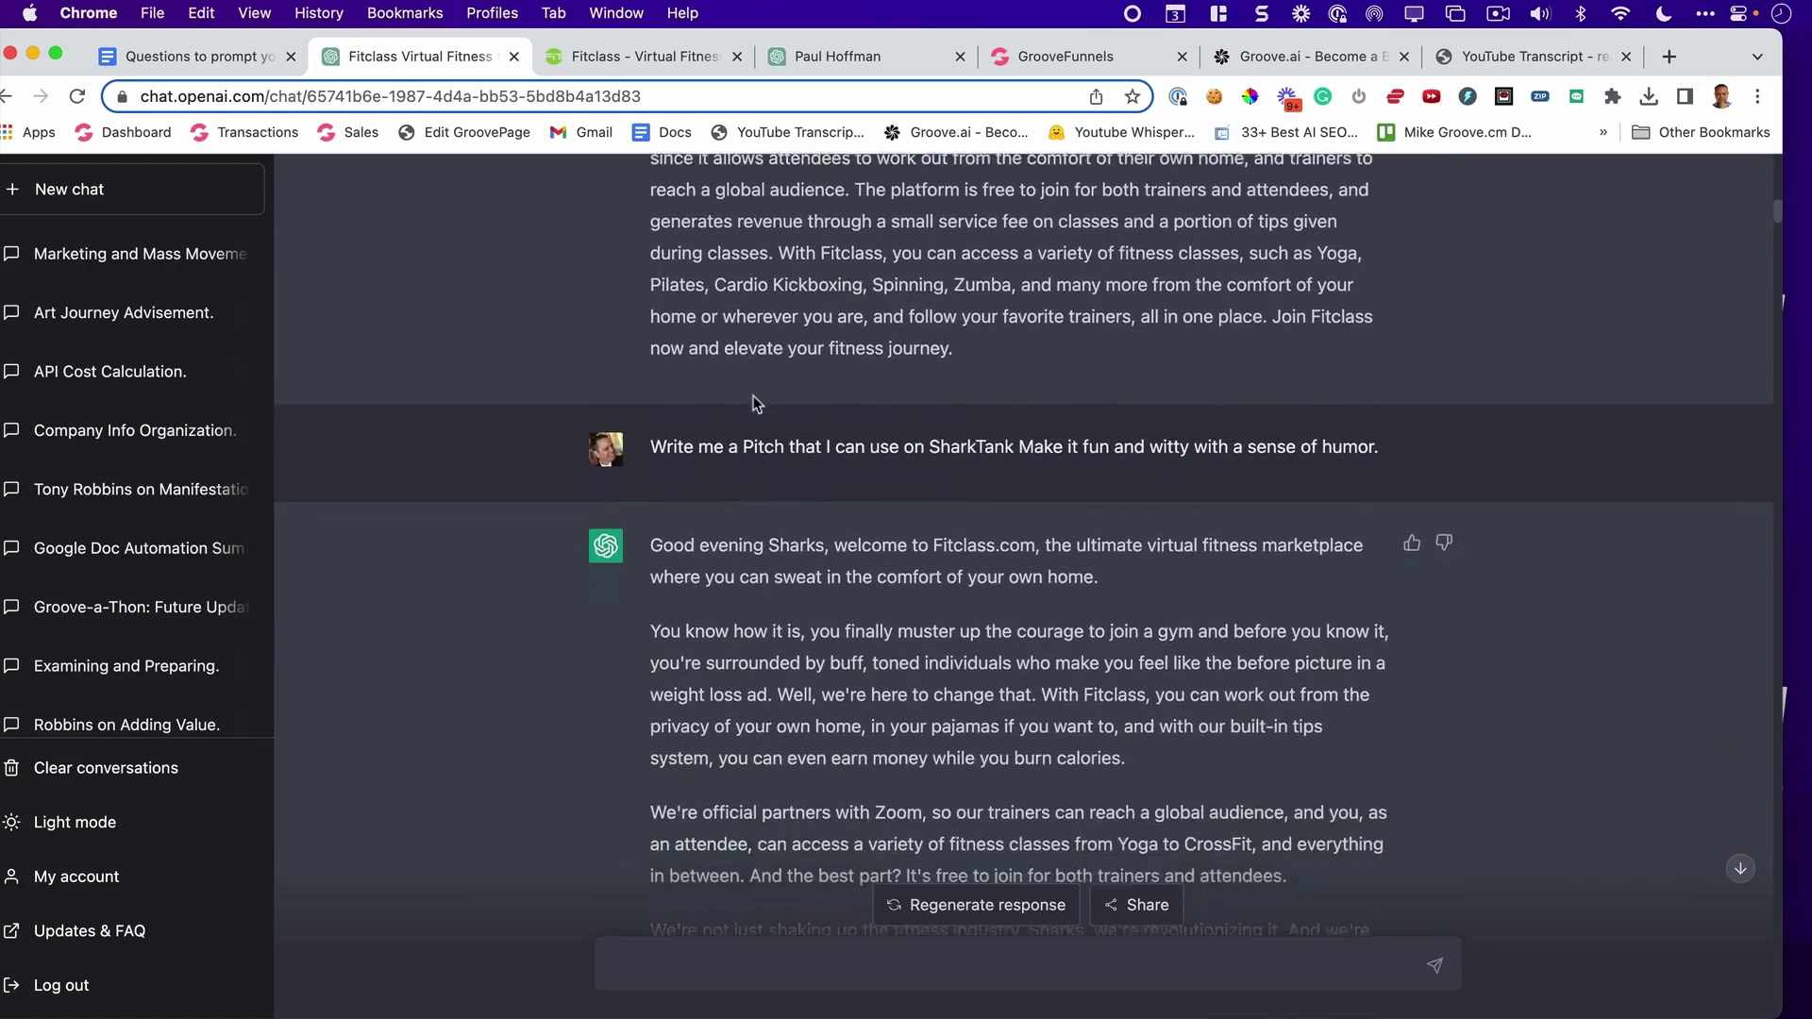
scroll(753, 395, down, 1)
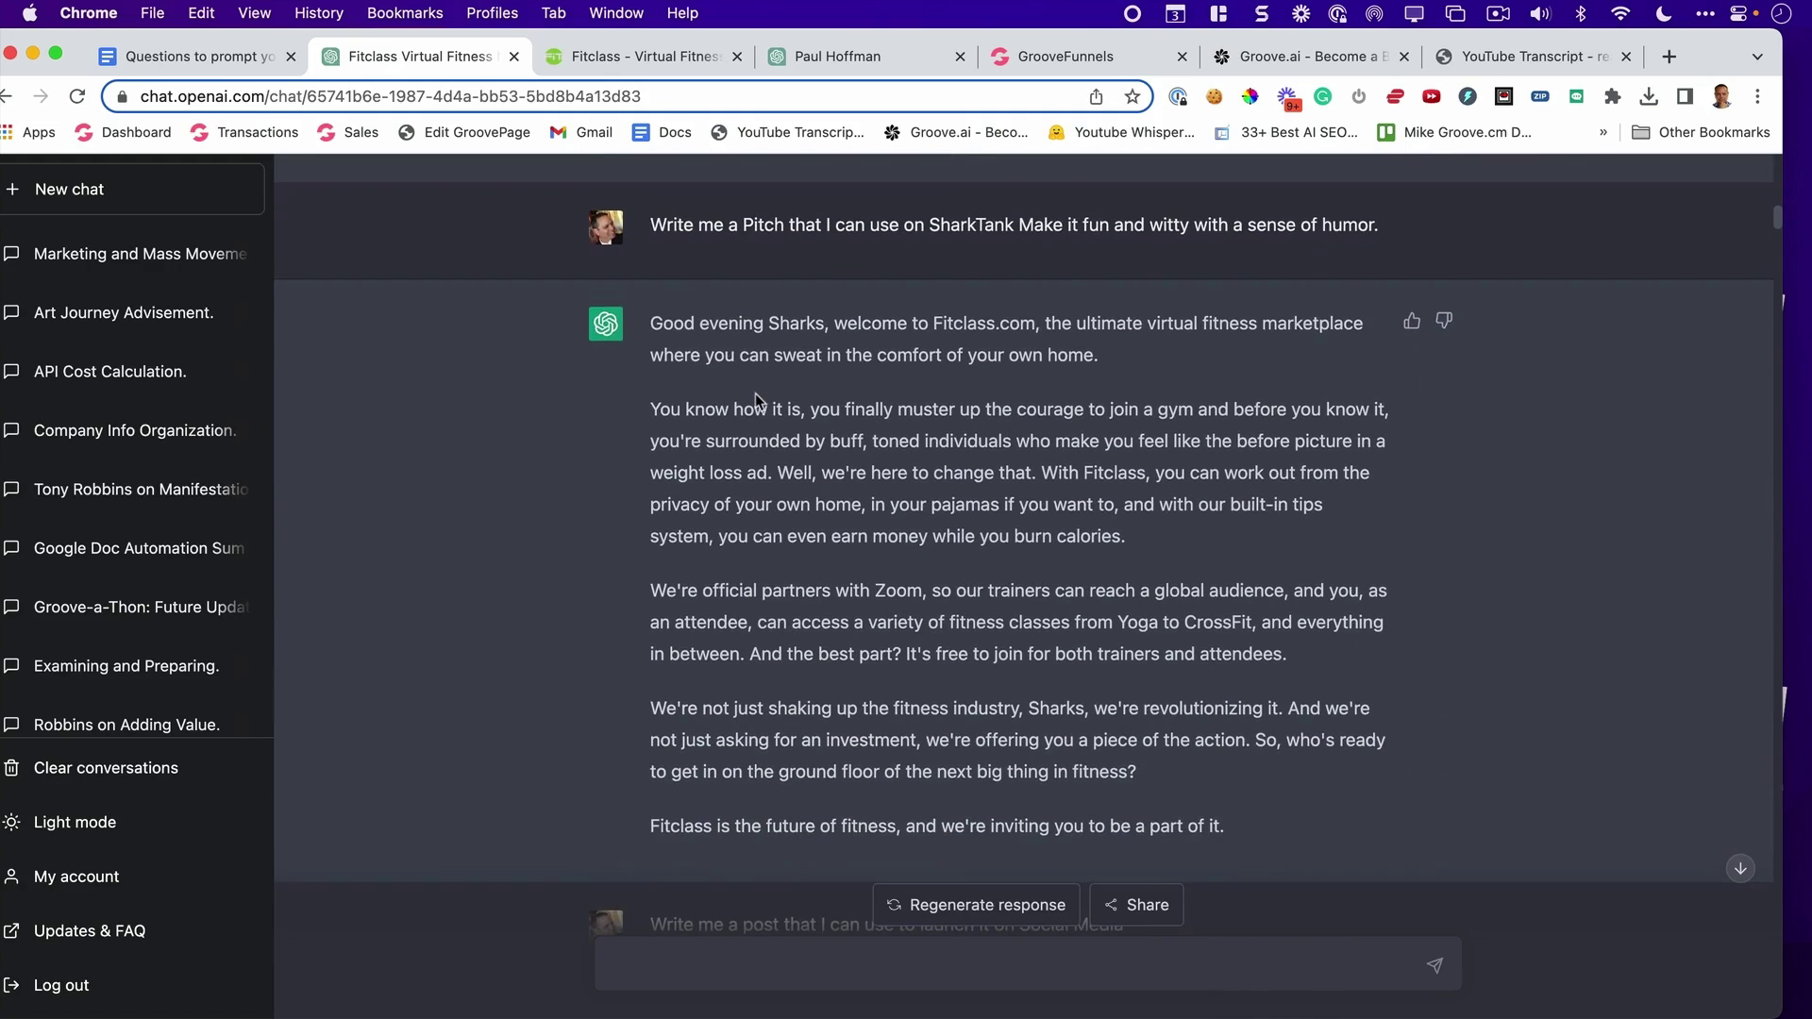
scroll(754, 393, down, 1)
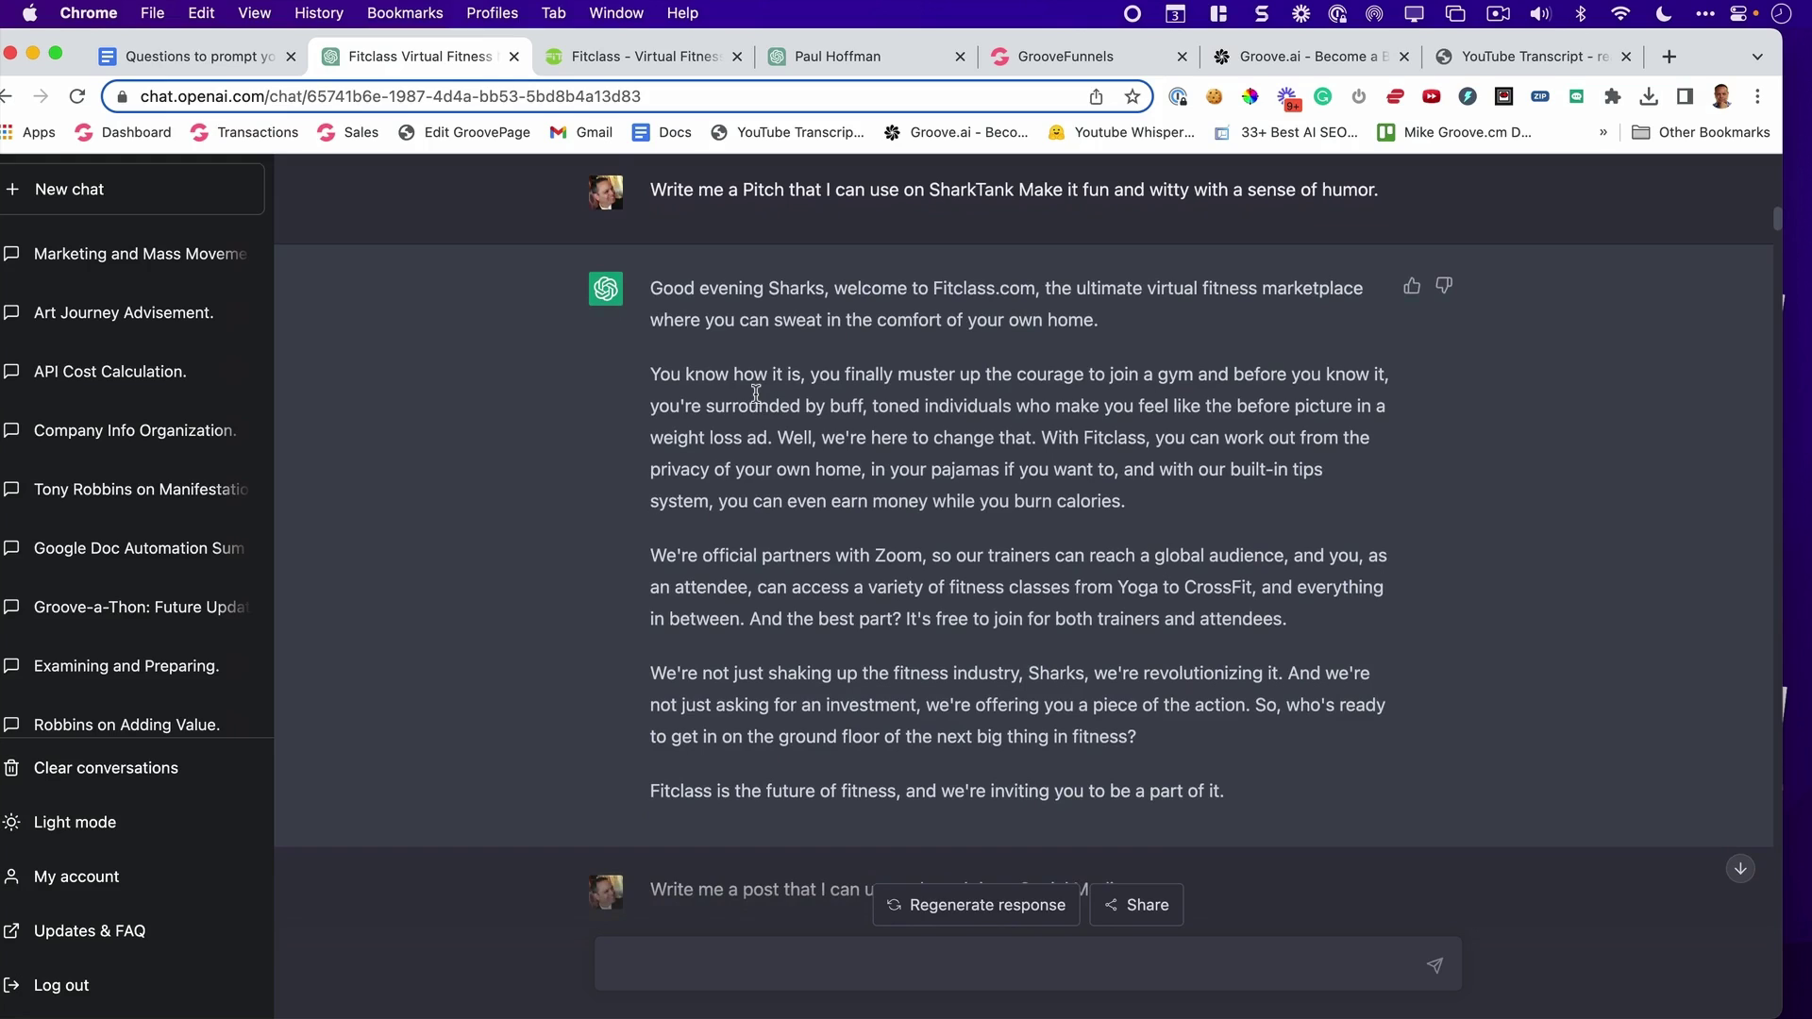
scroll(1501, 445, up, 1)
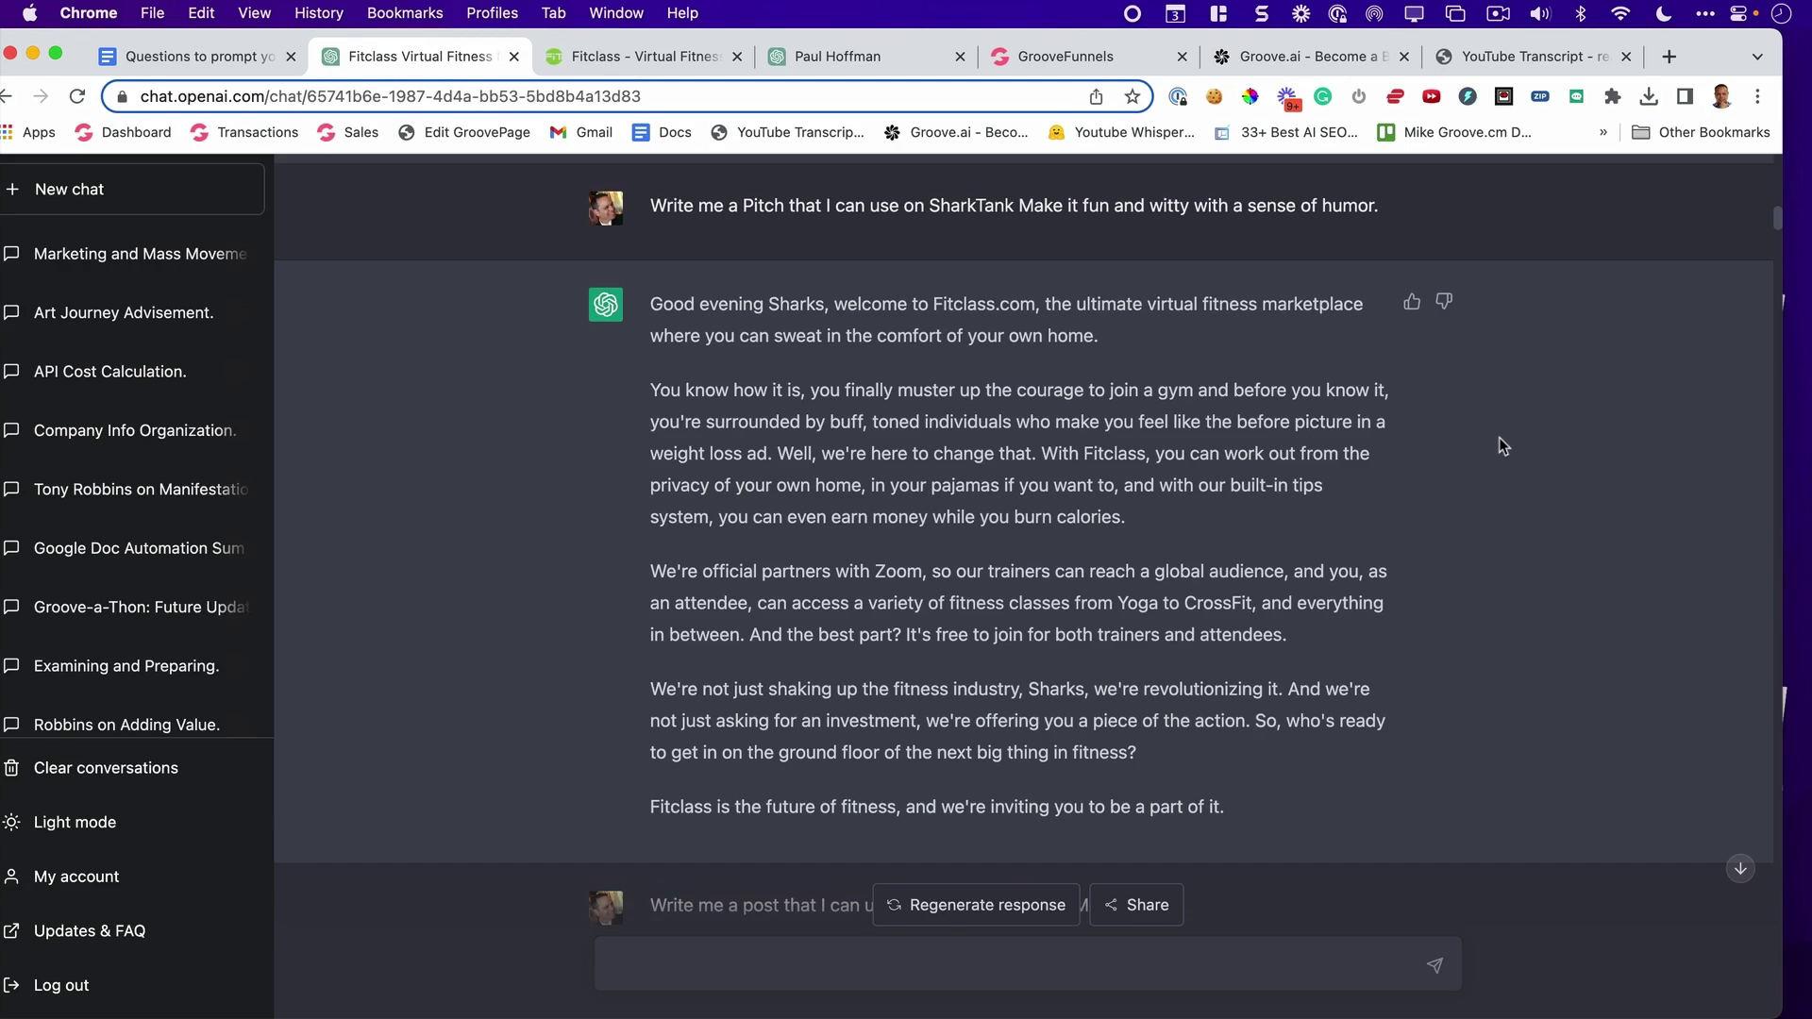
scroll(1500, 441, down, 1)
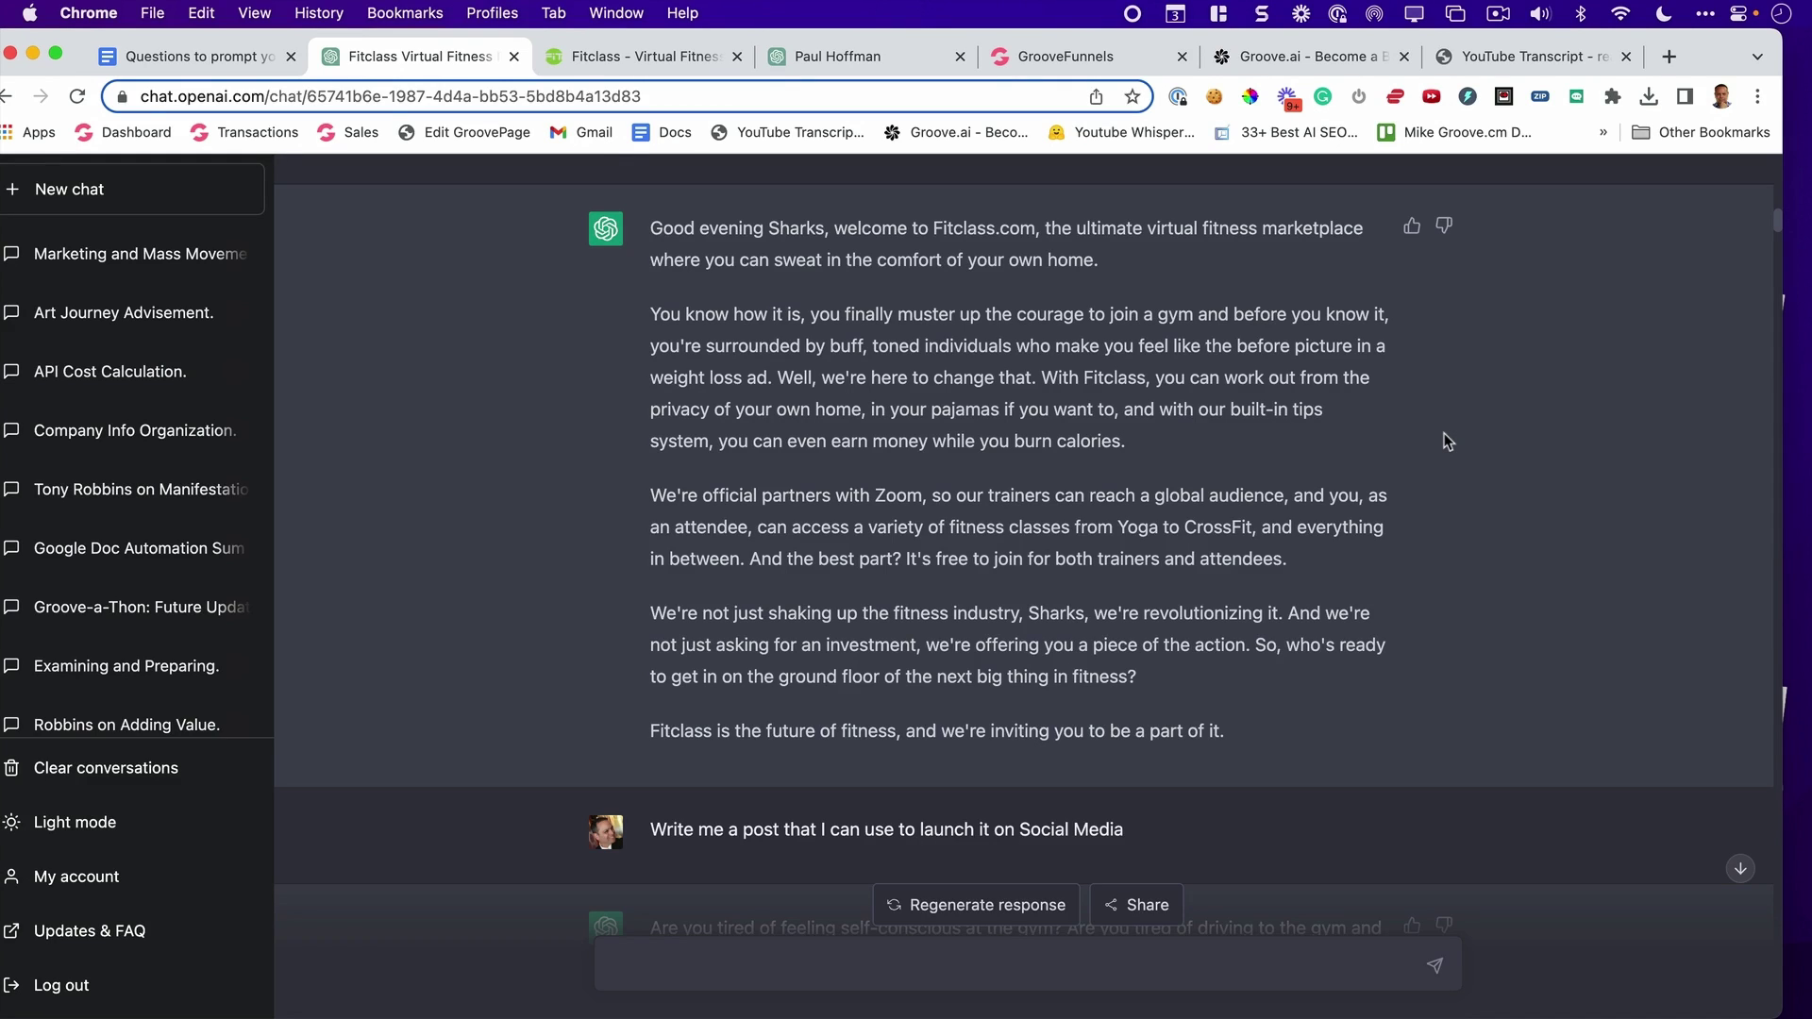
scroll(1447, 441, up, 2)
drag(708, 215, 1208, 230)
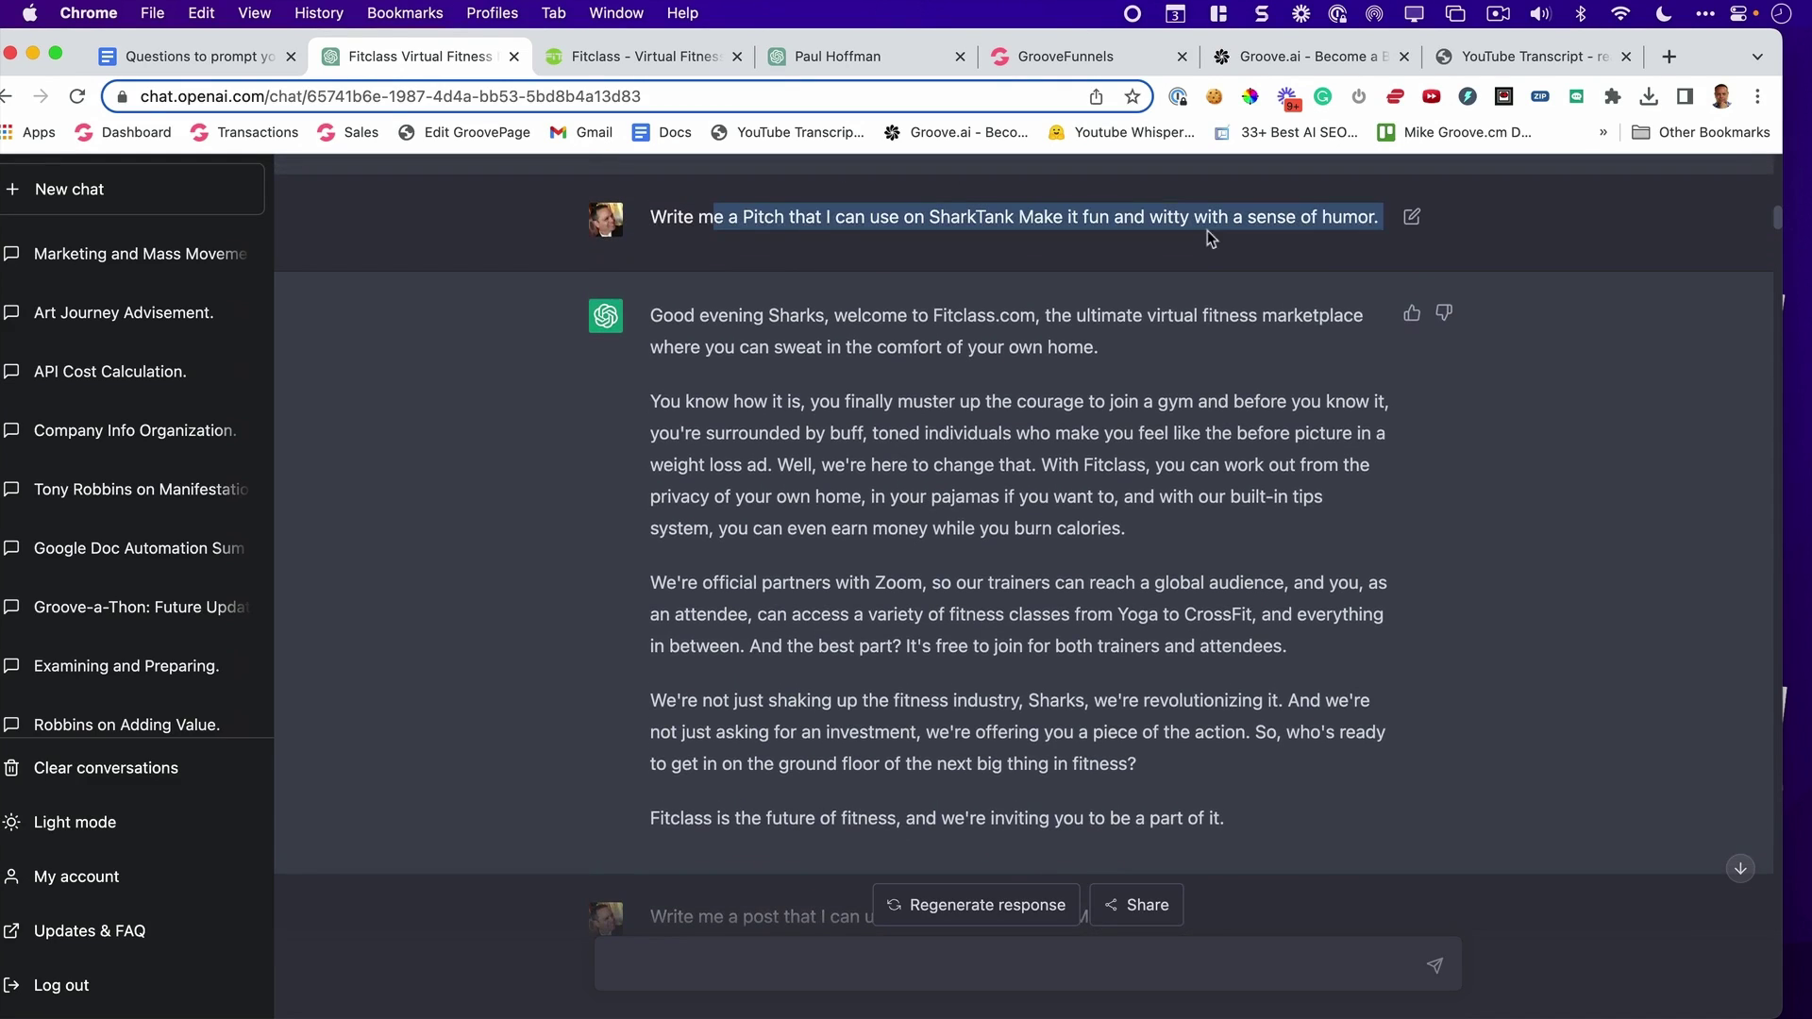
click(1190, 268)
scroll(1191, 268, down, 2)
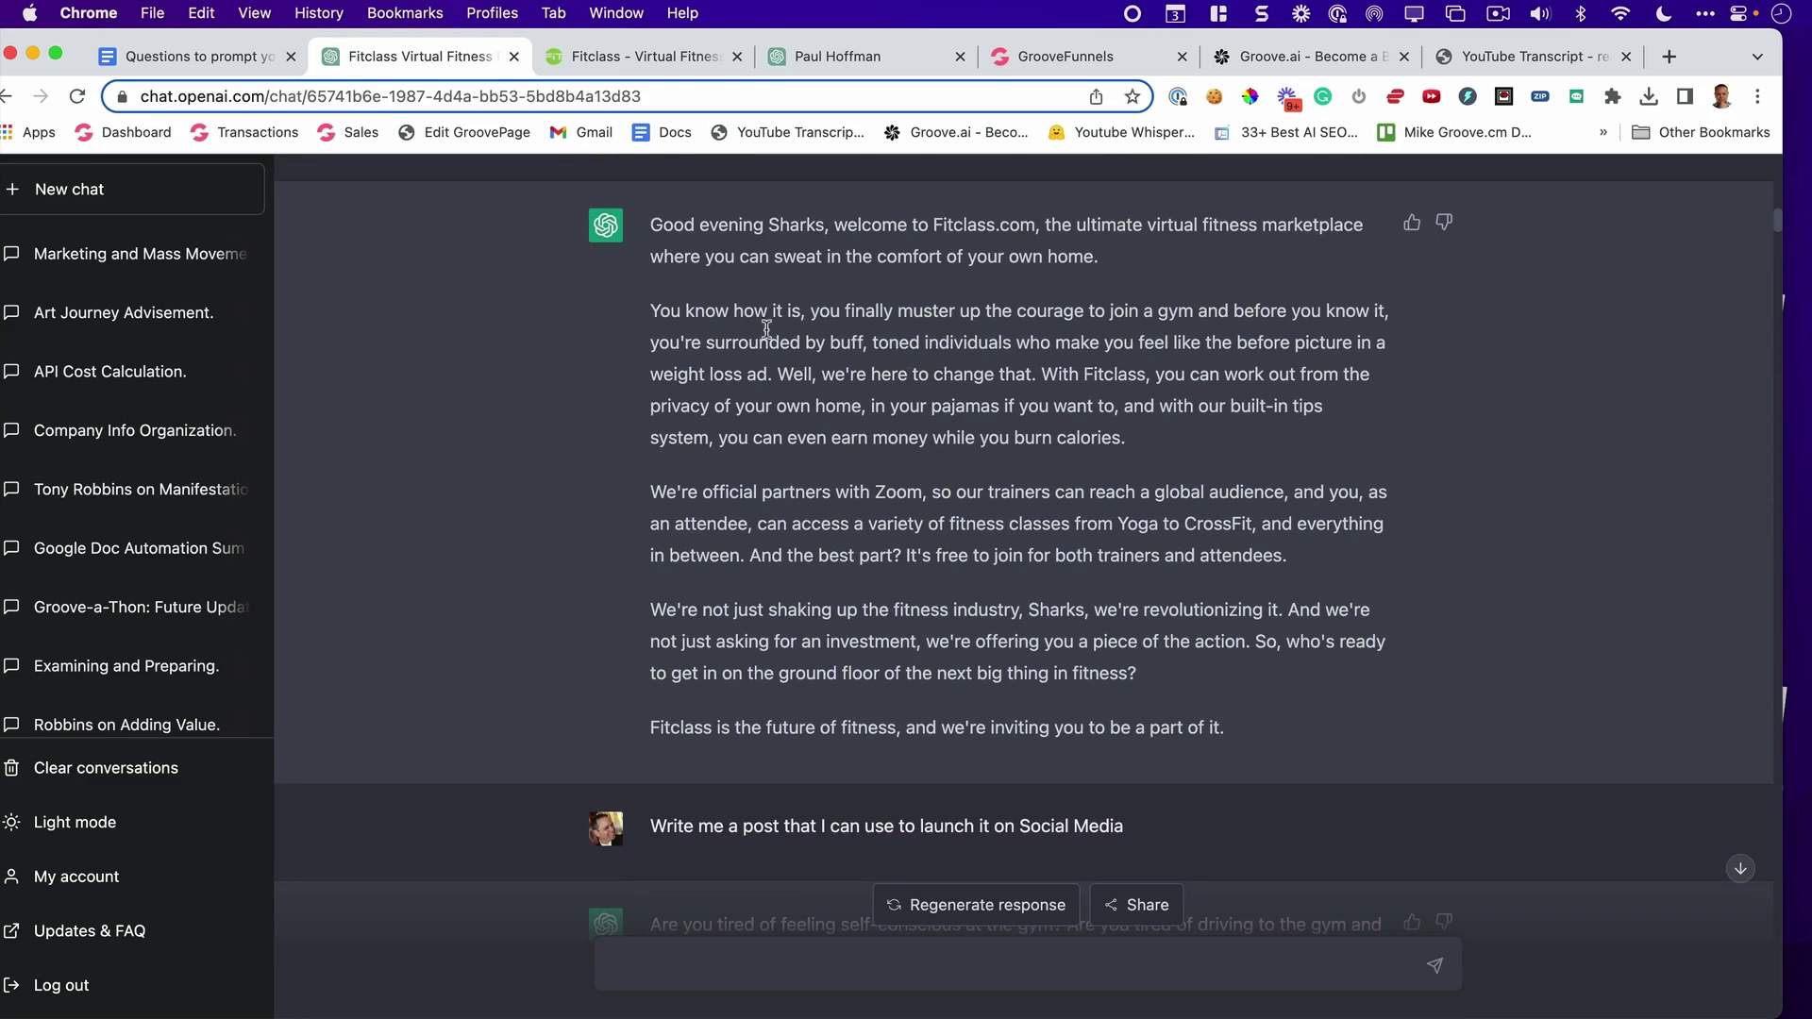
drag(809, 310, 1392, 344)
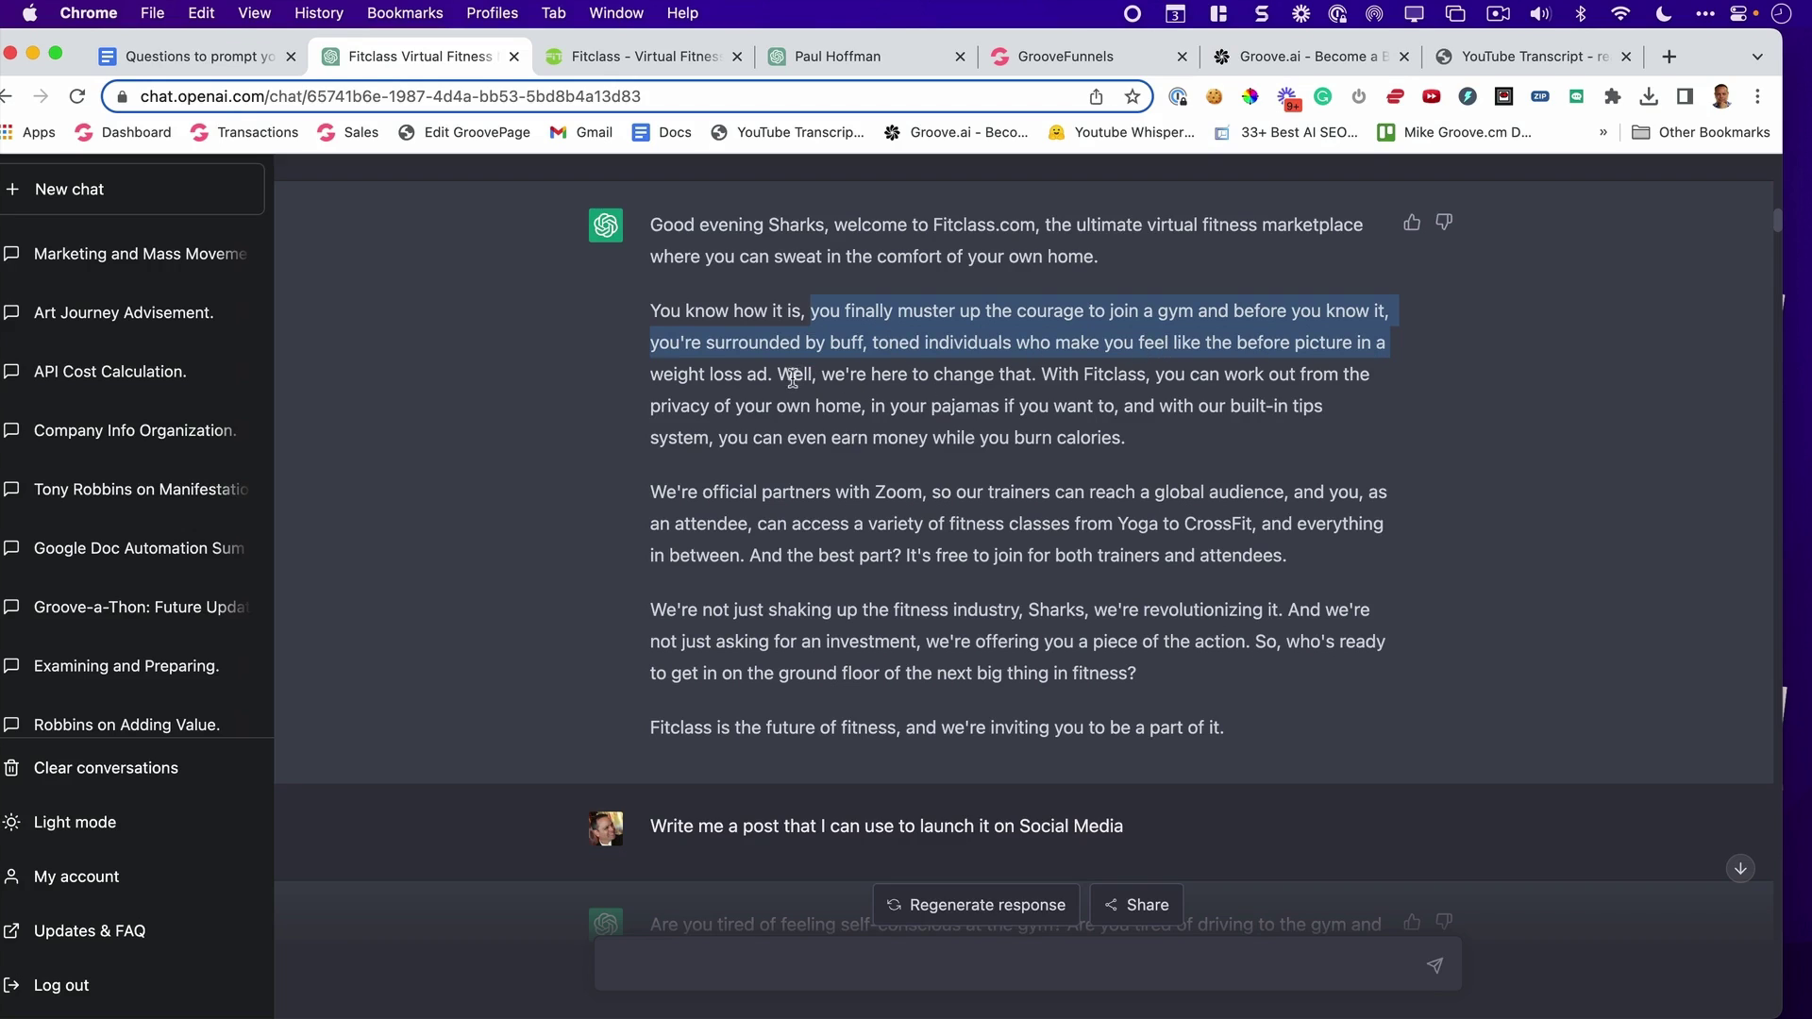
drag(793, 377, 651, 350)
click(1200, 405)
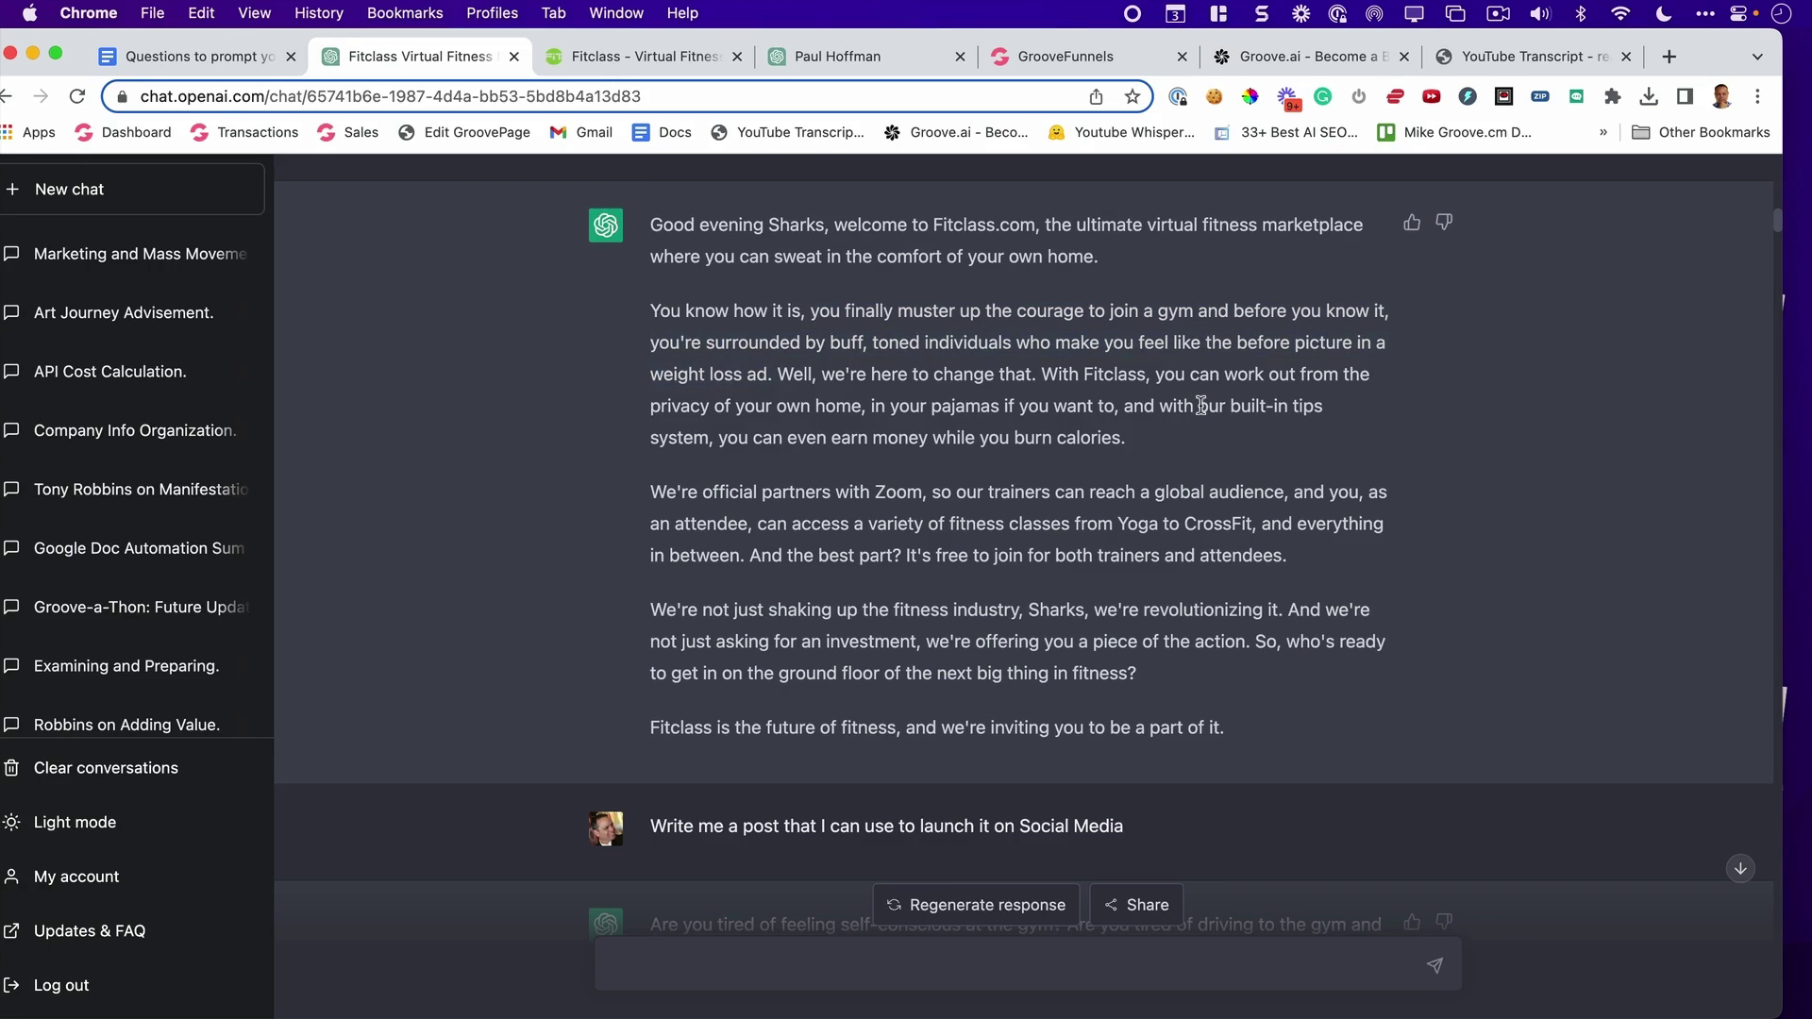
scroll(1132, 387, down, 15)
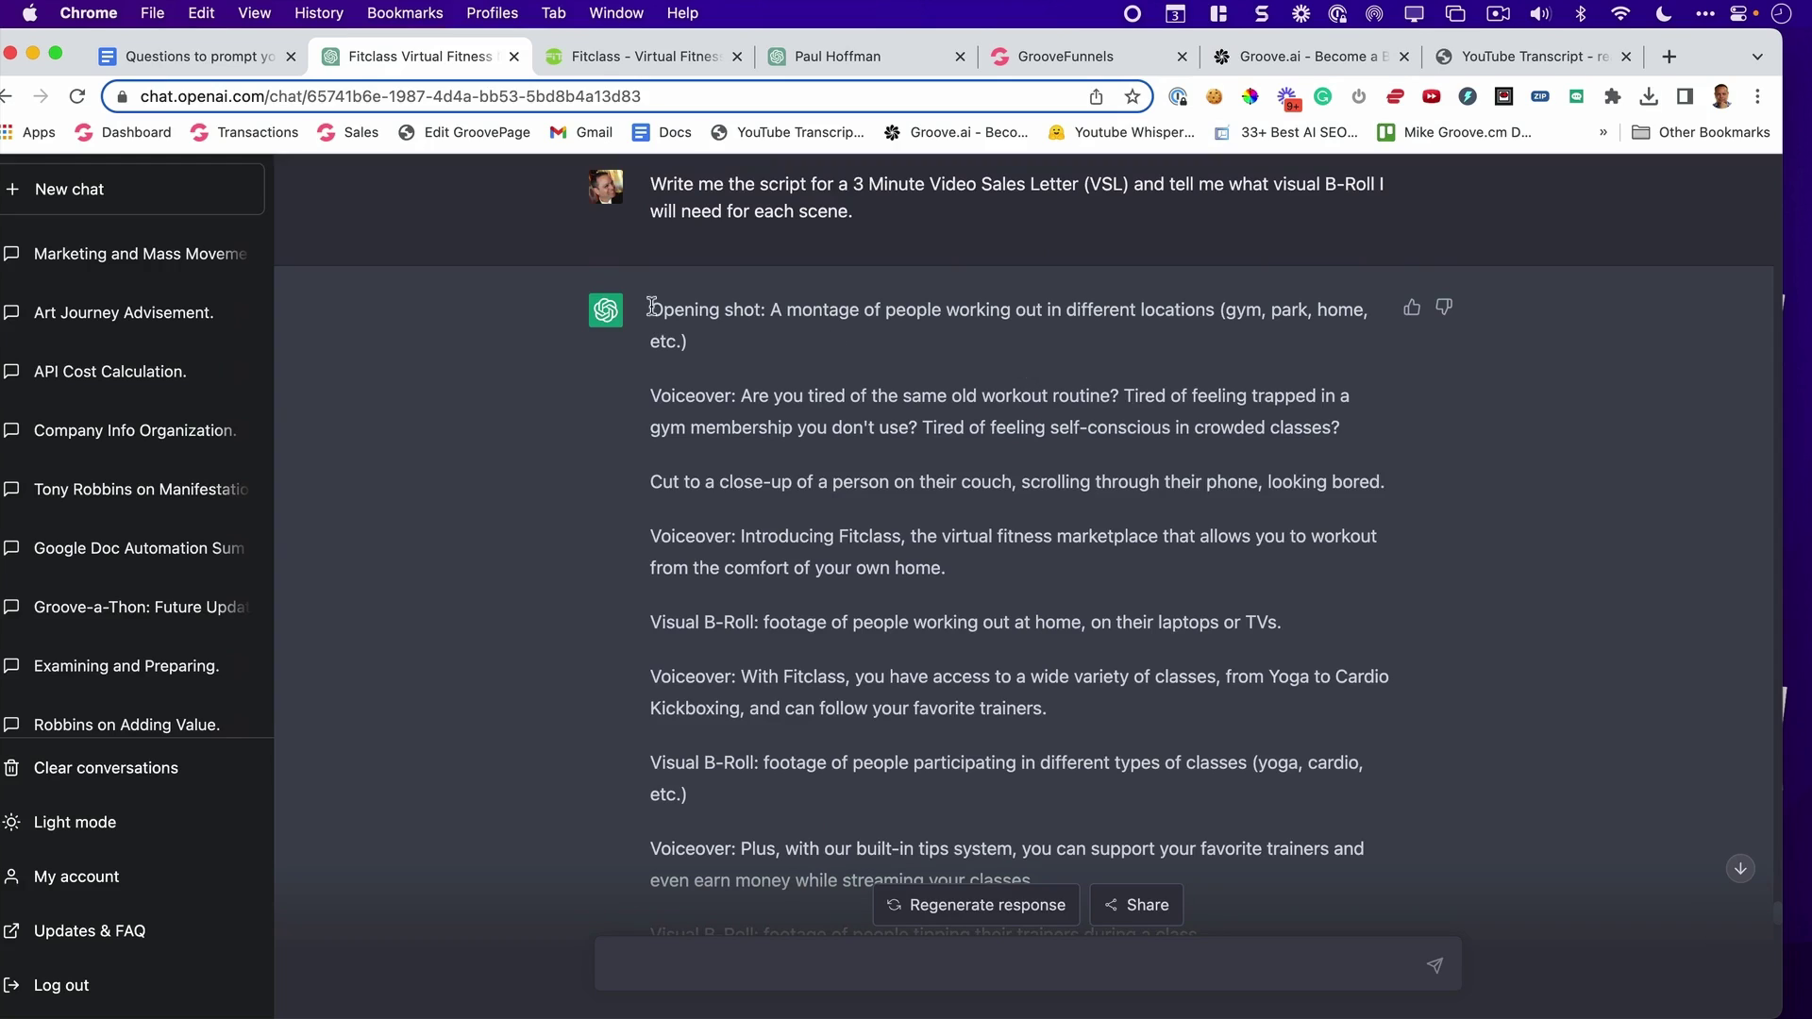
drag(651, 306, 1377, 482)
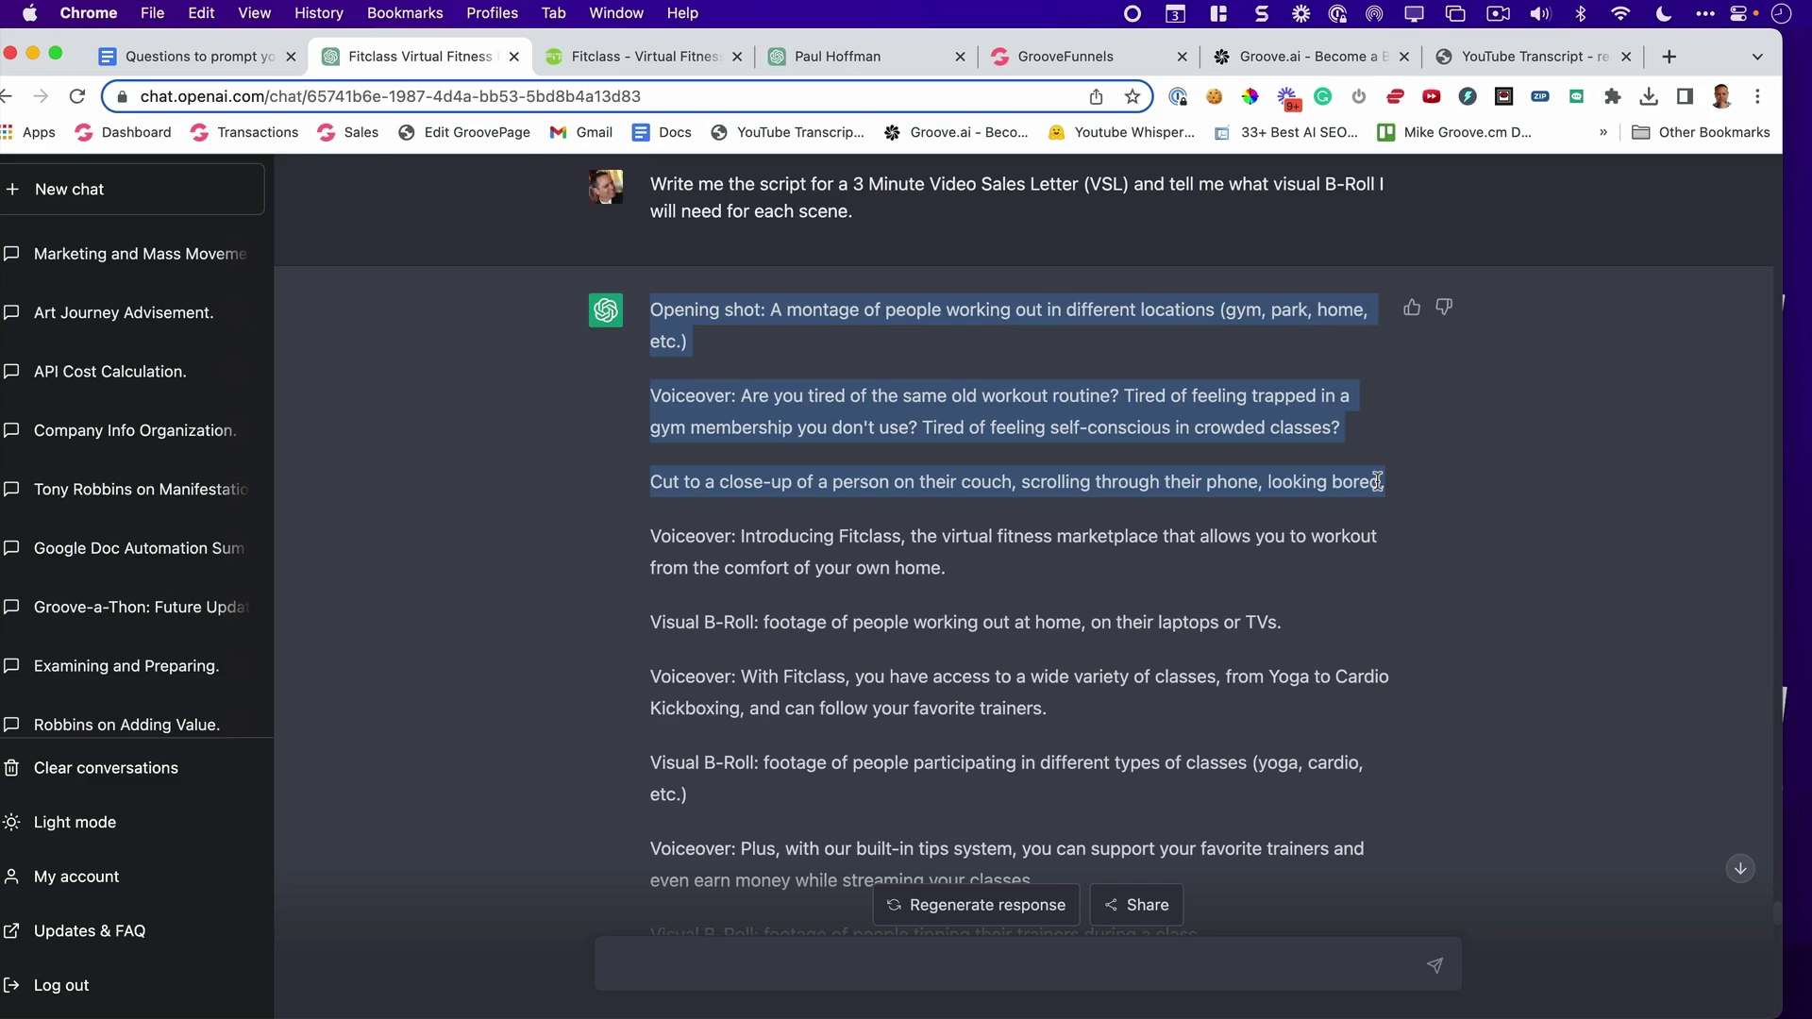
click(1319, 481)
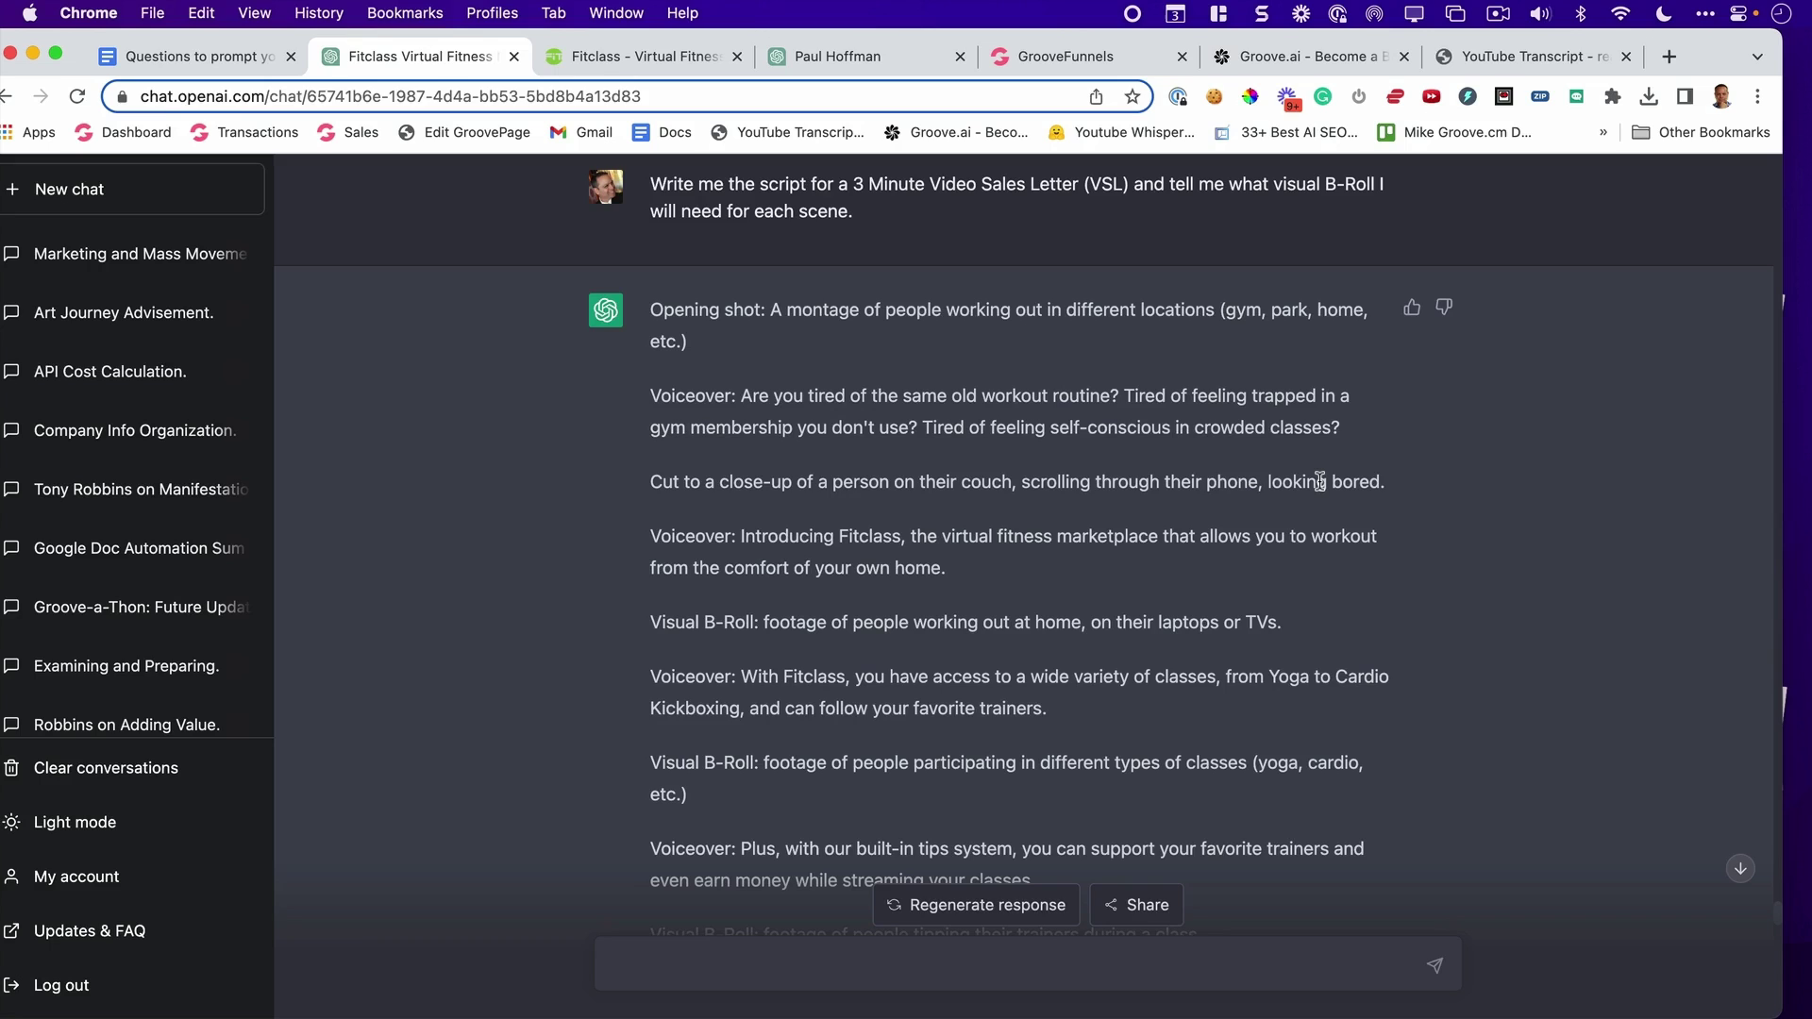
scroll(1509, 530, down, 15)
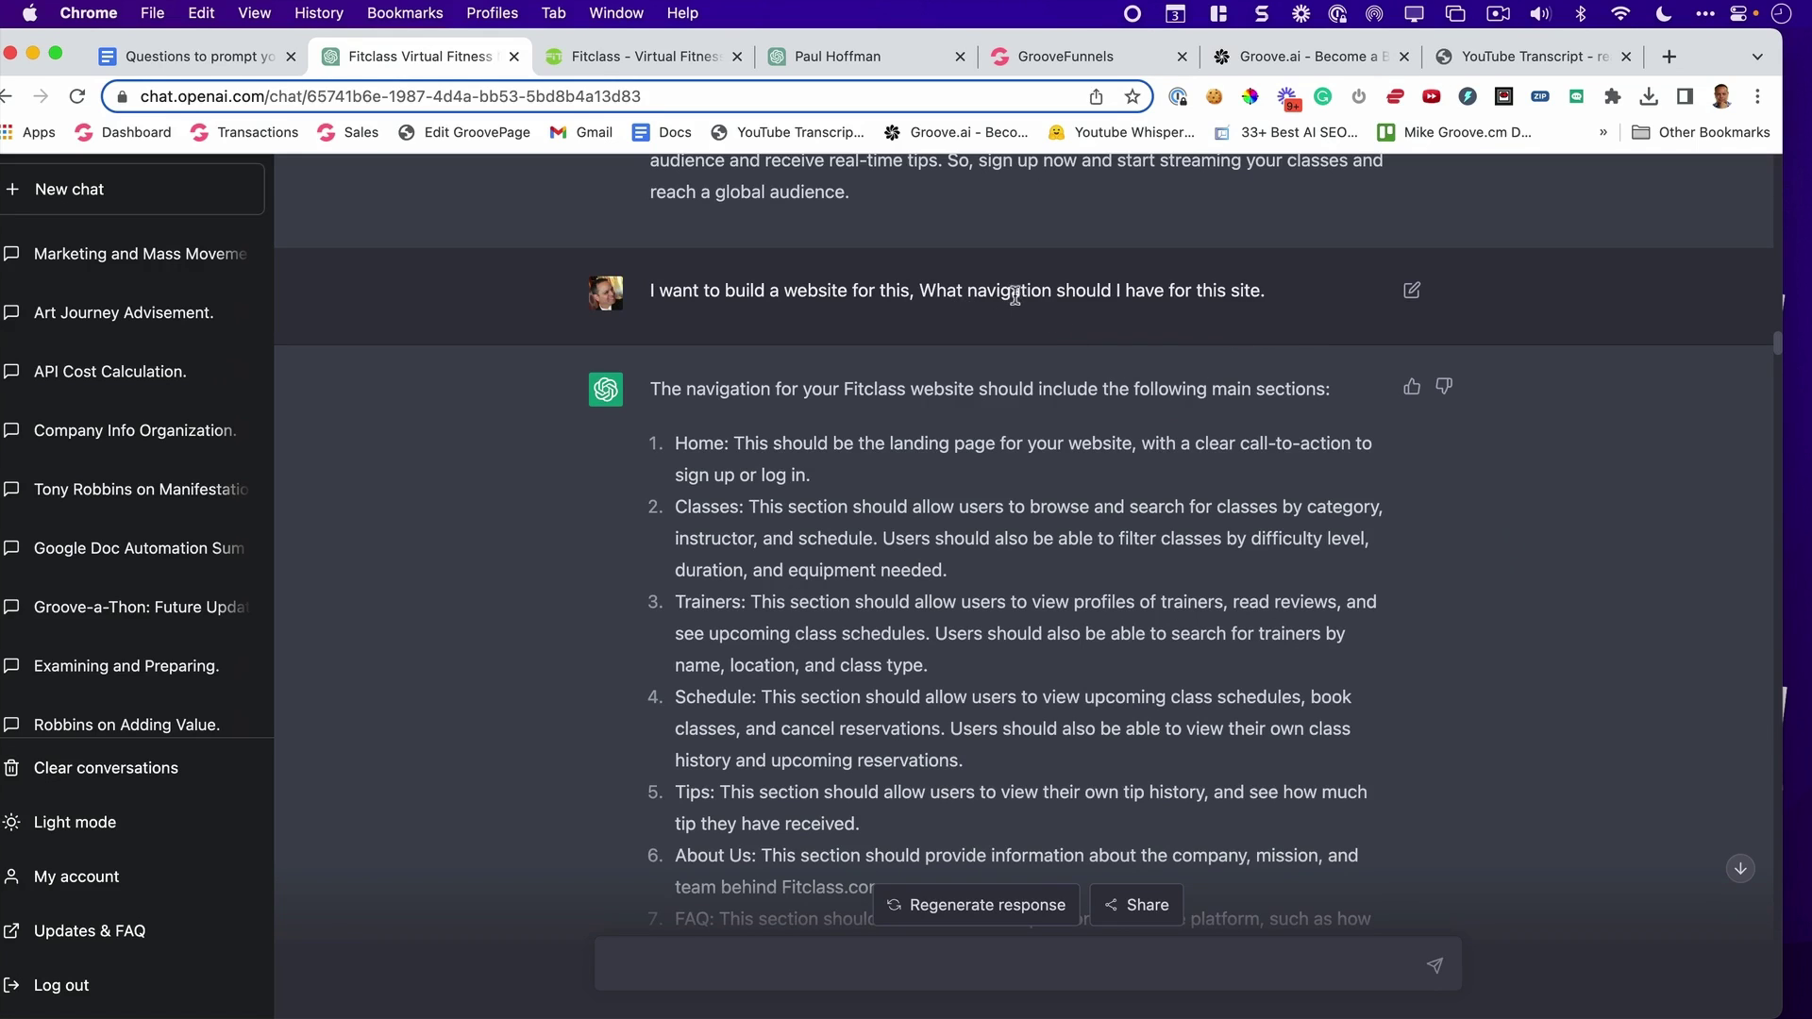
scroll(849, 320, down, 3)
scroll(766, 324, down, 2)
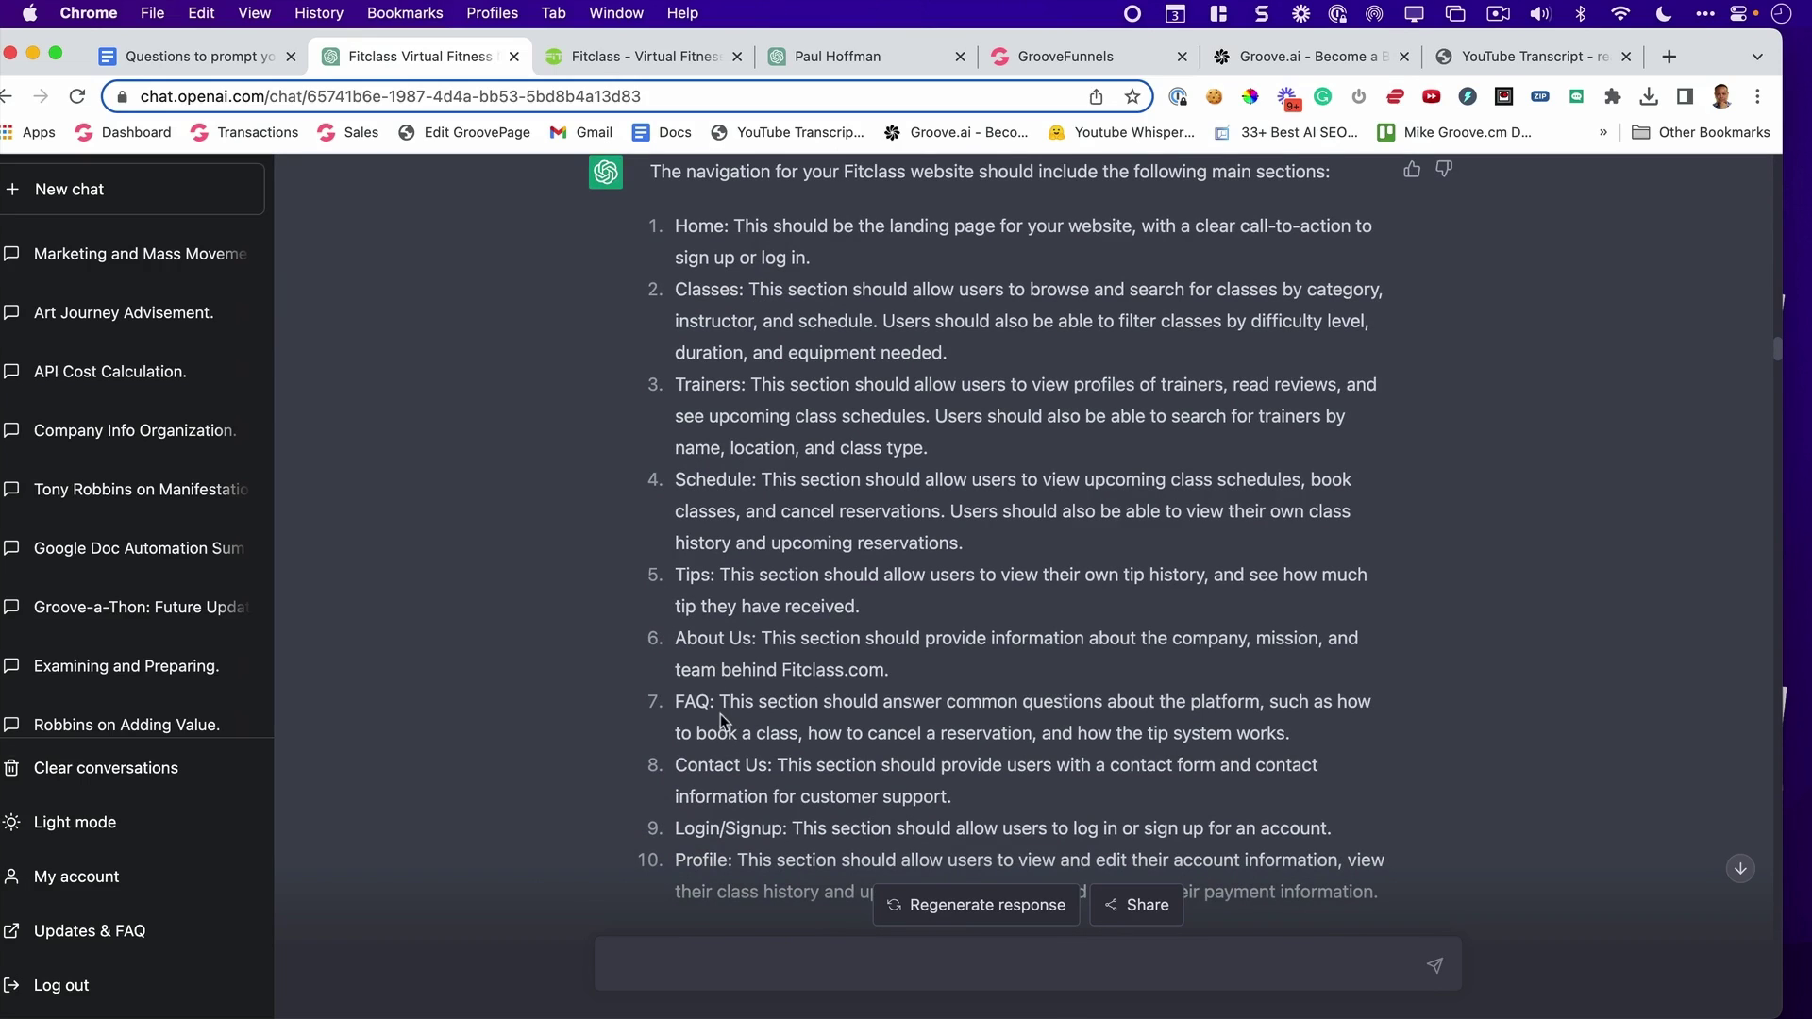
scroll(944, 707, down, 2)
drag(1330, 687, 665, 617)
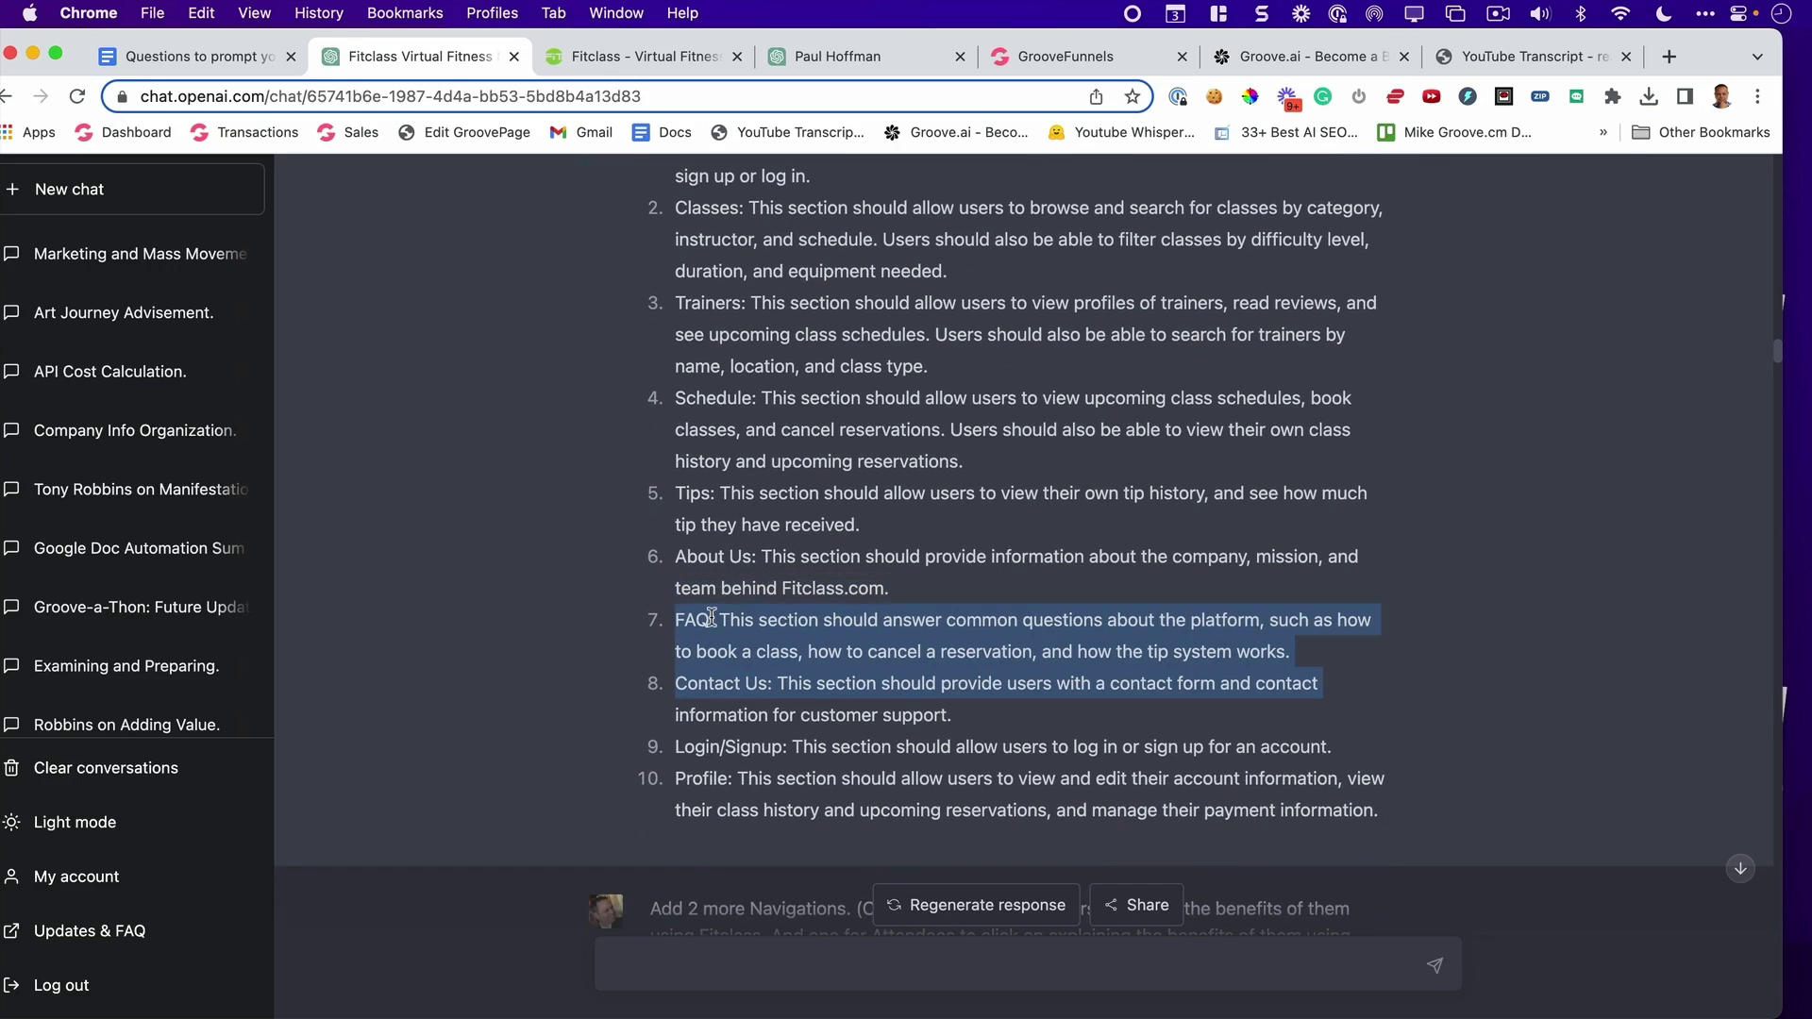
scroll(1448, 359, down, 15)
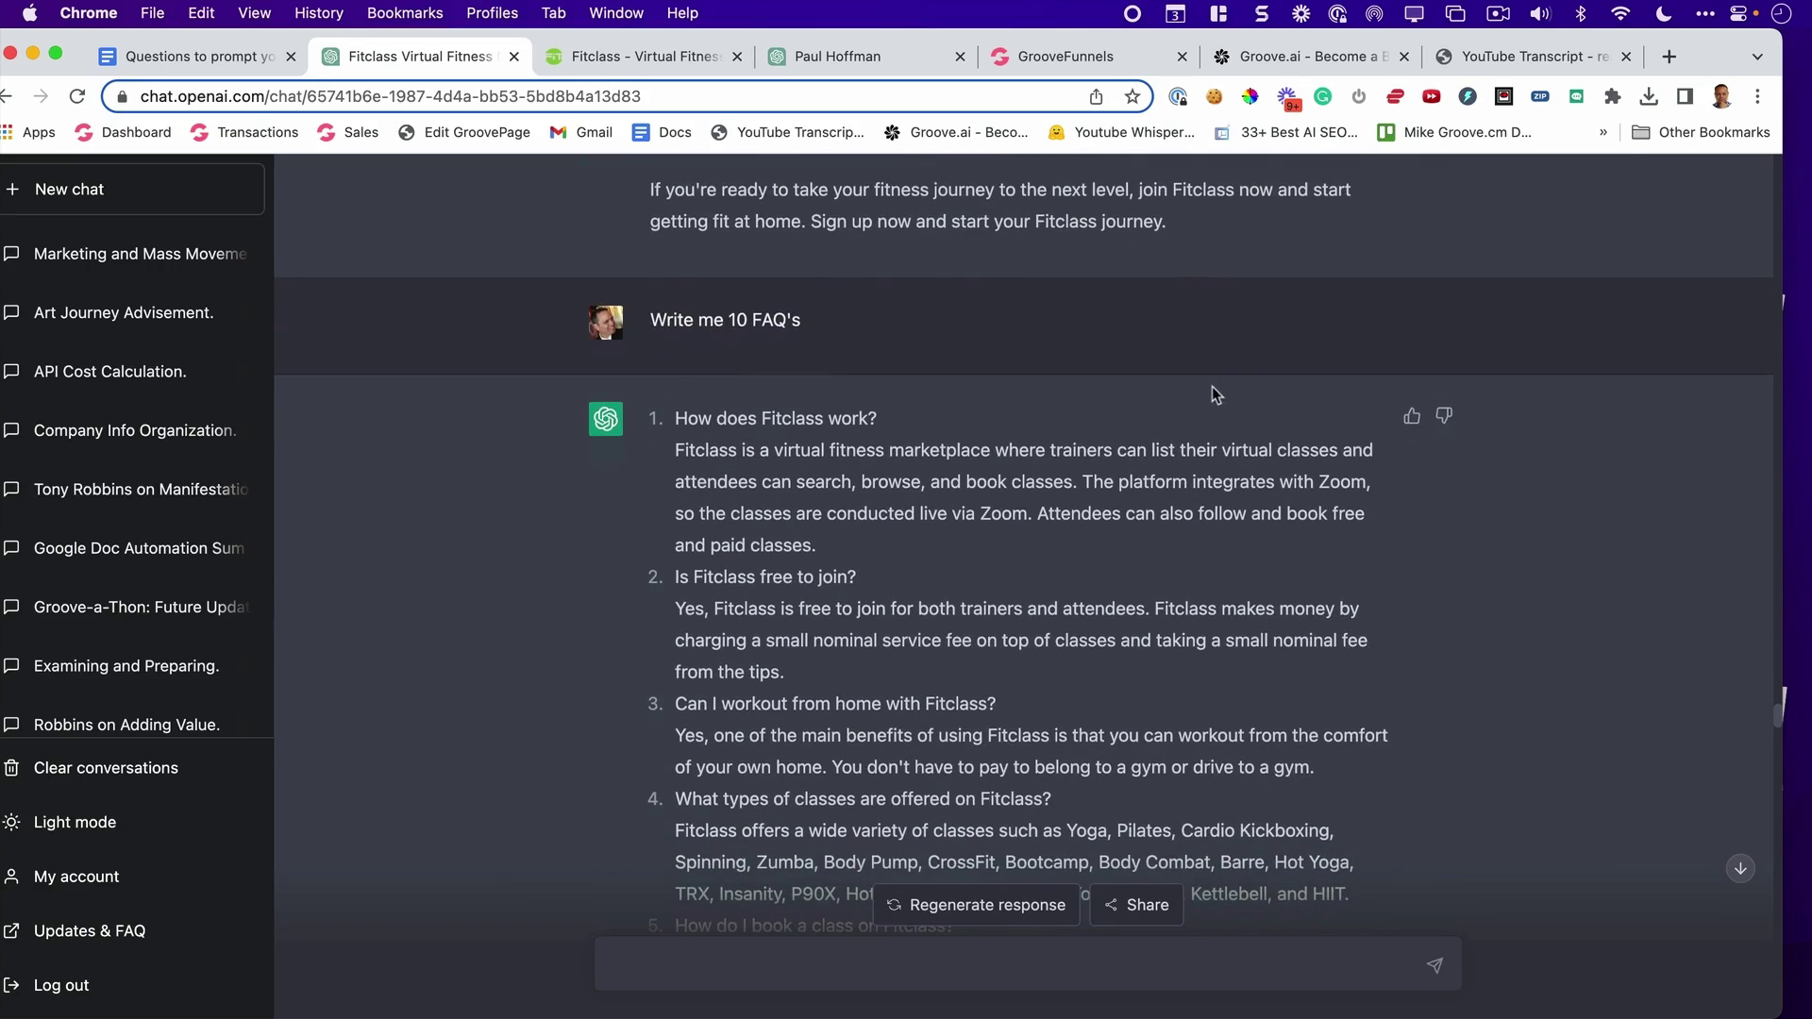
scroll(1192, 389, down, 1)
Step: Compare ChatGPT's first FAQ answer with the expanded first FAQ on fitclass.com
click(600, 70)
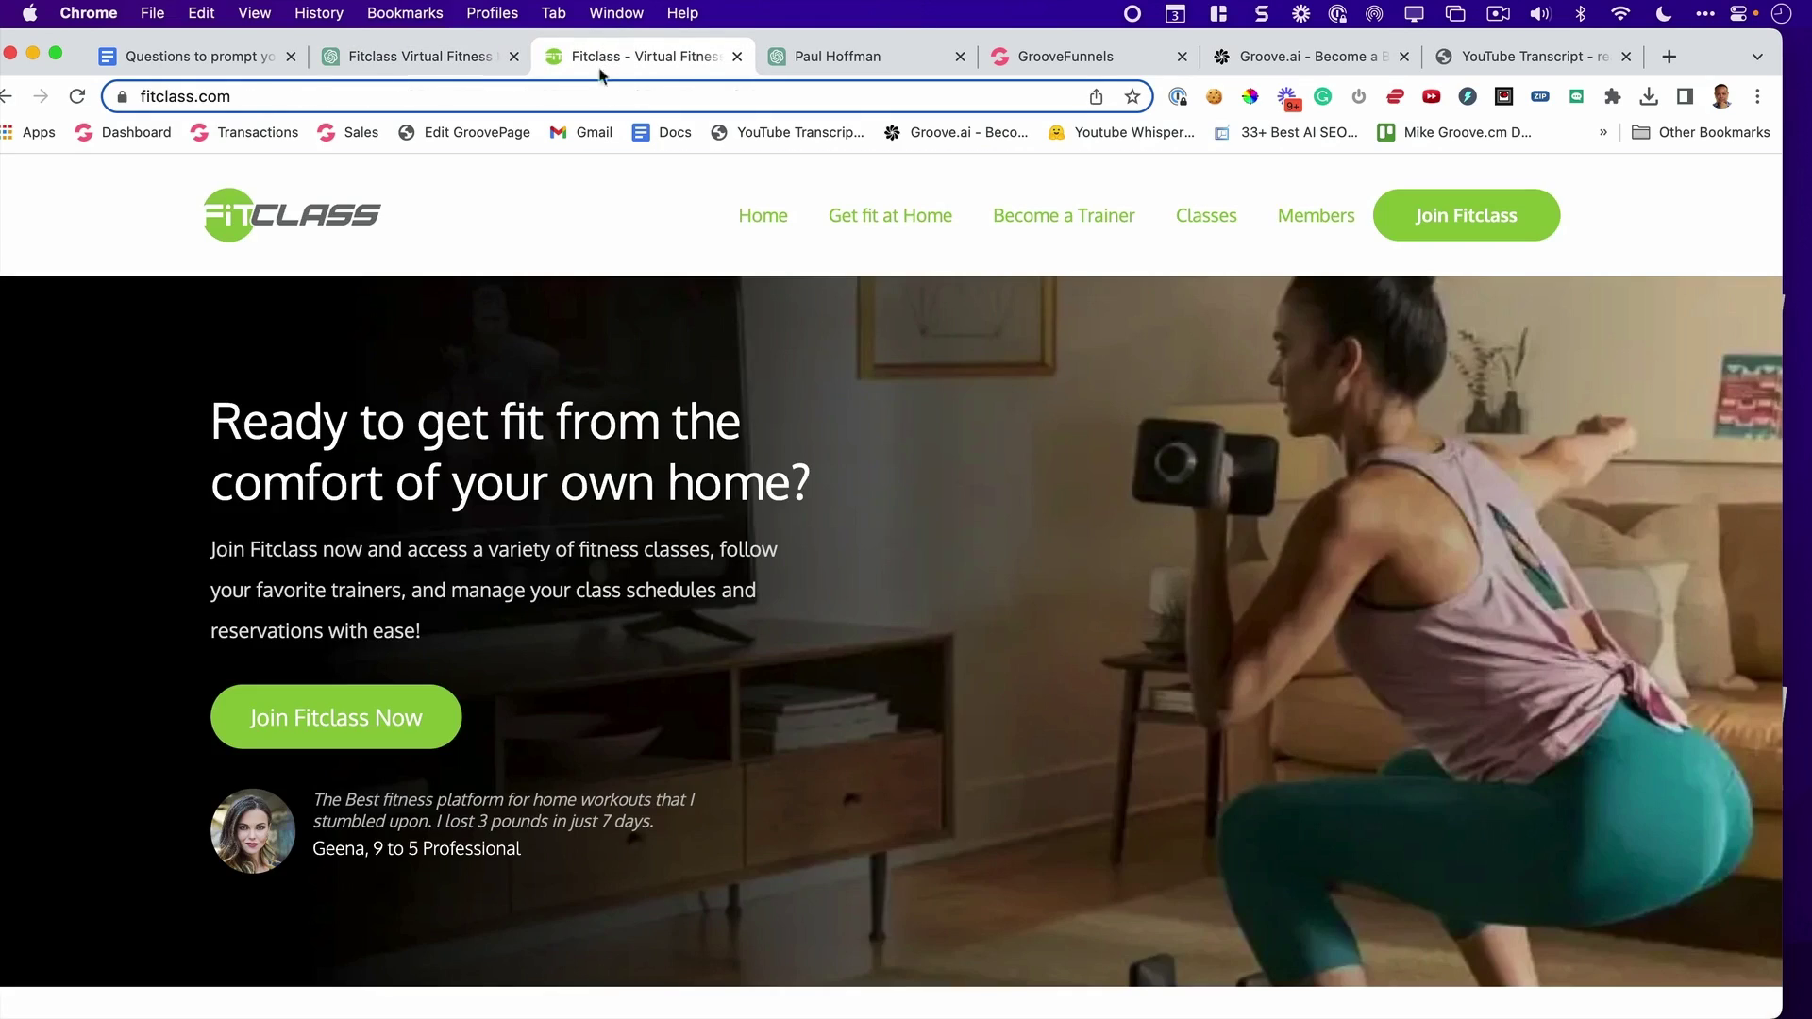
scroll(598, 236, down, 20)
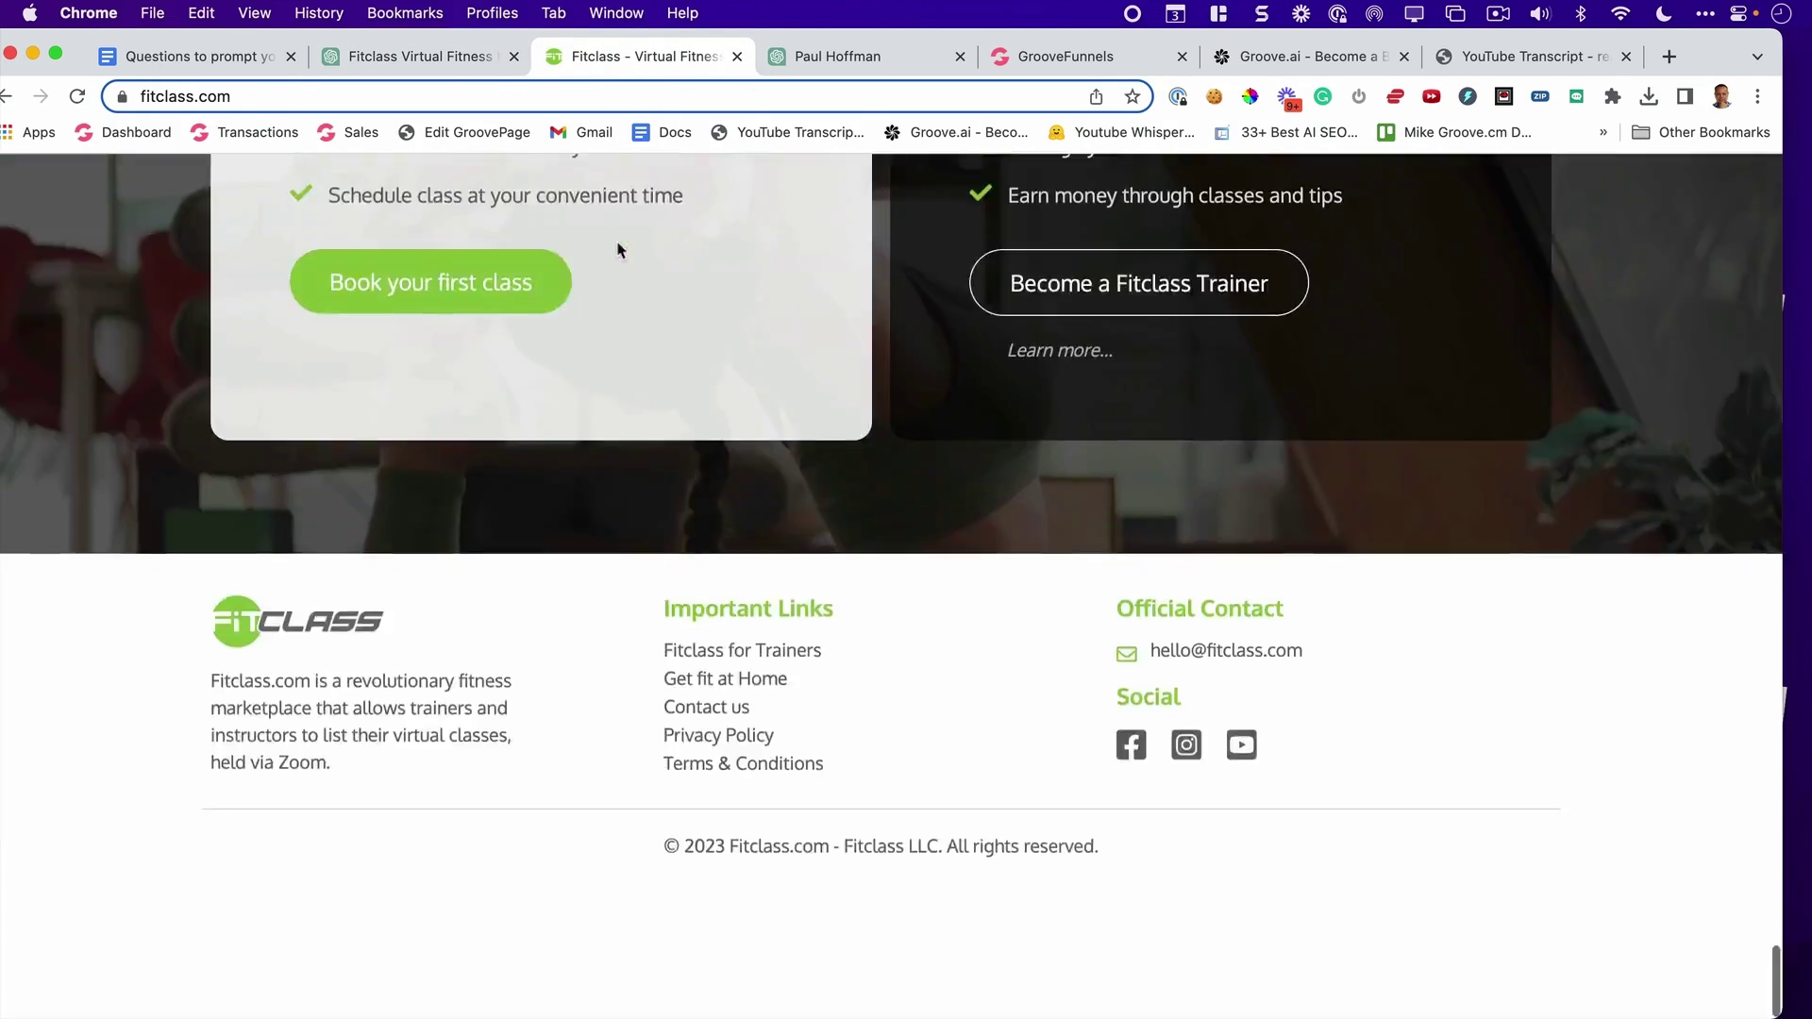
key(ctrl+shift+Tab)
triple_click(699, 398)
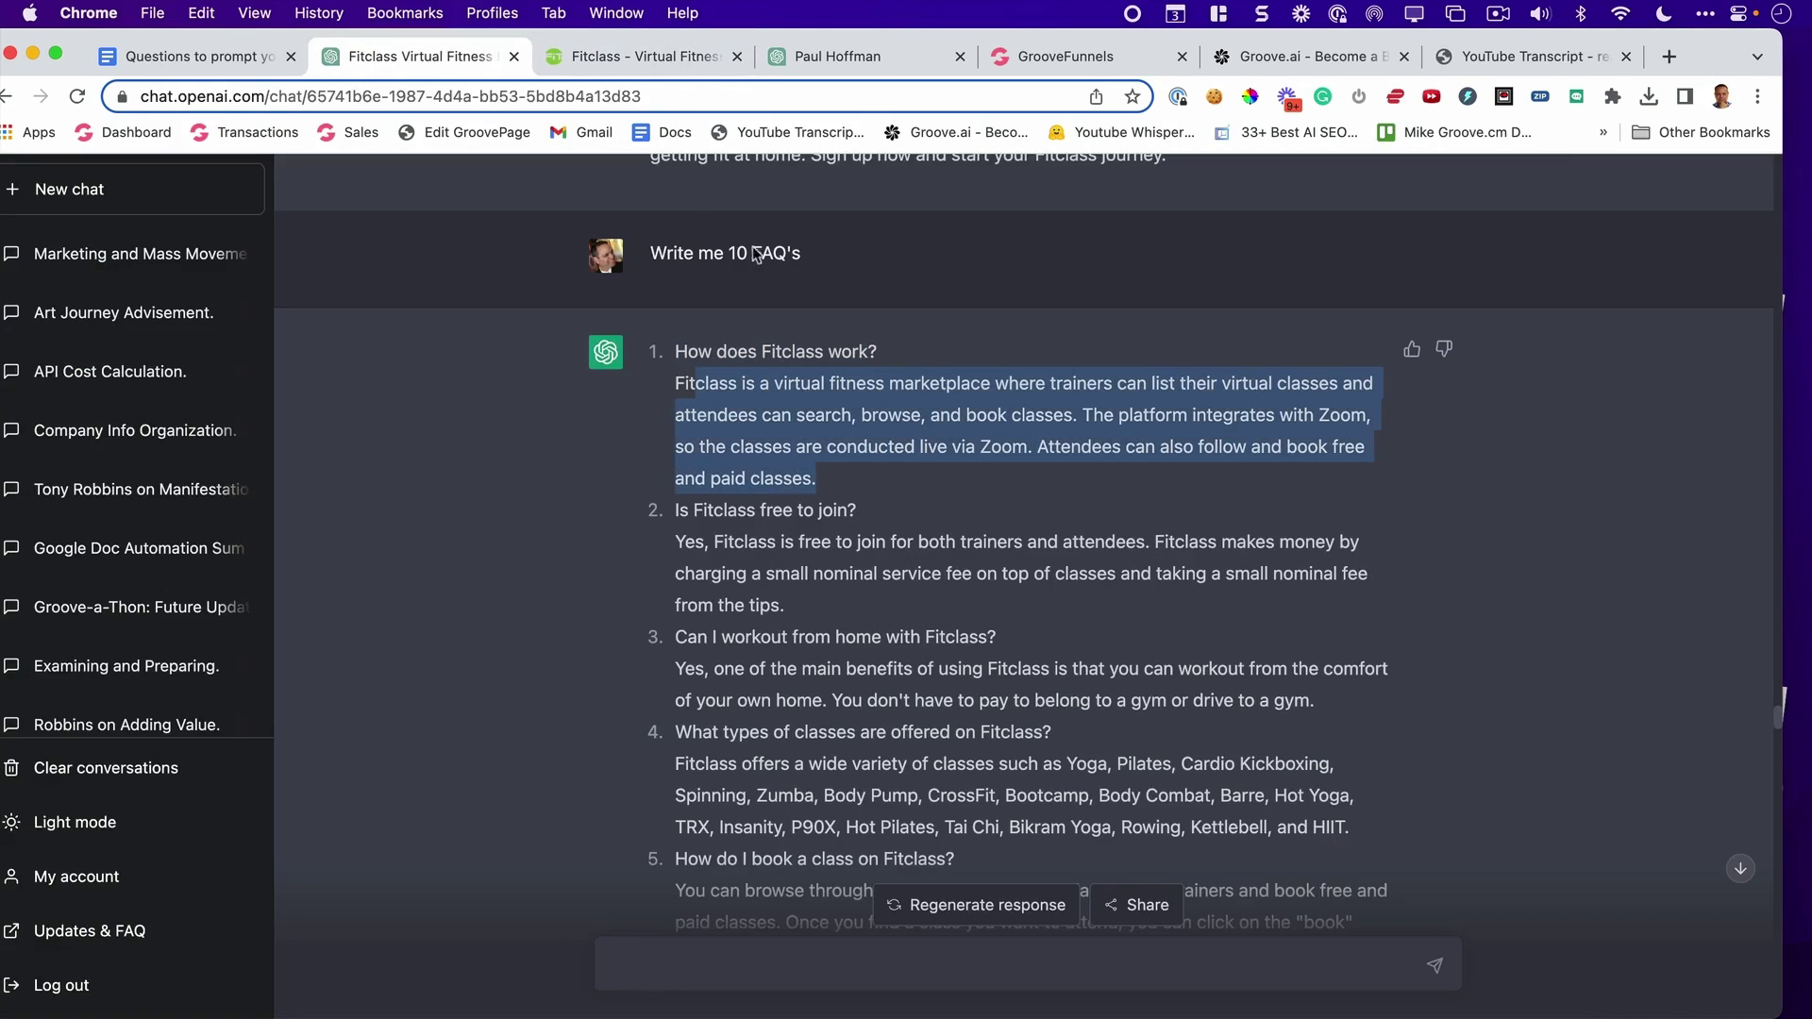
click(639, 69)
click(546, 356)
click(548, 356)
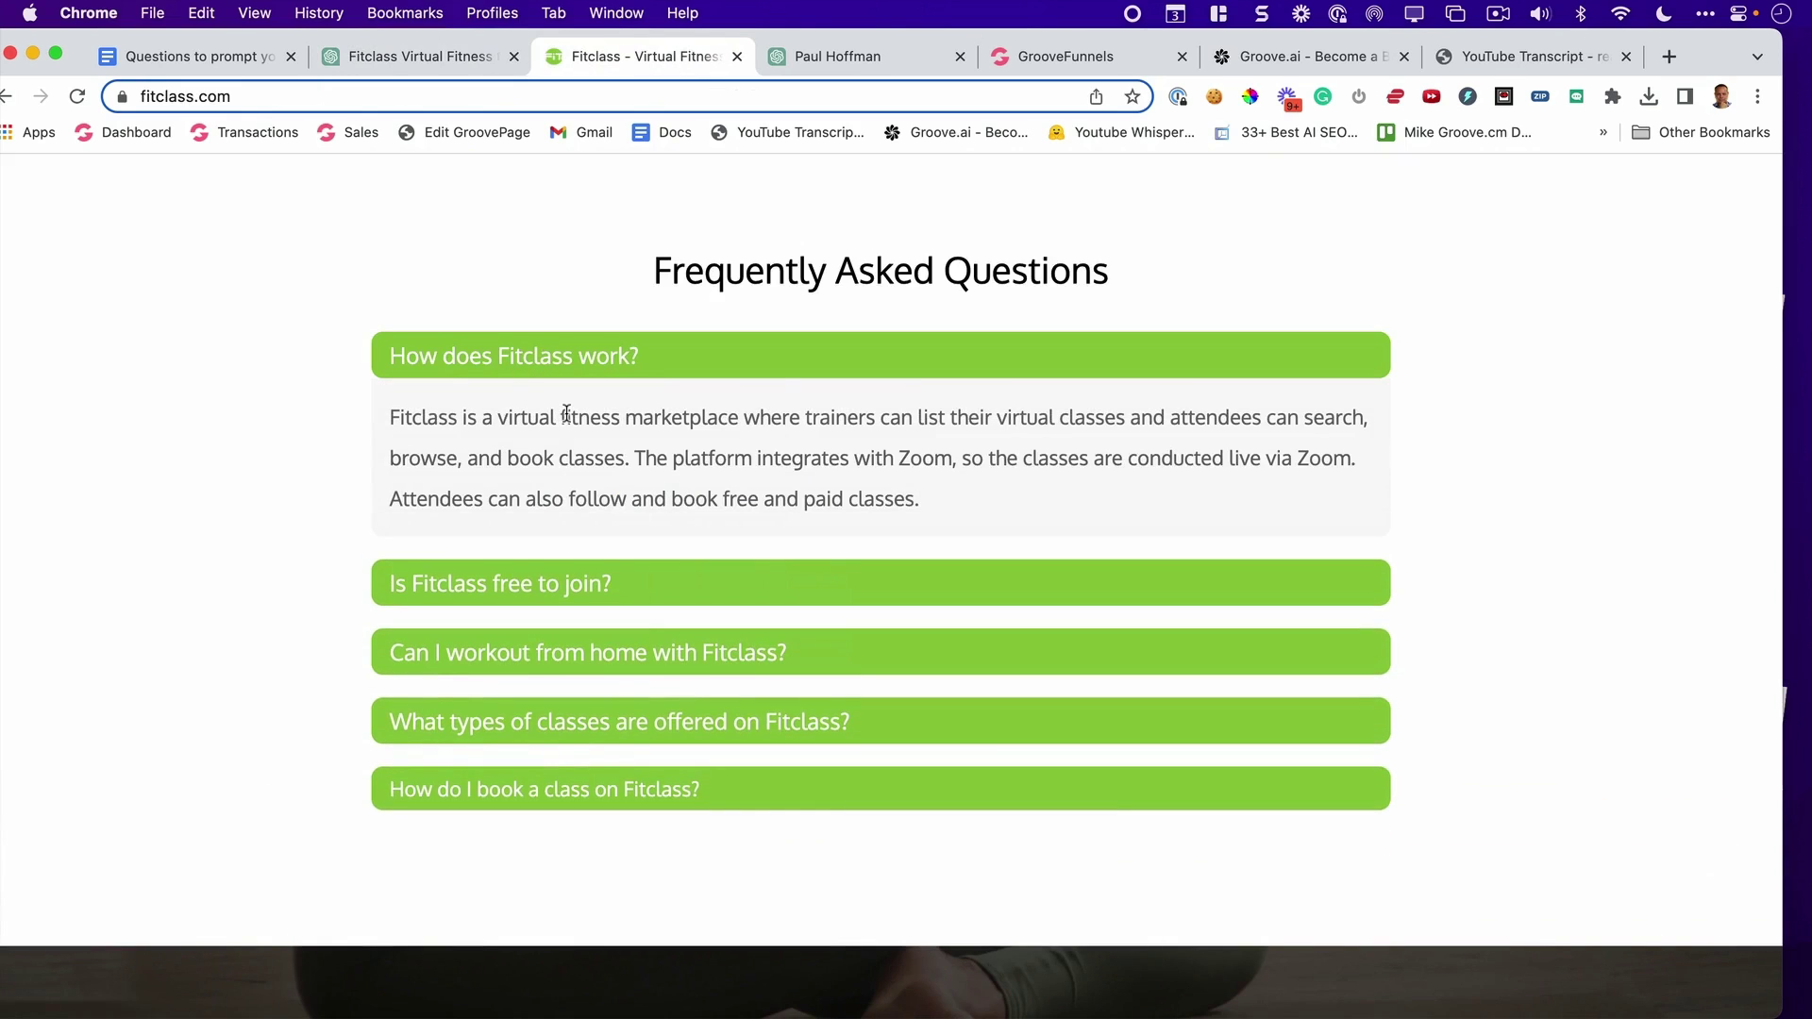
click(491, 59)
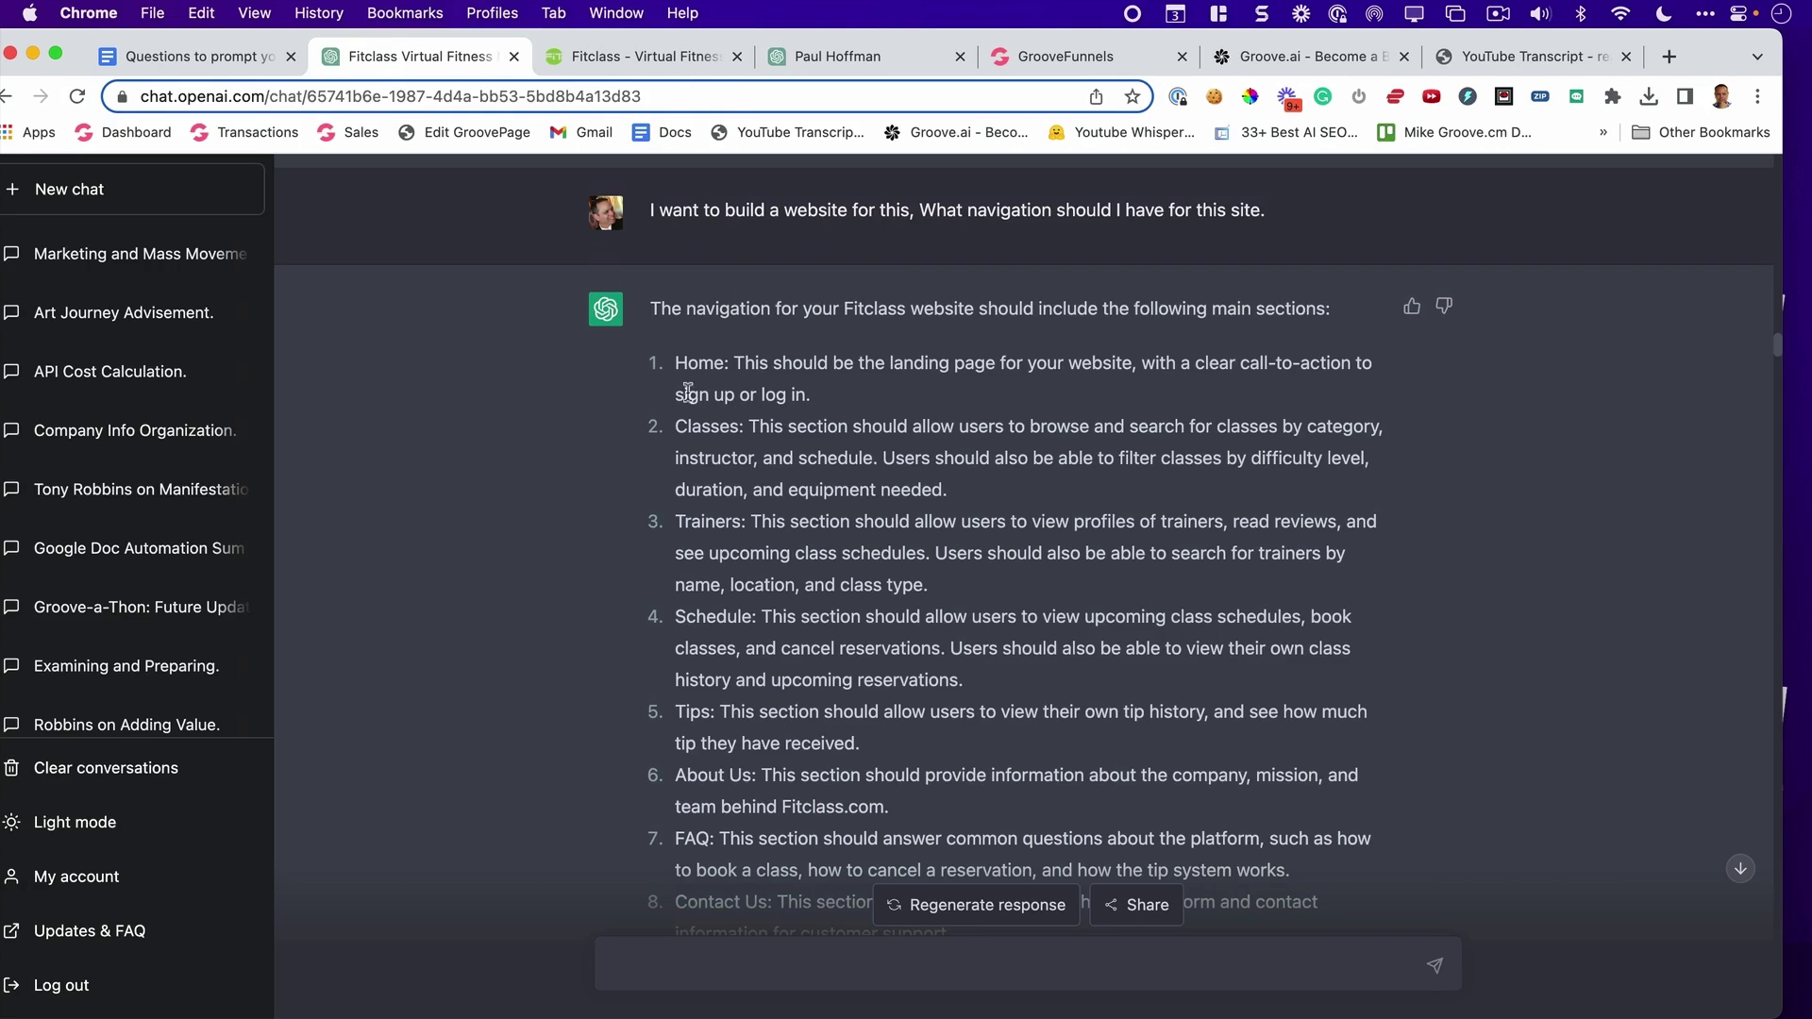
triple_click(755, 387)
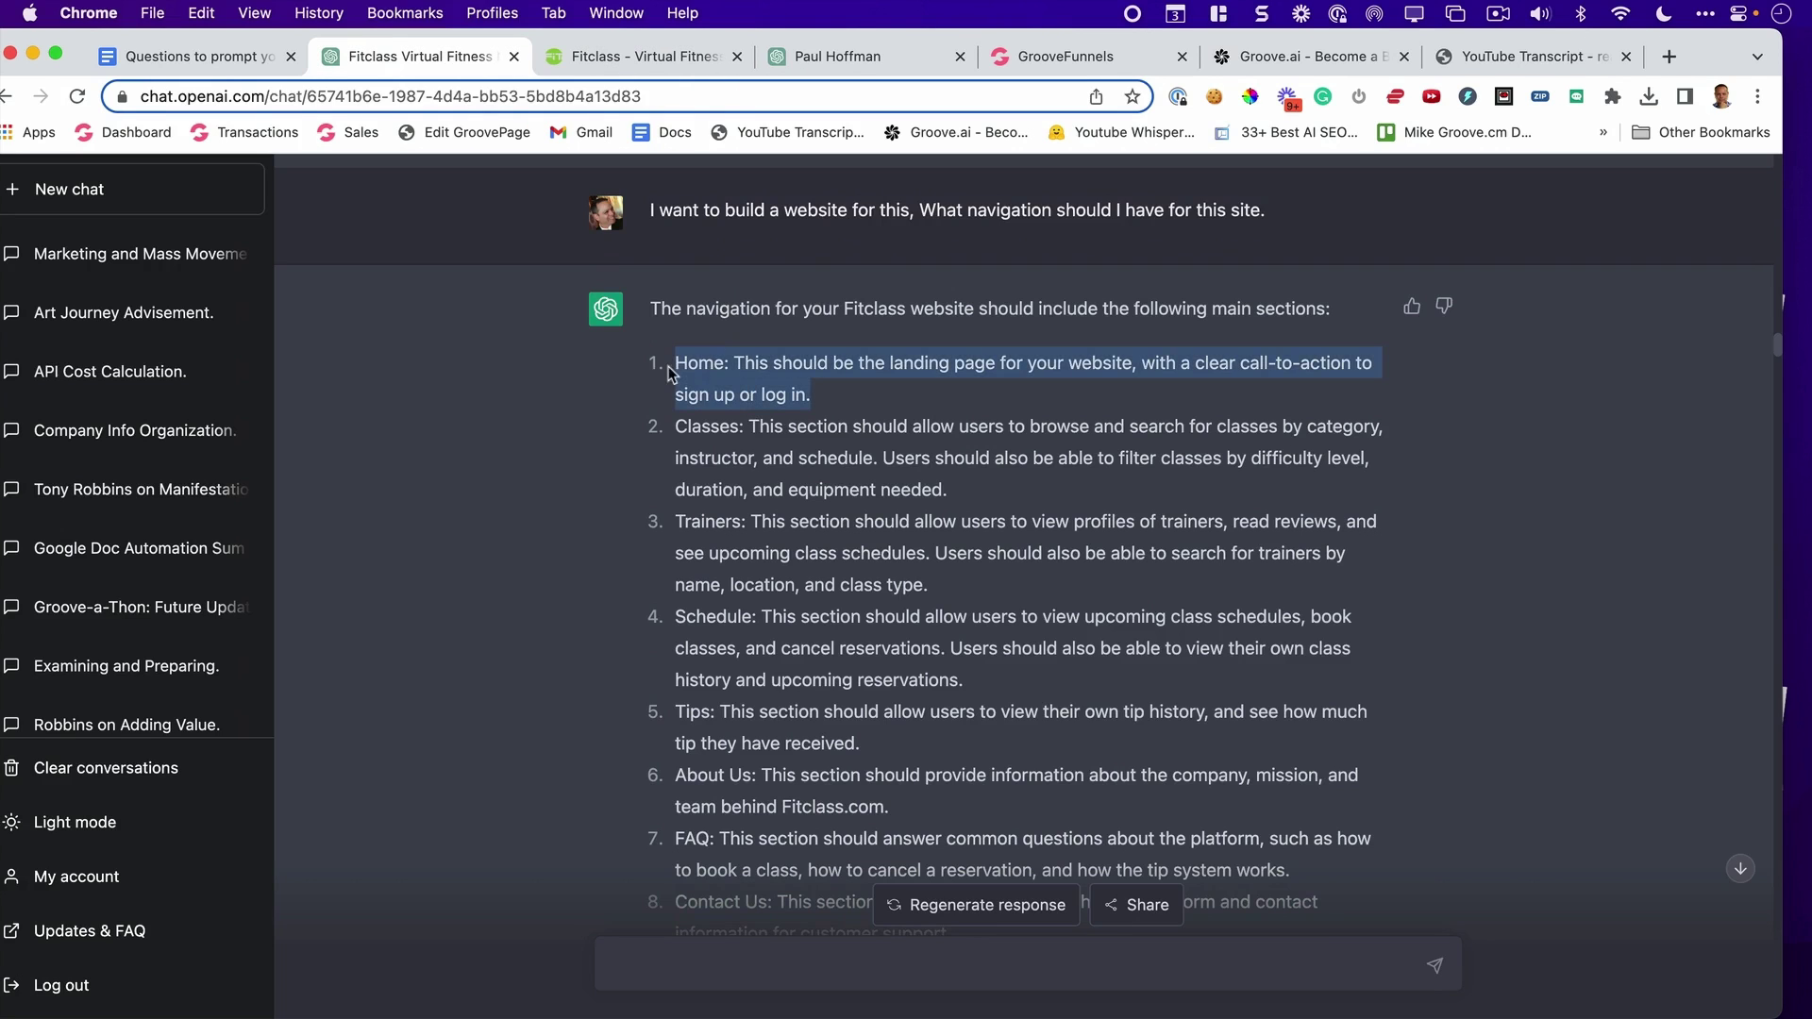
click(783, 453)
triple_click(783, 452)
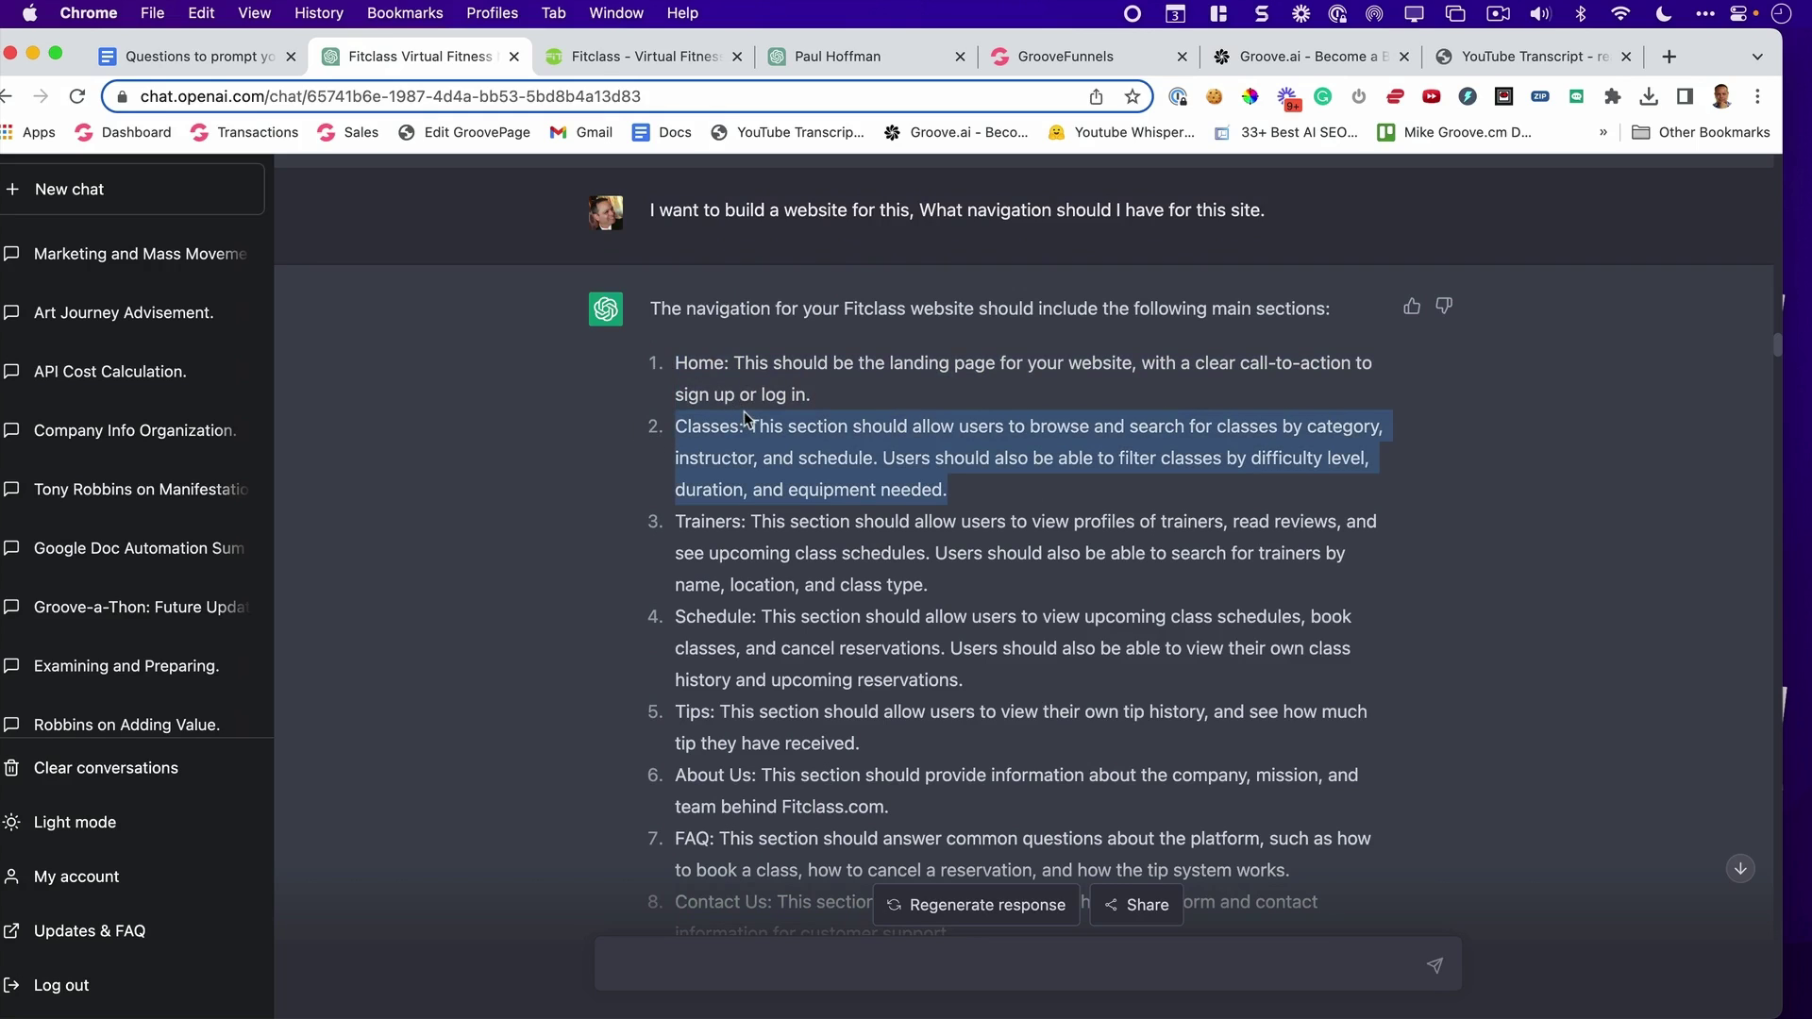
click(743, 382)
scroll(744, 380, down, 10)
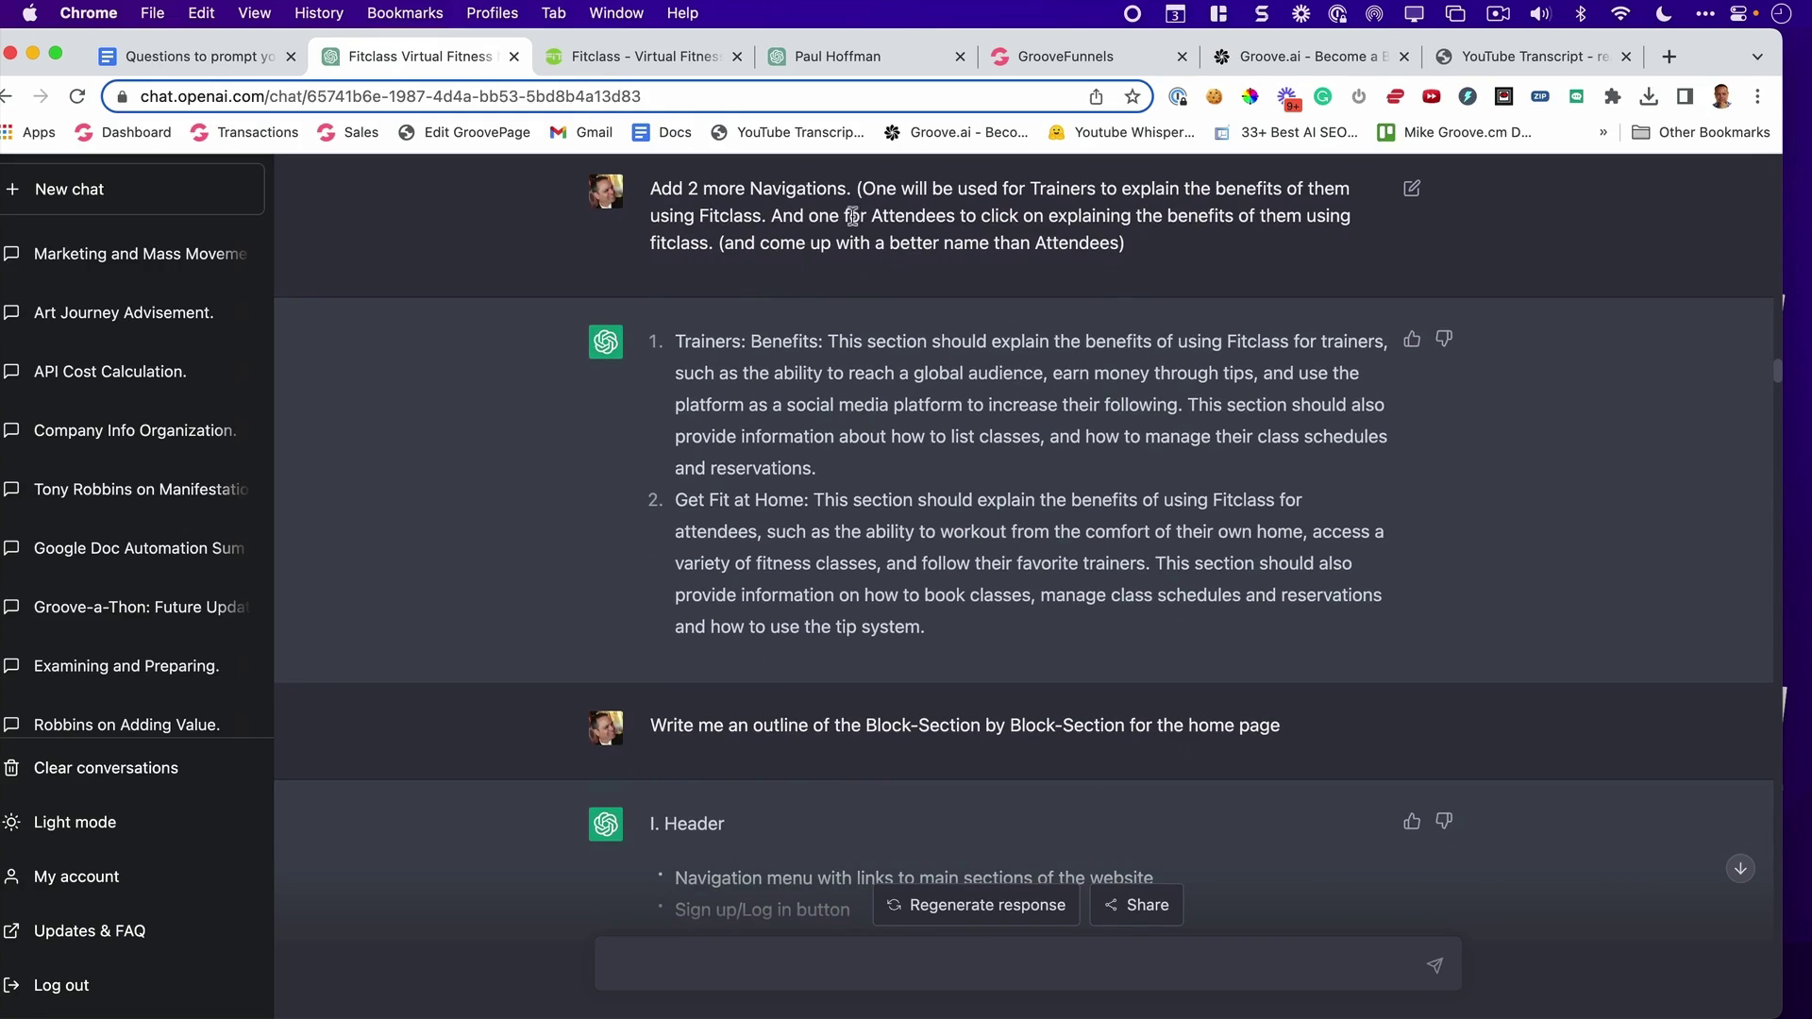
drag(868, 215, 1016, 217)
click(1024, 224)
drag(881, 222, 1019, 246)
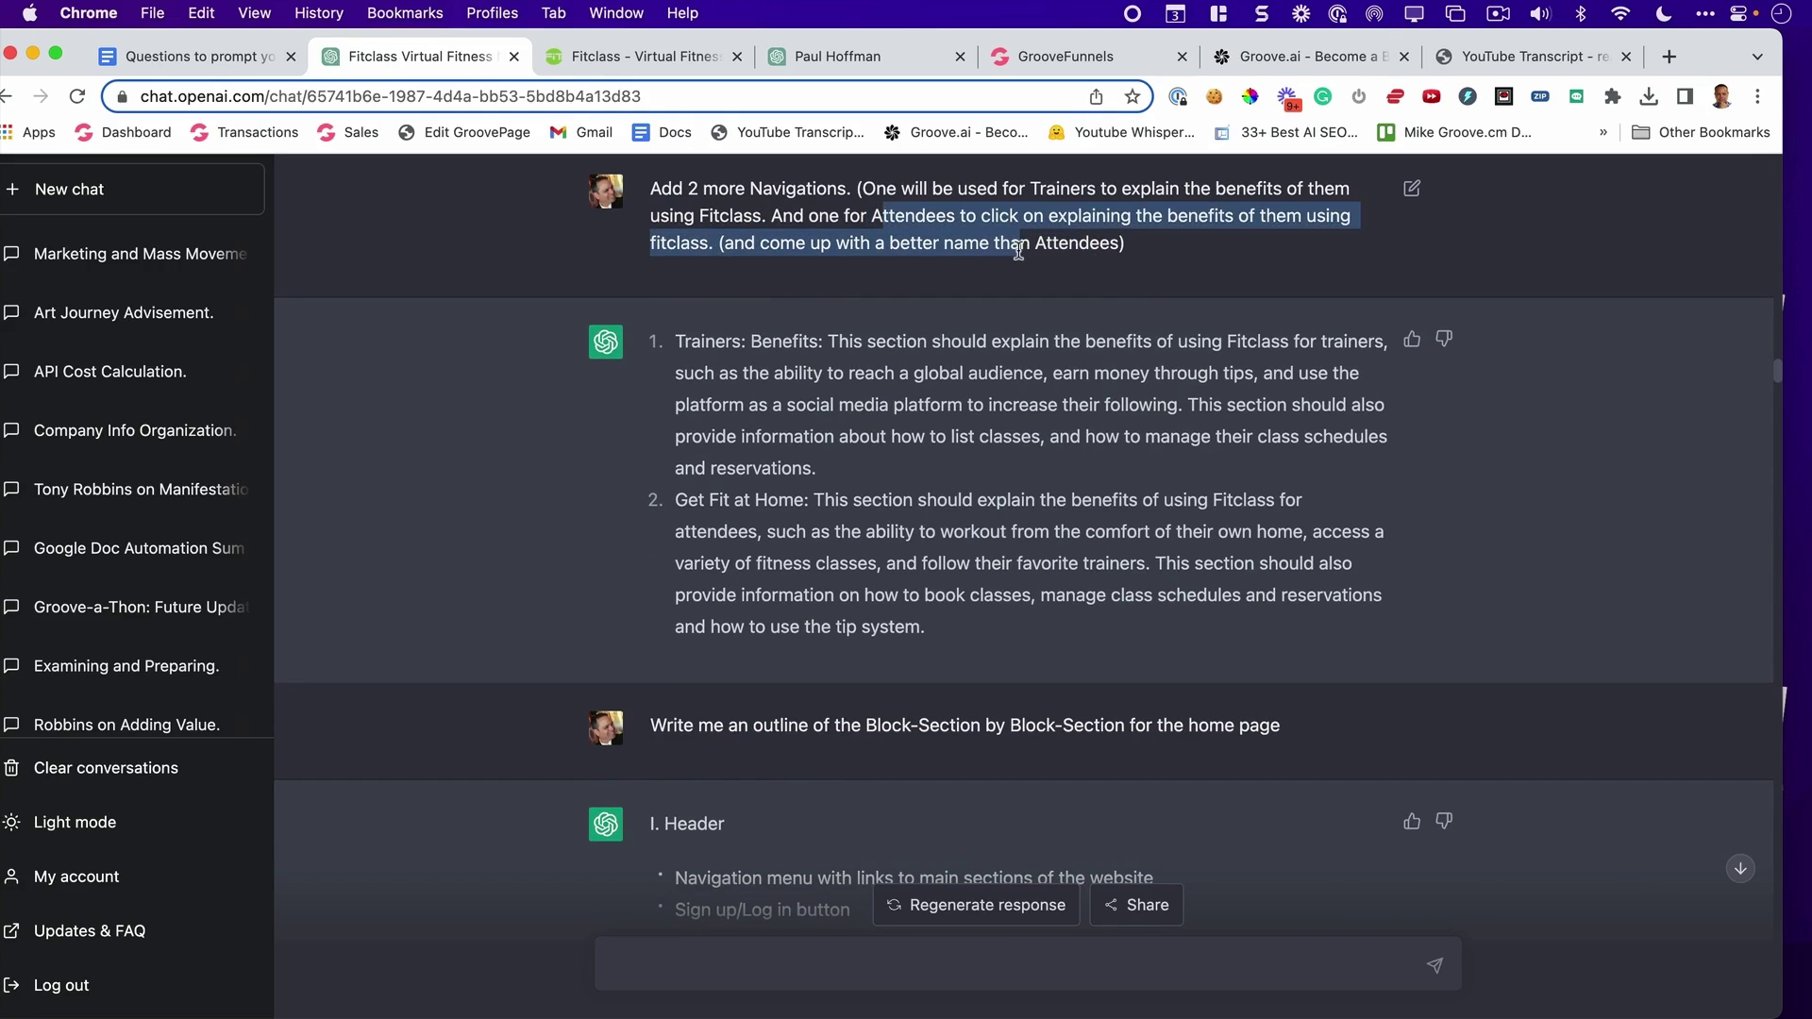
drag(676, 500, 811, 504)
click(864, 511)
scroll(1037, 471, down, 5)
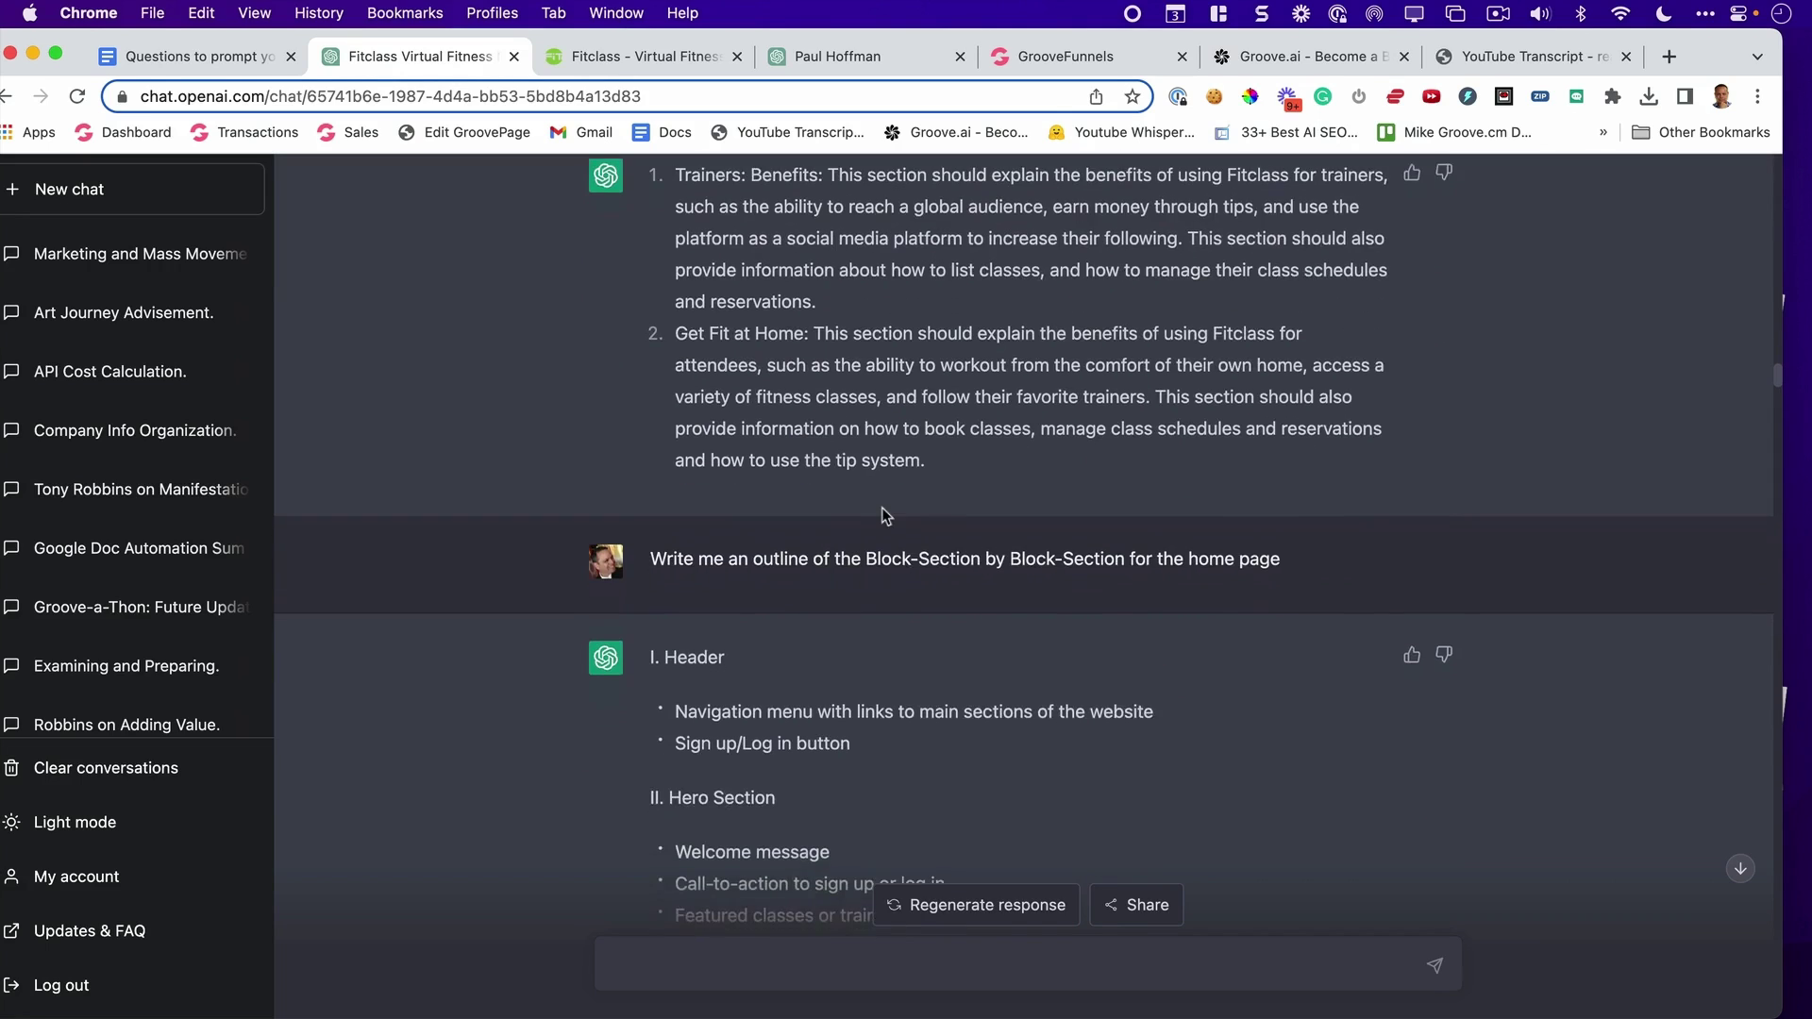
drag(1183, 293, 1334, 296)
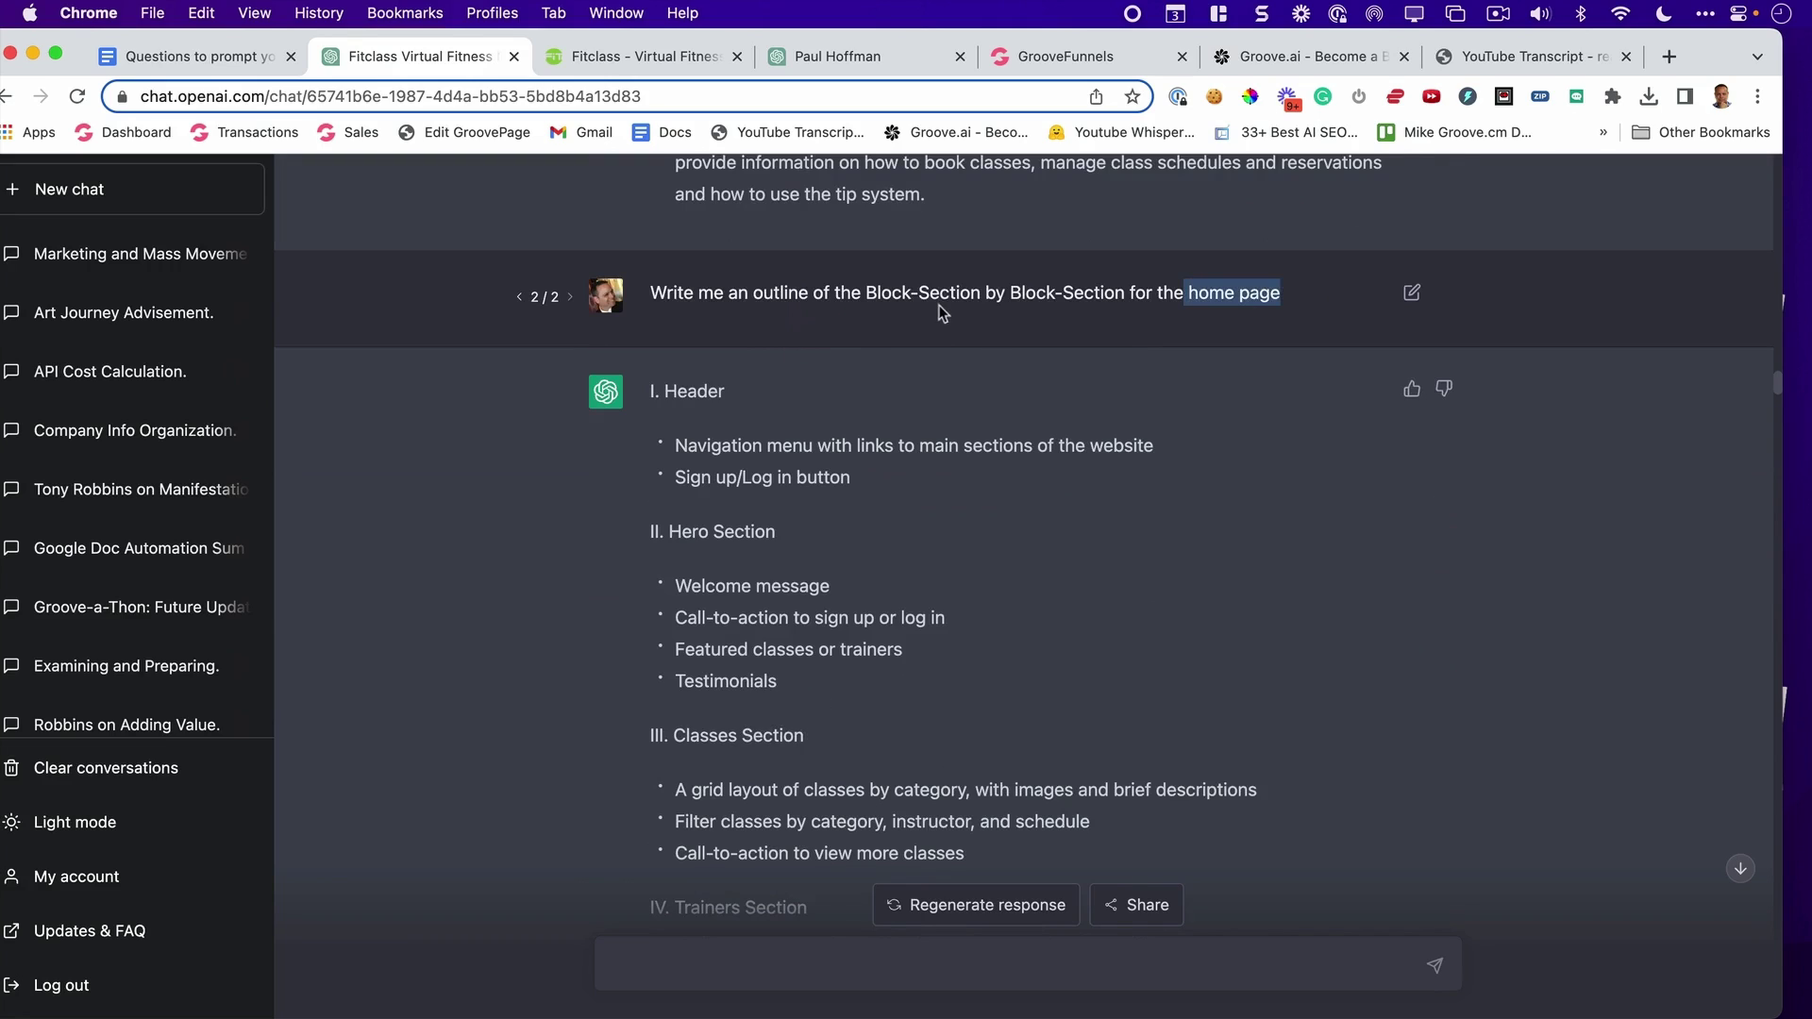
click(1036, 315)
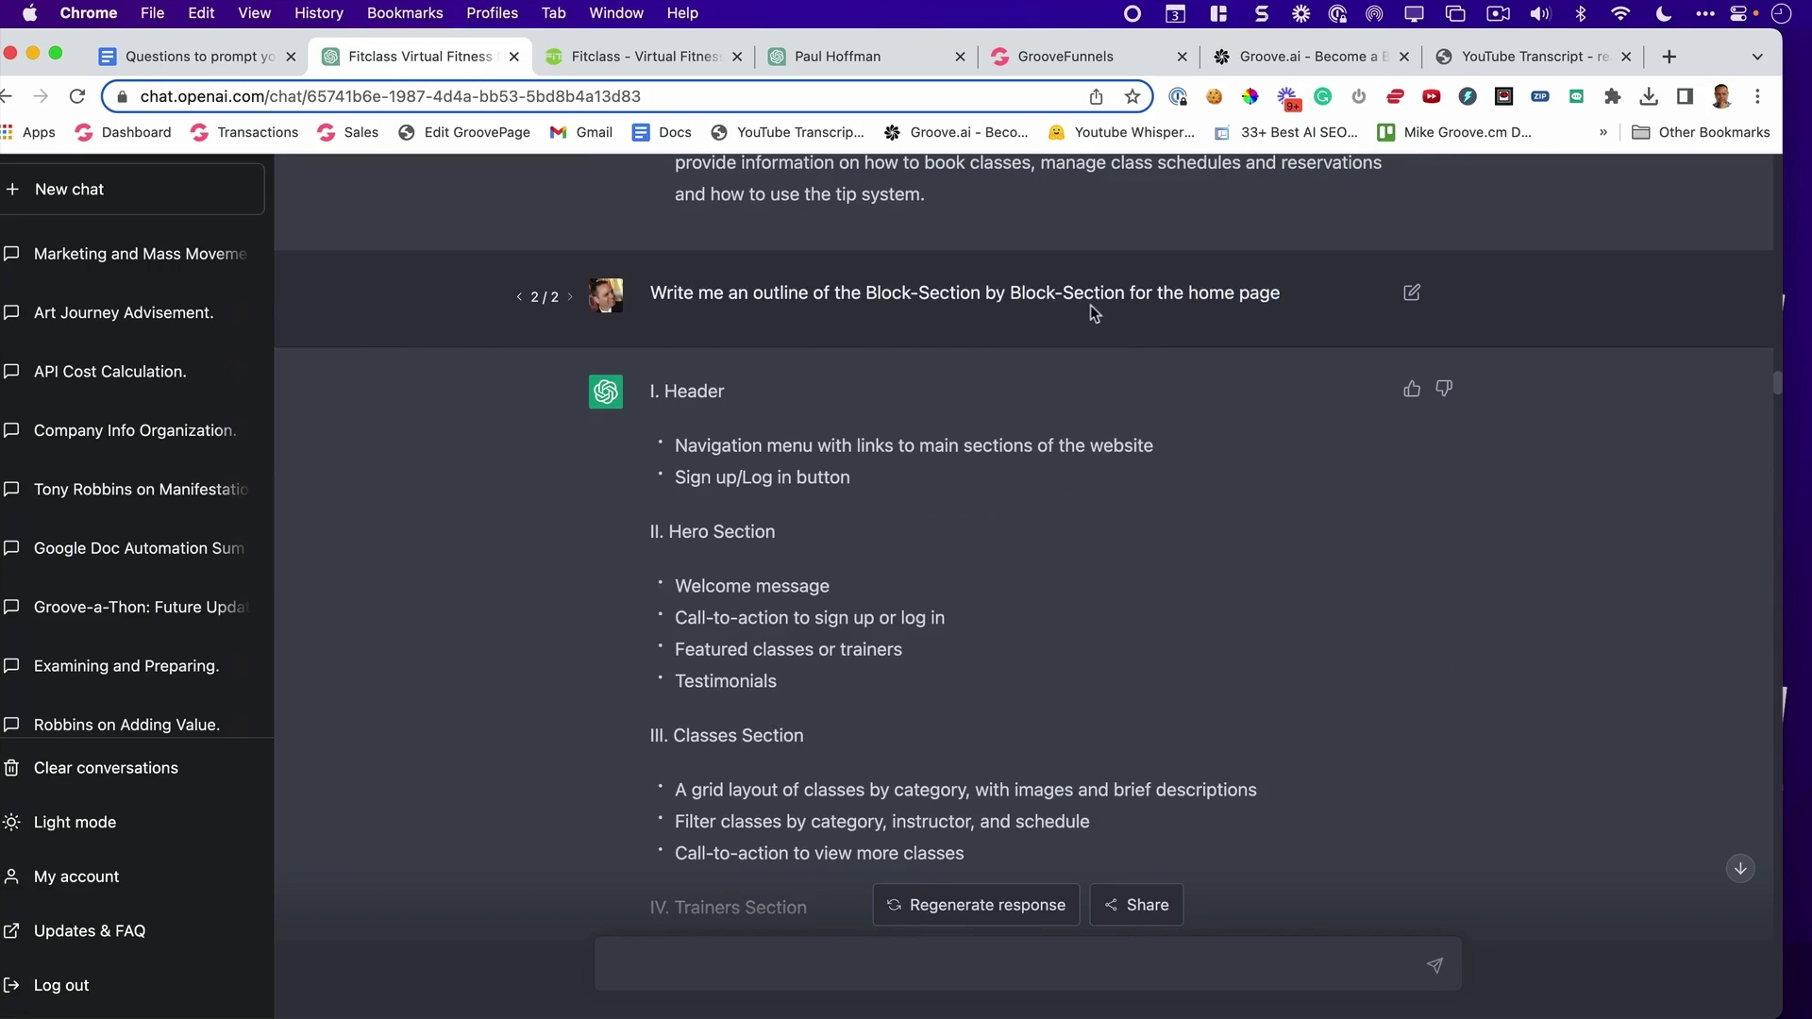
scroll(1094, 304, down, 3)
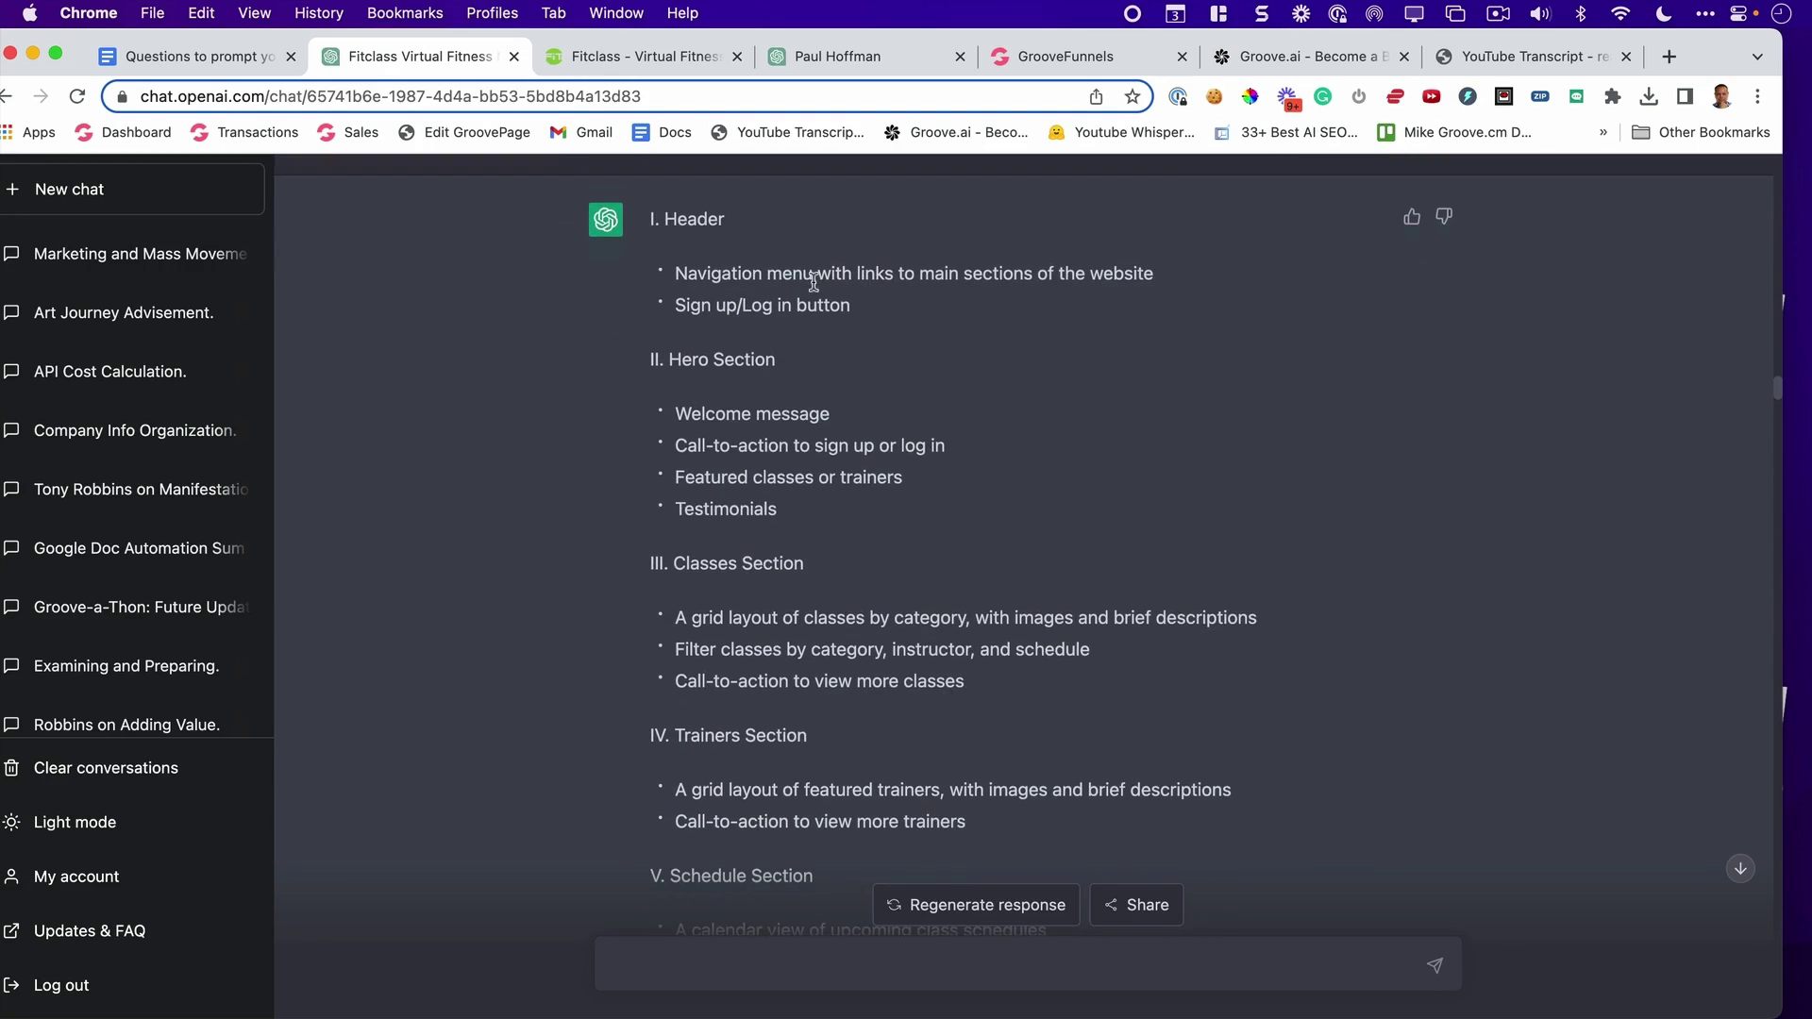
scroll(823, 299, down, 5)
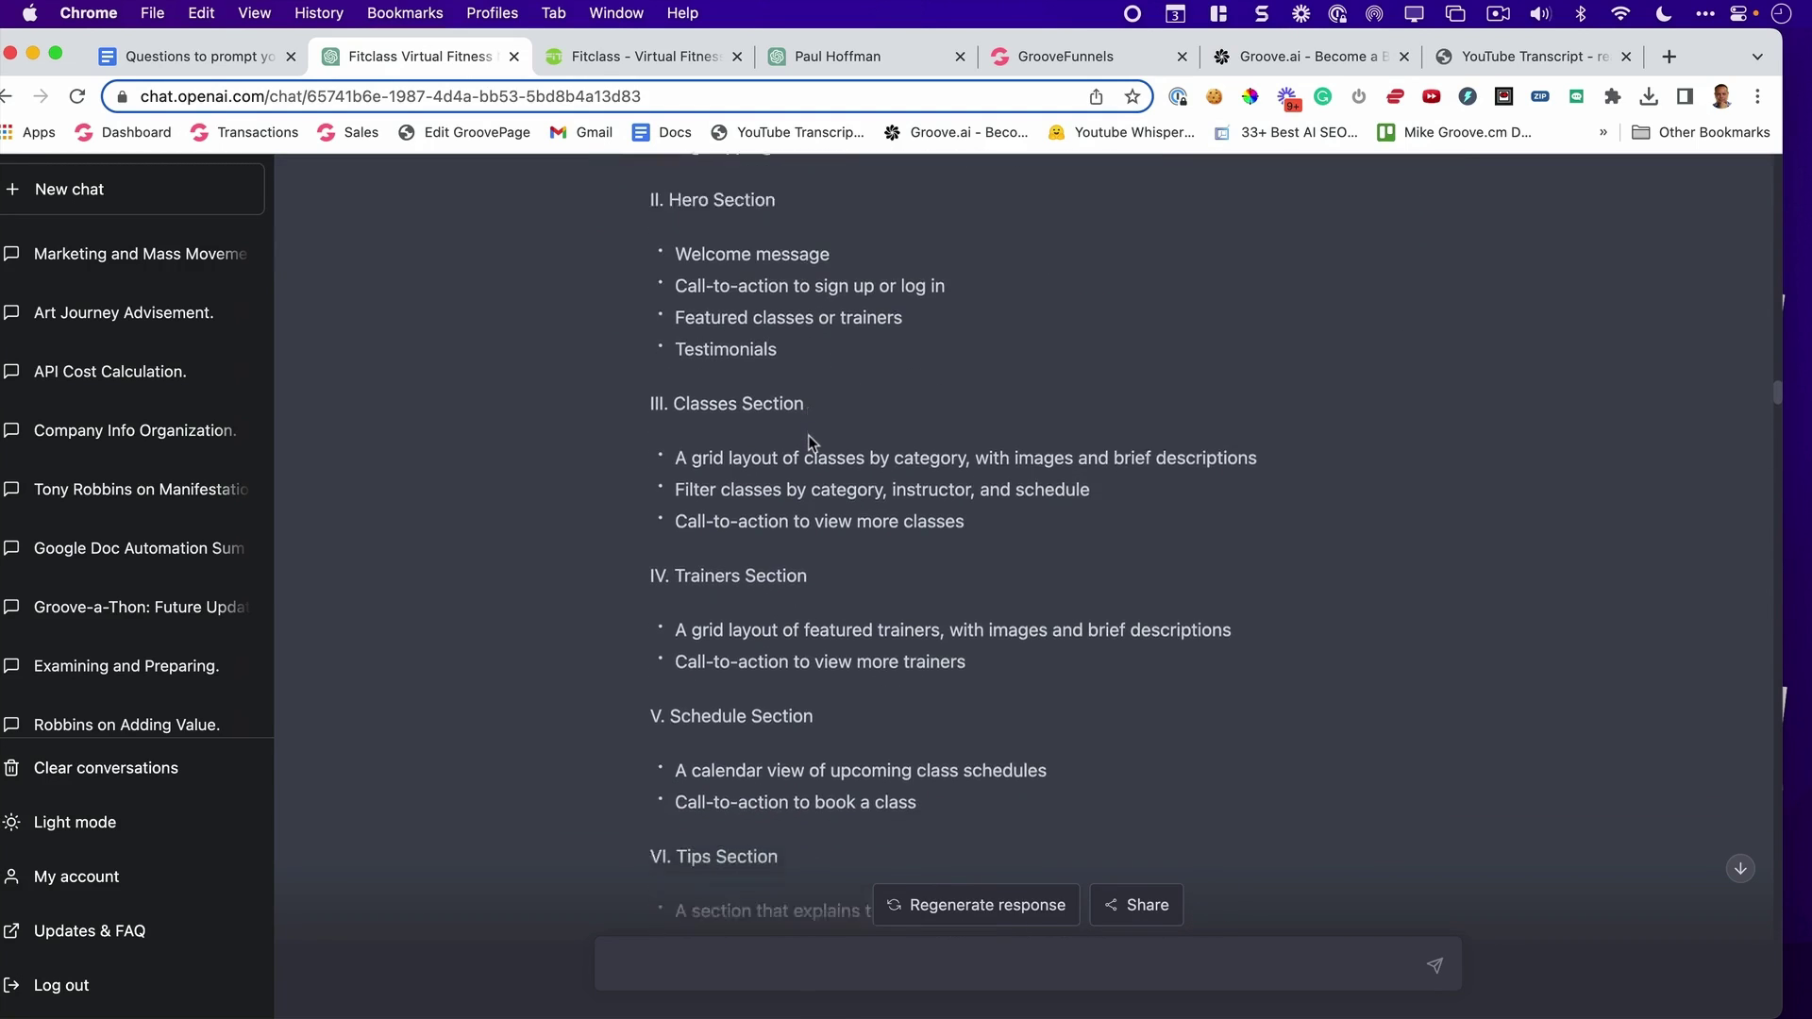
scroll(827, 477, down, 8)
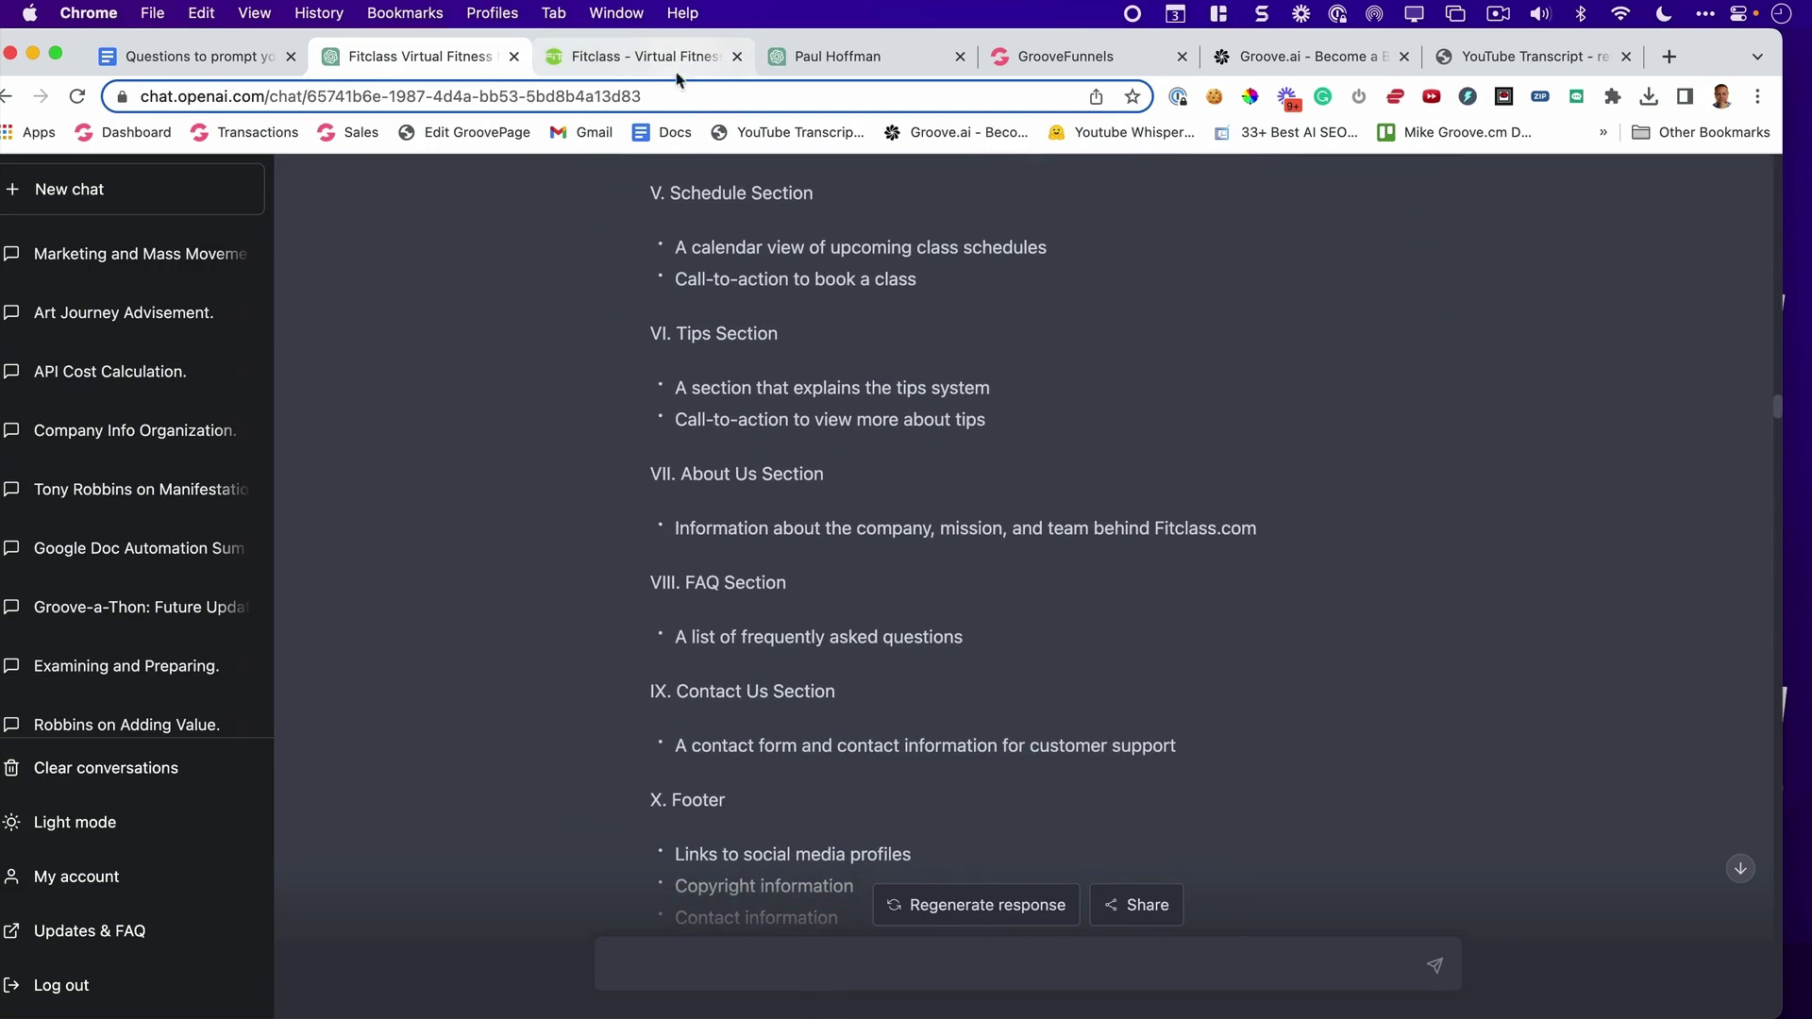
scroll(851, 258, down, 10)
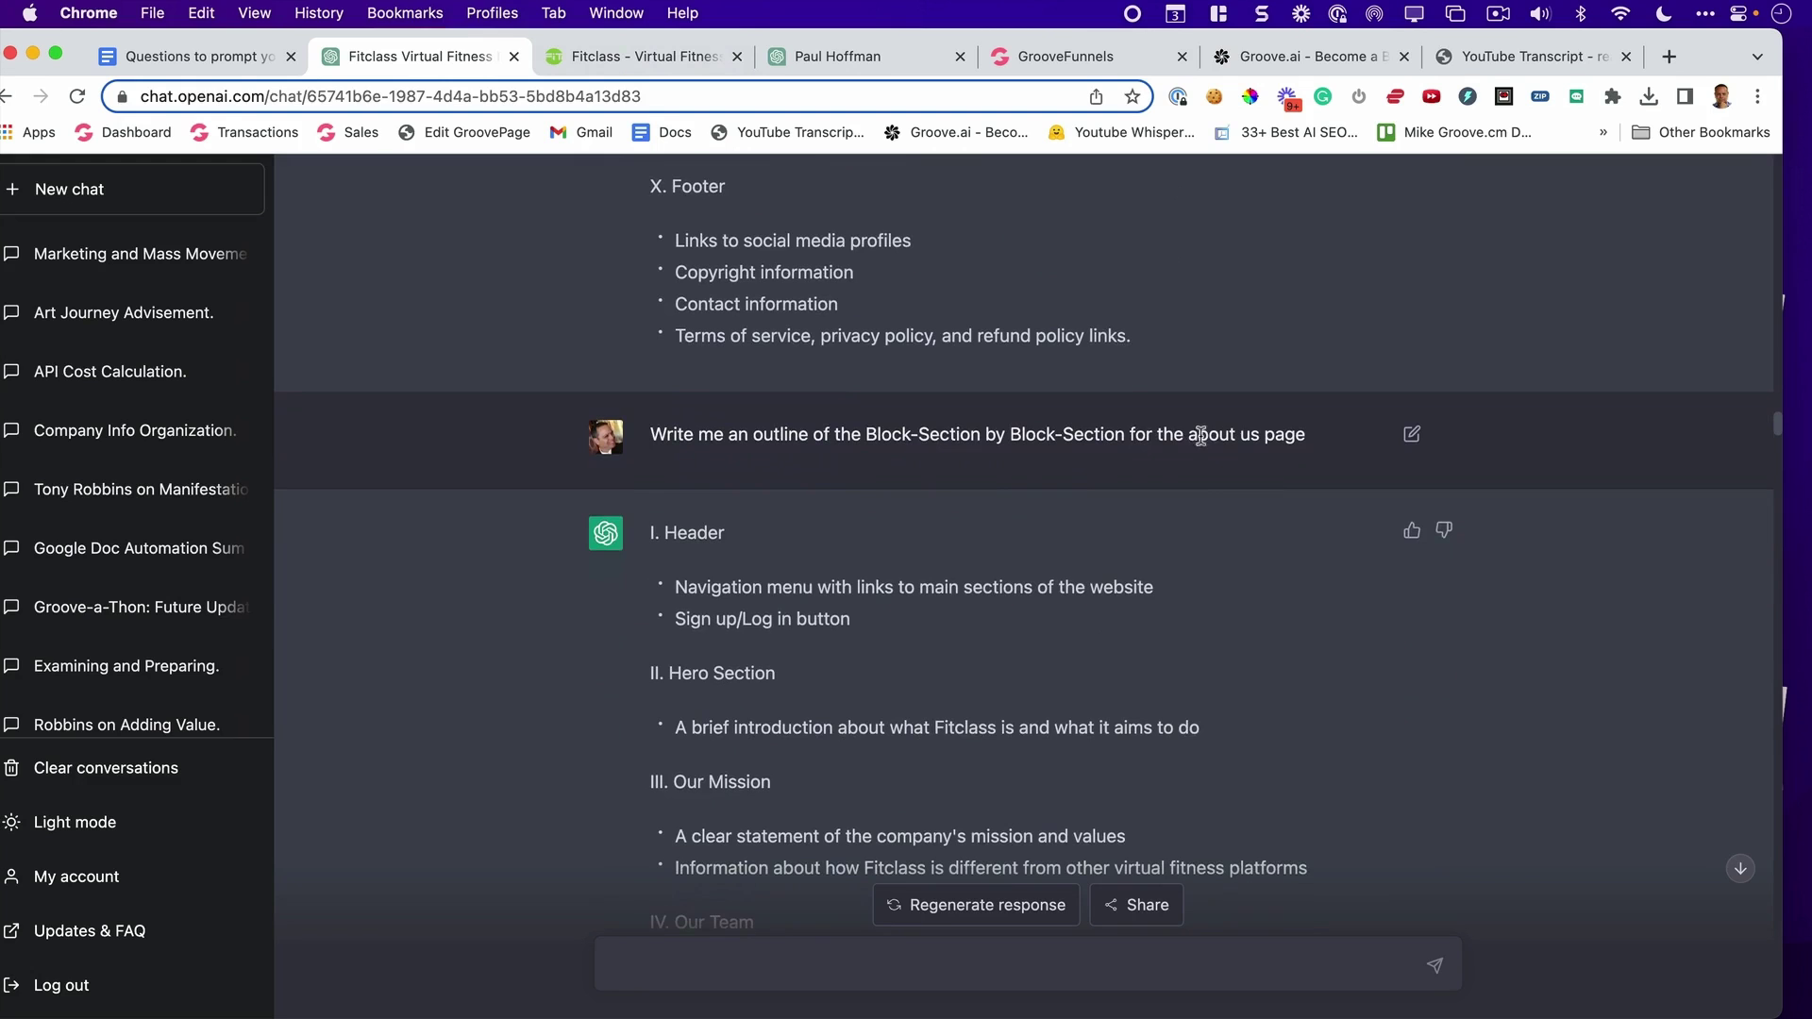
drag(1220, 435, 1302, 435)
scroll(1045, 421, down, 12)
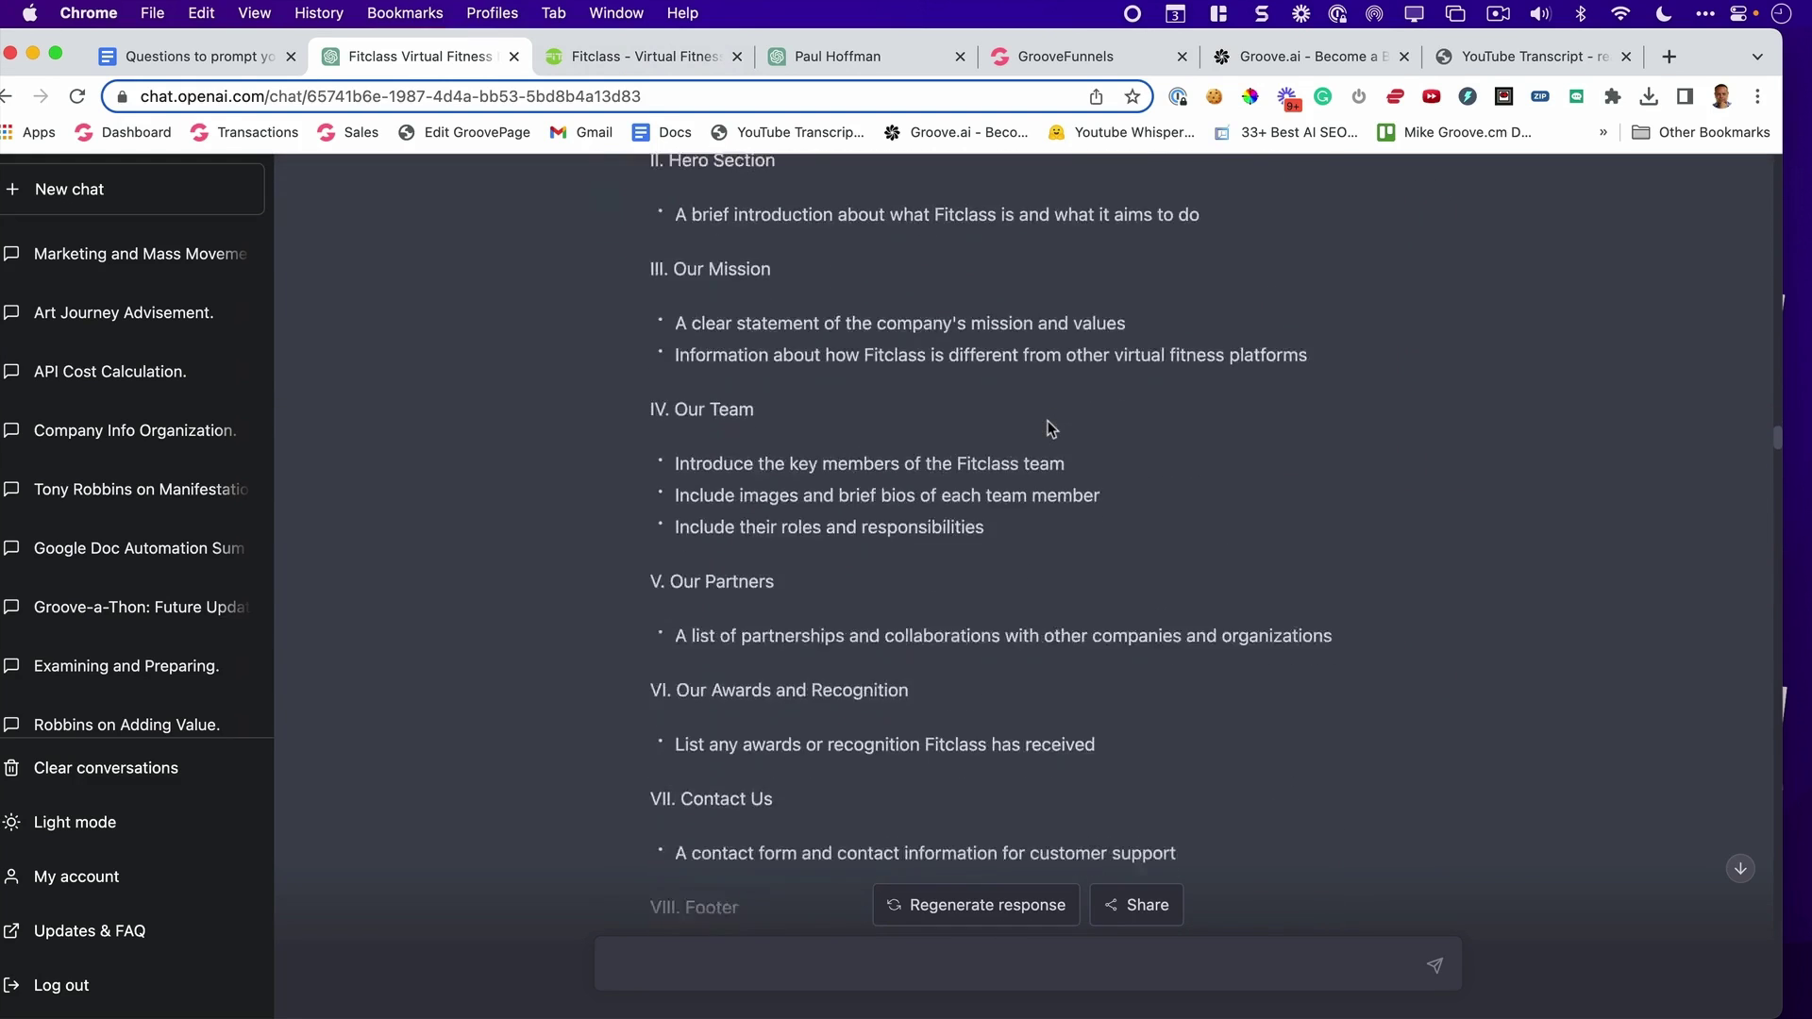
scroll(1050, 427, down, 18)
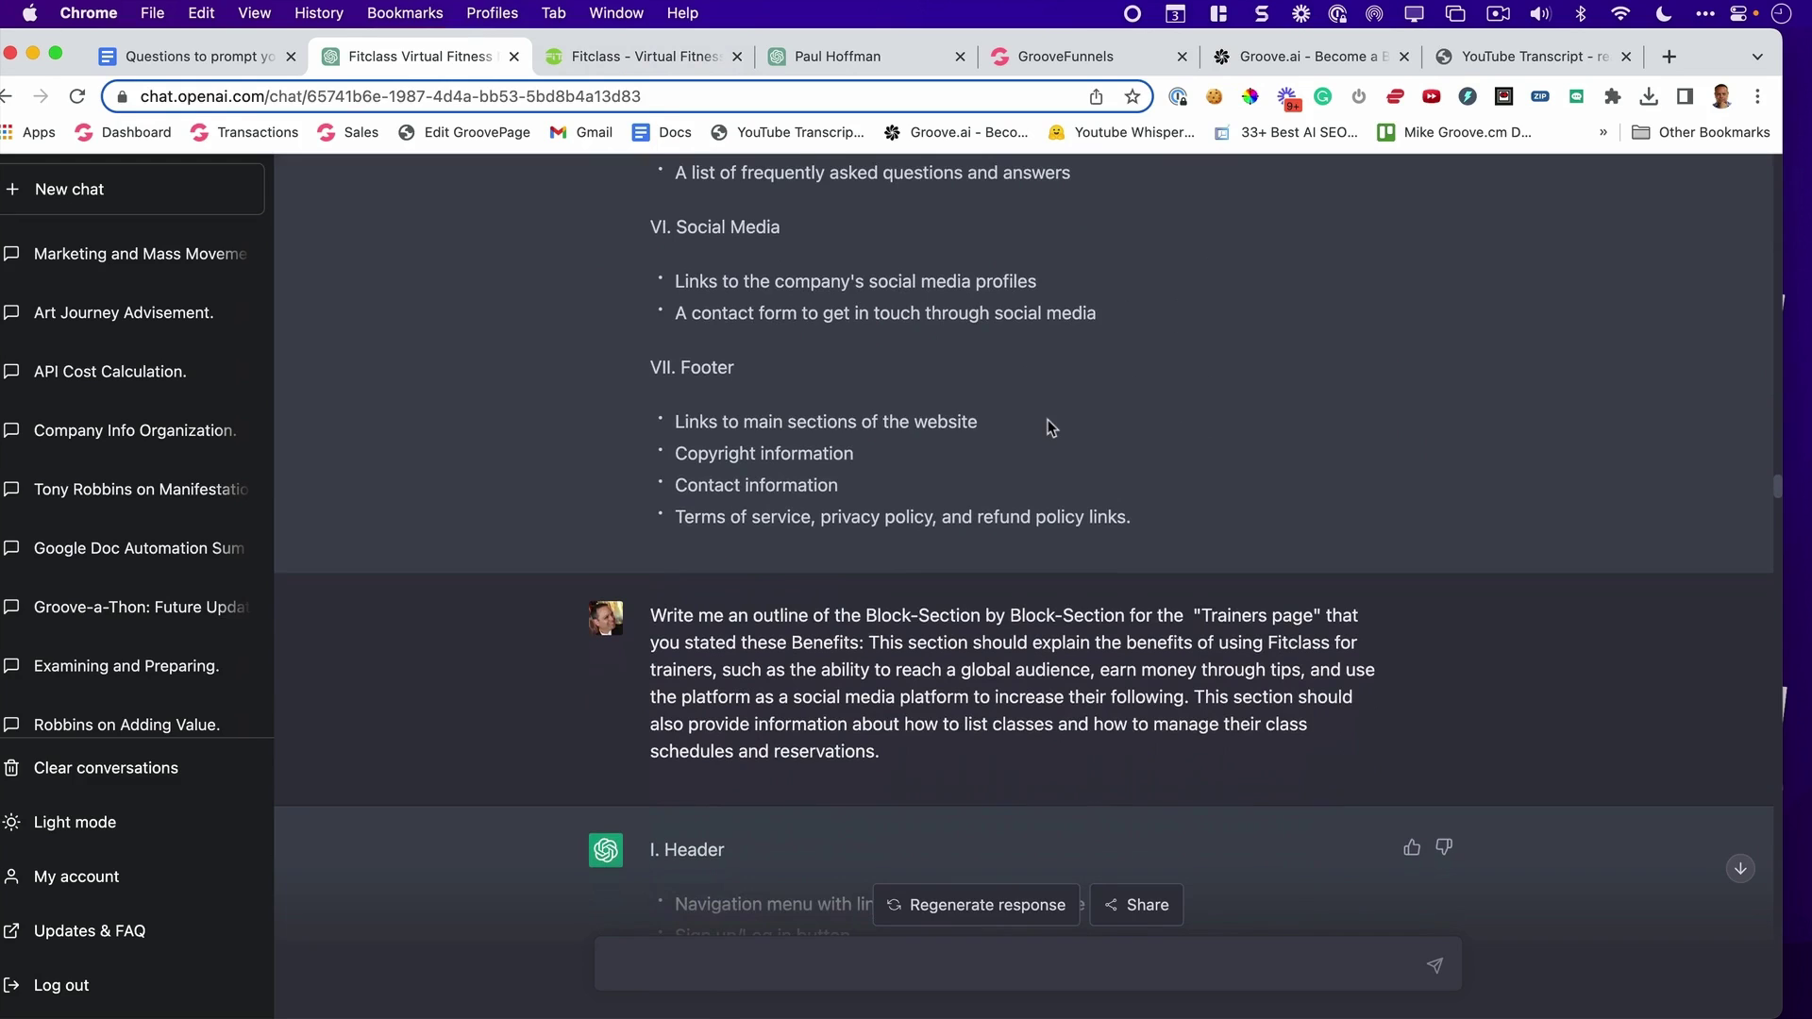
scroll(1048, 419, down, 15)
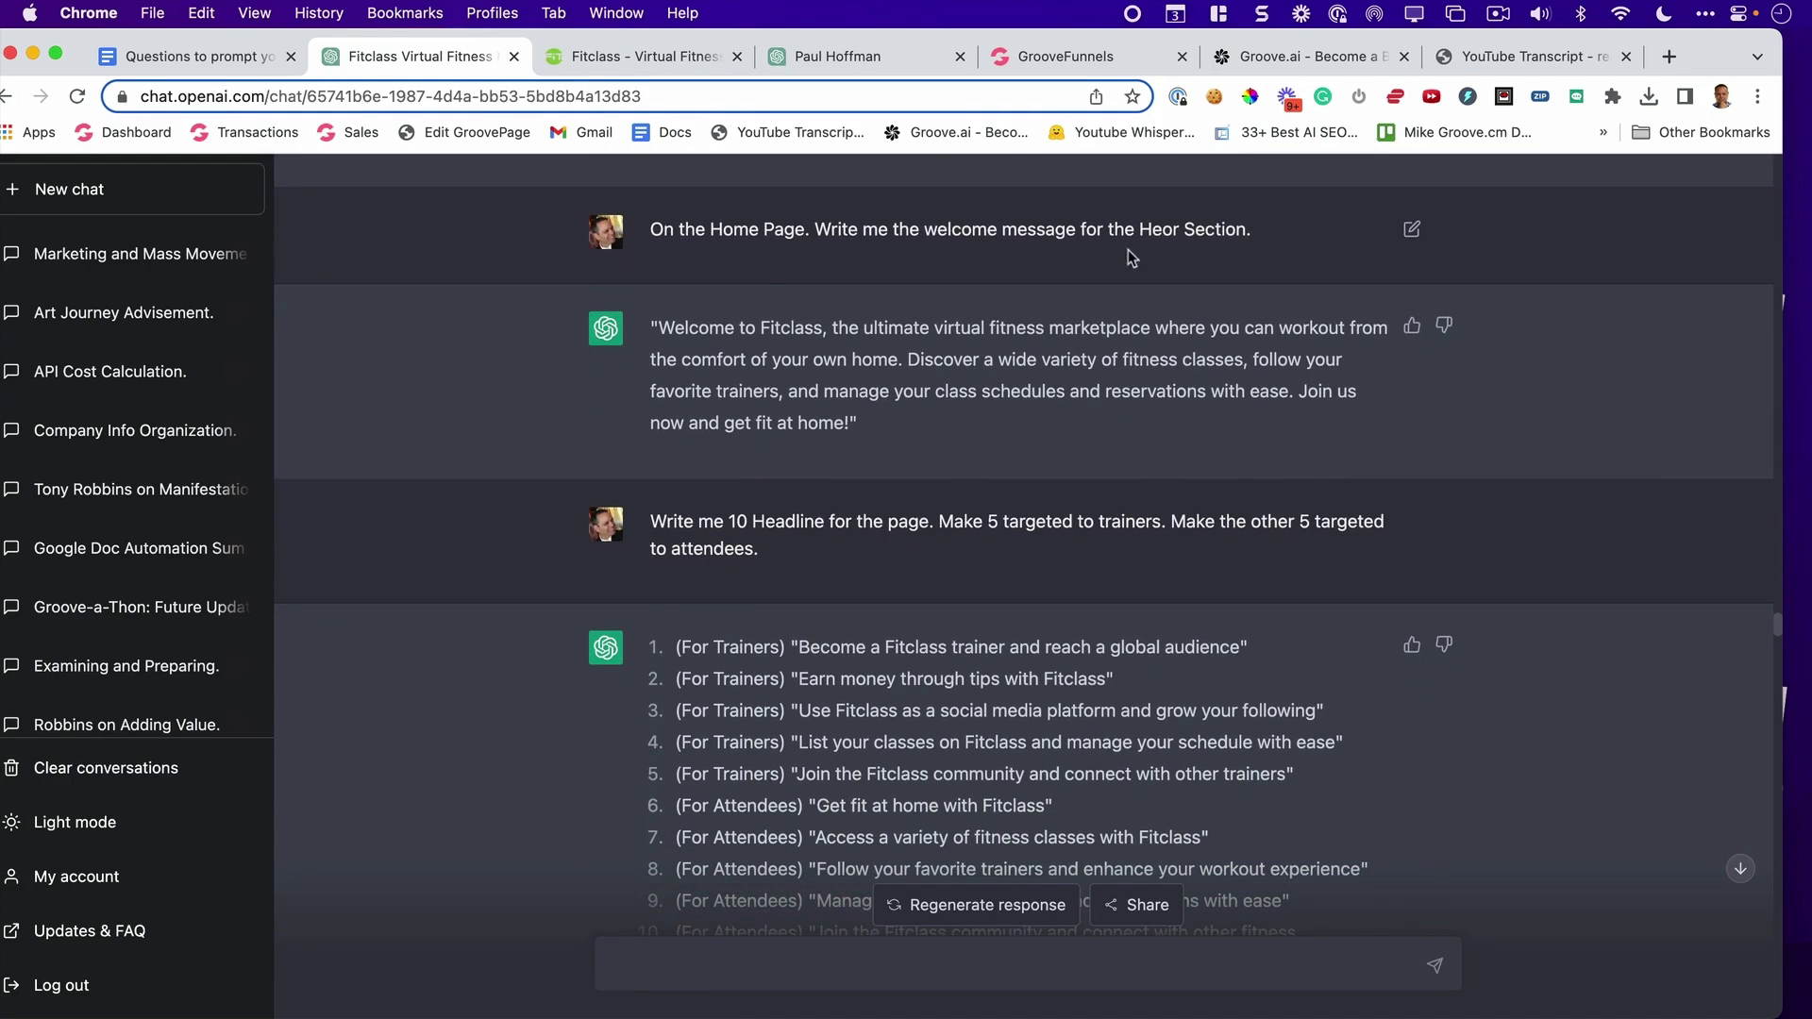
drag(1128, 247, 1271, 227)
scroll(1068, 303, down, 1)
drag(856, 379, 675, 284)
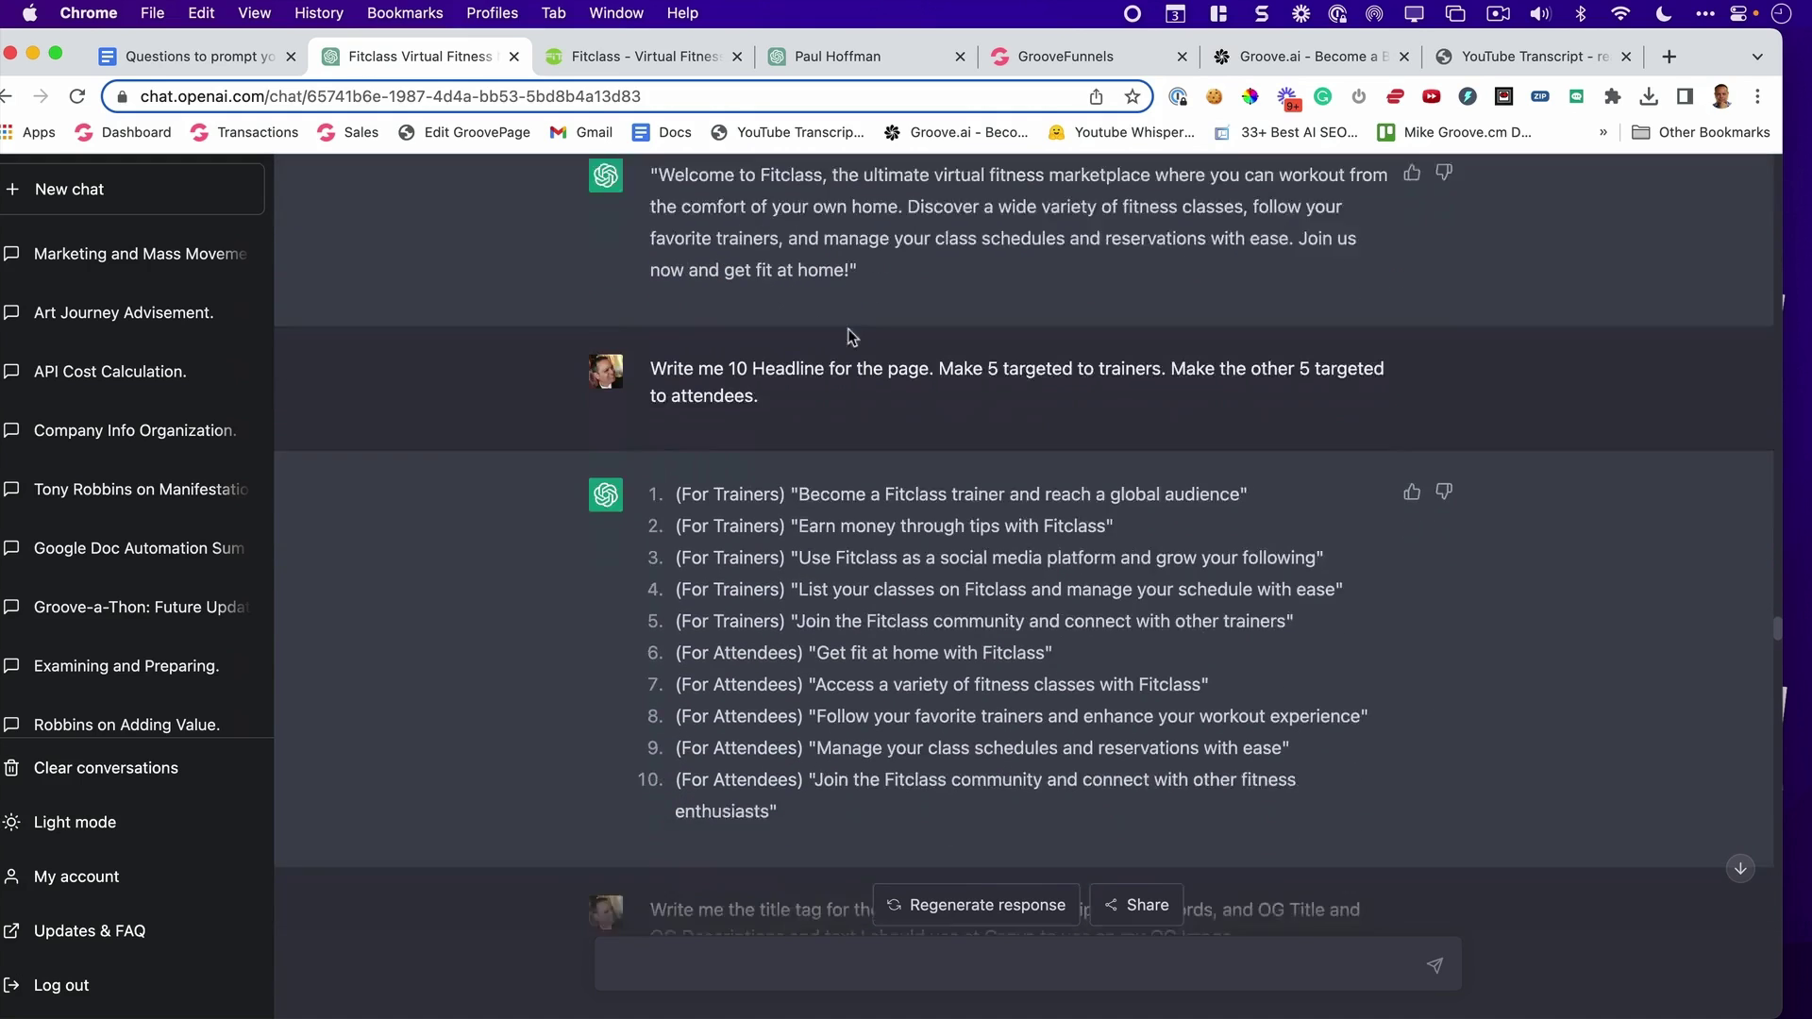
key(Return)
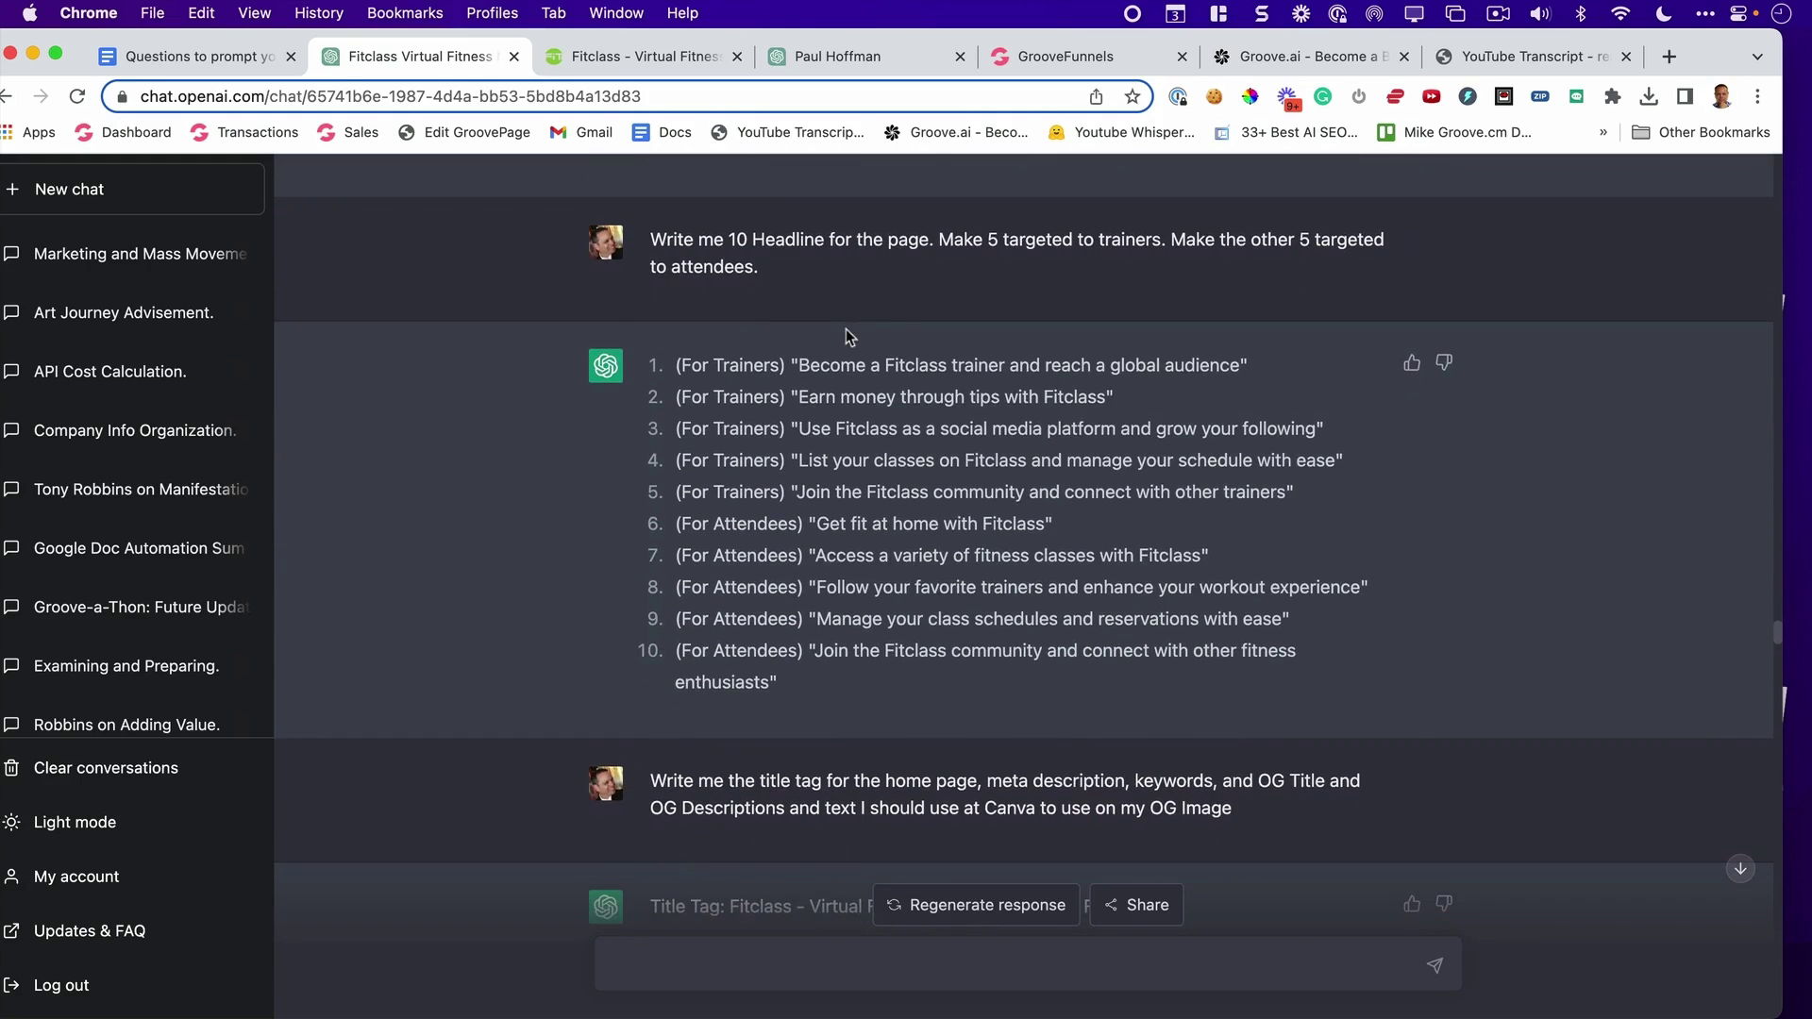
scroll(859, 321, up, 1)
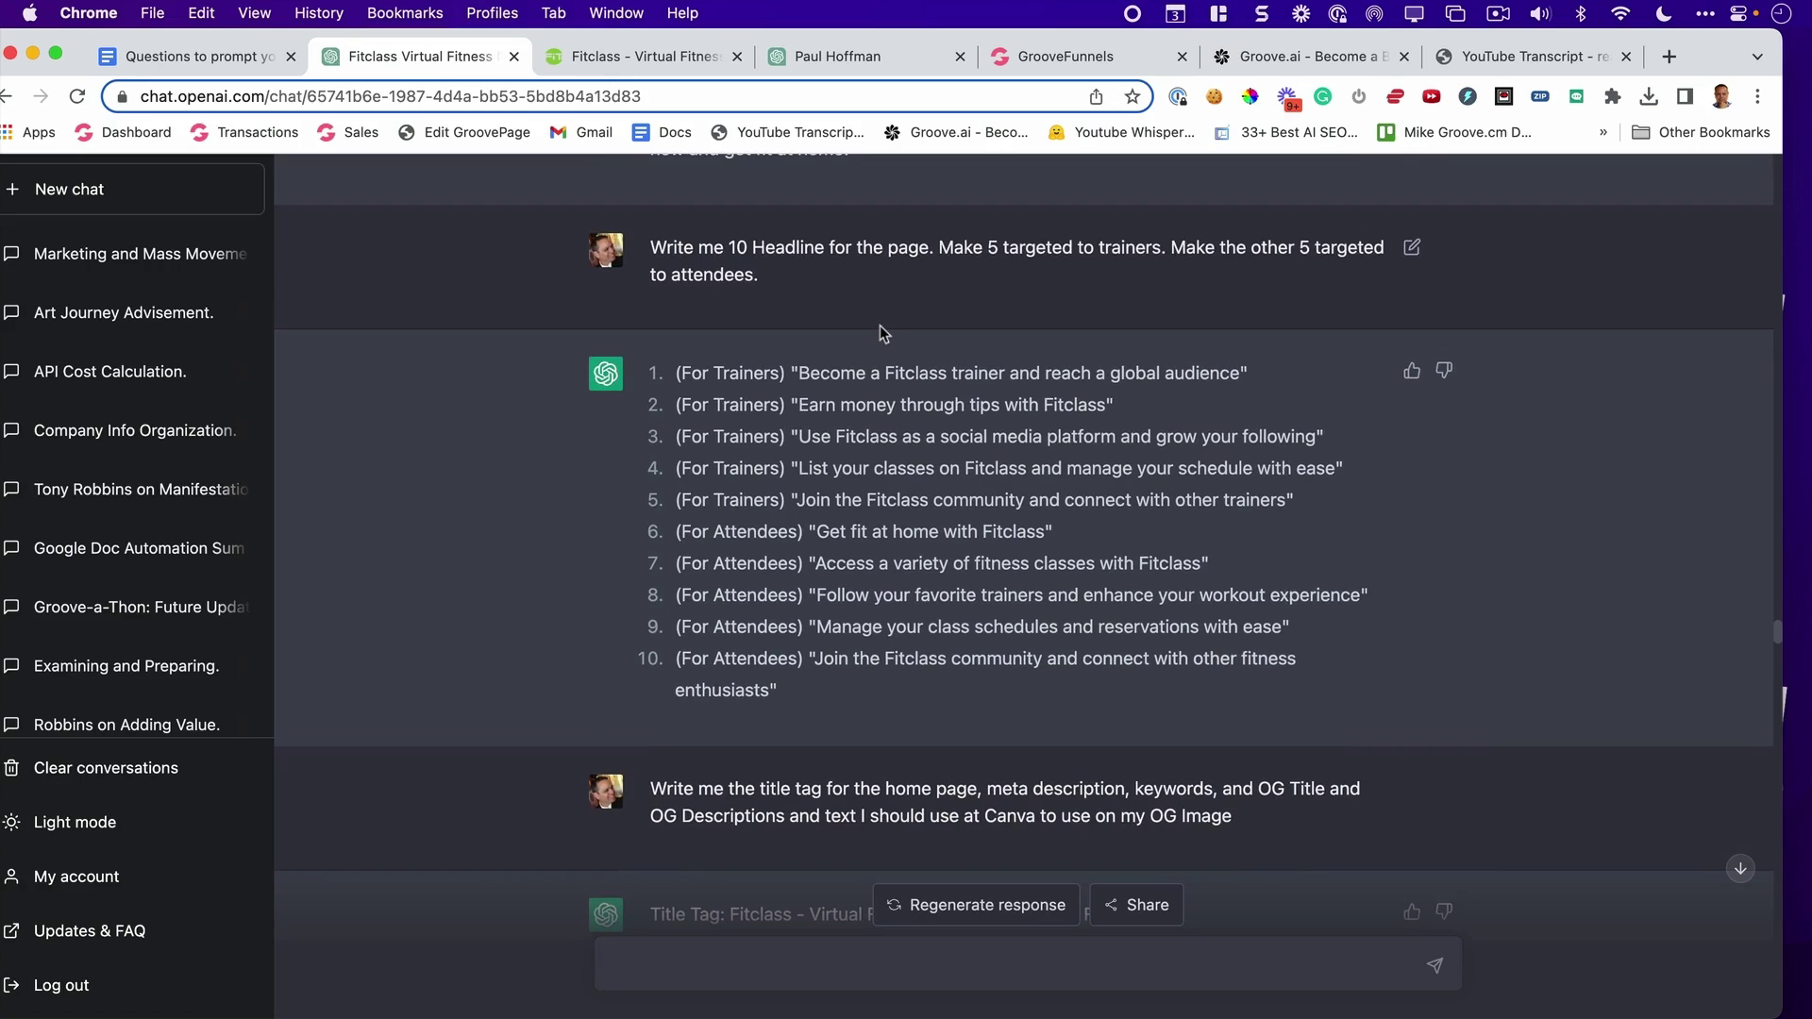
scroll(880, 331, down, 1)
drag(820, 294, 1030, 327)
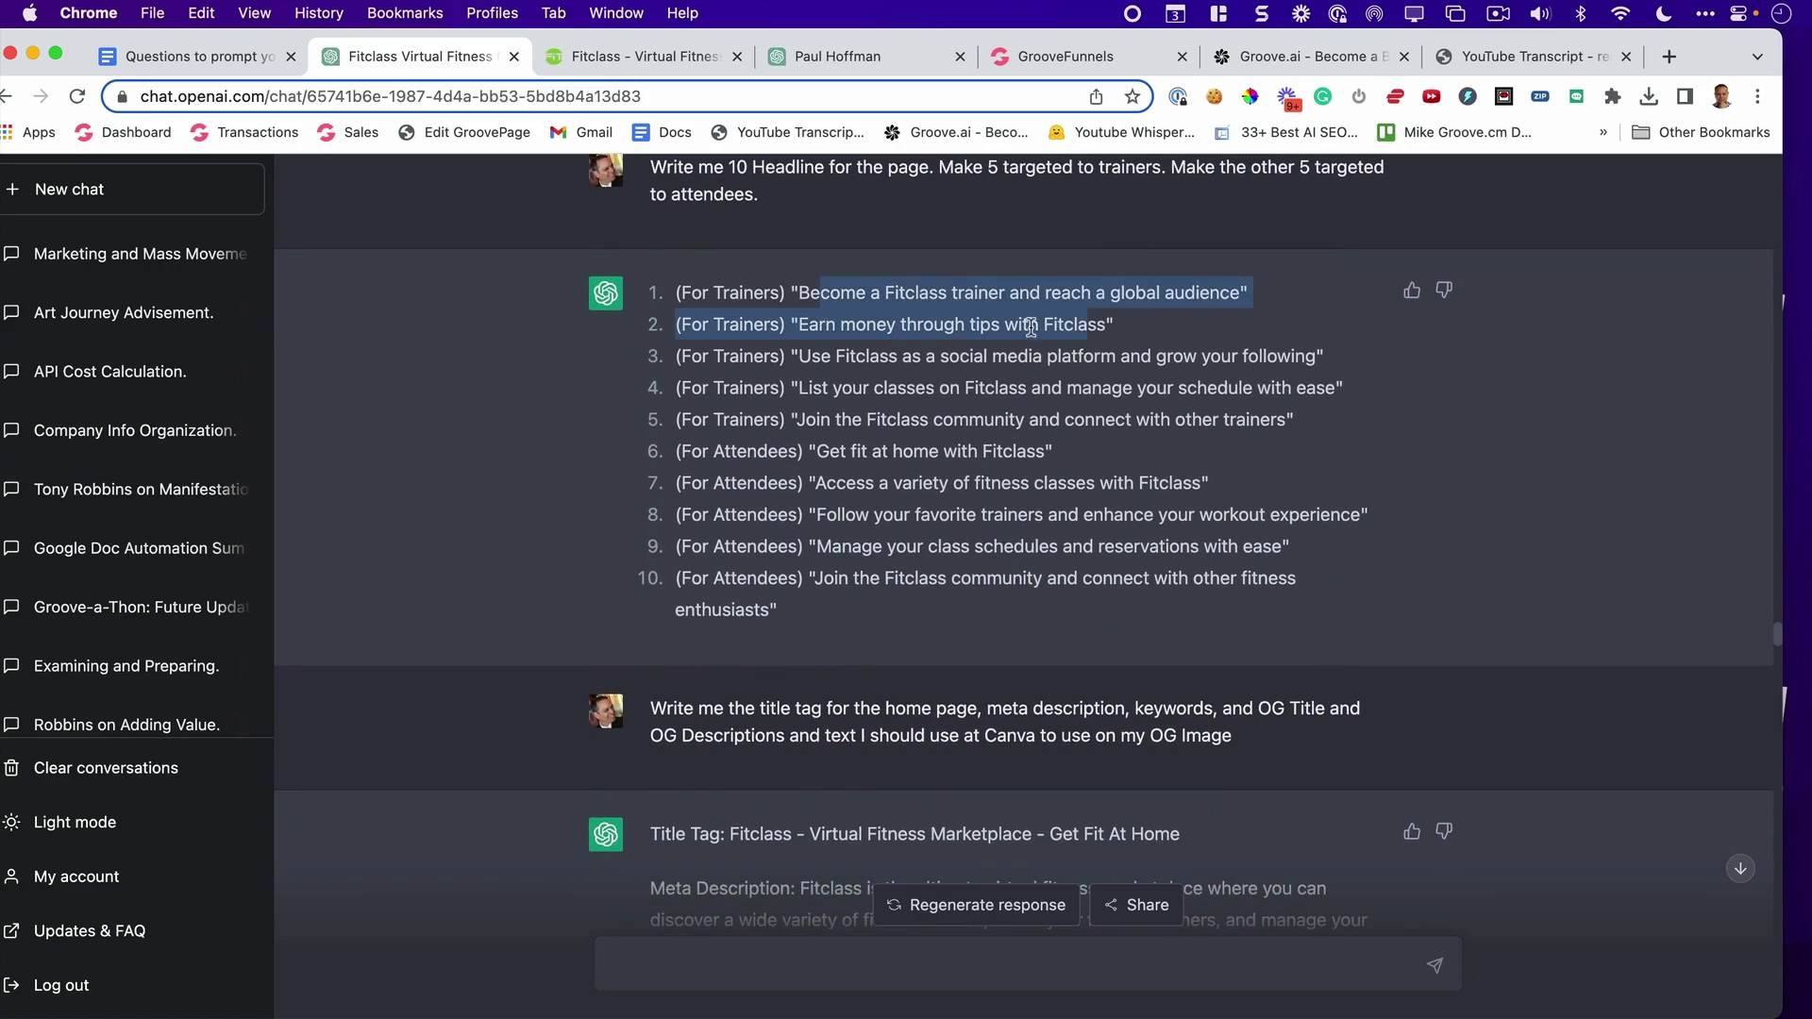
click(1030, 327)
scroll(906, 340, down, 4)
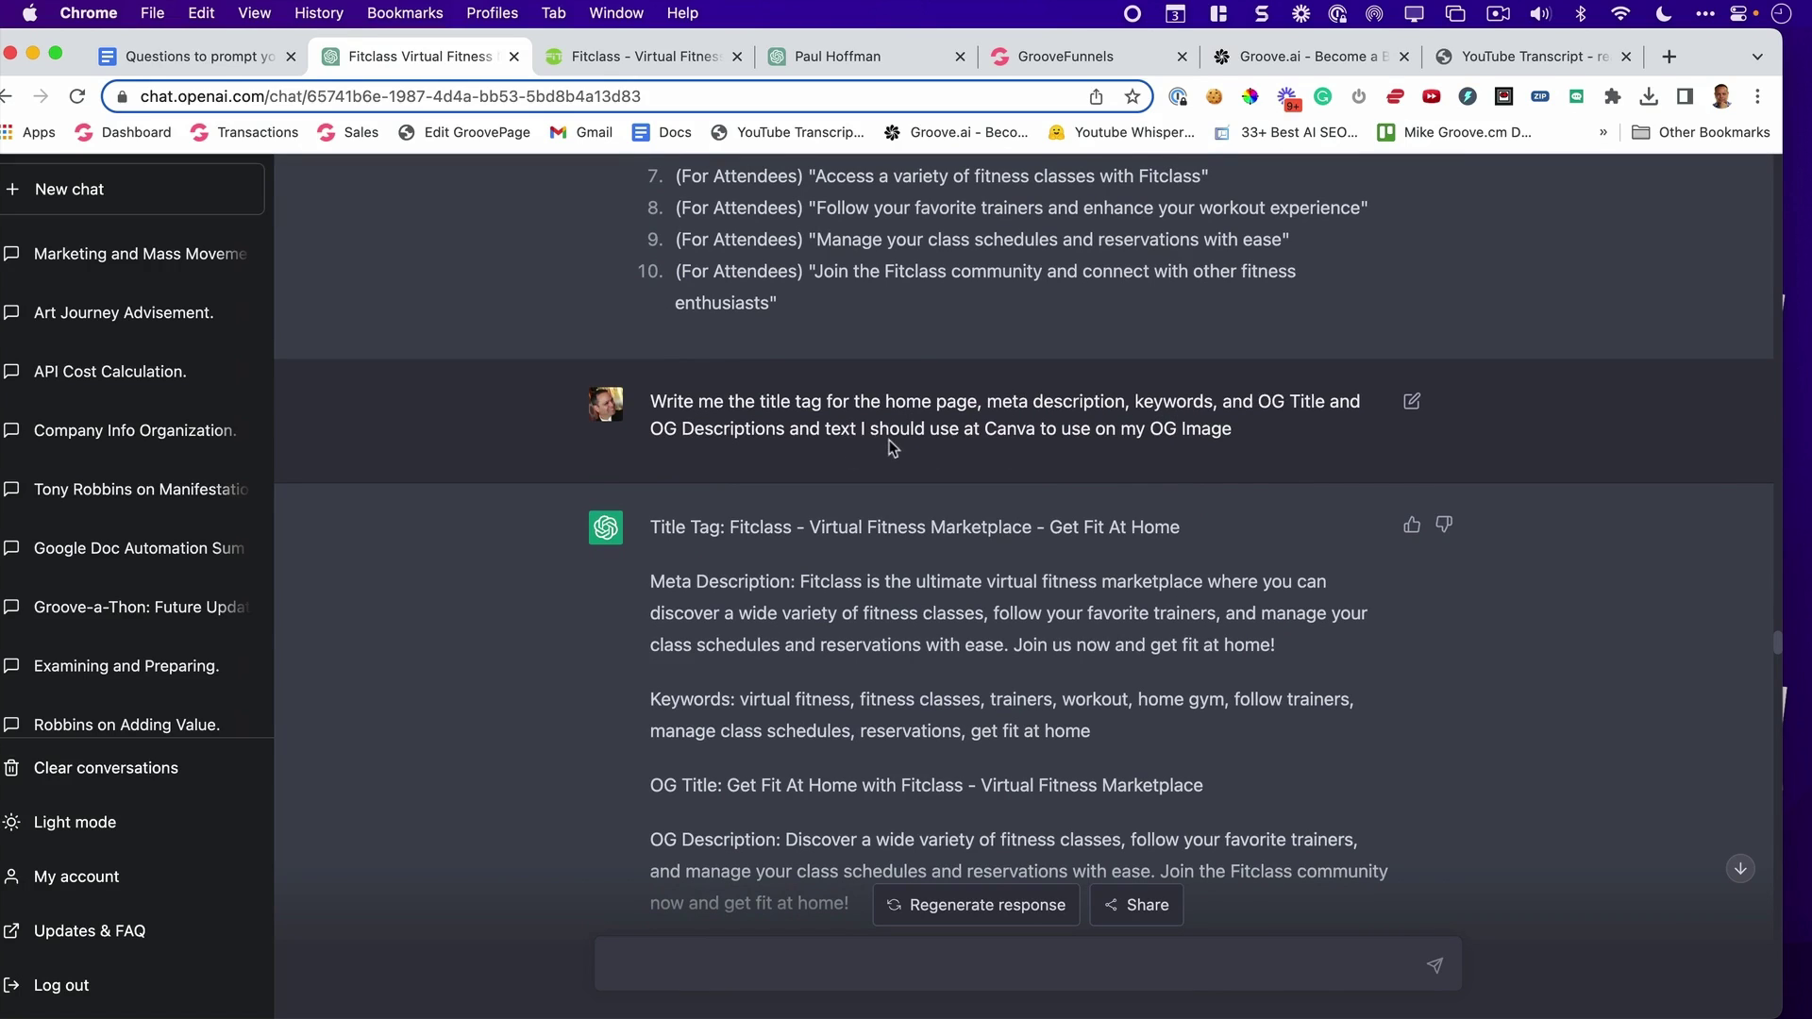
scroll(1248, 434, down, 1)
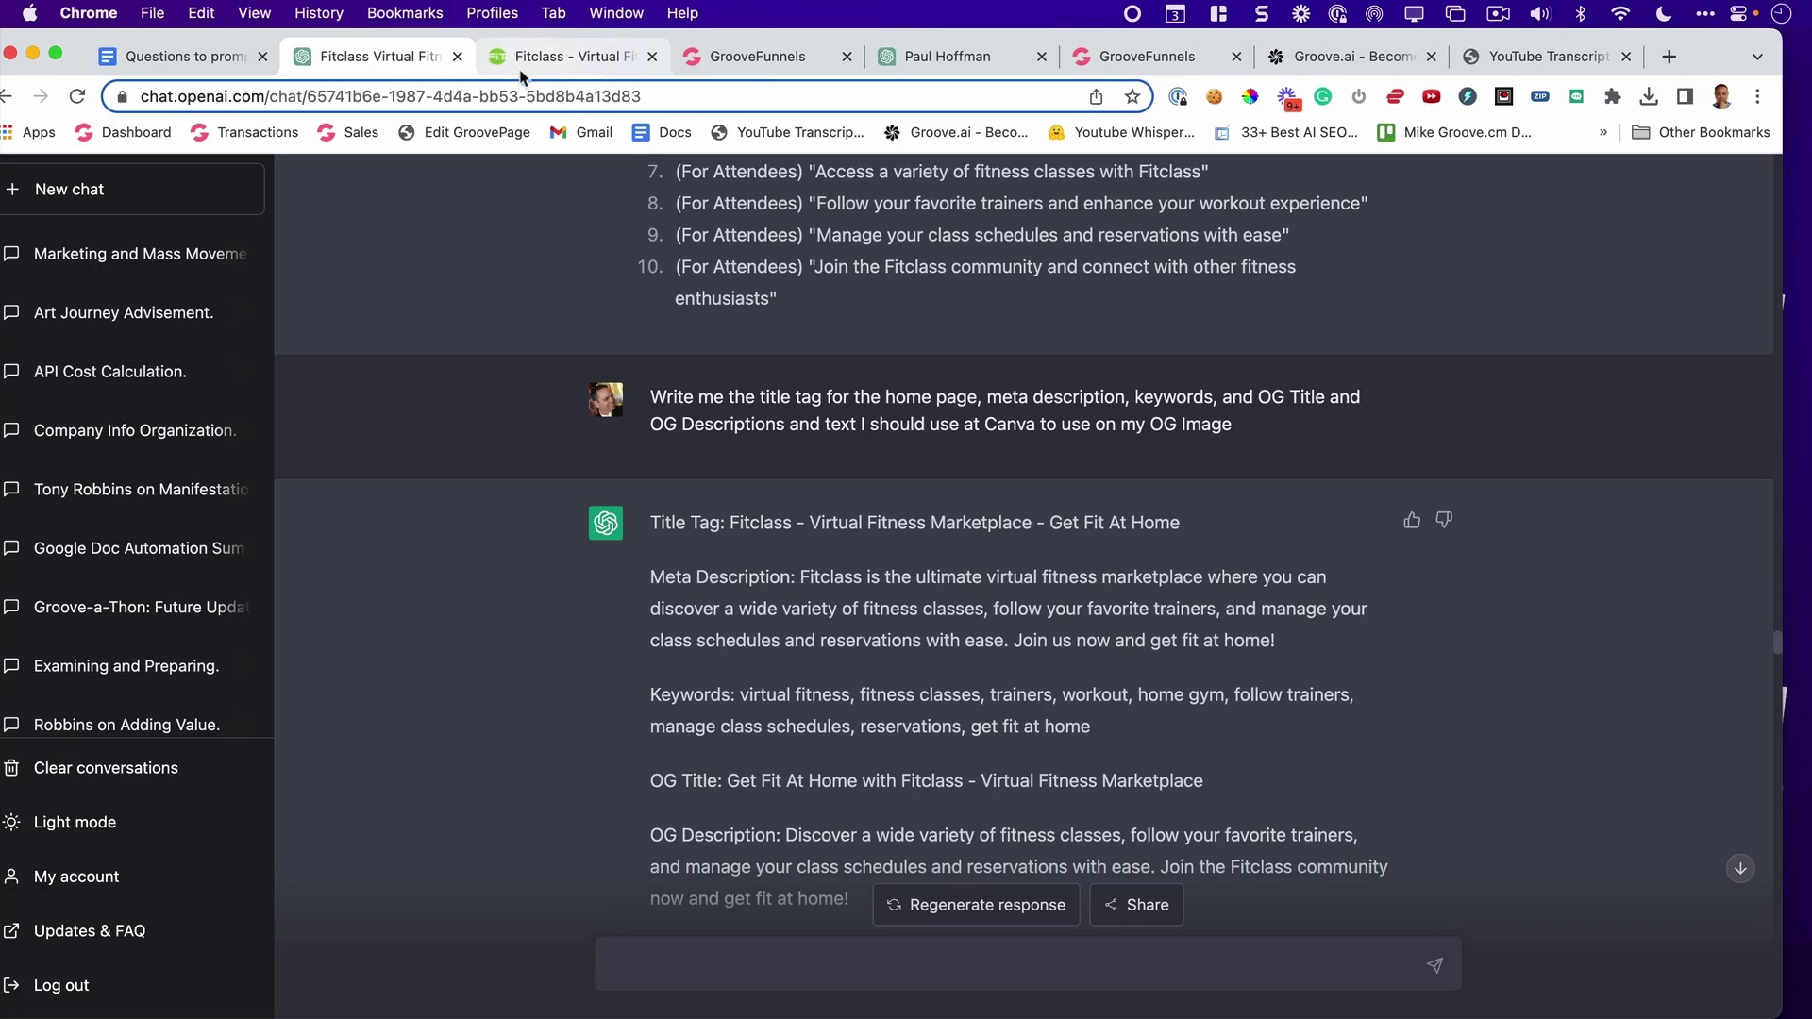
Step: Select ChatGPT's title tag and meta description, then show GroovePages' SEO metadata fields
scroll(797, 416, down, 3)
drag(834, 383, 1275, 497)
click(713, 70)
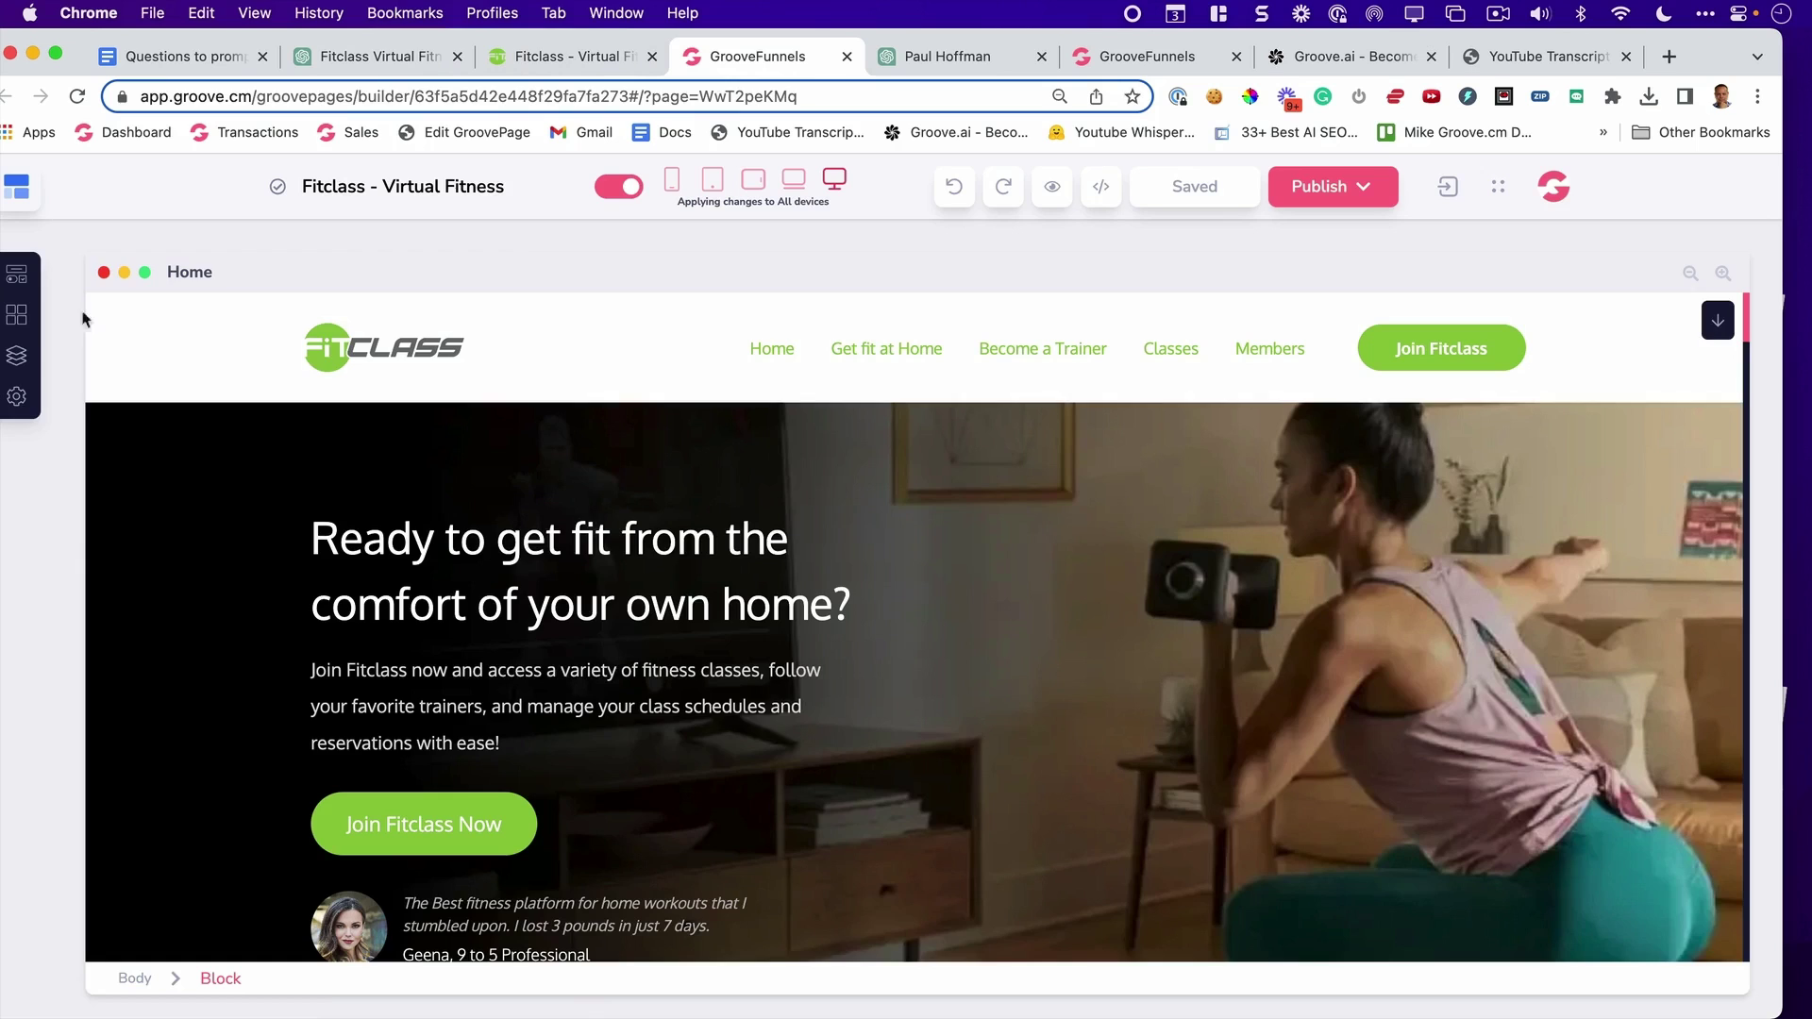
click(16, 397)
click(285, 363)
click(566, 362)
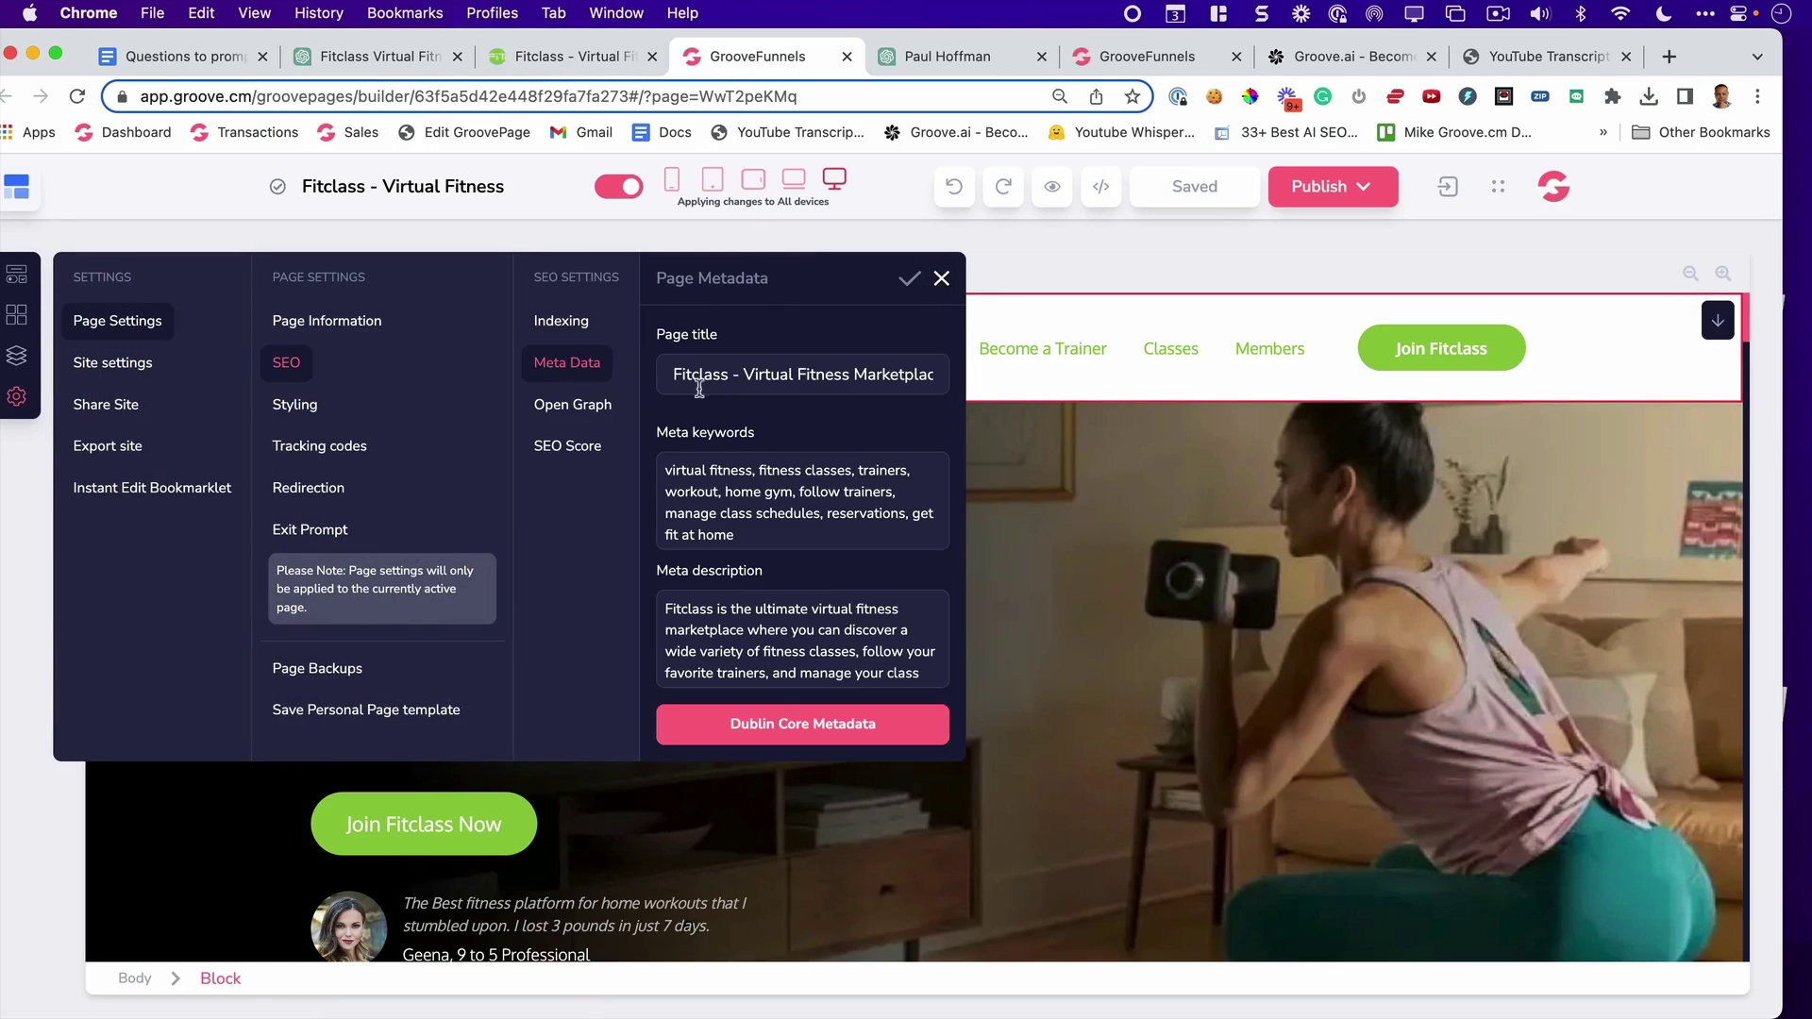
Step: Check the title tag, meta description and keywords against the page metadata and Open Graph settings
click(373, 56)
click(836, 381)
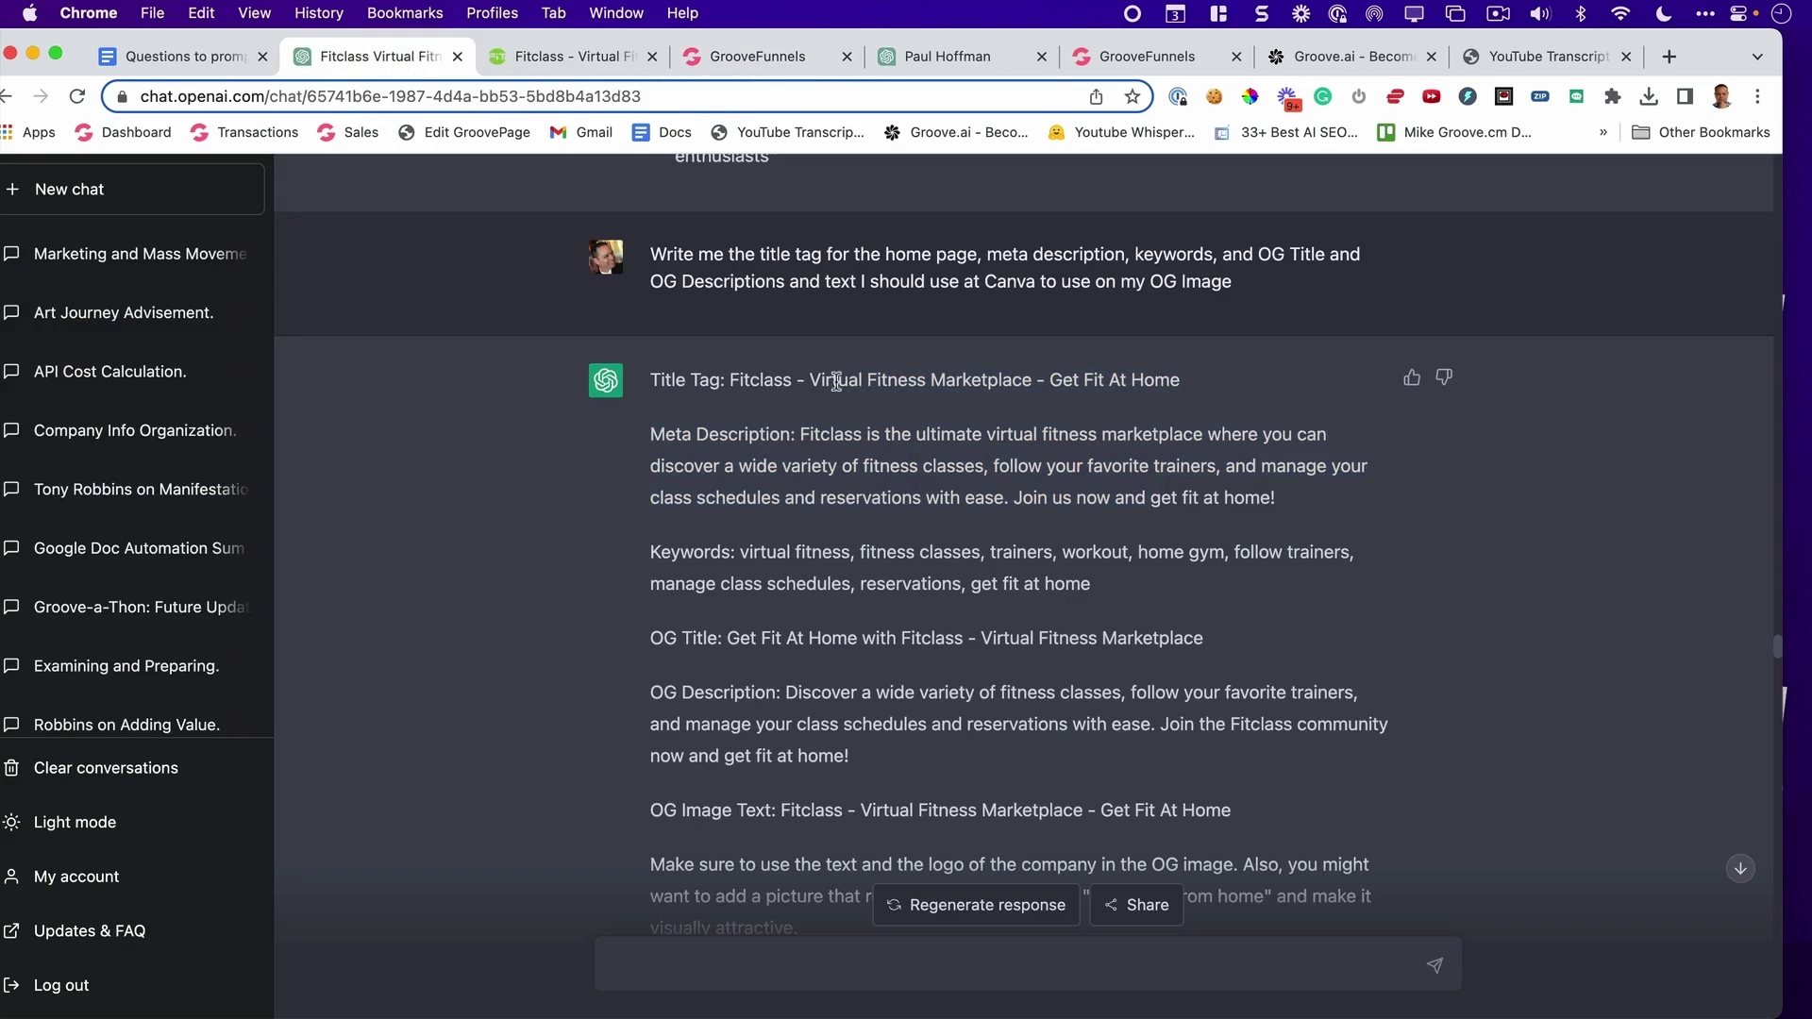
drag(731, 380, 1031, 379)
drag(801, 434, 1011, 466)
drag(856, 552, 1036, 552)
click(758, 56)
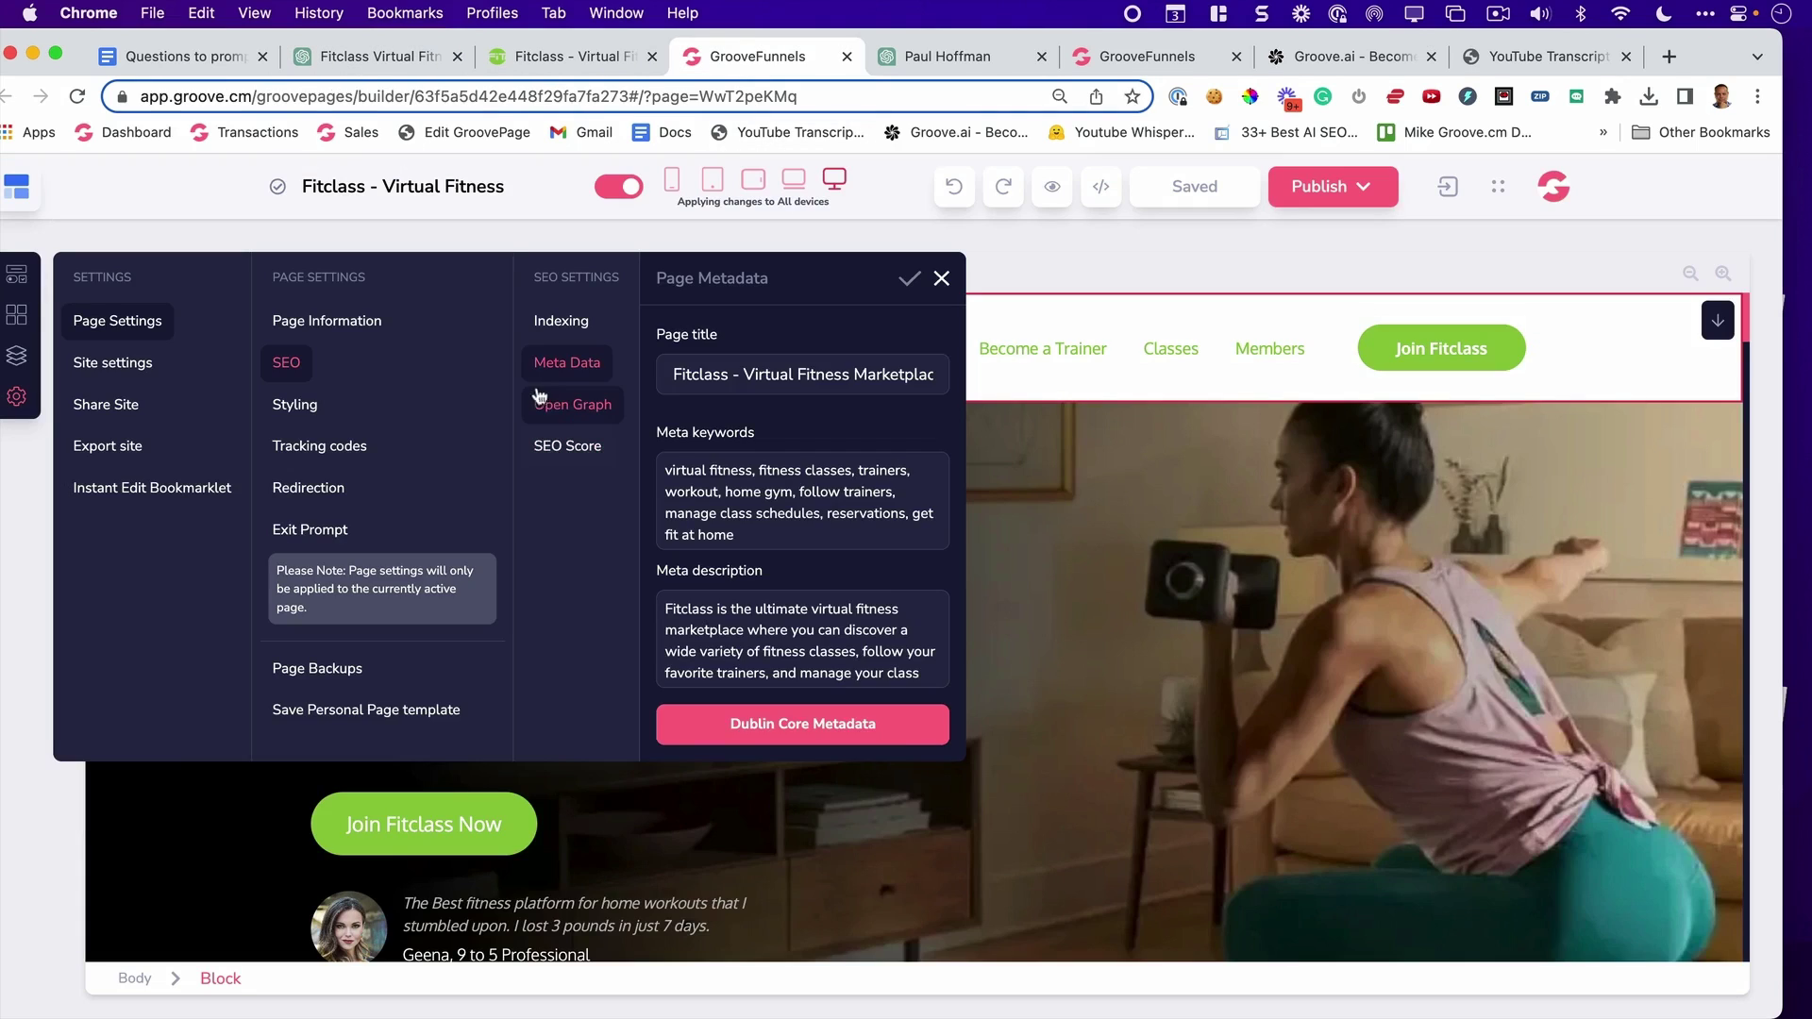
click(540, 396)
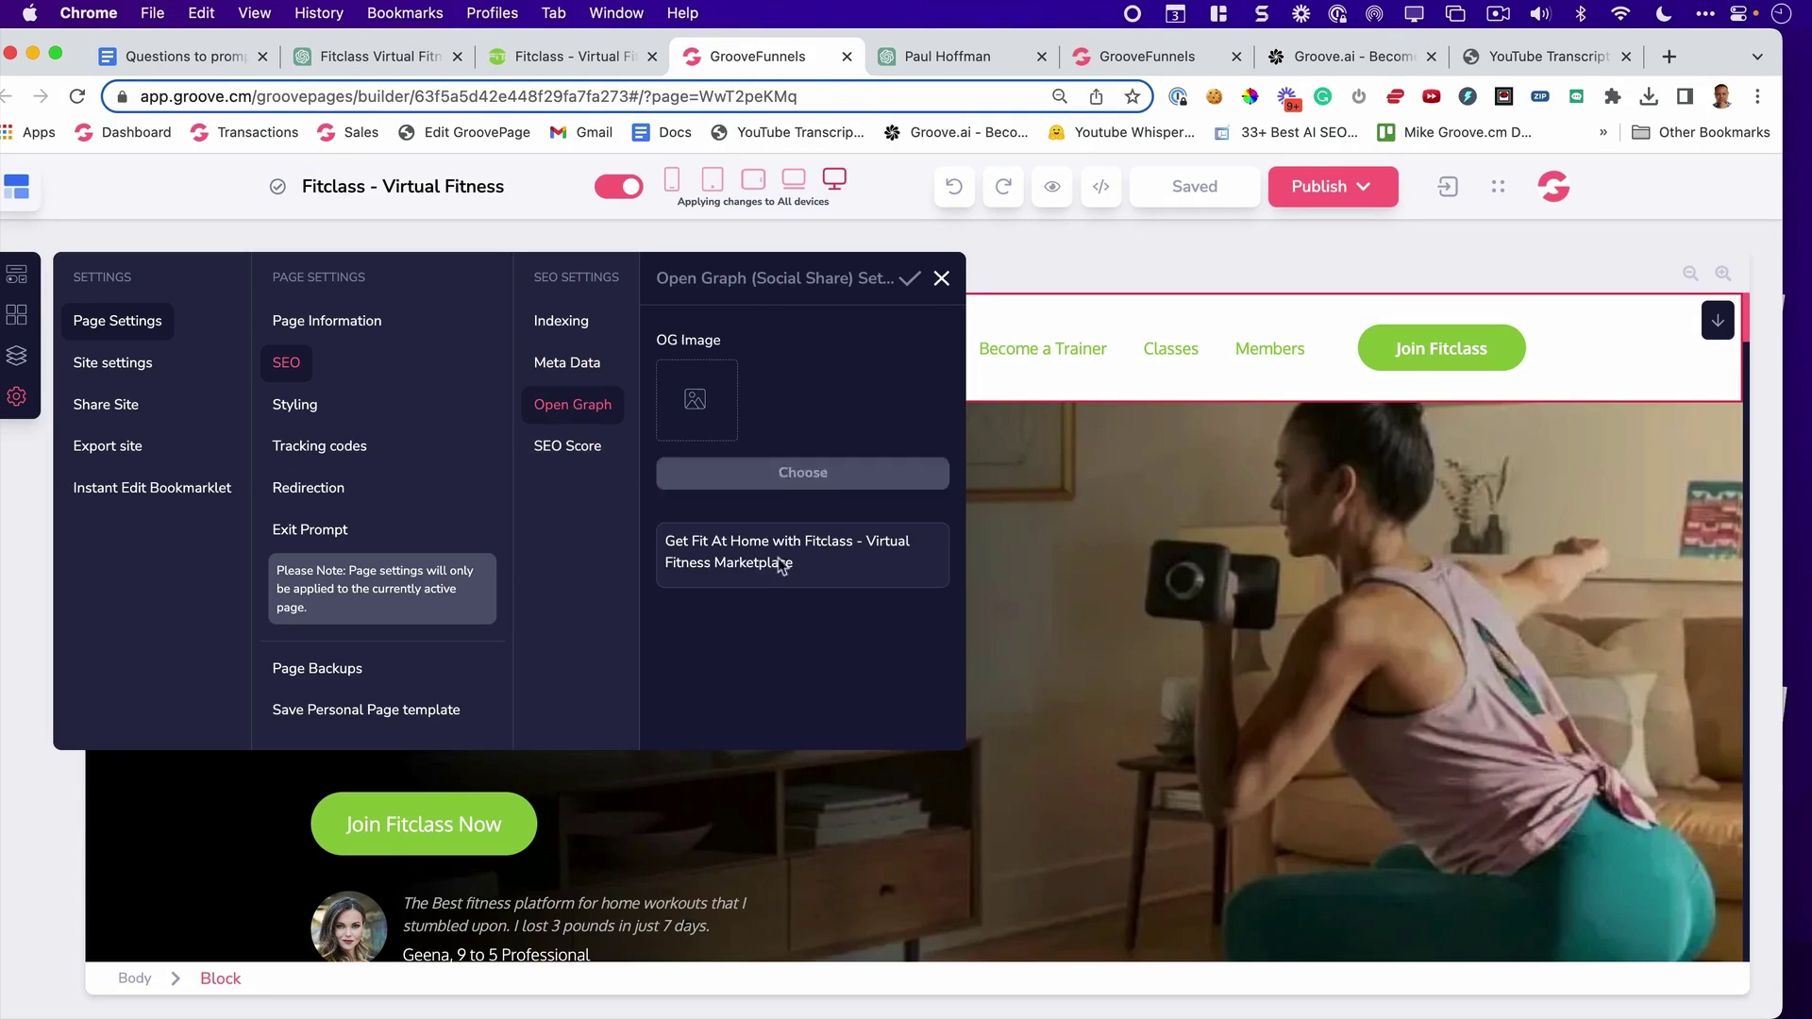
click(387, 59)
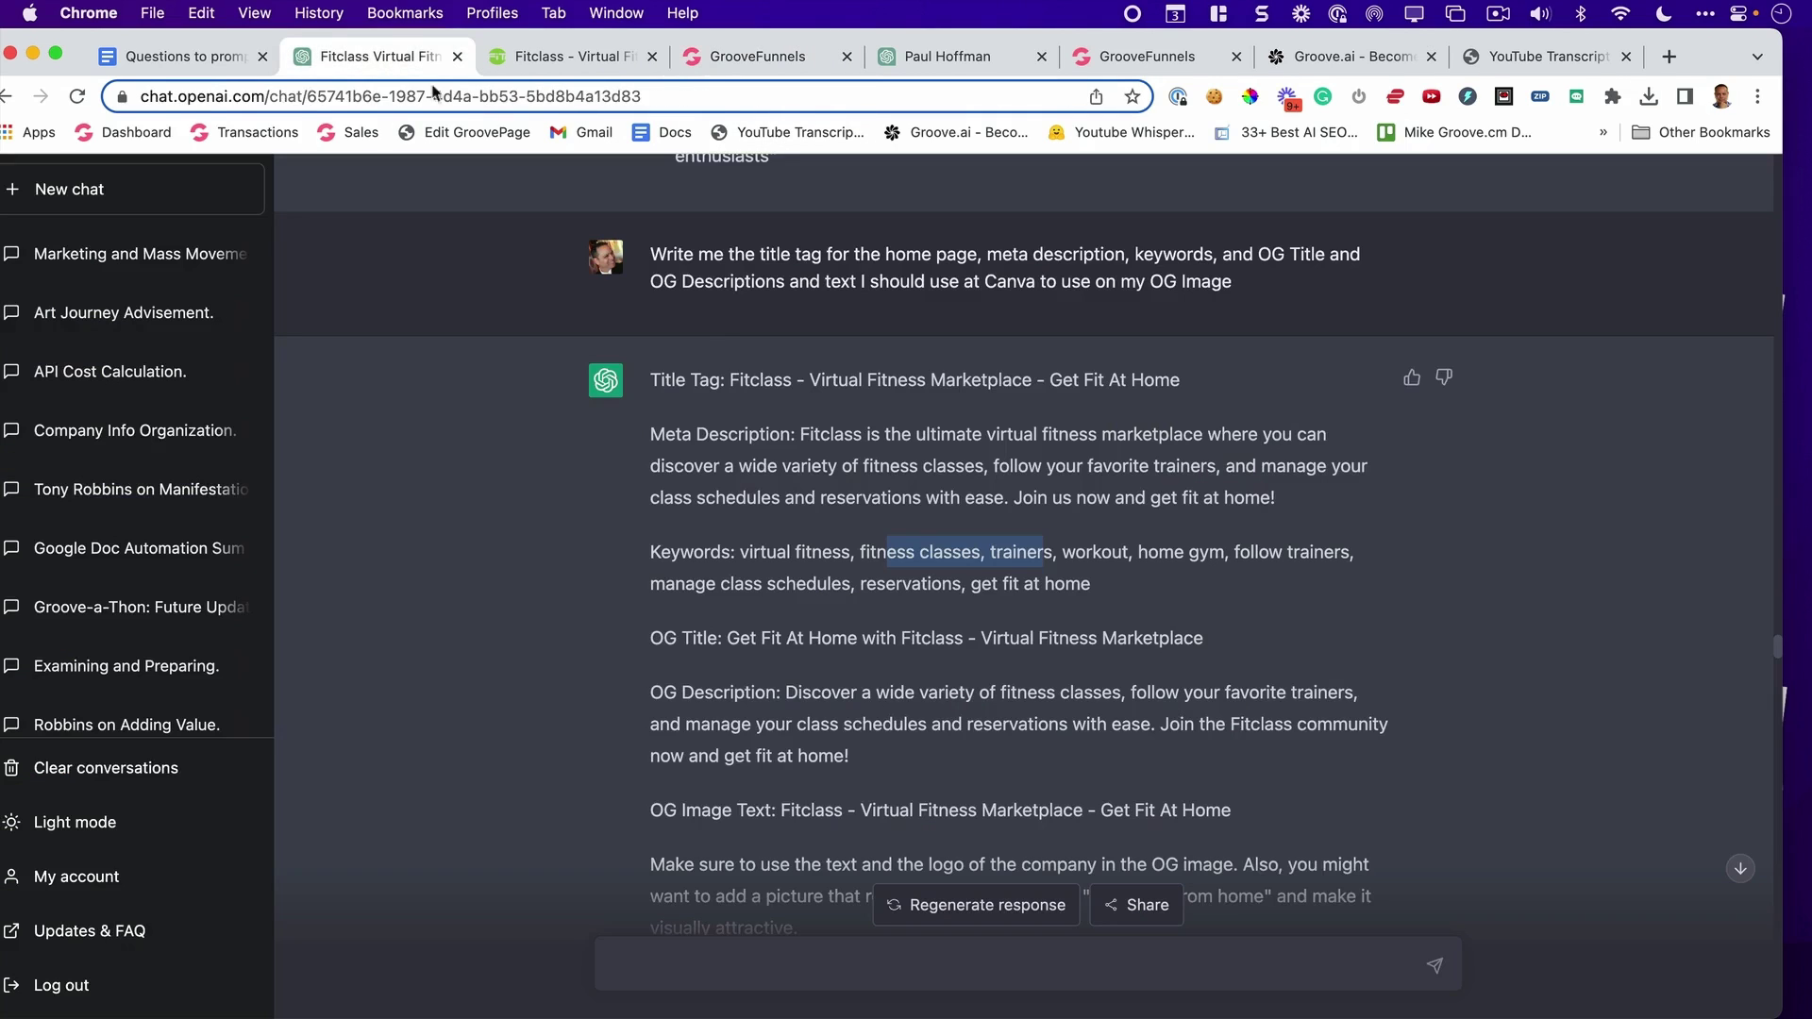
Step: Publish the Fitclass conversation as a ShareGPT page and scroll down to the FAQs
click(1135, 905)
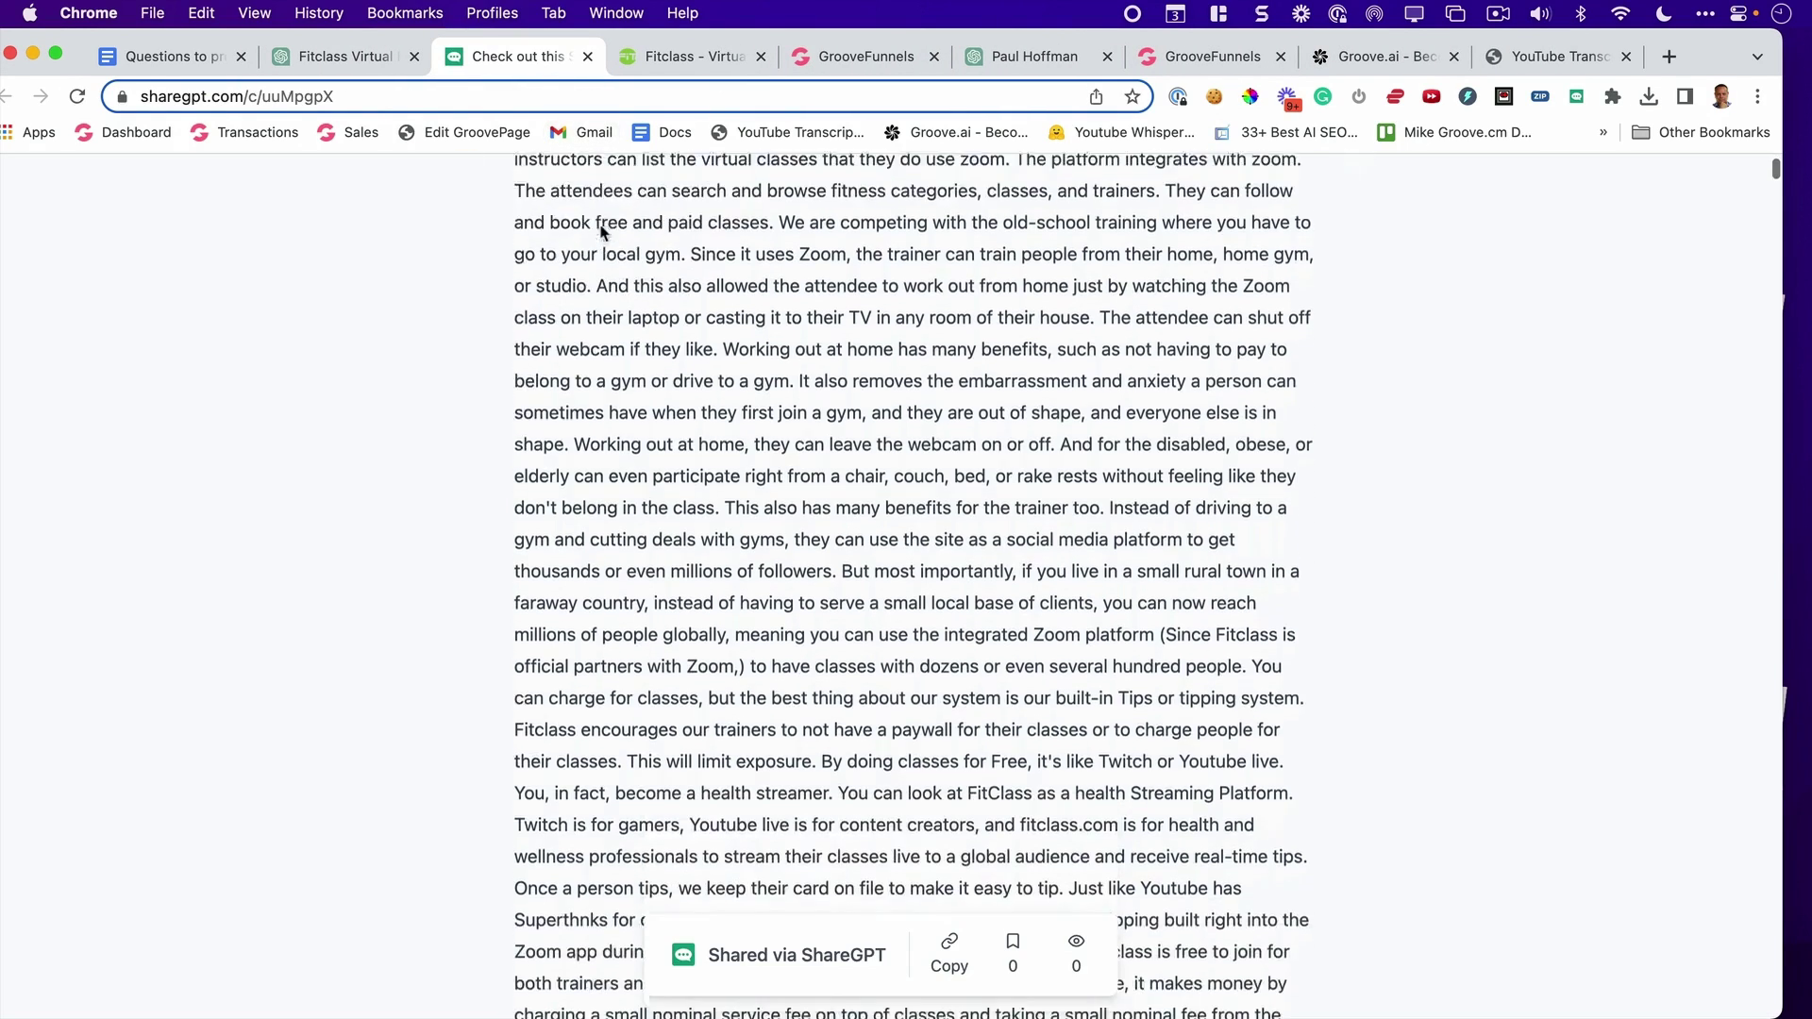
click(587, 57)
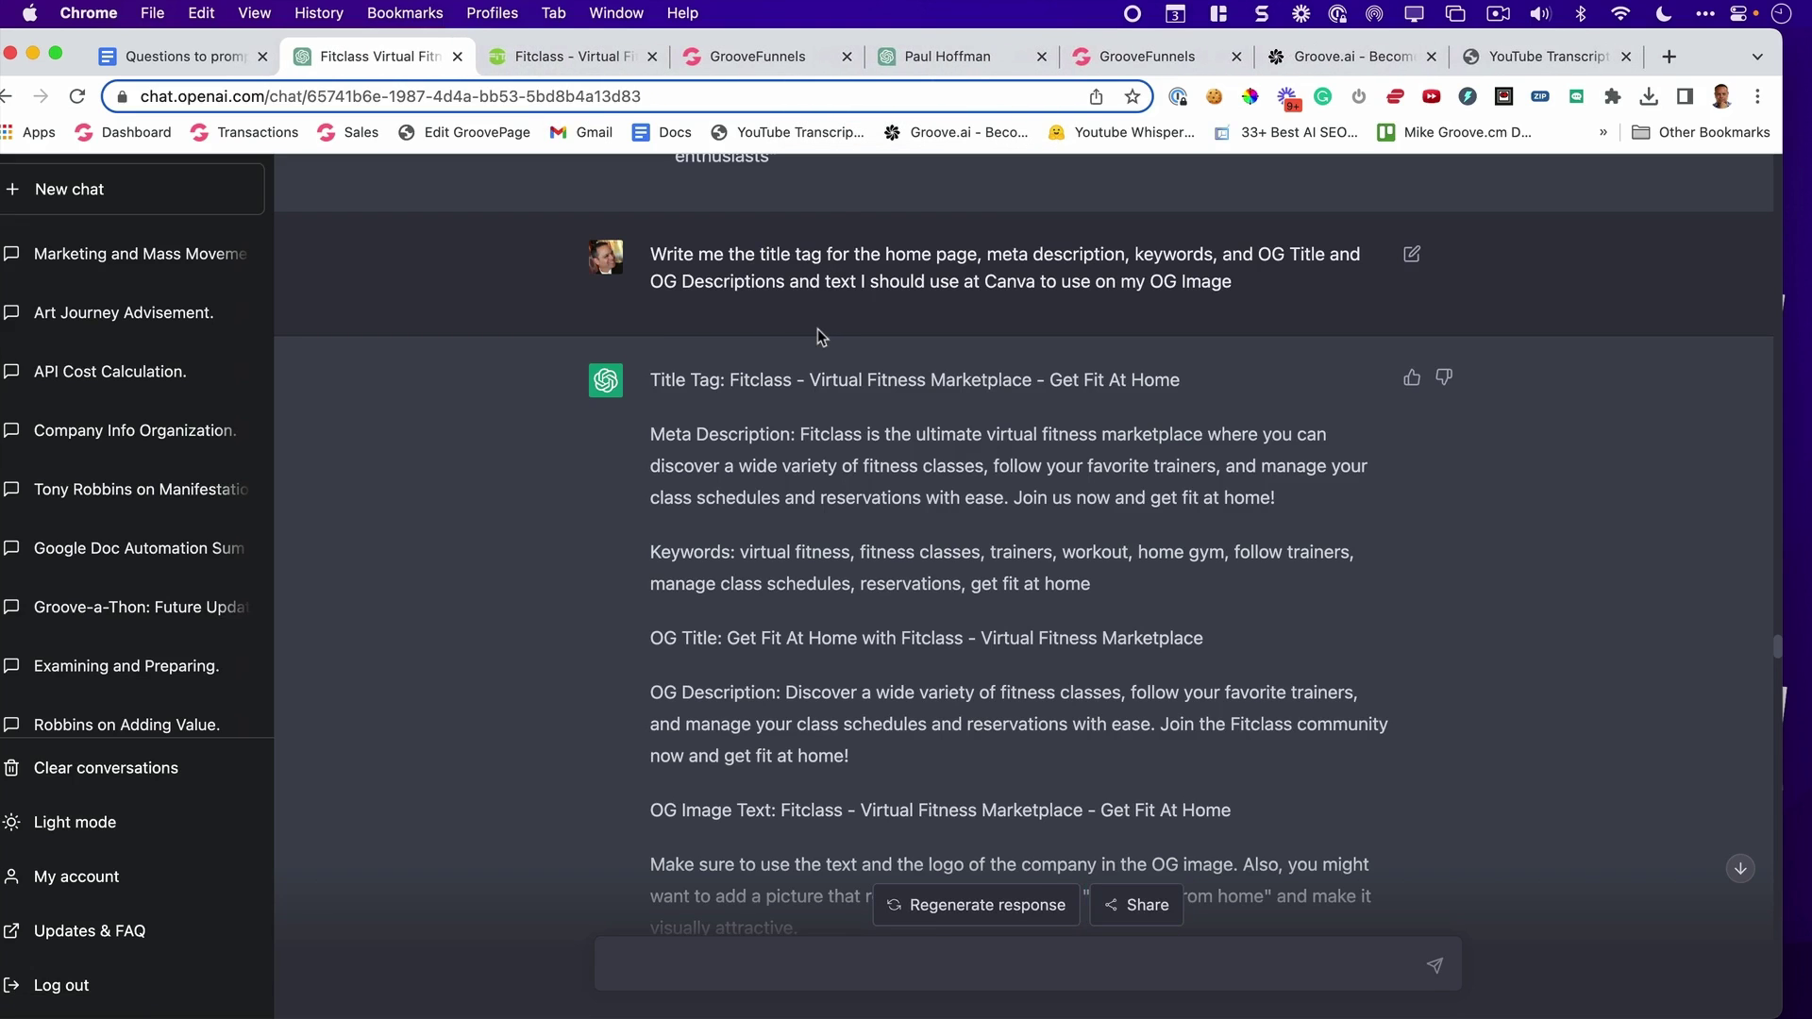
scroll(817, 328, down, 5)
scroll(817, 280, down, 12)
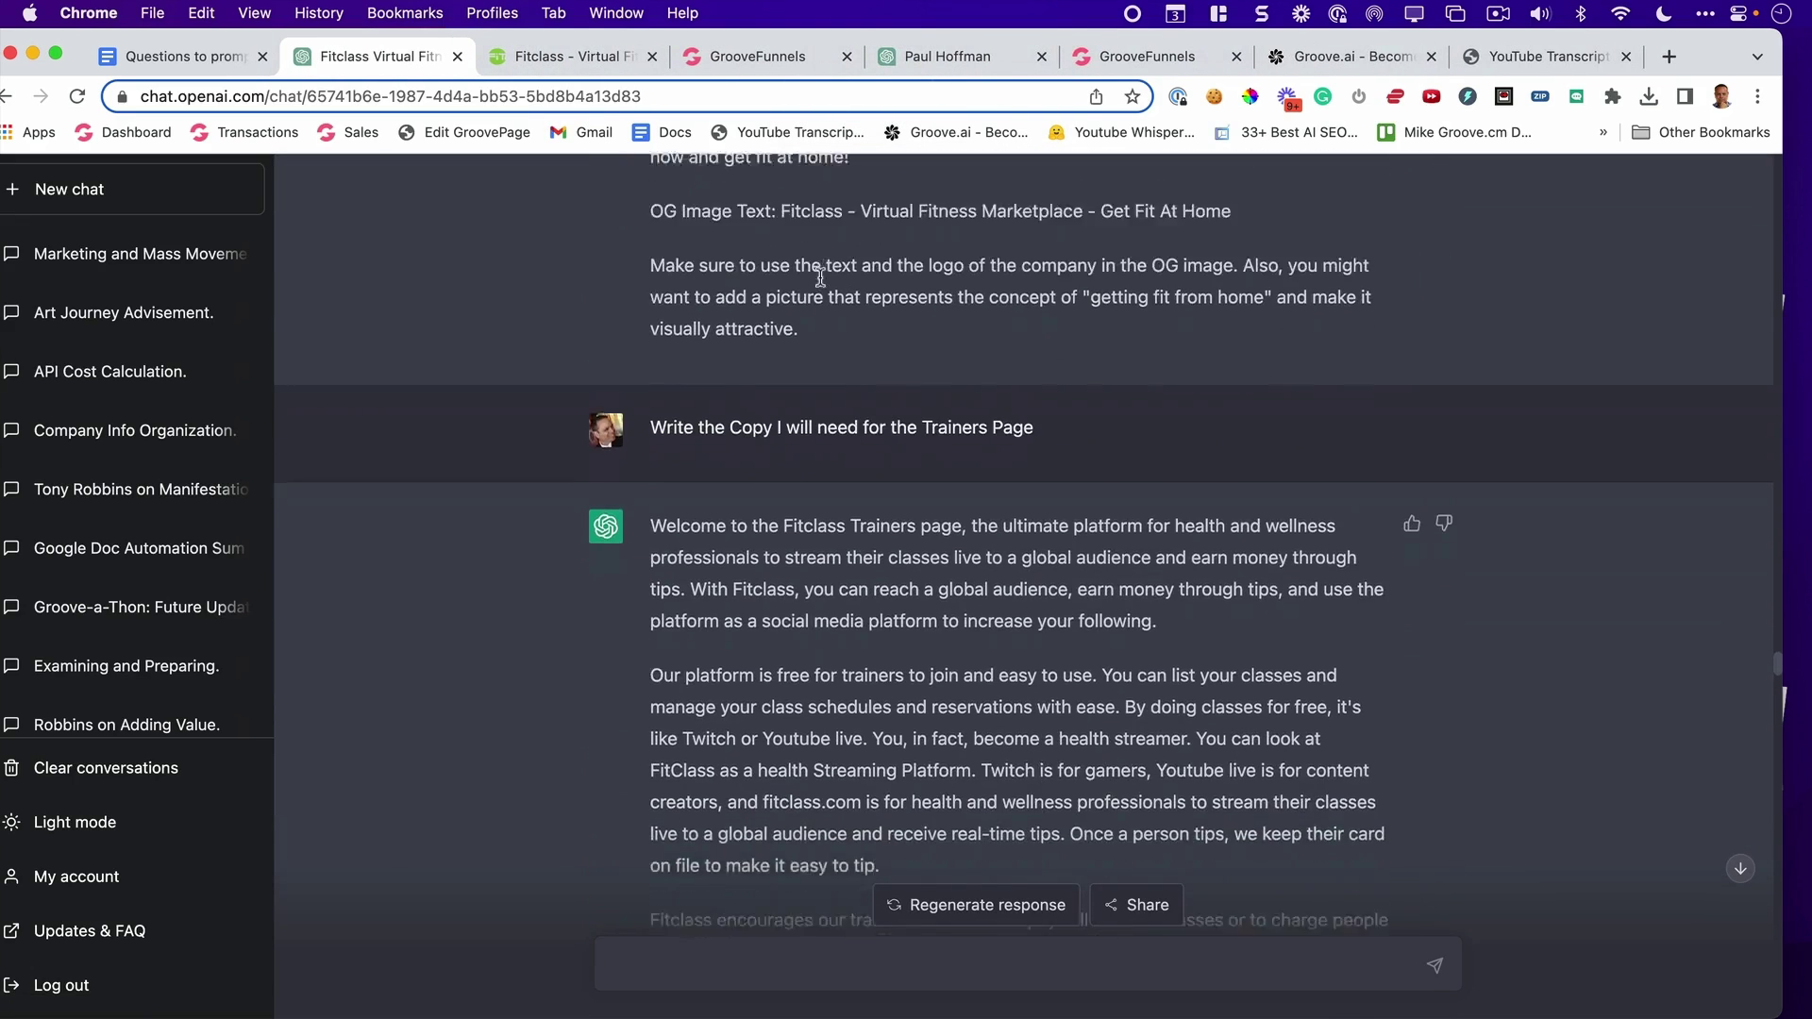
scroll(834, 274, down, 12)
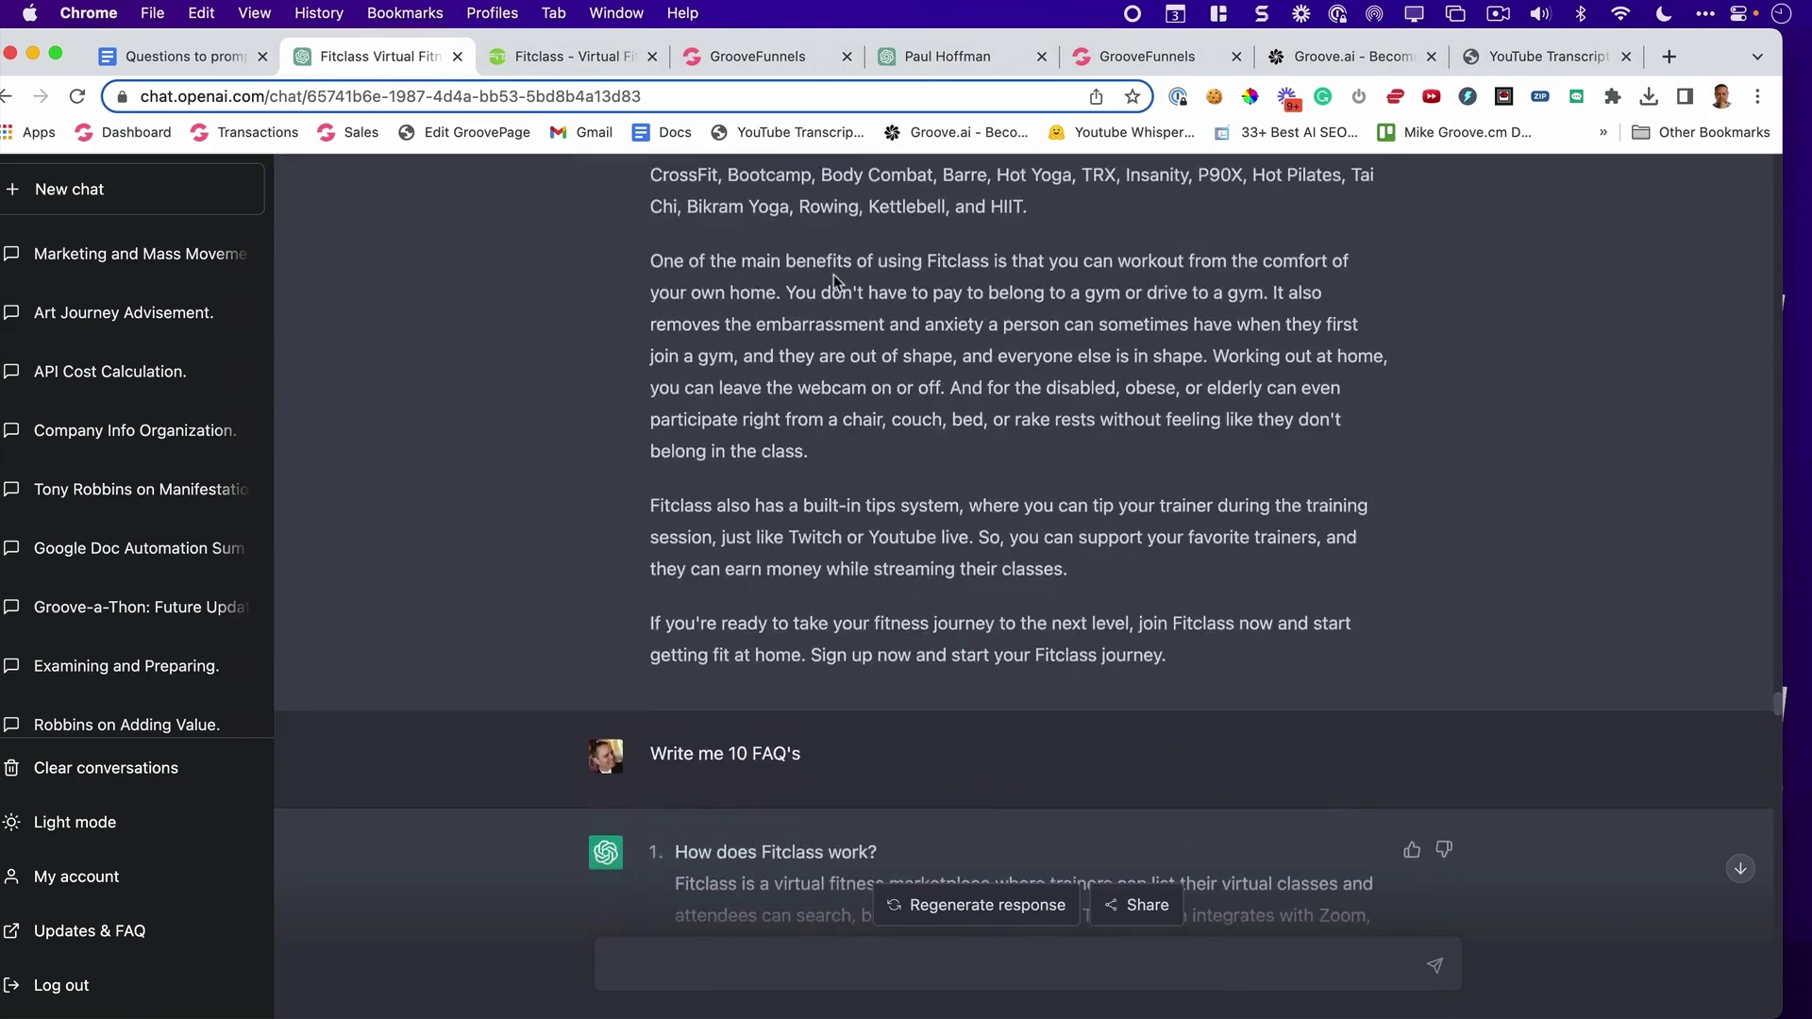
Step: Share the conversation again to include the FAQs, then view the live Fitclass homepage
click(1128, 904)
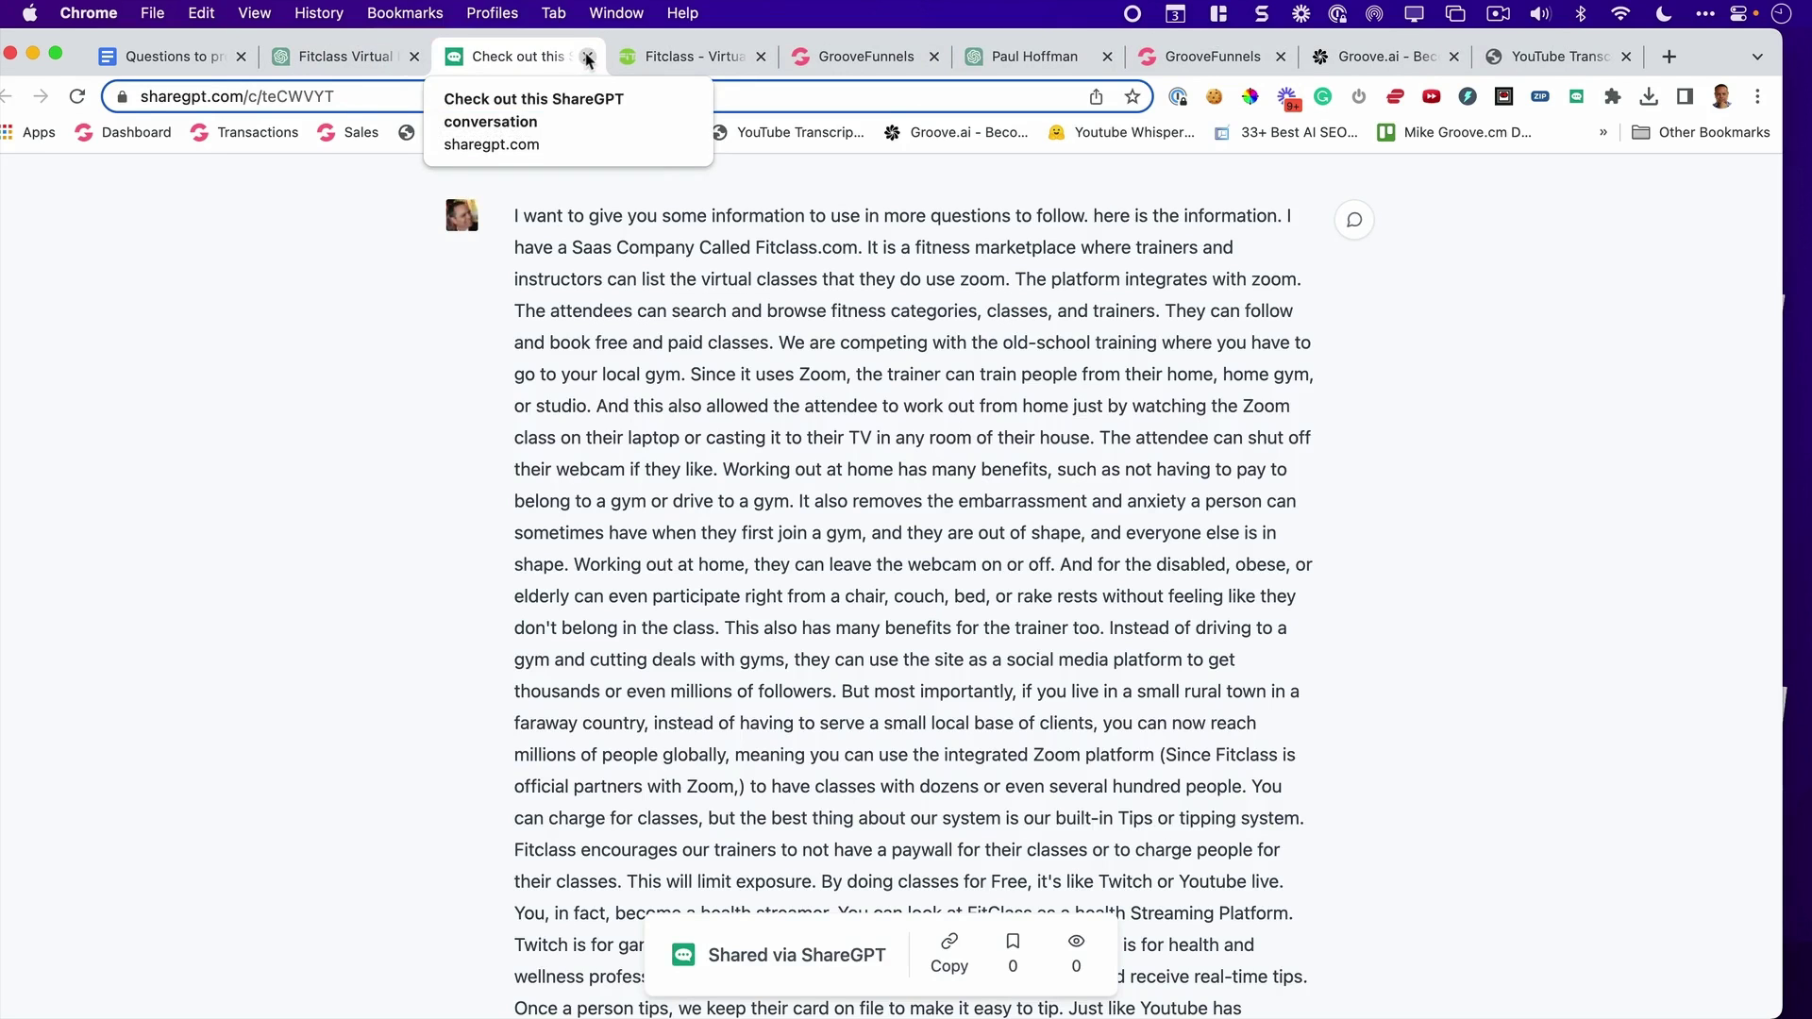
click(586, 58)
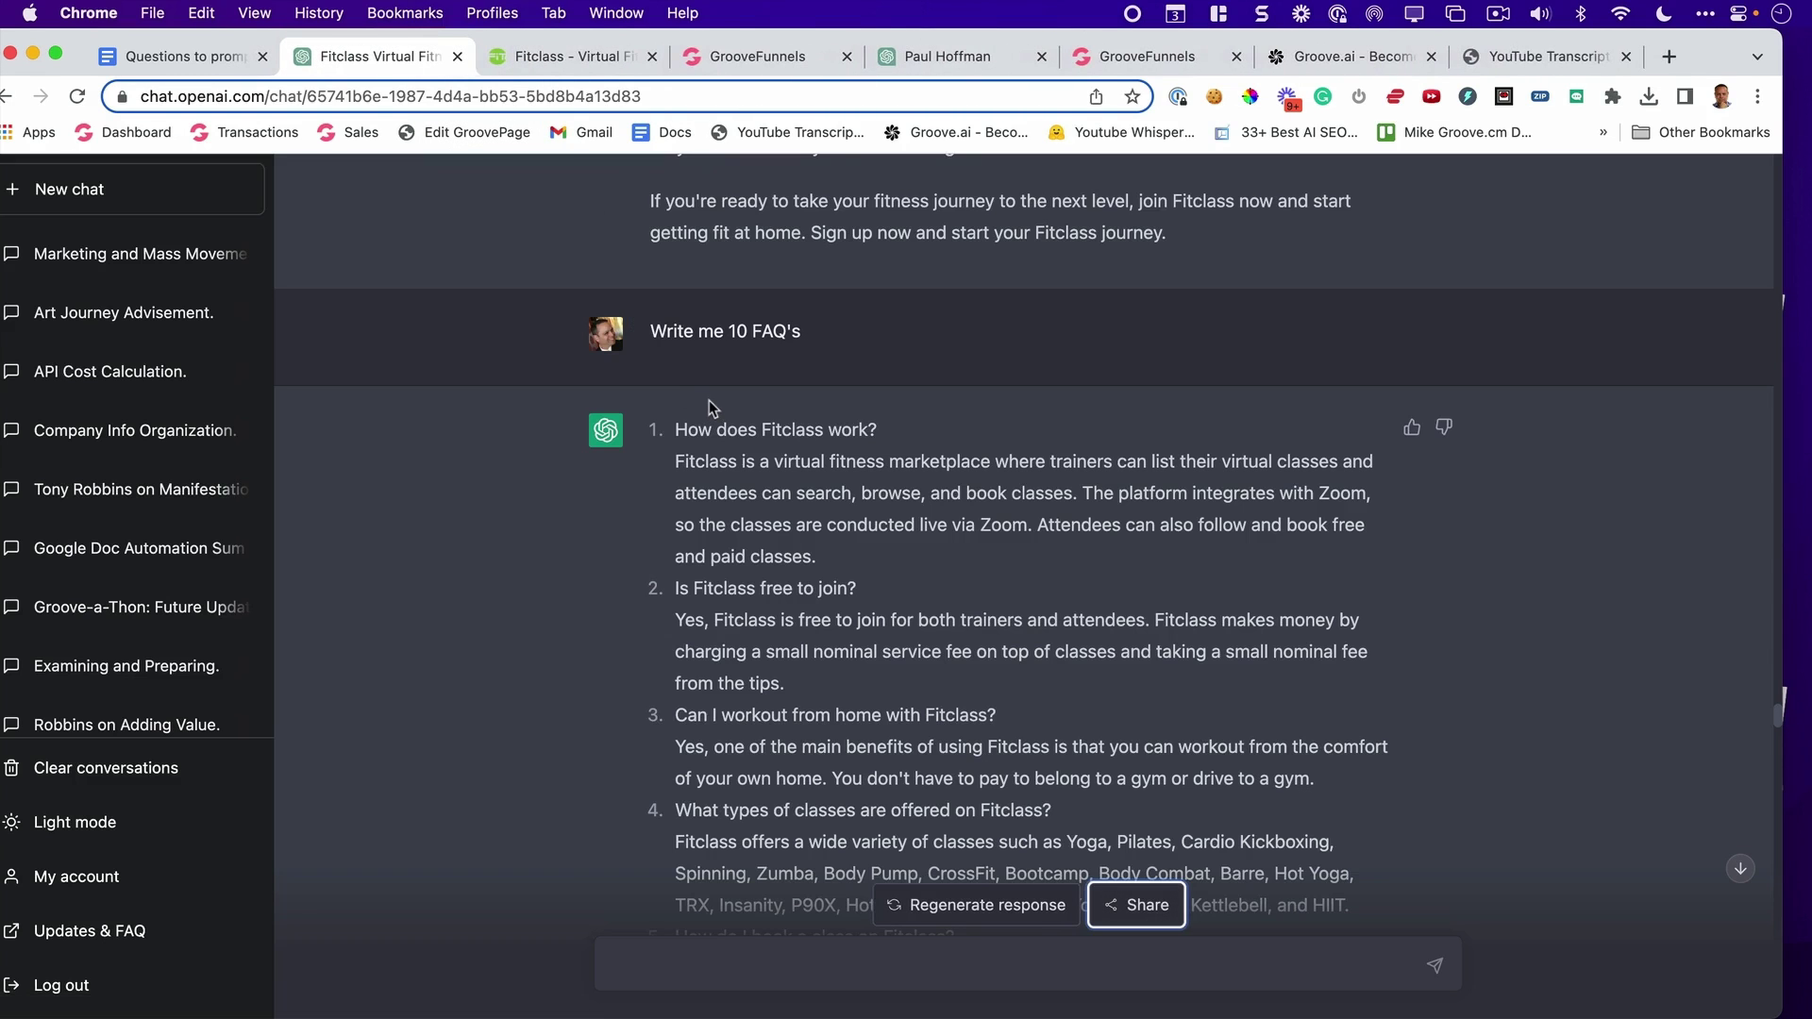
scroll(710, 400, down, 4)
scroll(710, 398, up, 2)
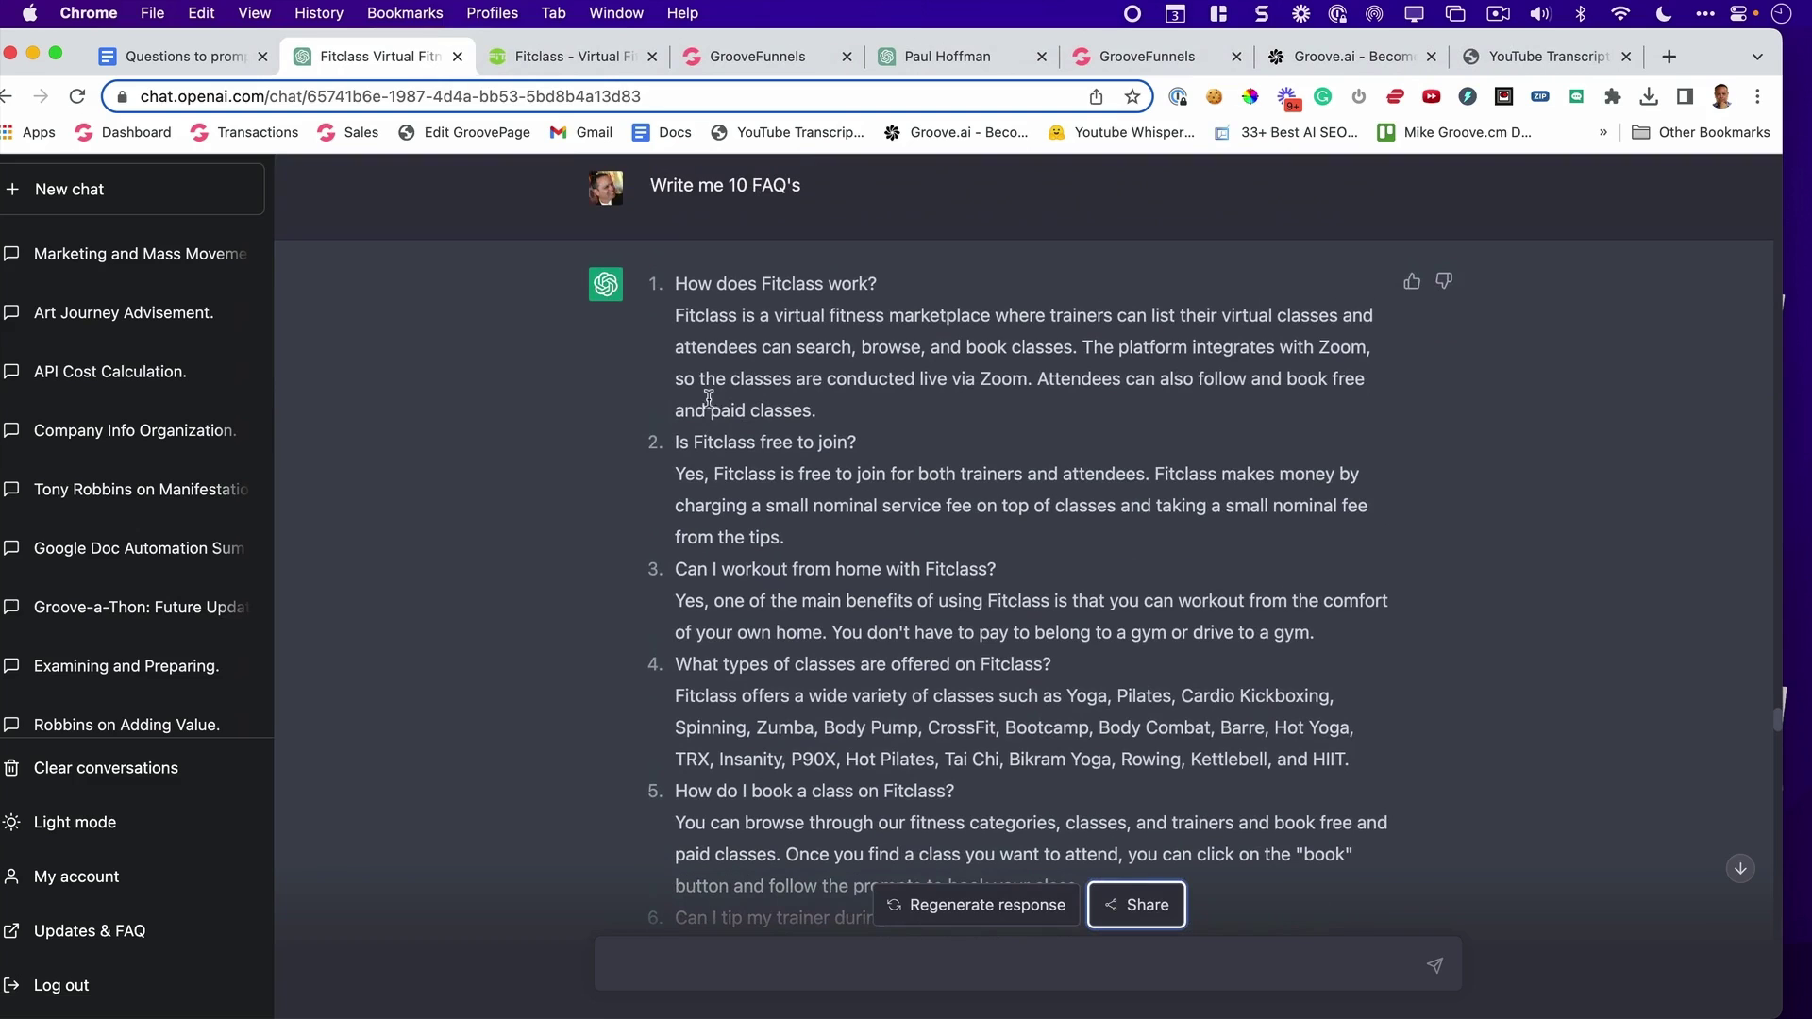
click(599, 61)
Step: Close the fitclass.com, GrooveFunnels builder and Fitclass ChatGPT tabs
scroll(762, 291, down, 7)
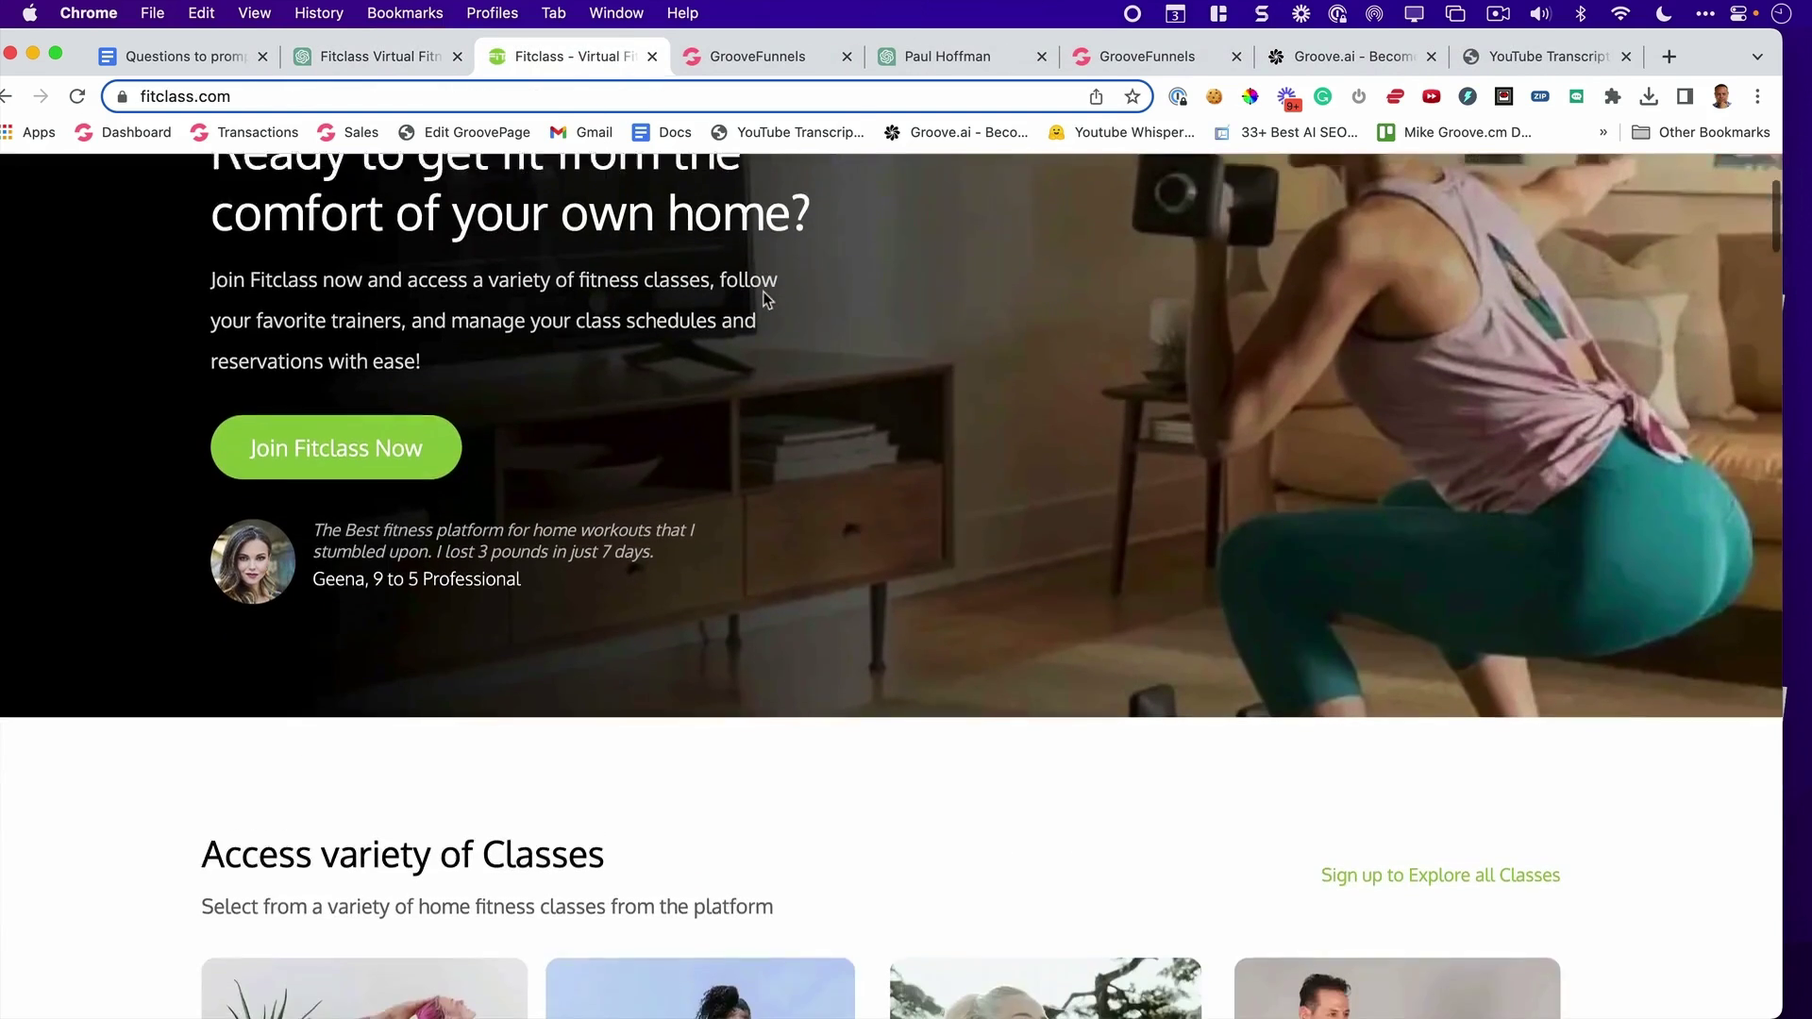
scroll(764, 300, up, 10)
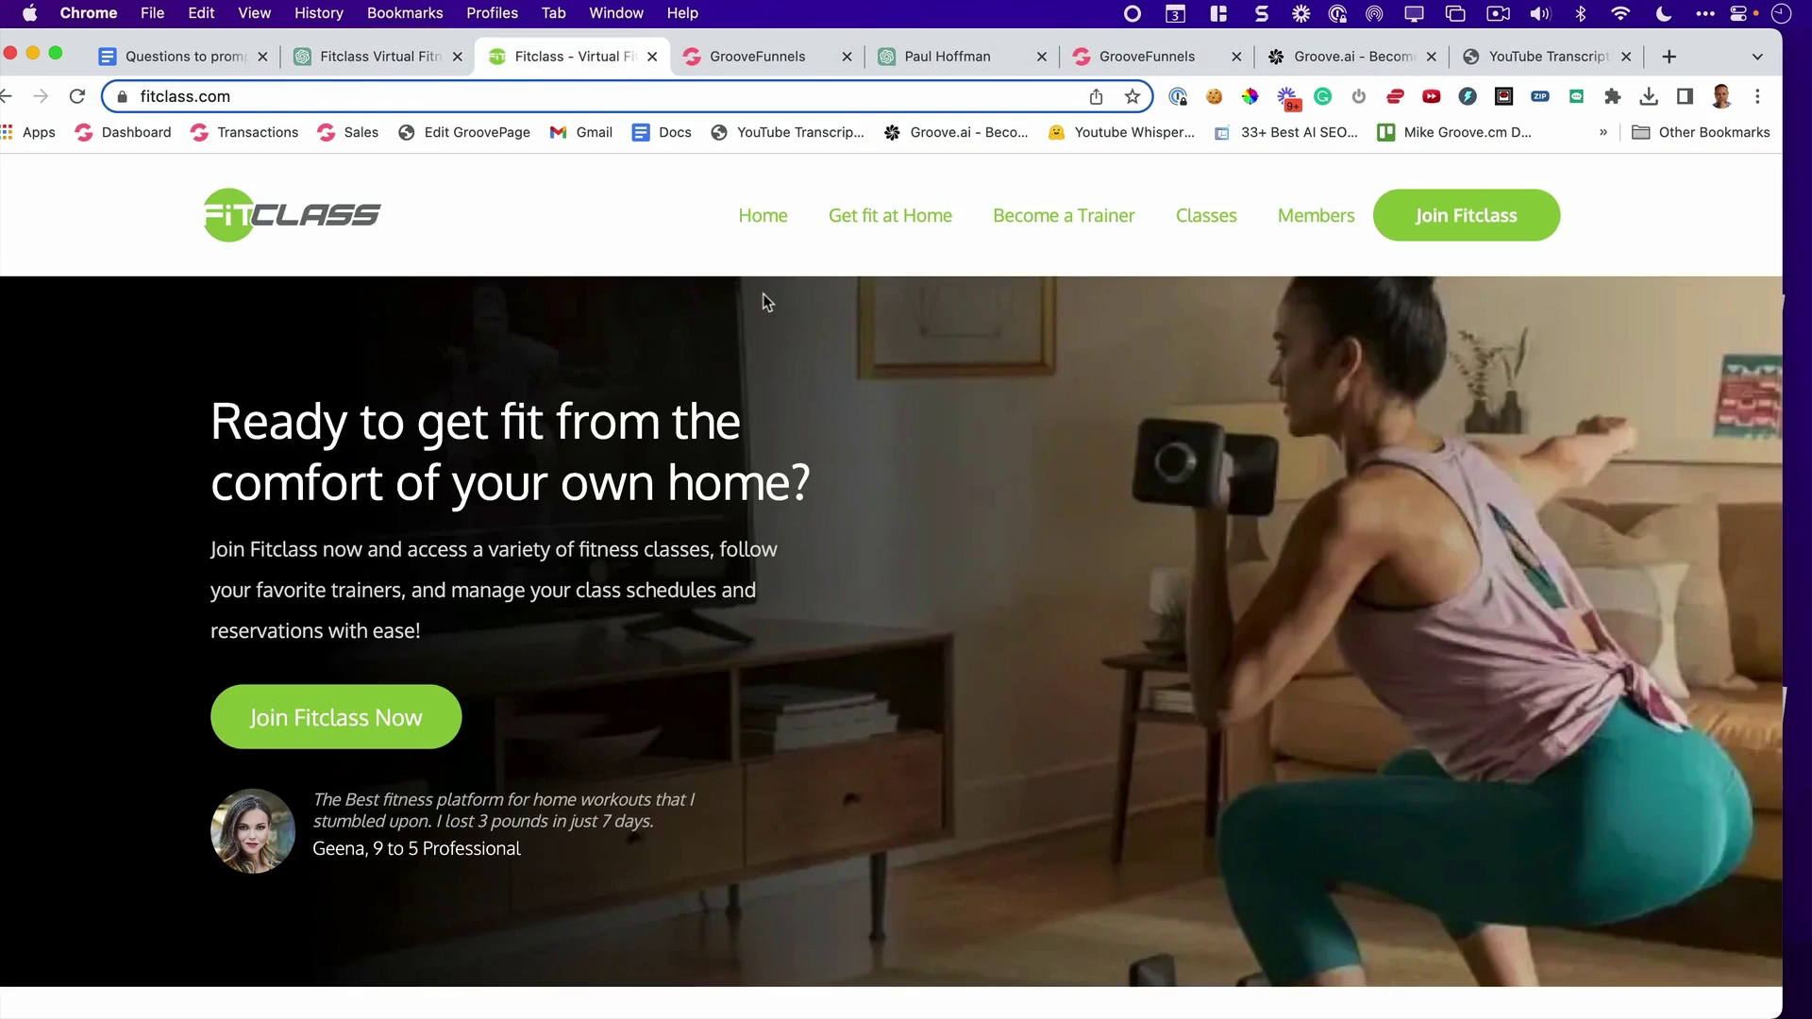
click(651, 57)
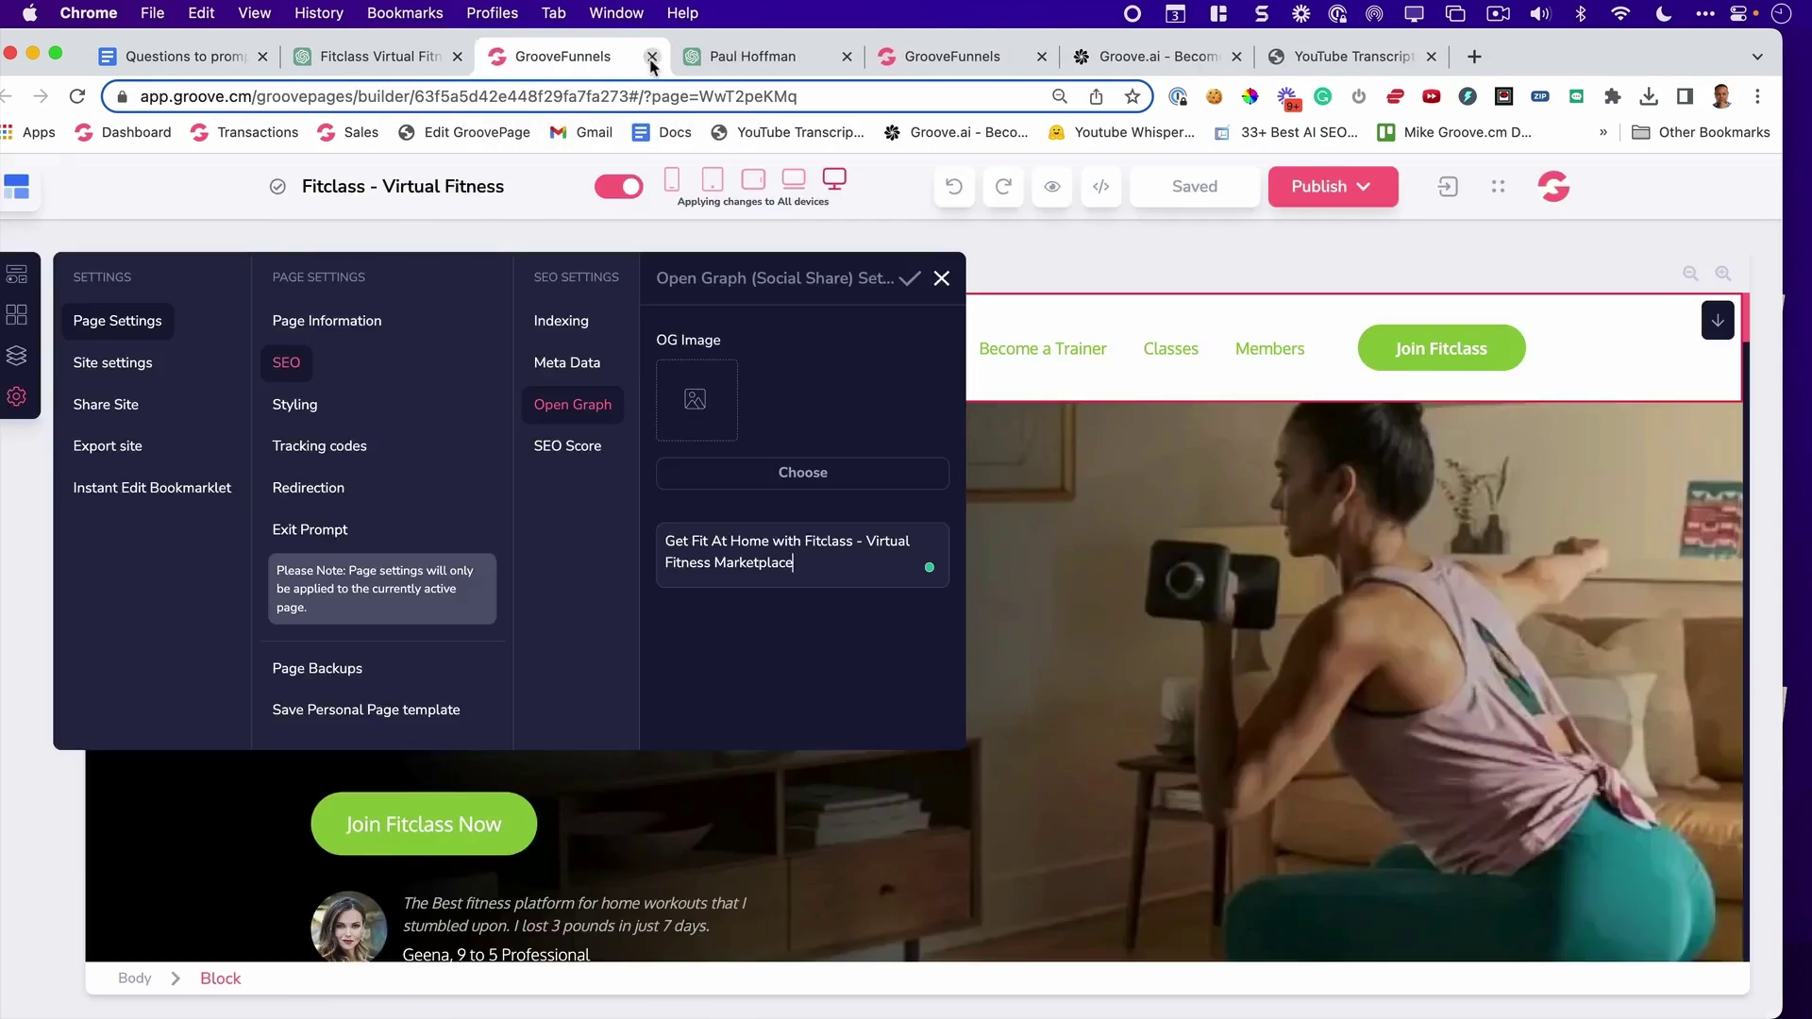
click(651, 56)
click(457, 56)
scroll(818, 416, down, 5)
Step: Skim the DaySculpting MindDump notes in TextEdit and close both mind-dump documents
scroll(817, 416, up, 5)
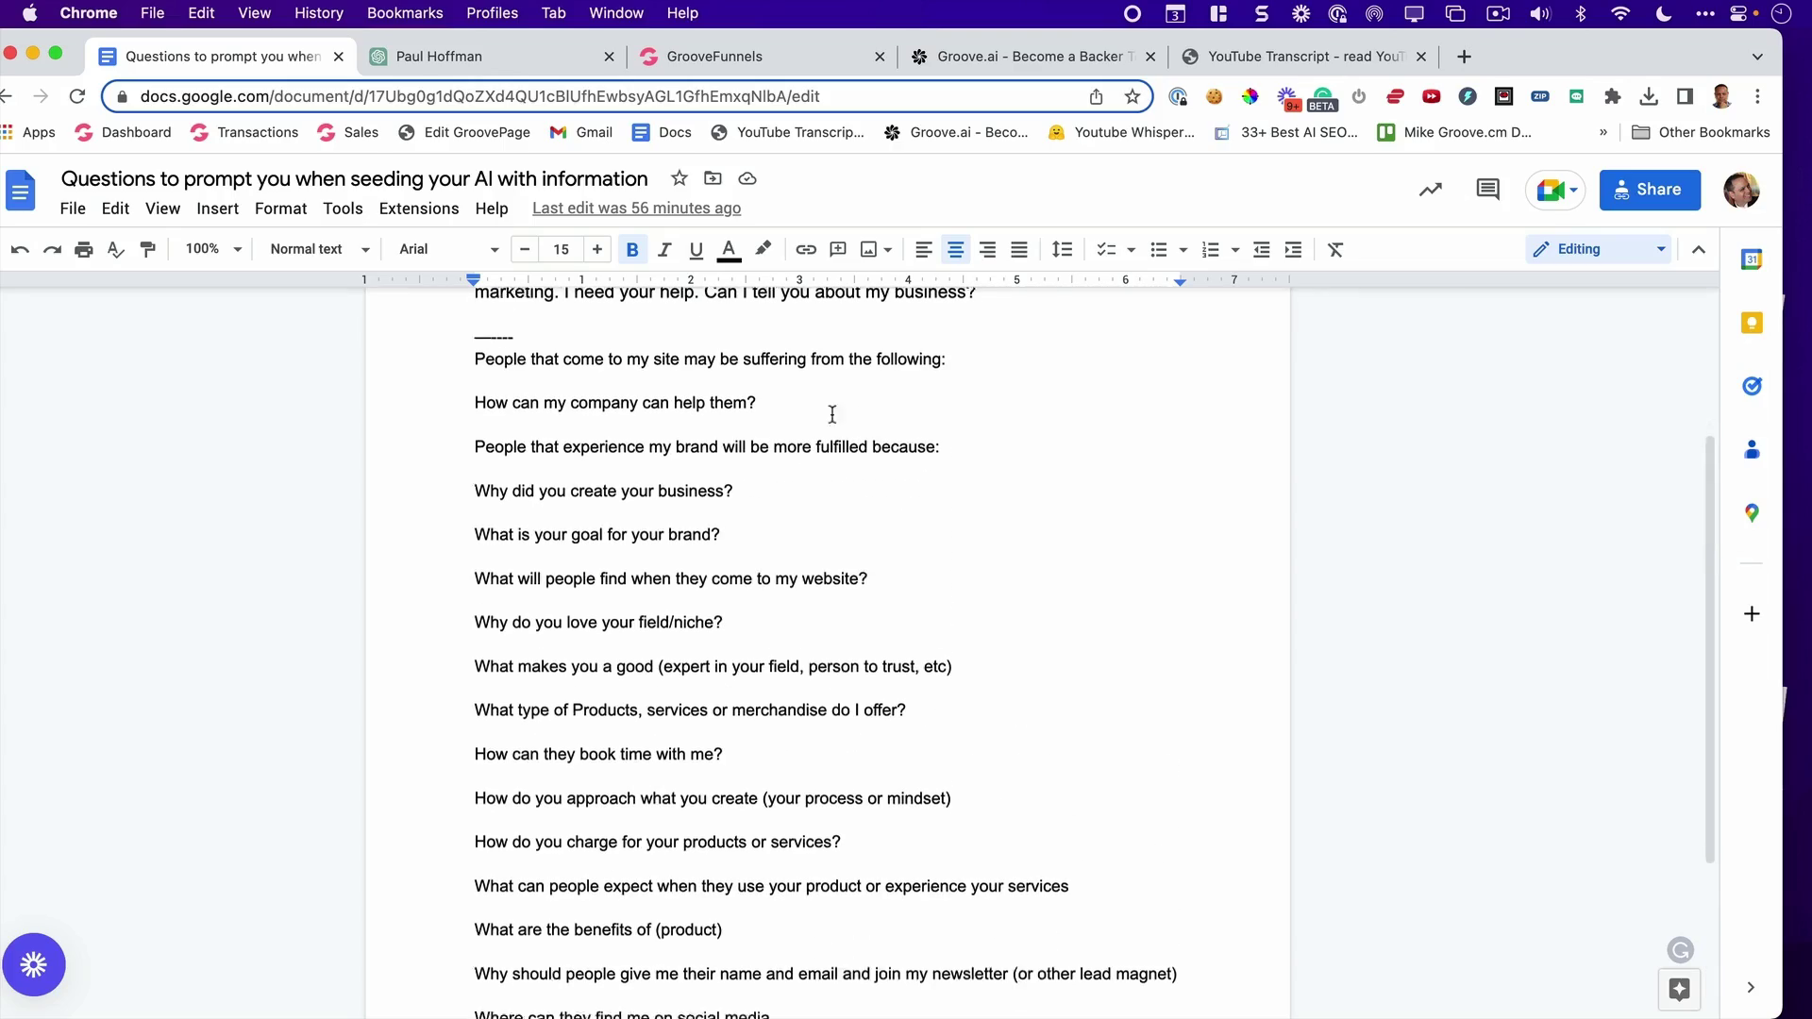
scroll(1123, 300, down, 15)
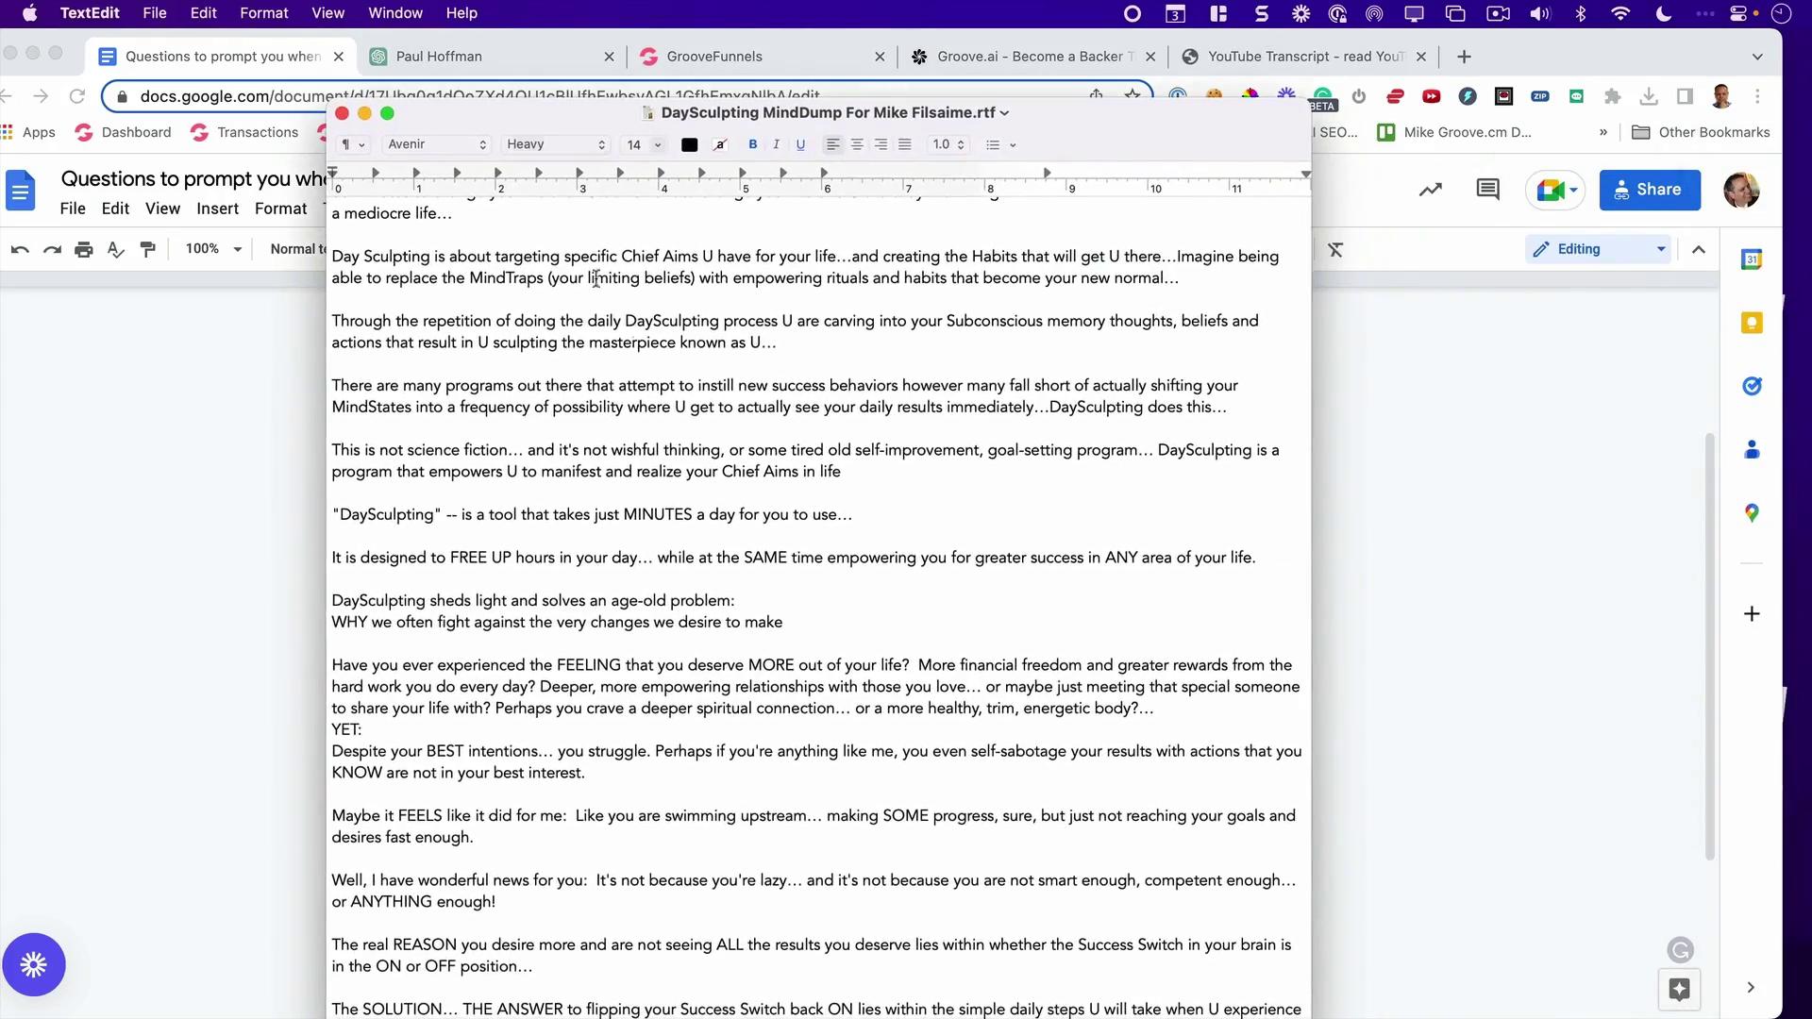
drag(1304, 294, 1308, 572)
key(super+w)
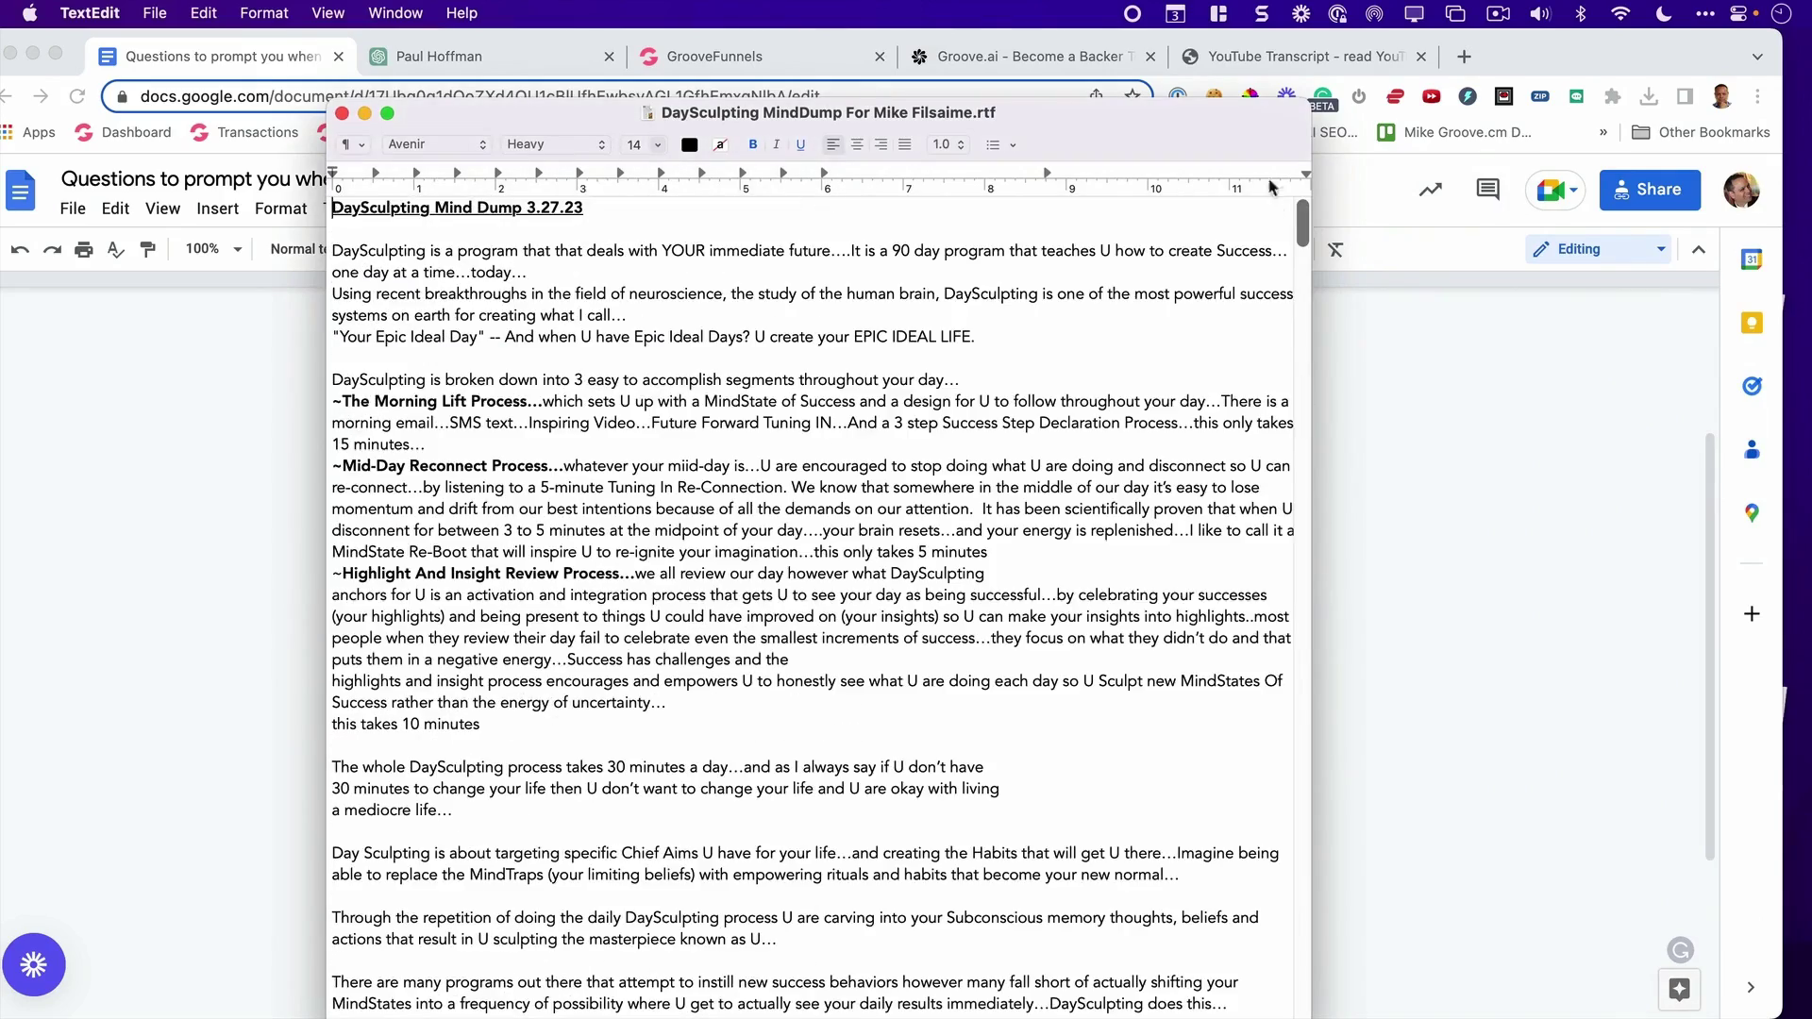
key(super+w)
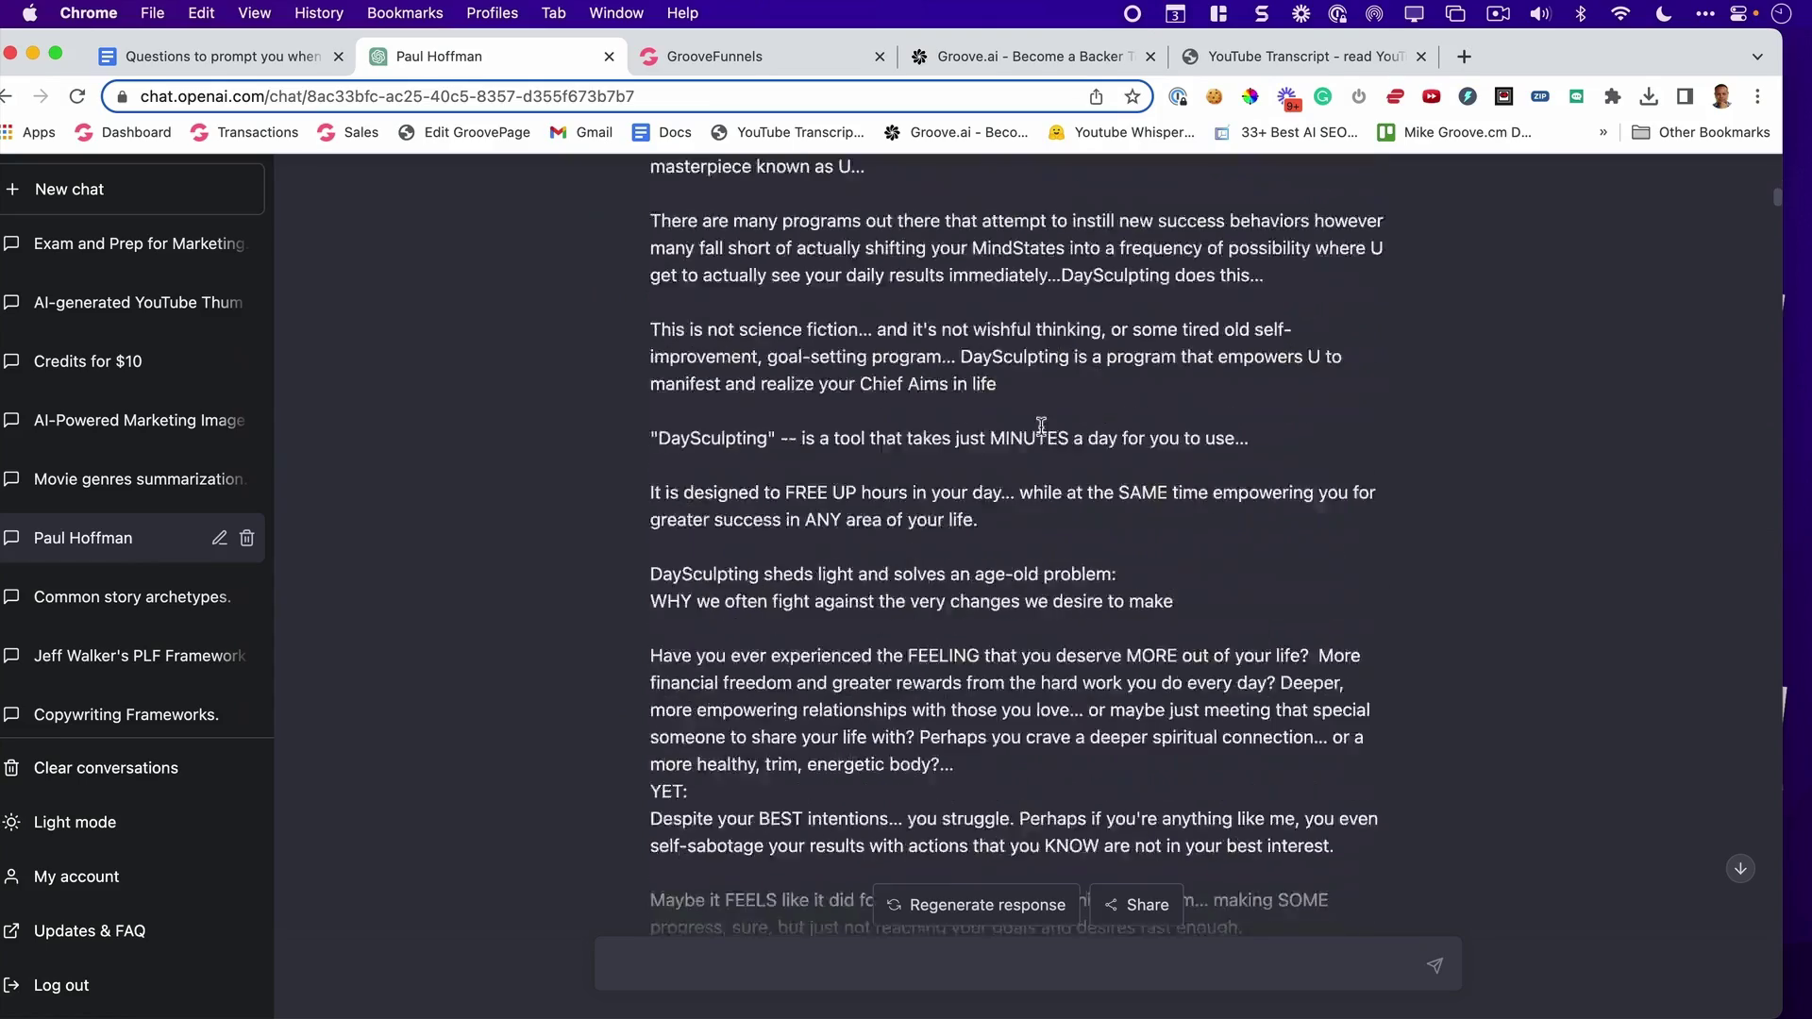
Step: Return to the DaySculpting ChatGPT conversation and read down through its copy
key(ctrl+Tab)
scroll(1041, 427, up, 10)
scroll(1041, 426, down, 15)
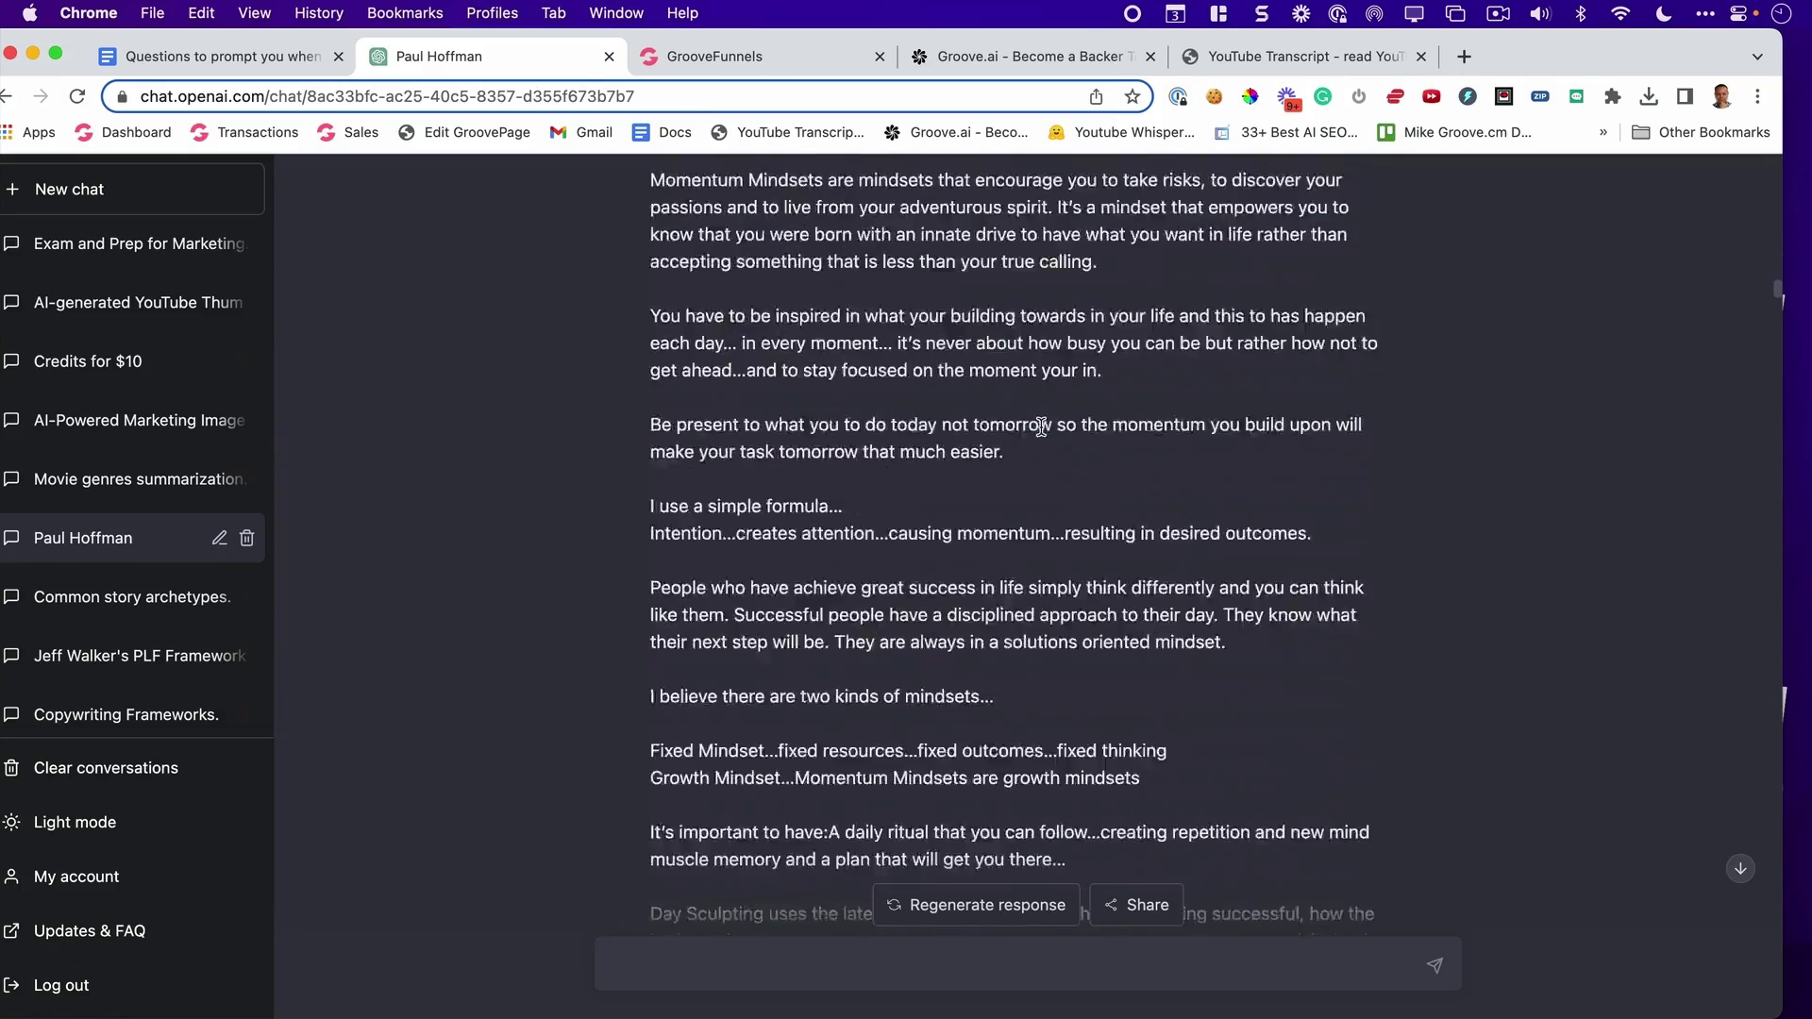
scroll(1041, 427, down, 15)
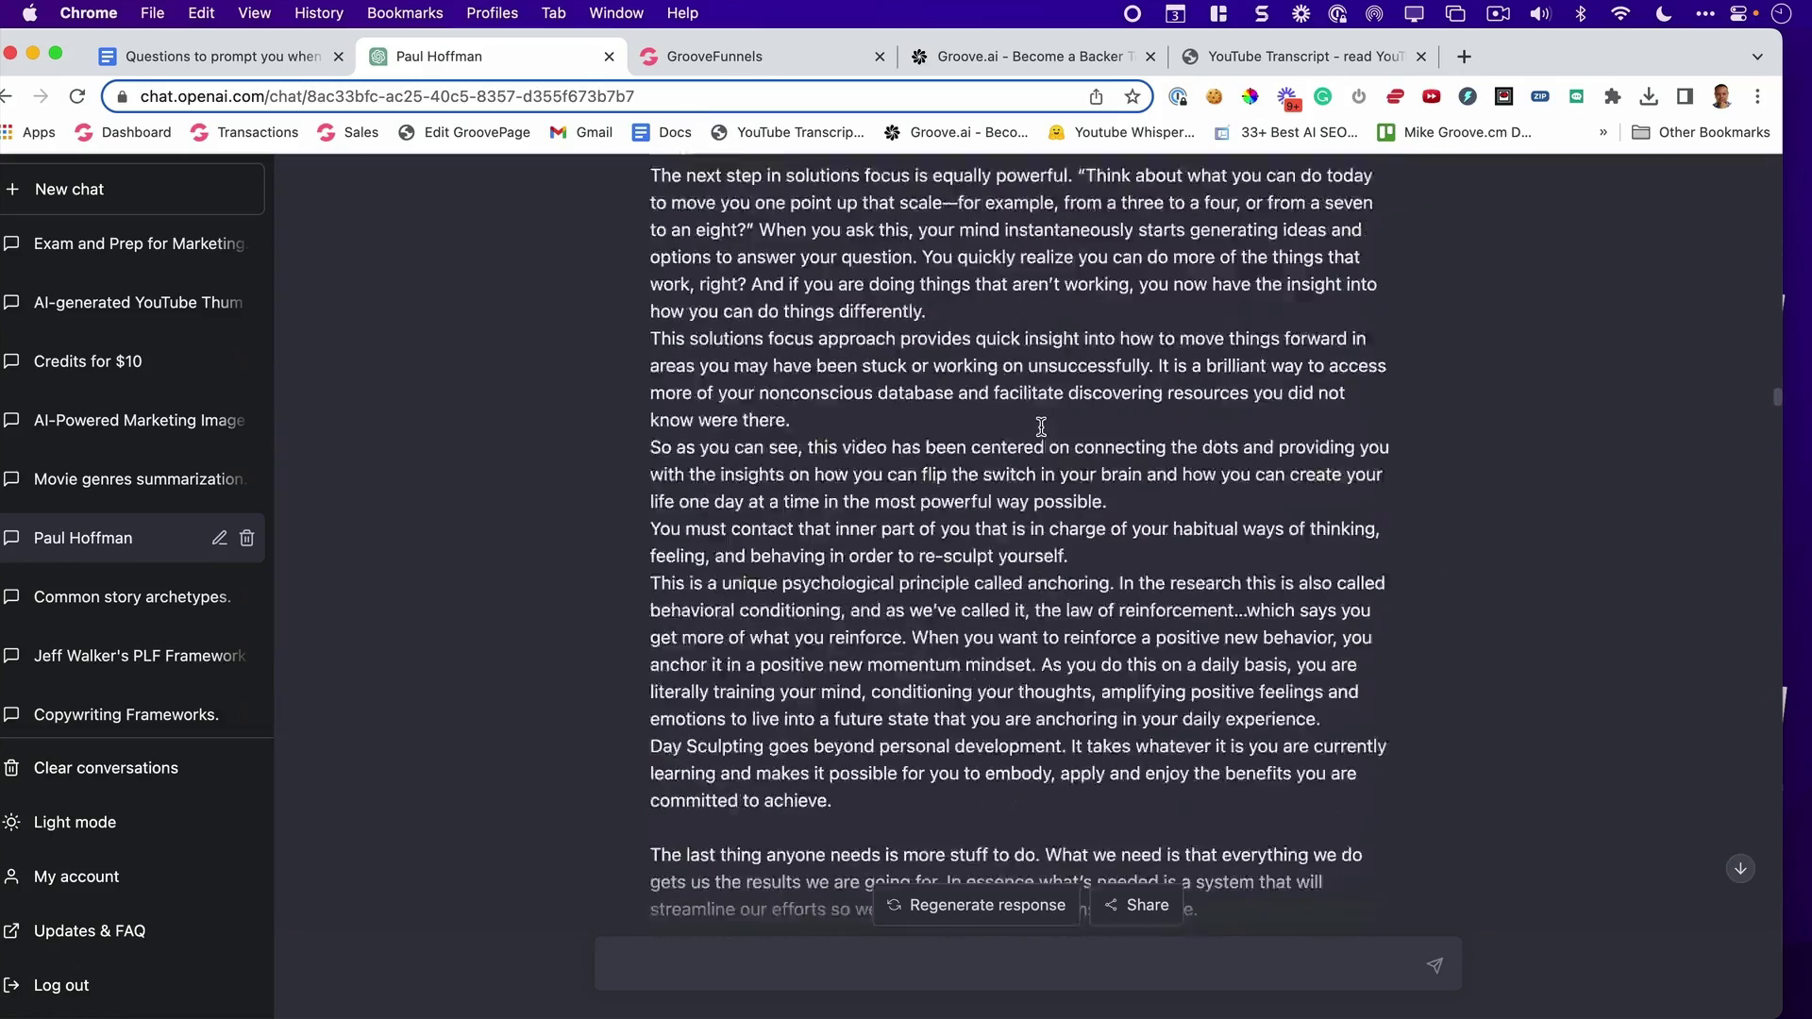
scroll(1040, 426, down, 10)
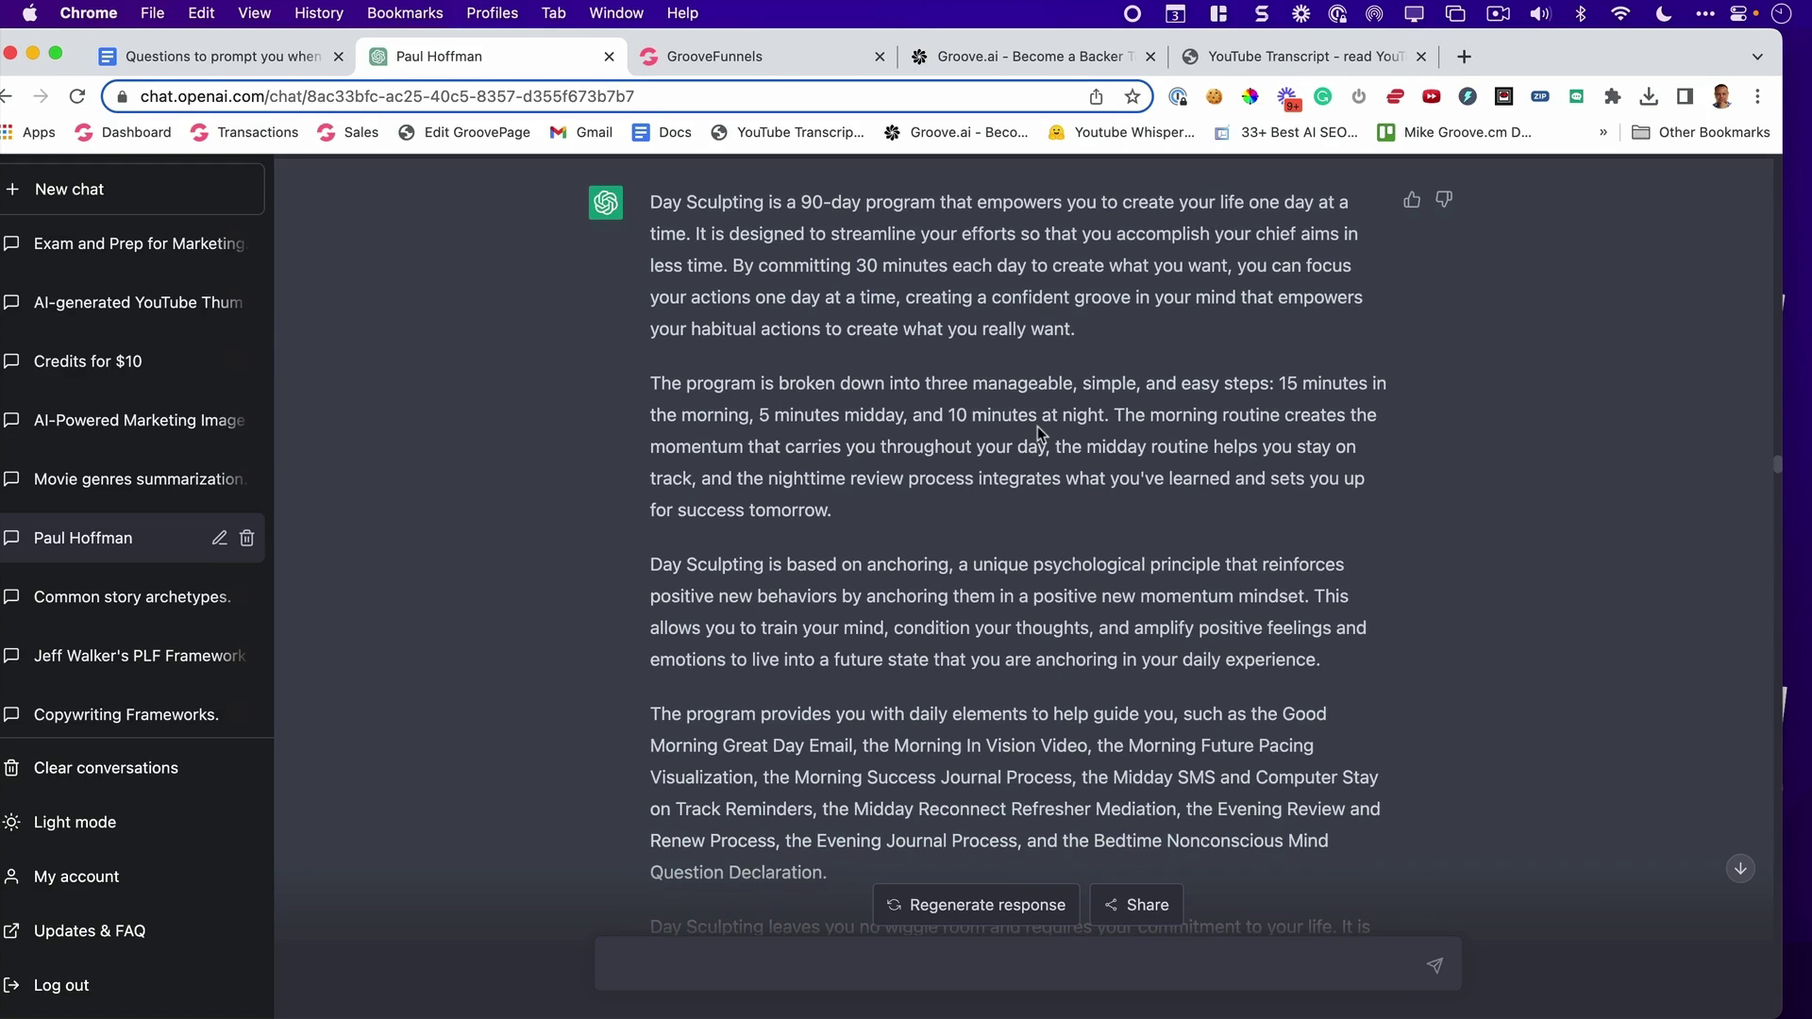
scroll(1038, 427, down, 10)
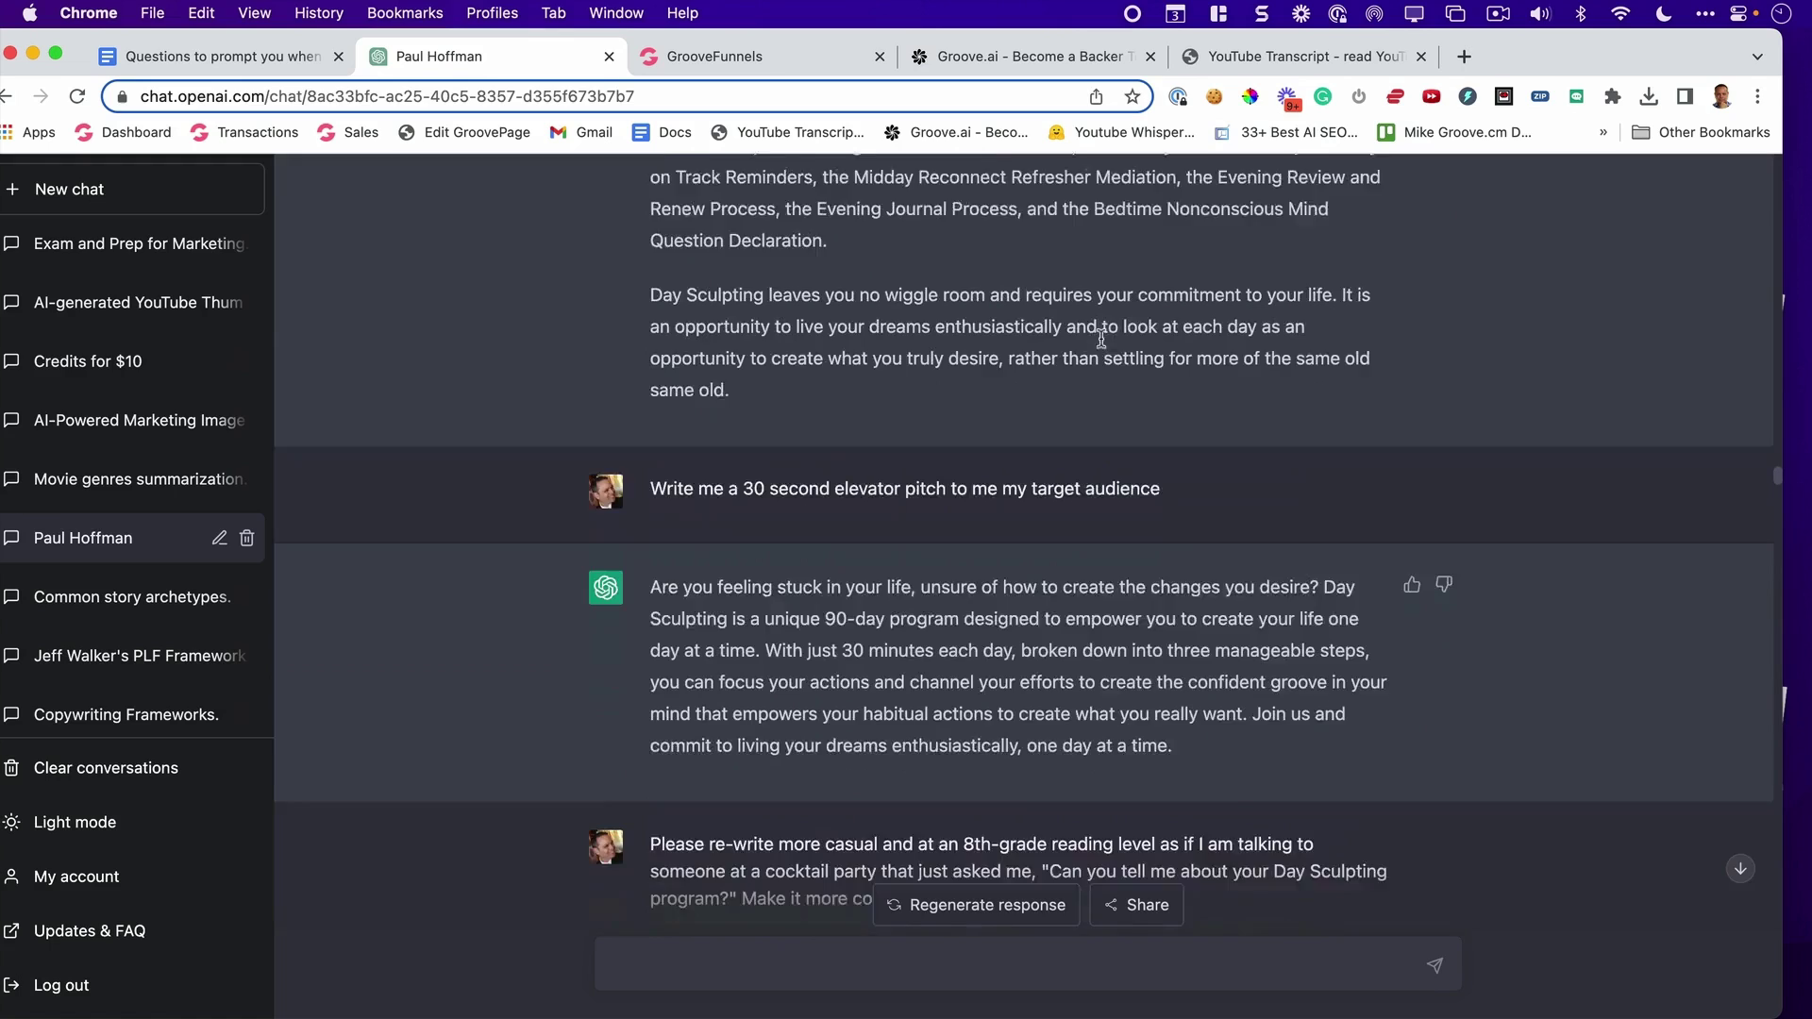
scroll(900, 298, down, 15)
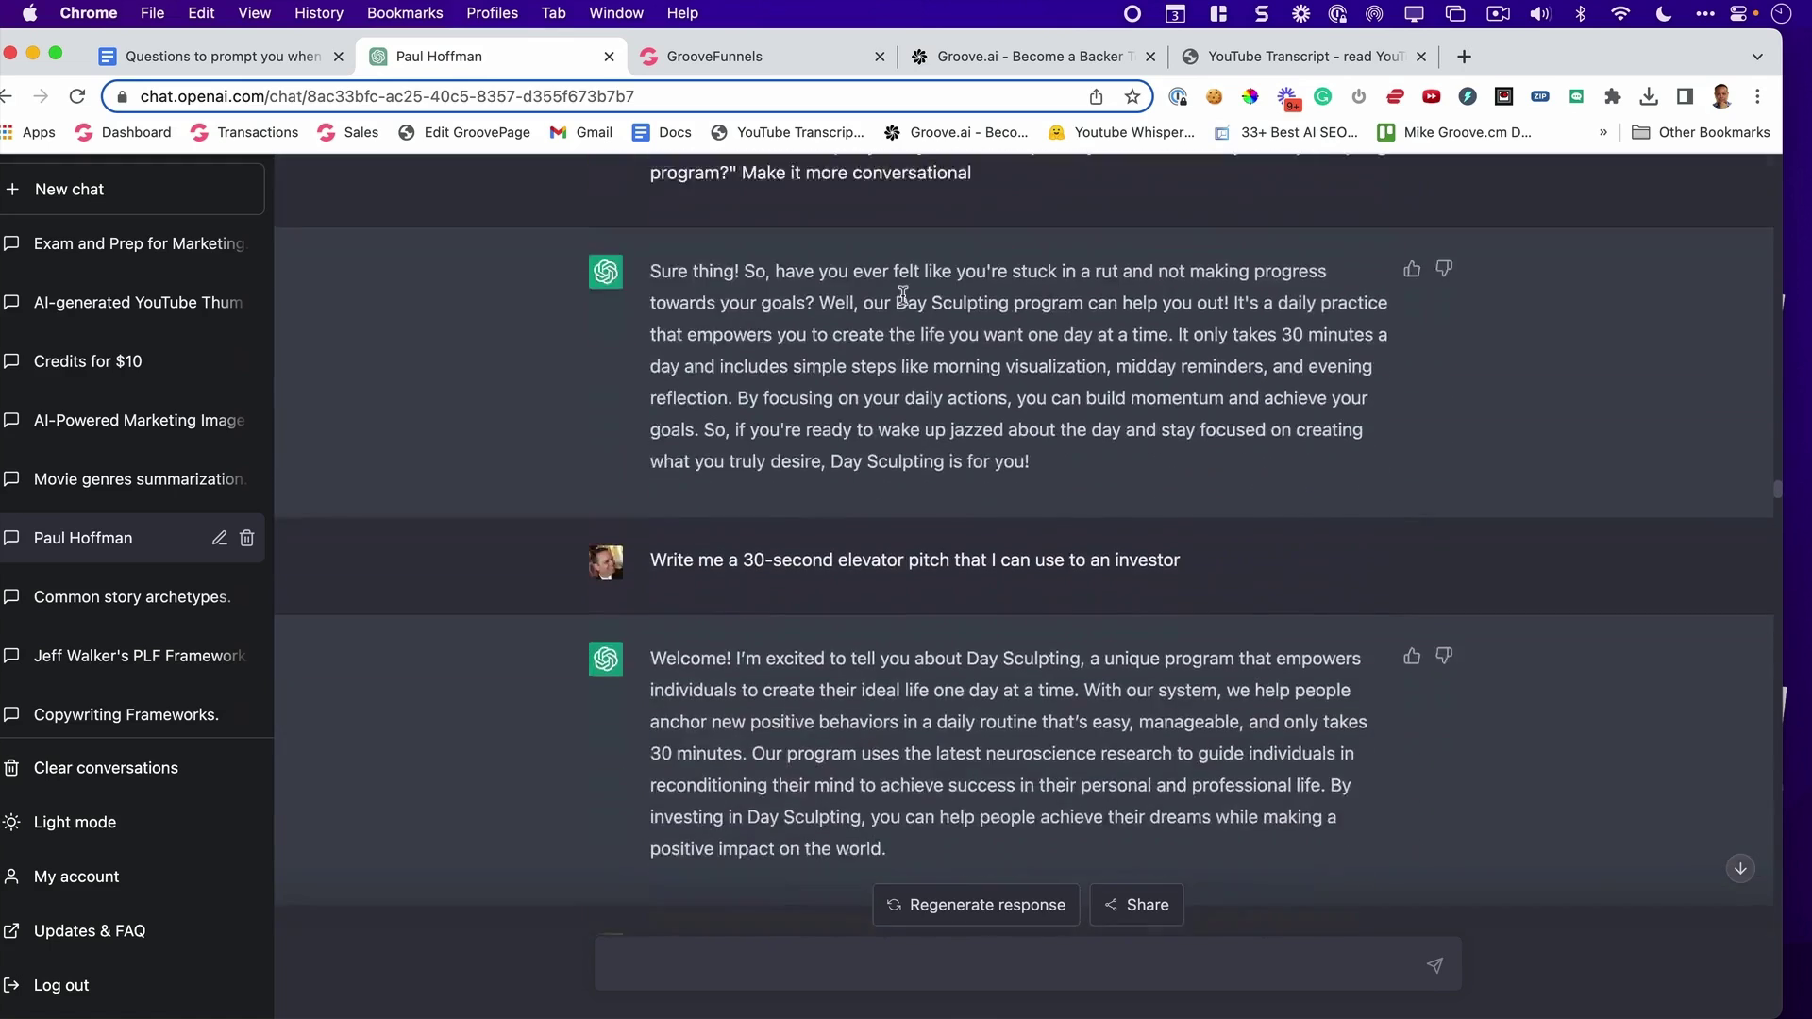
scroll(913, 298, down, 5)
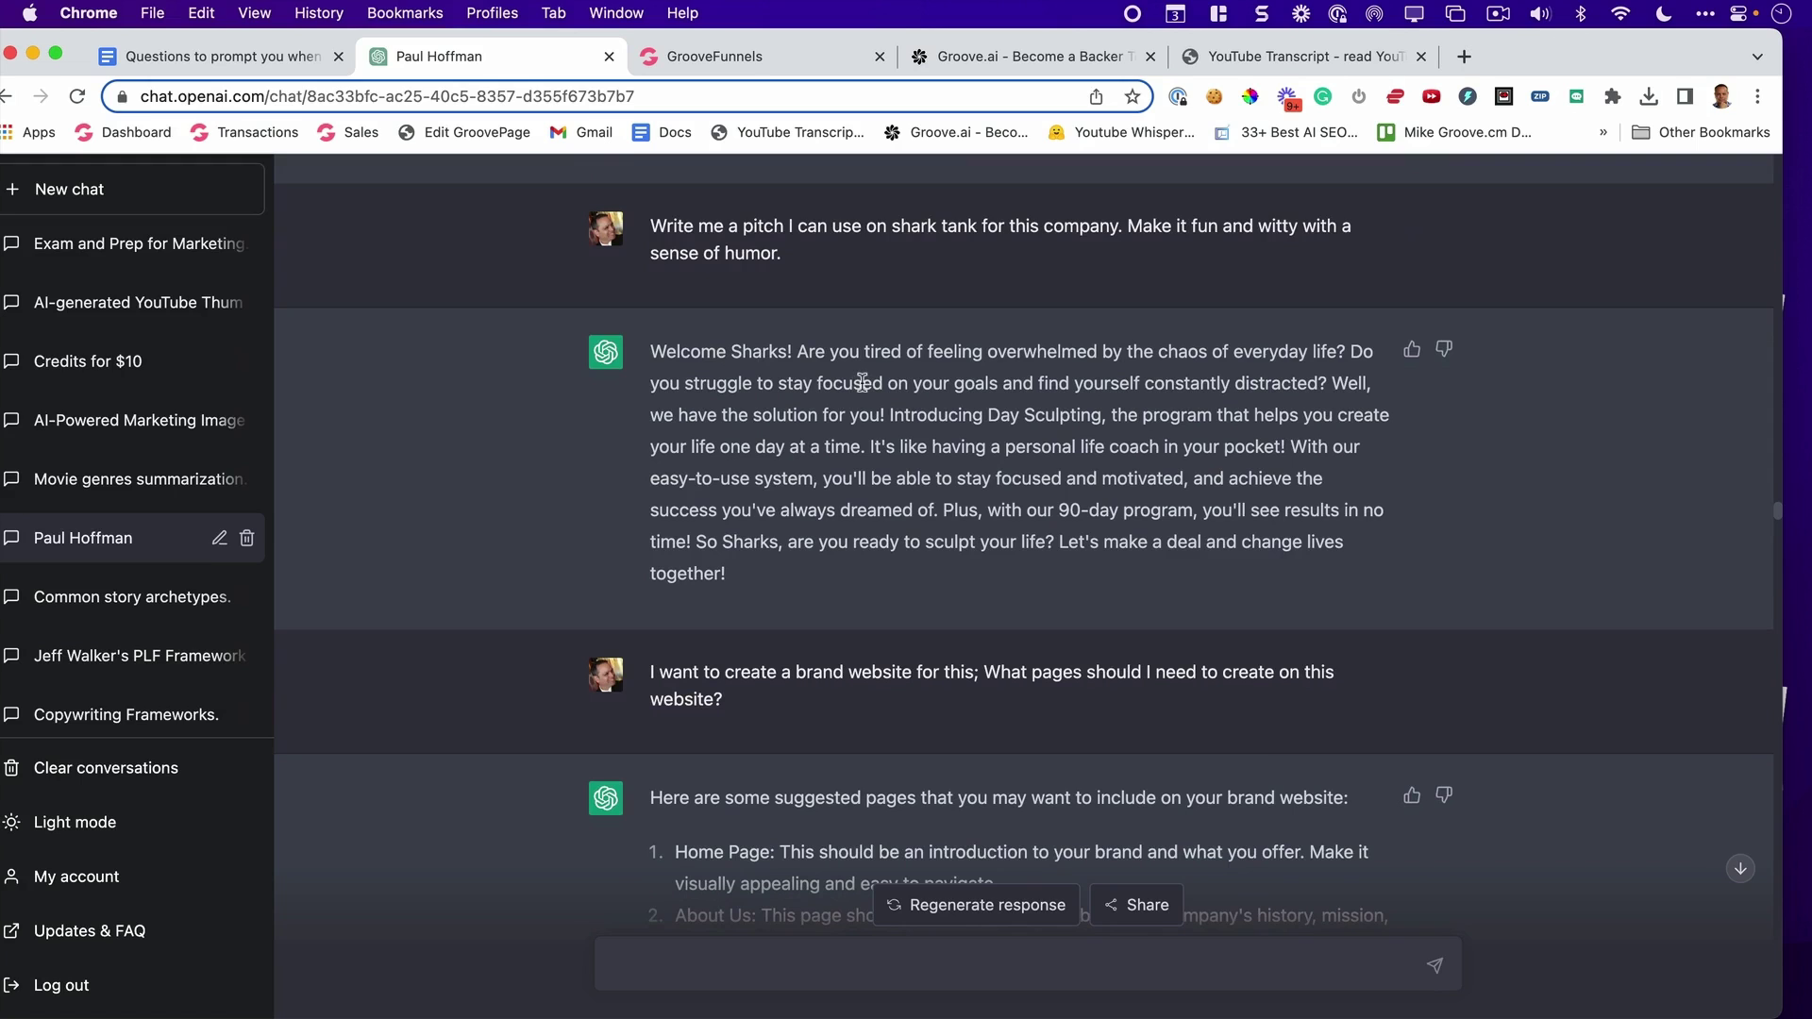
scroll(1132, 321, down, 2)
scroll(1231, 296, down, 2)
scroll(914, 294, down, 1)
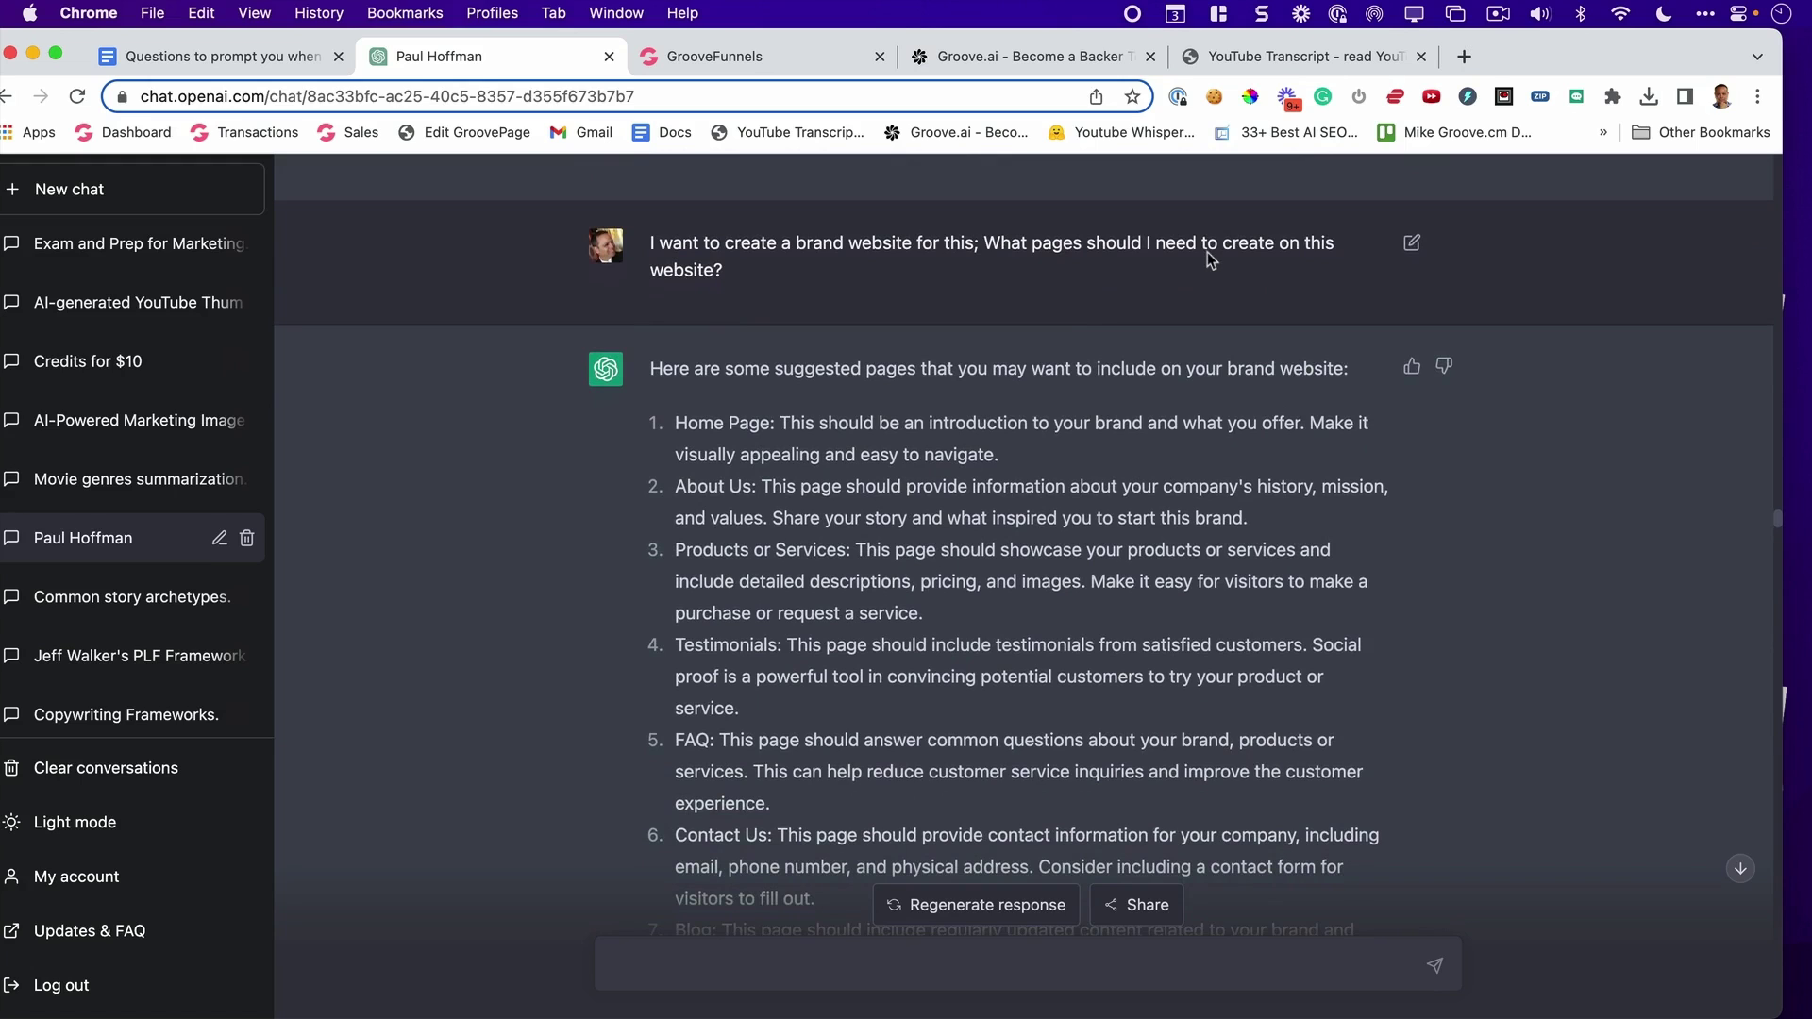
scroll(1106, 268, down, 2)
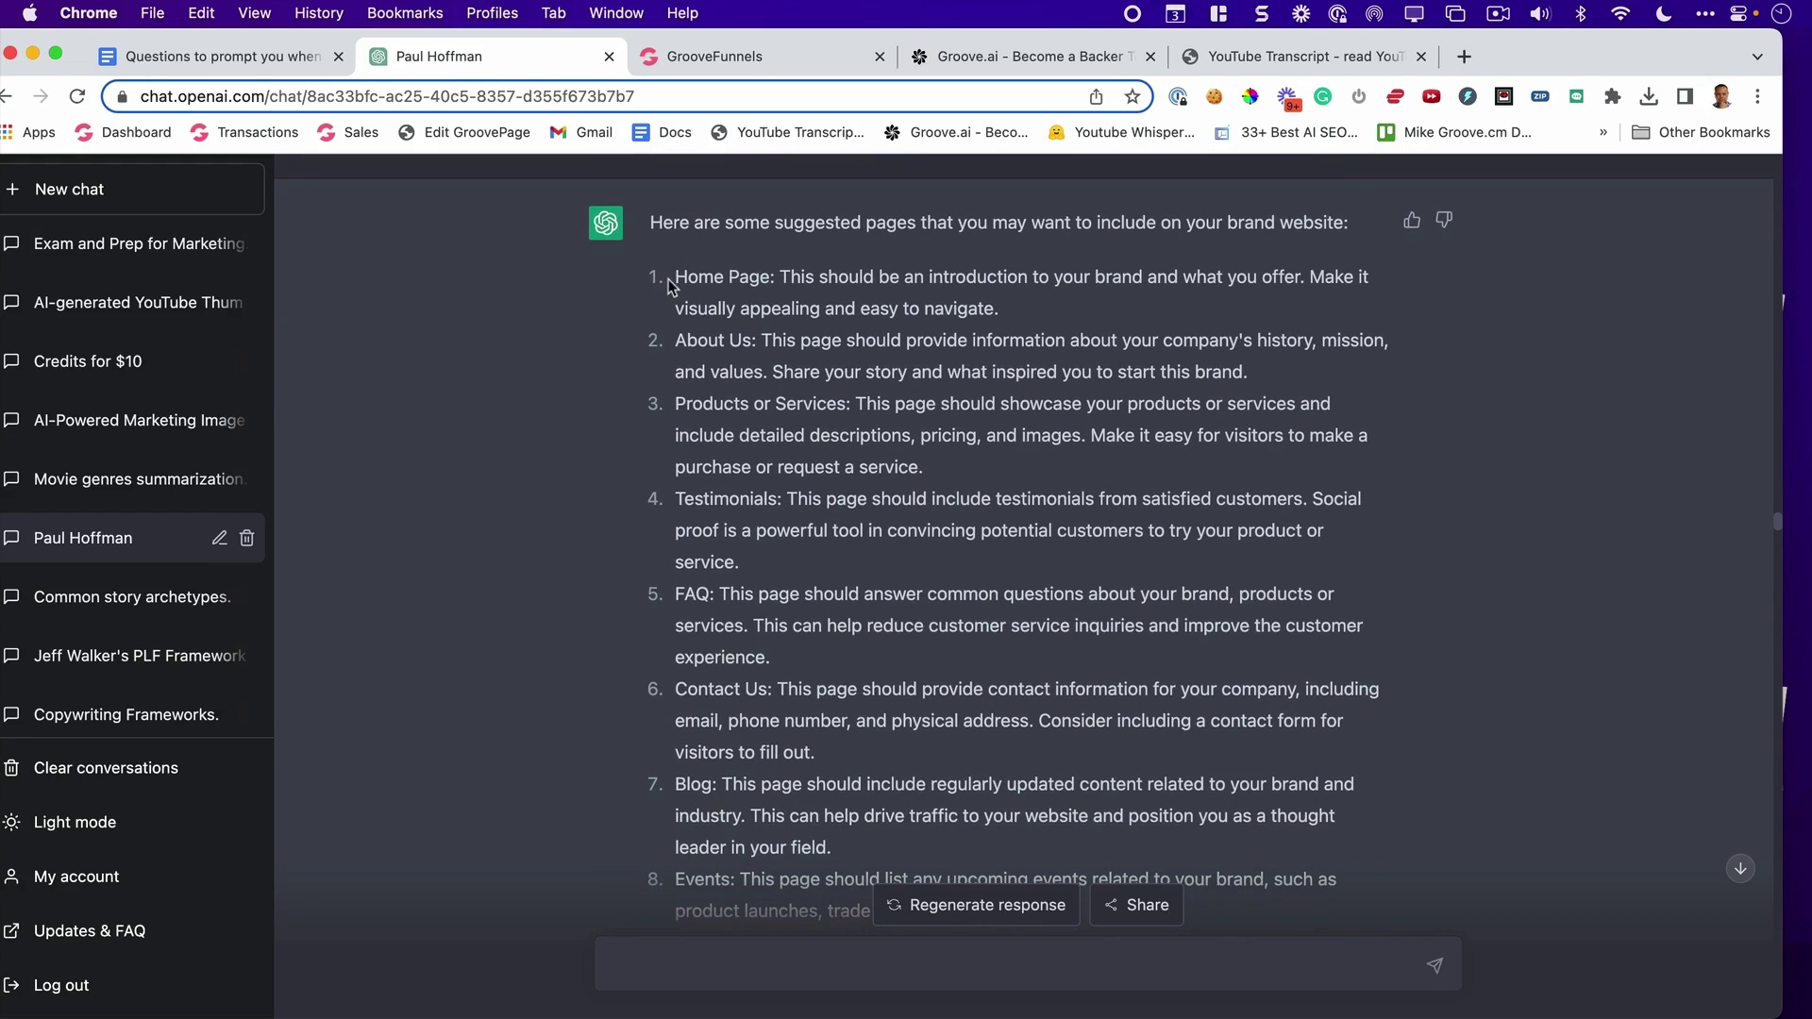
Step: Highlight the Home Page suggestion and the Hero section description
drag(672, 276, 810, 280)
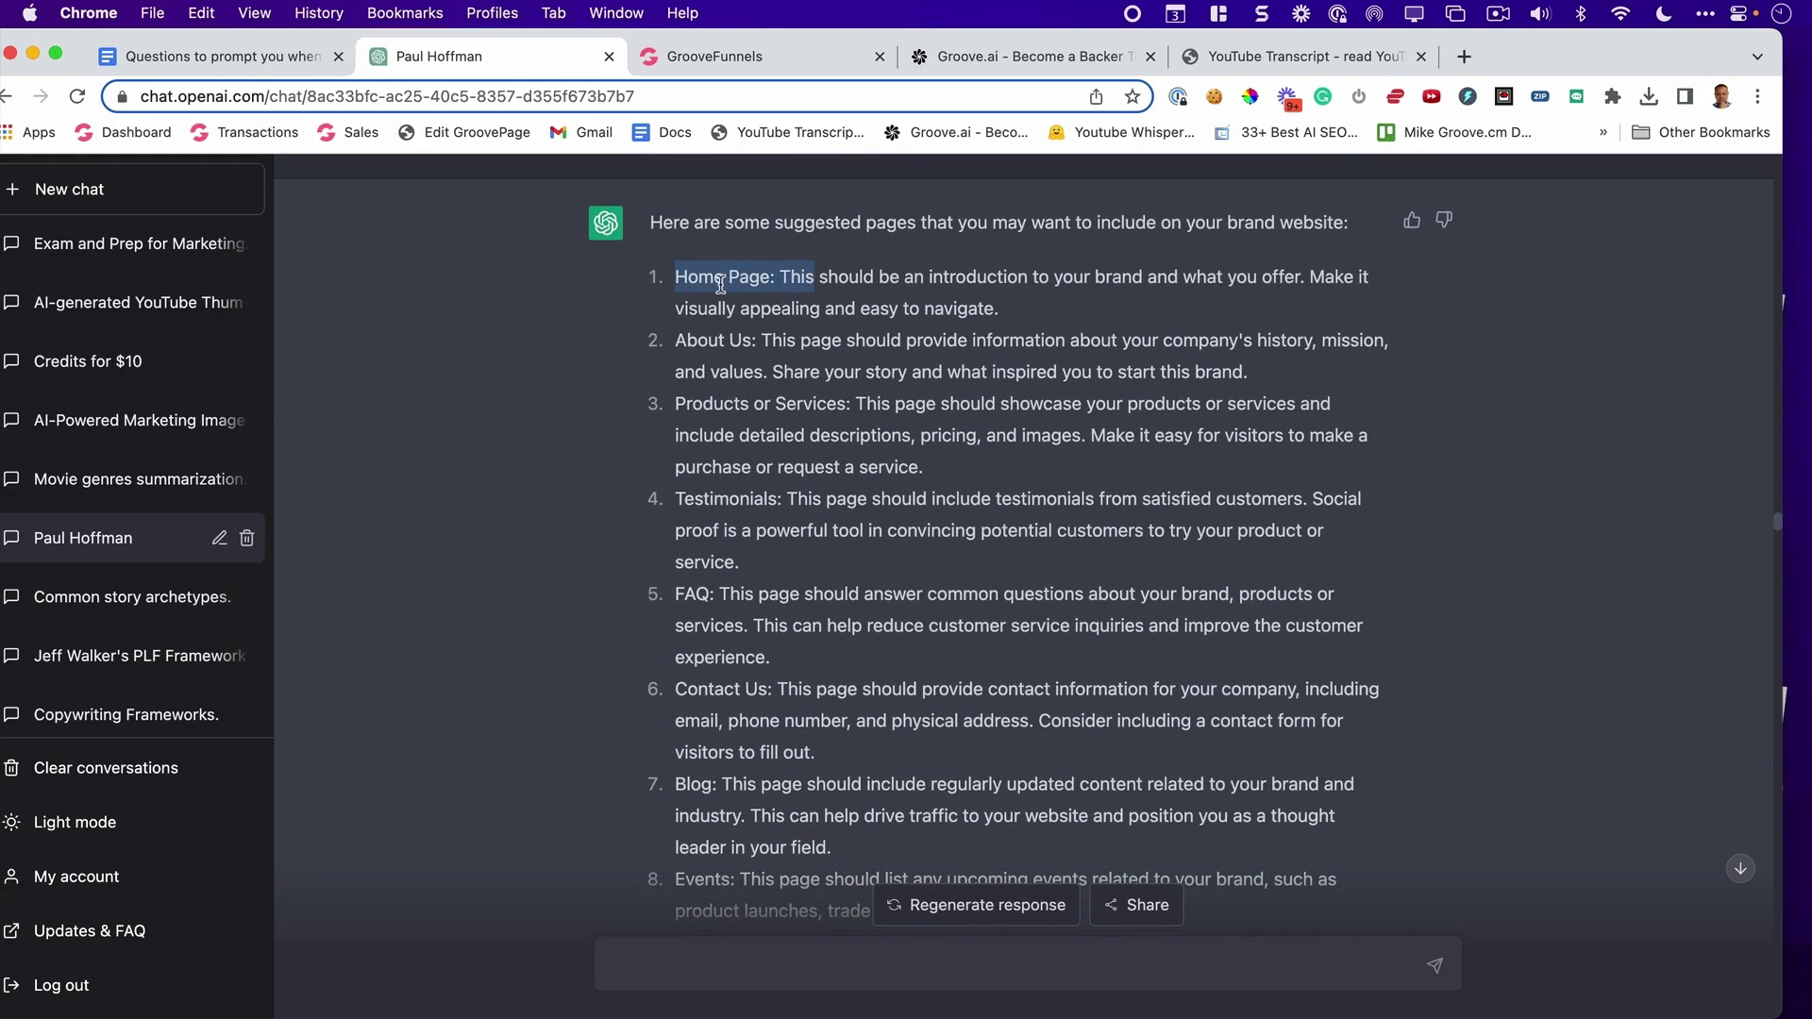
scroll(778, 284, down, 8)
scroll(781, 279, down, 3)
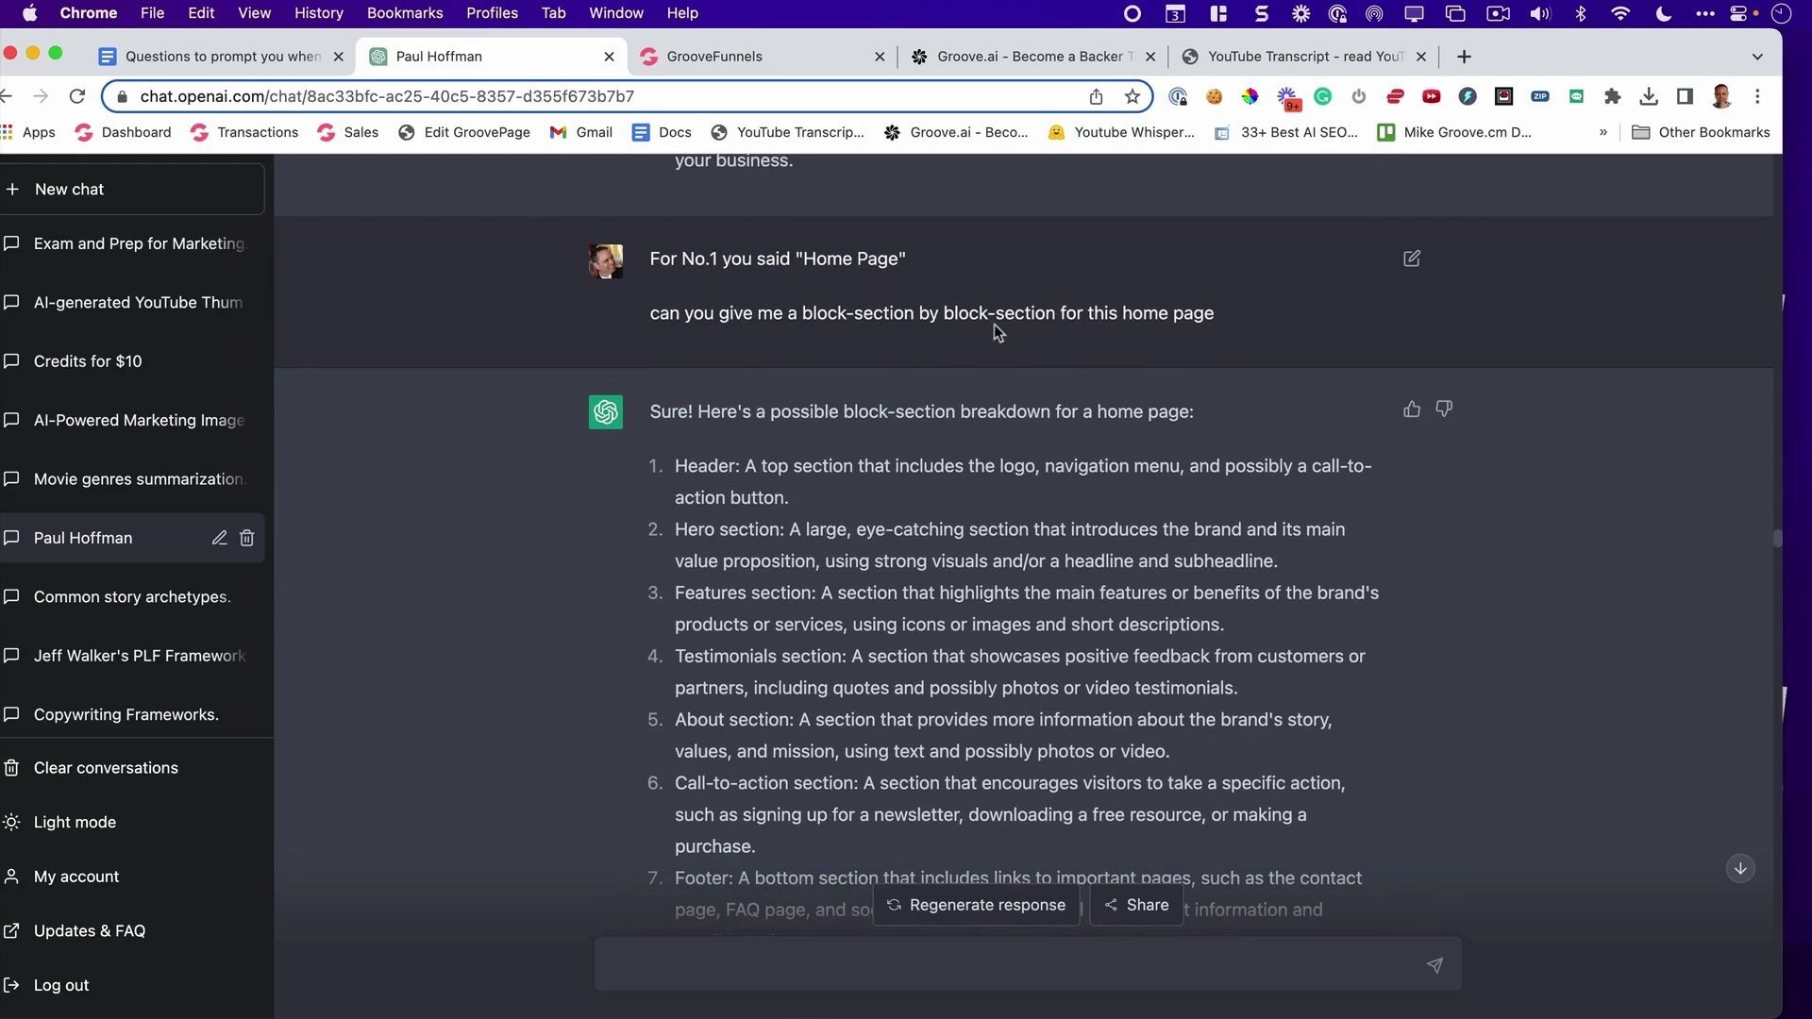
scroll(1321, 338, down, 3)
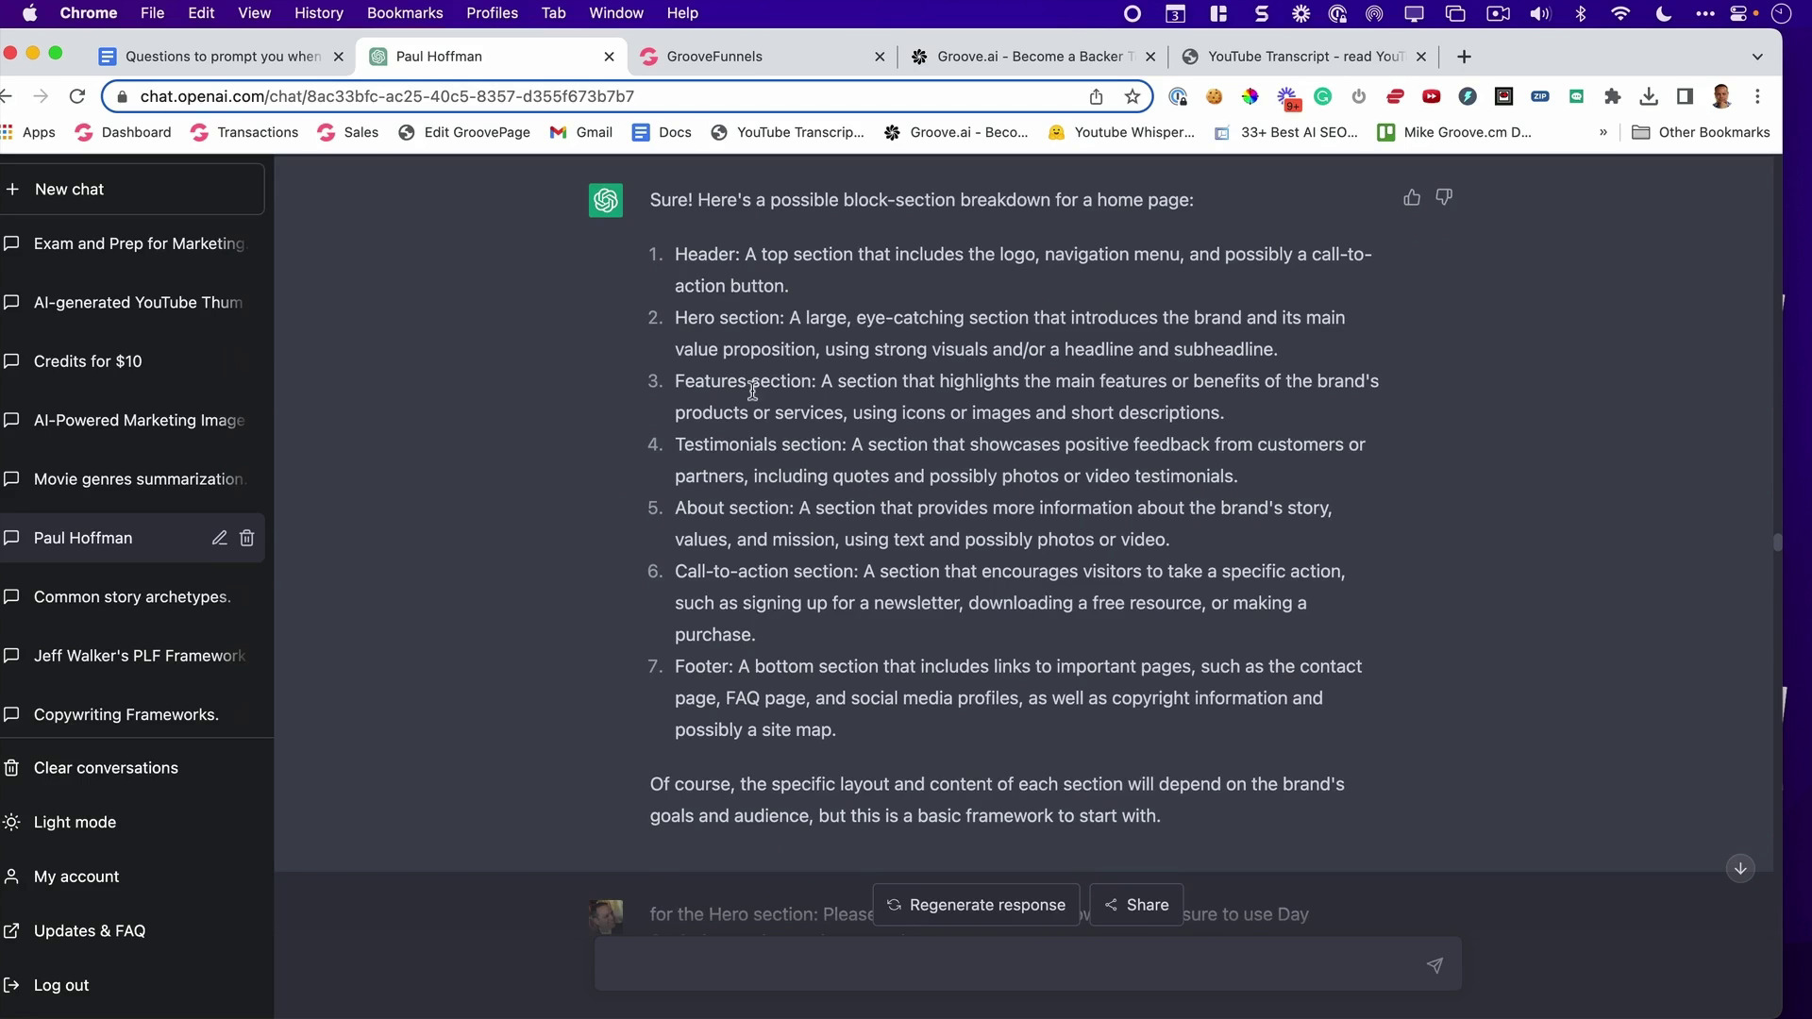
drag(1279, 350, 688, 318)
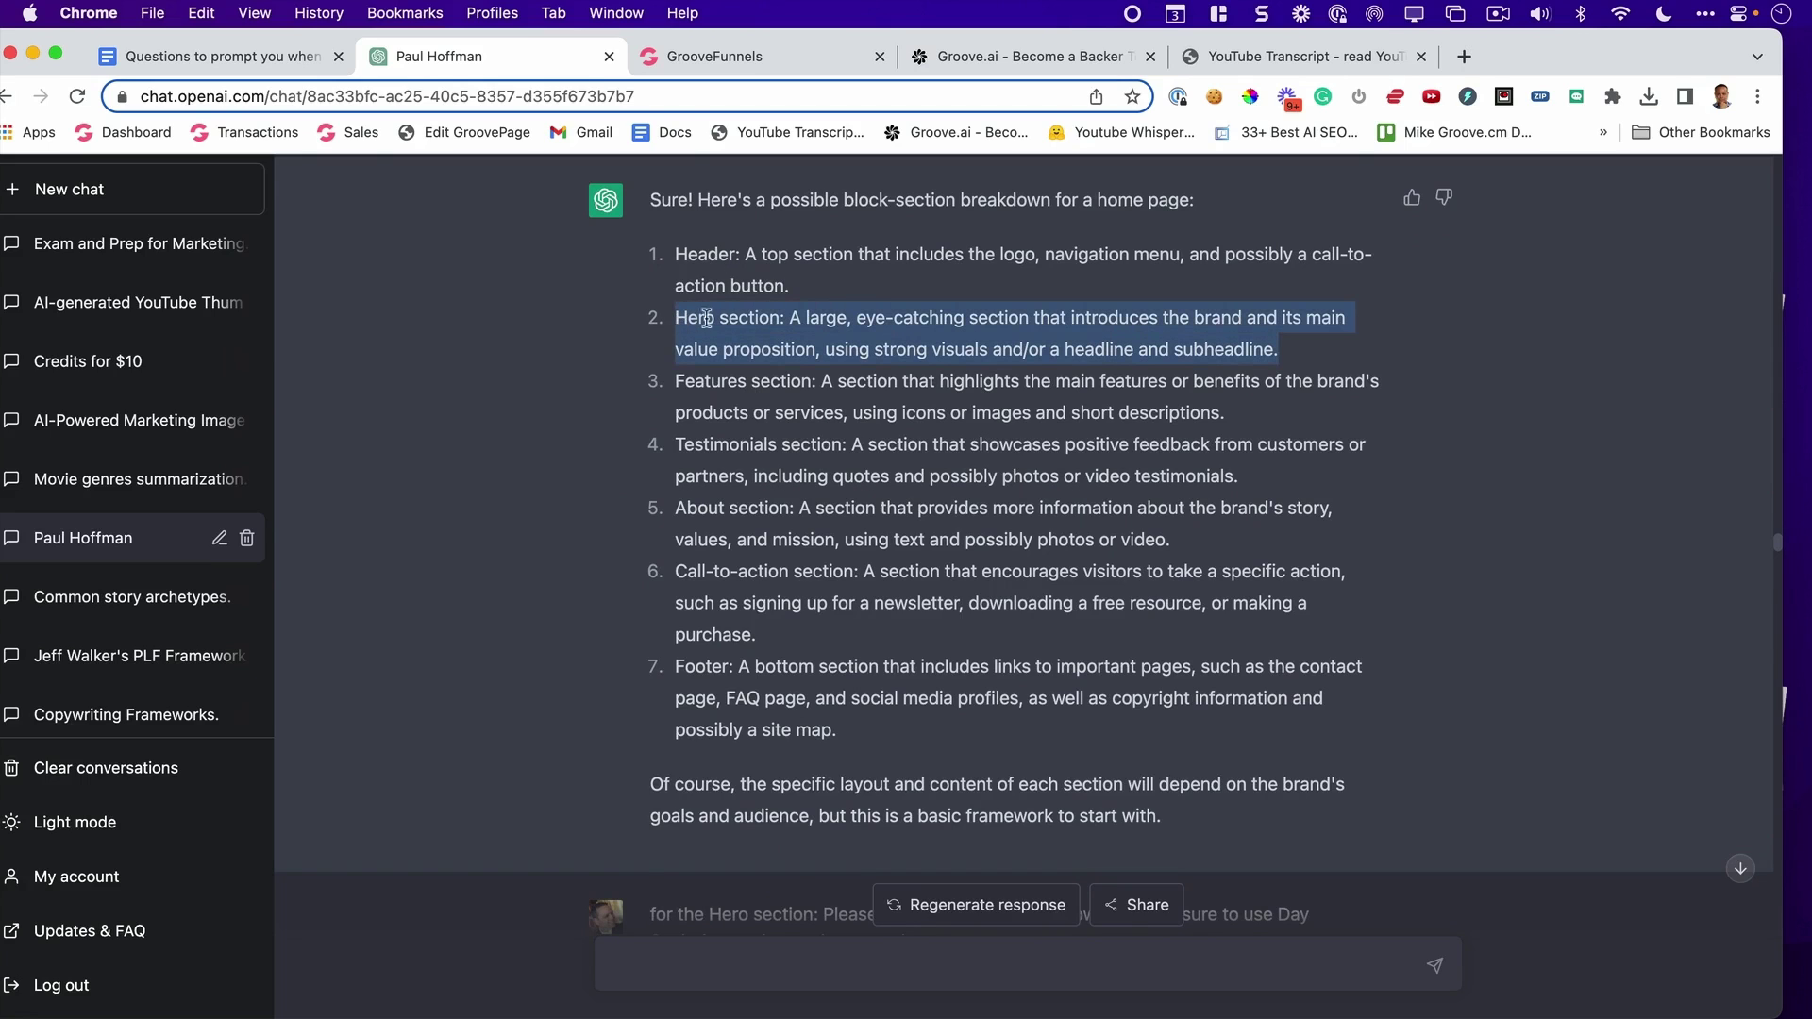
scroll(755, 316, down, 5)
scroll(766, 315, down, 4)
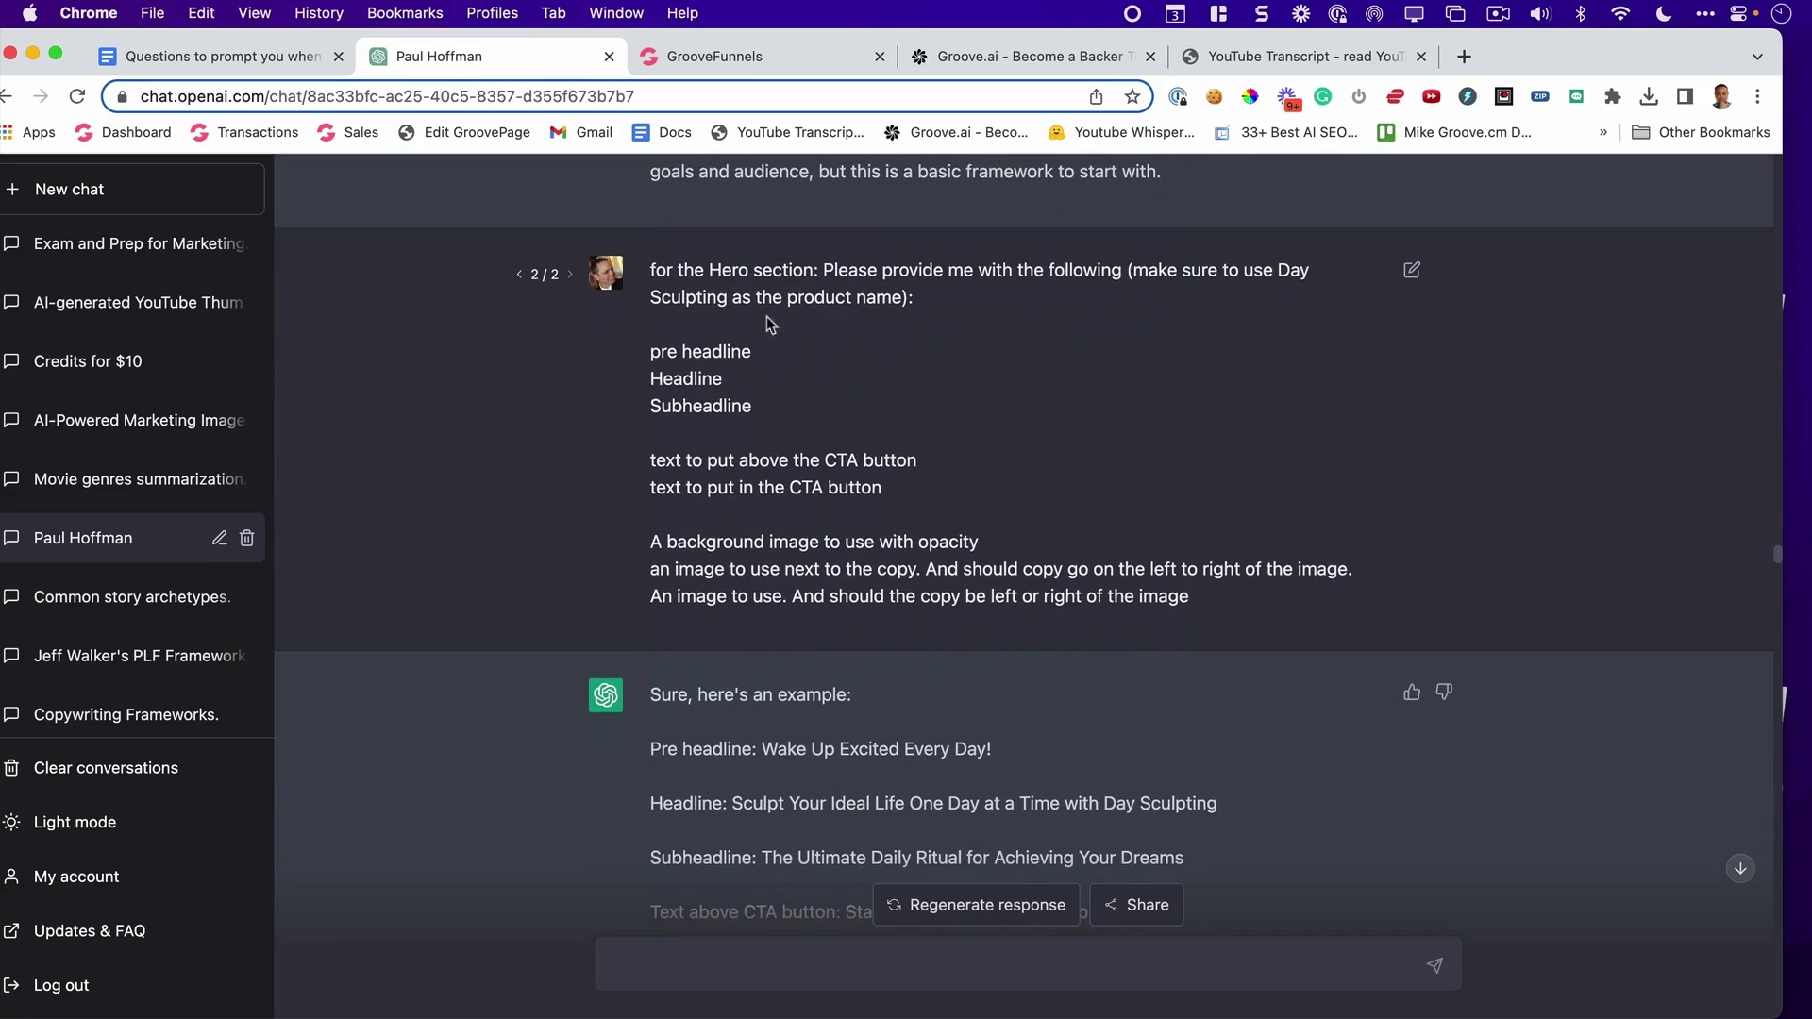
Step: Highlight the hero request's line about text above the CTA, then view the GroovePages hero
drag(709, 273, 950, 276)
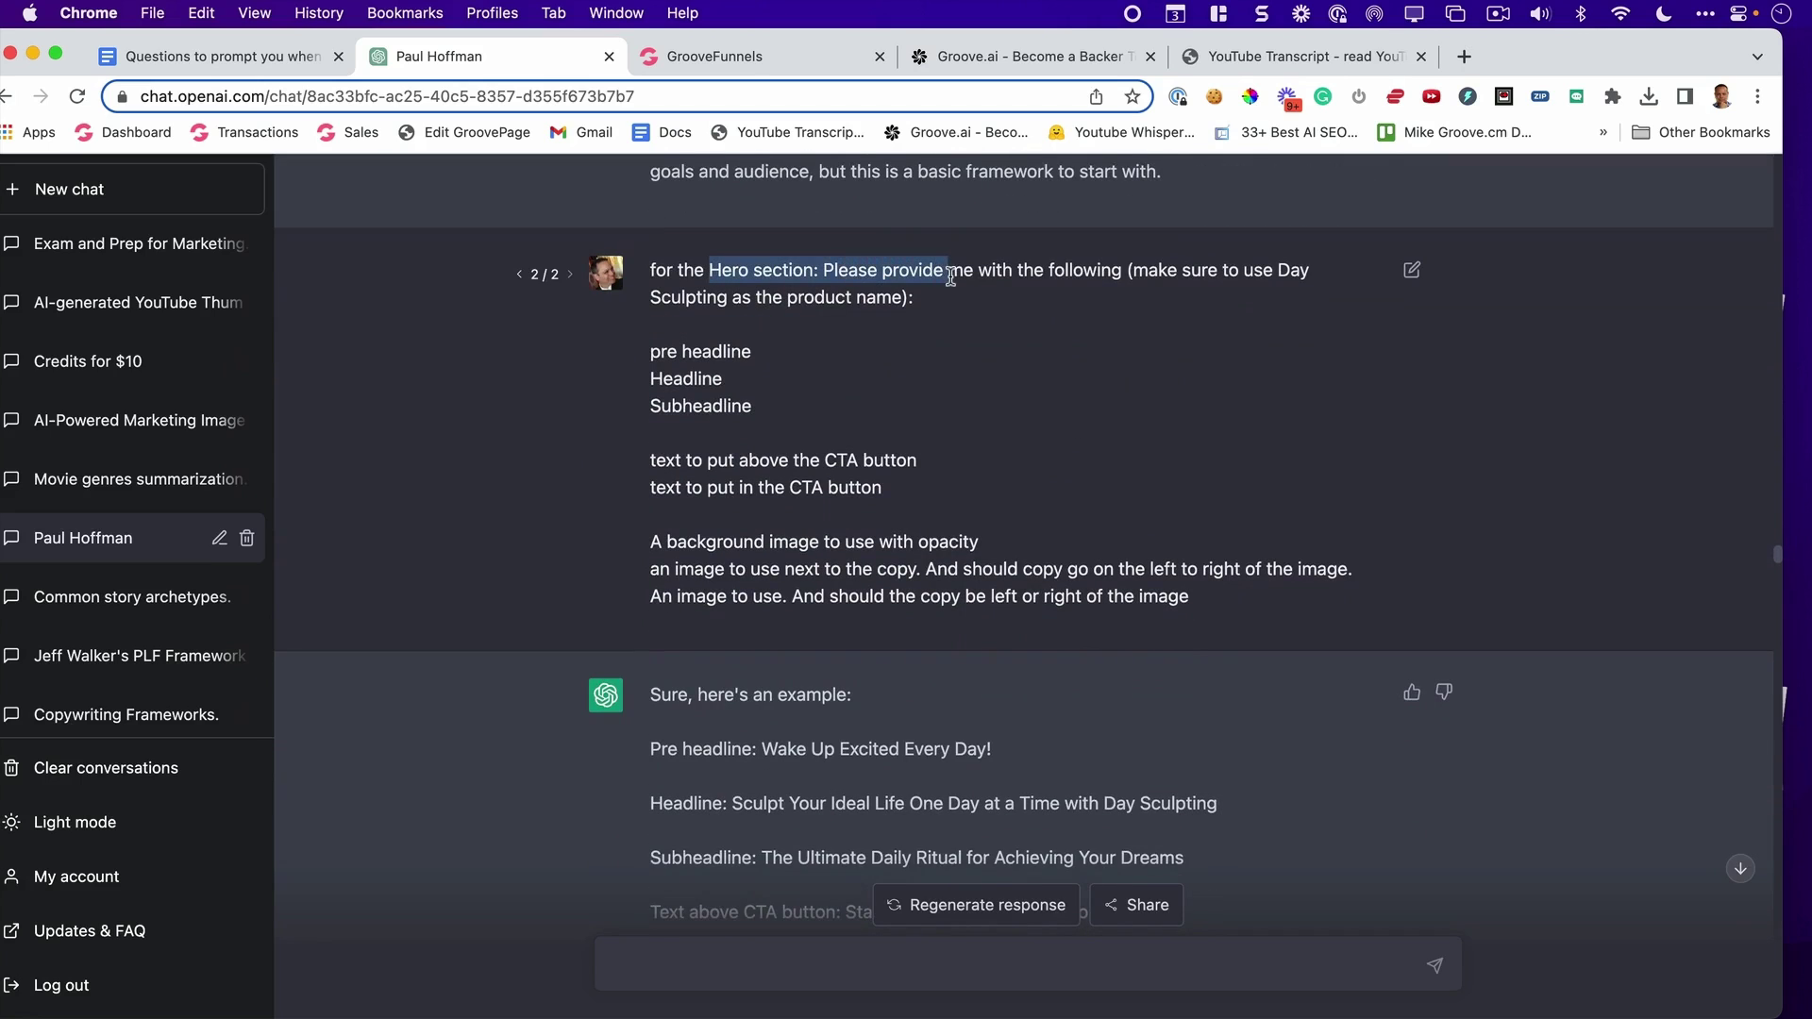
click(950, 277)
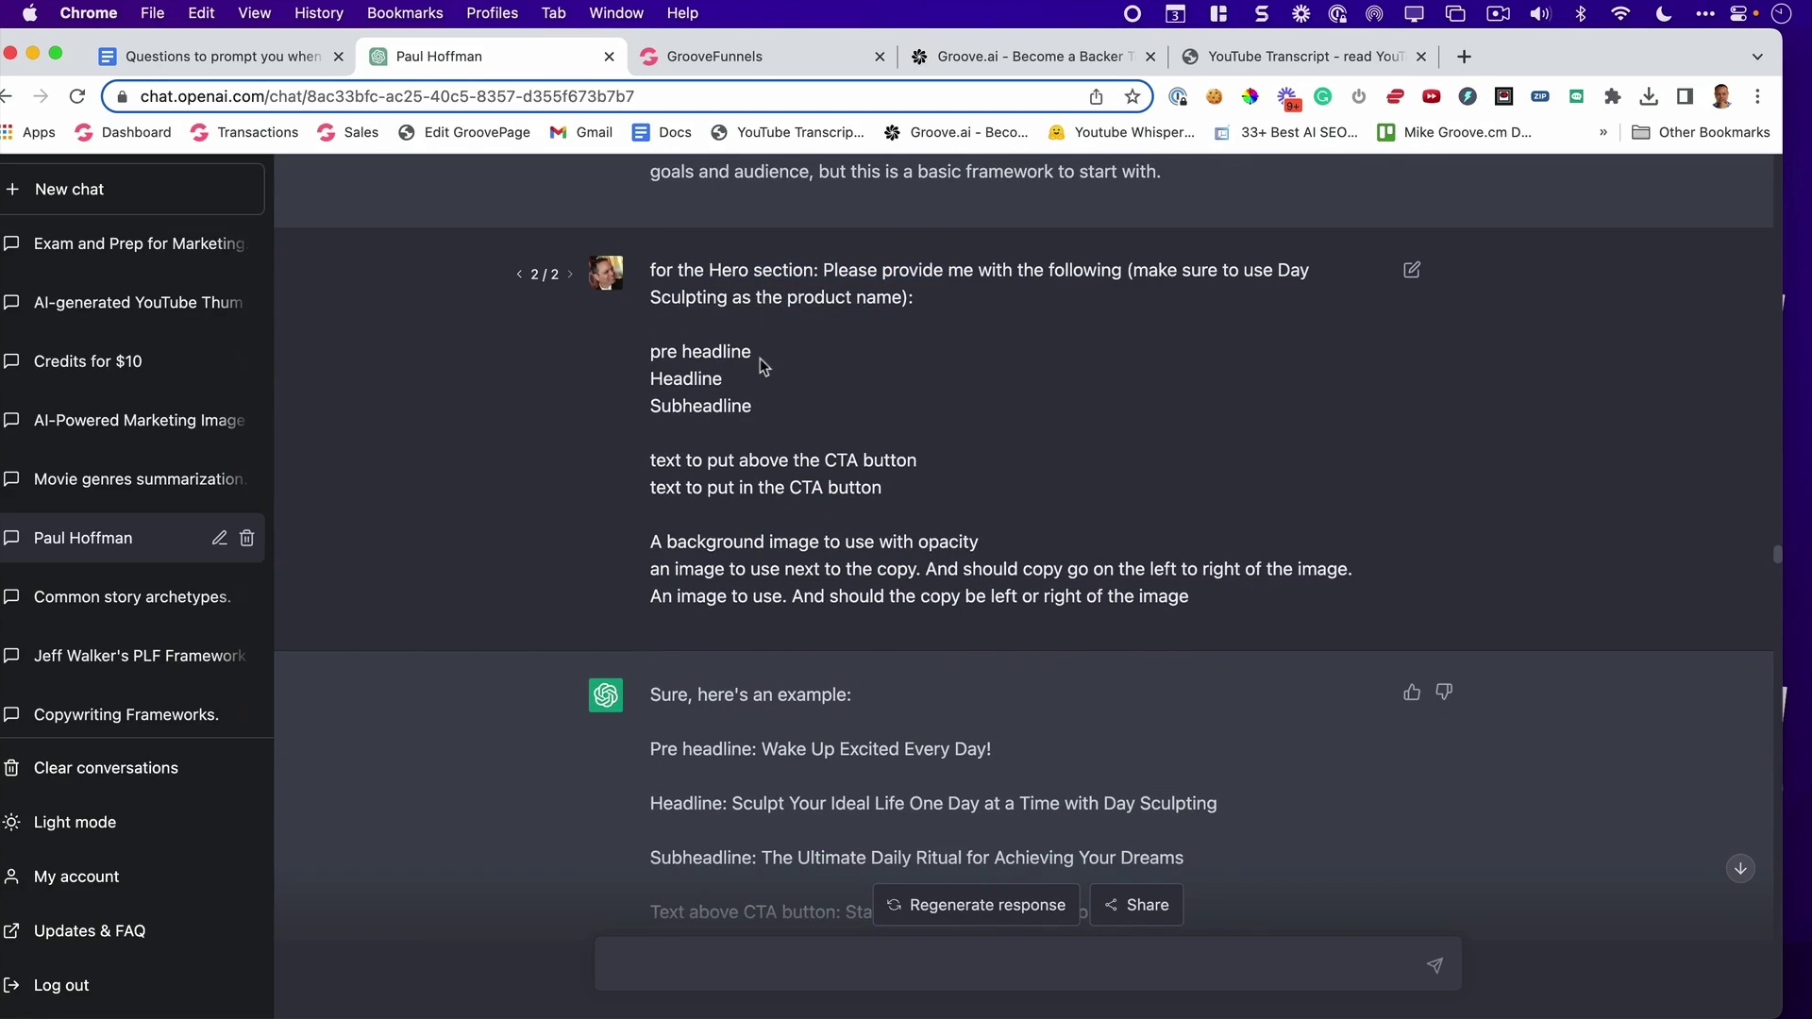
drag(759, 359, 762, 404)
click(762, 403)
drag(656, 460, 981, 542)
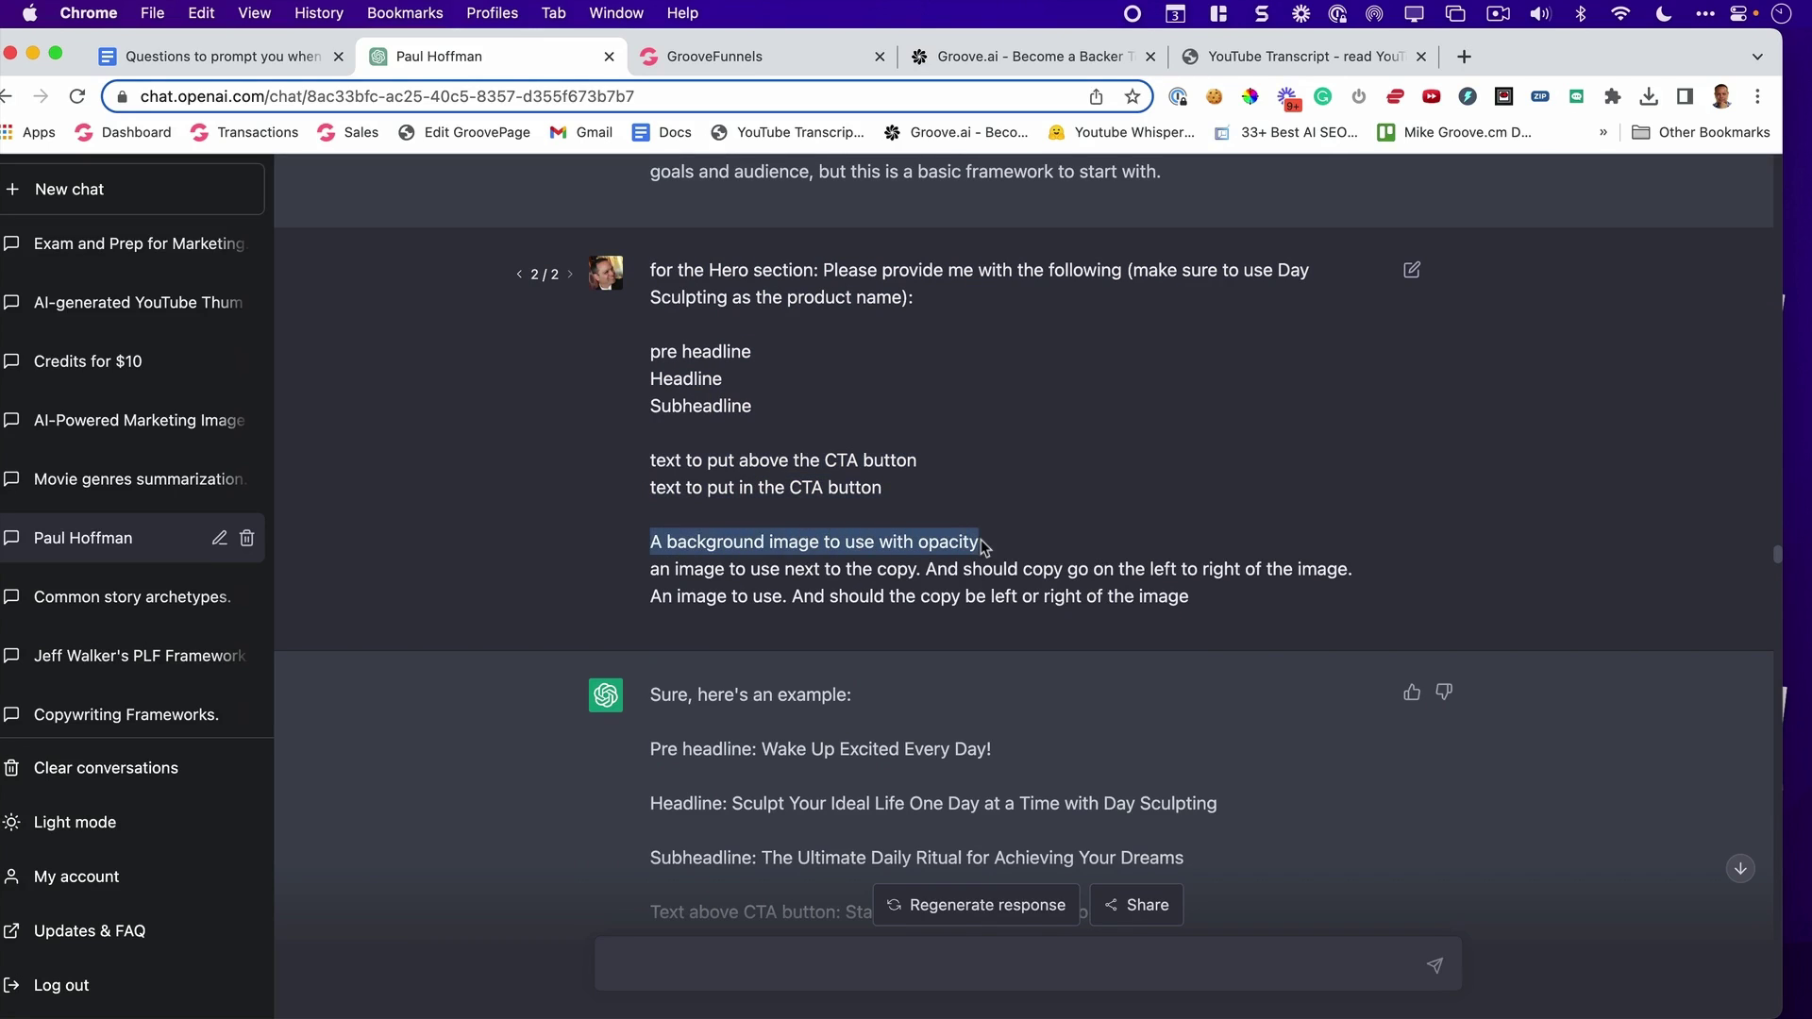
scroll(987, 542, down, 2)
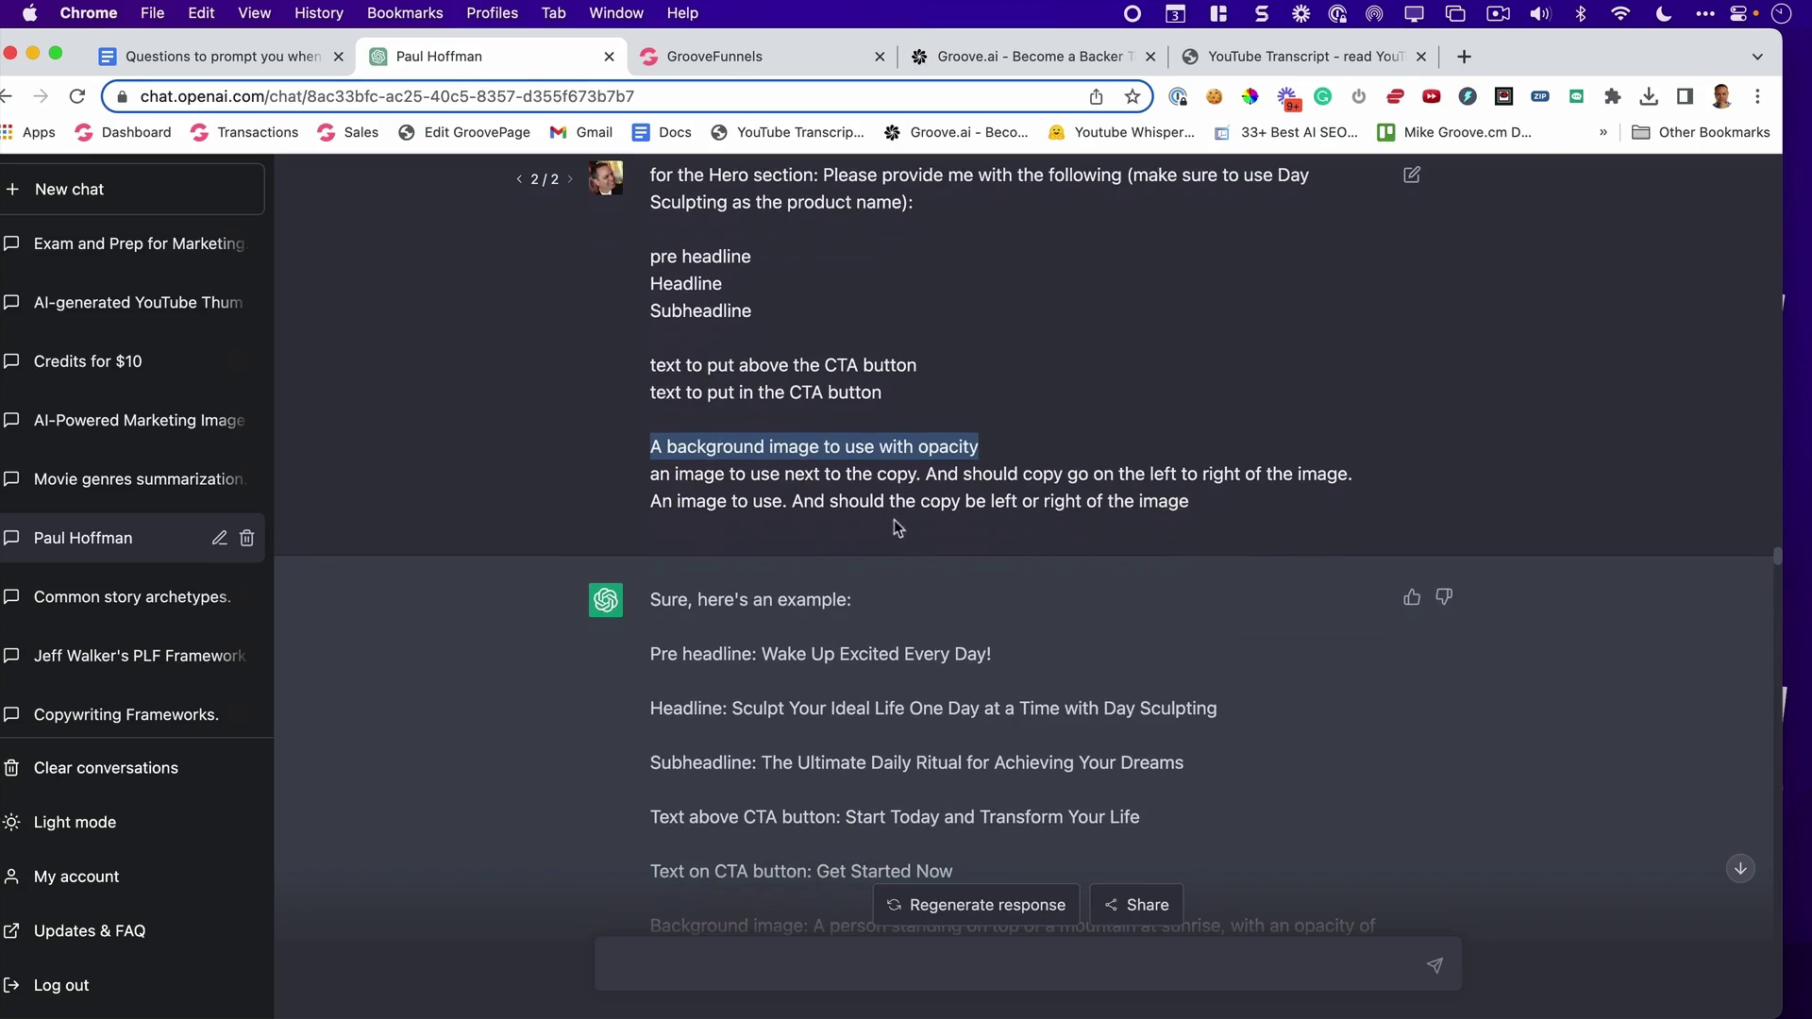
click(814, 500)
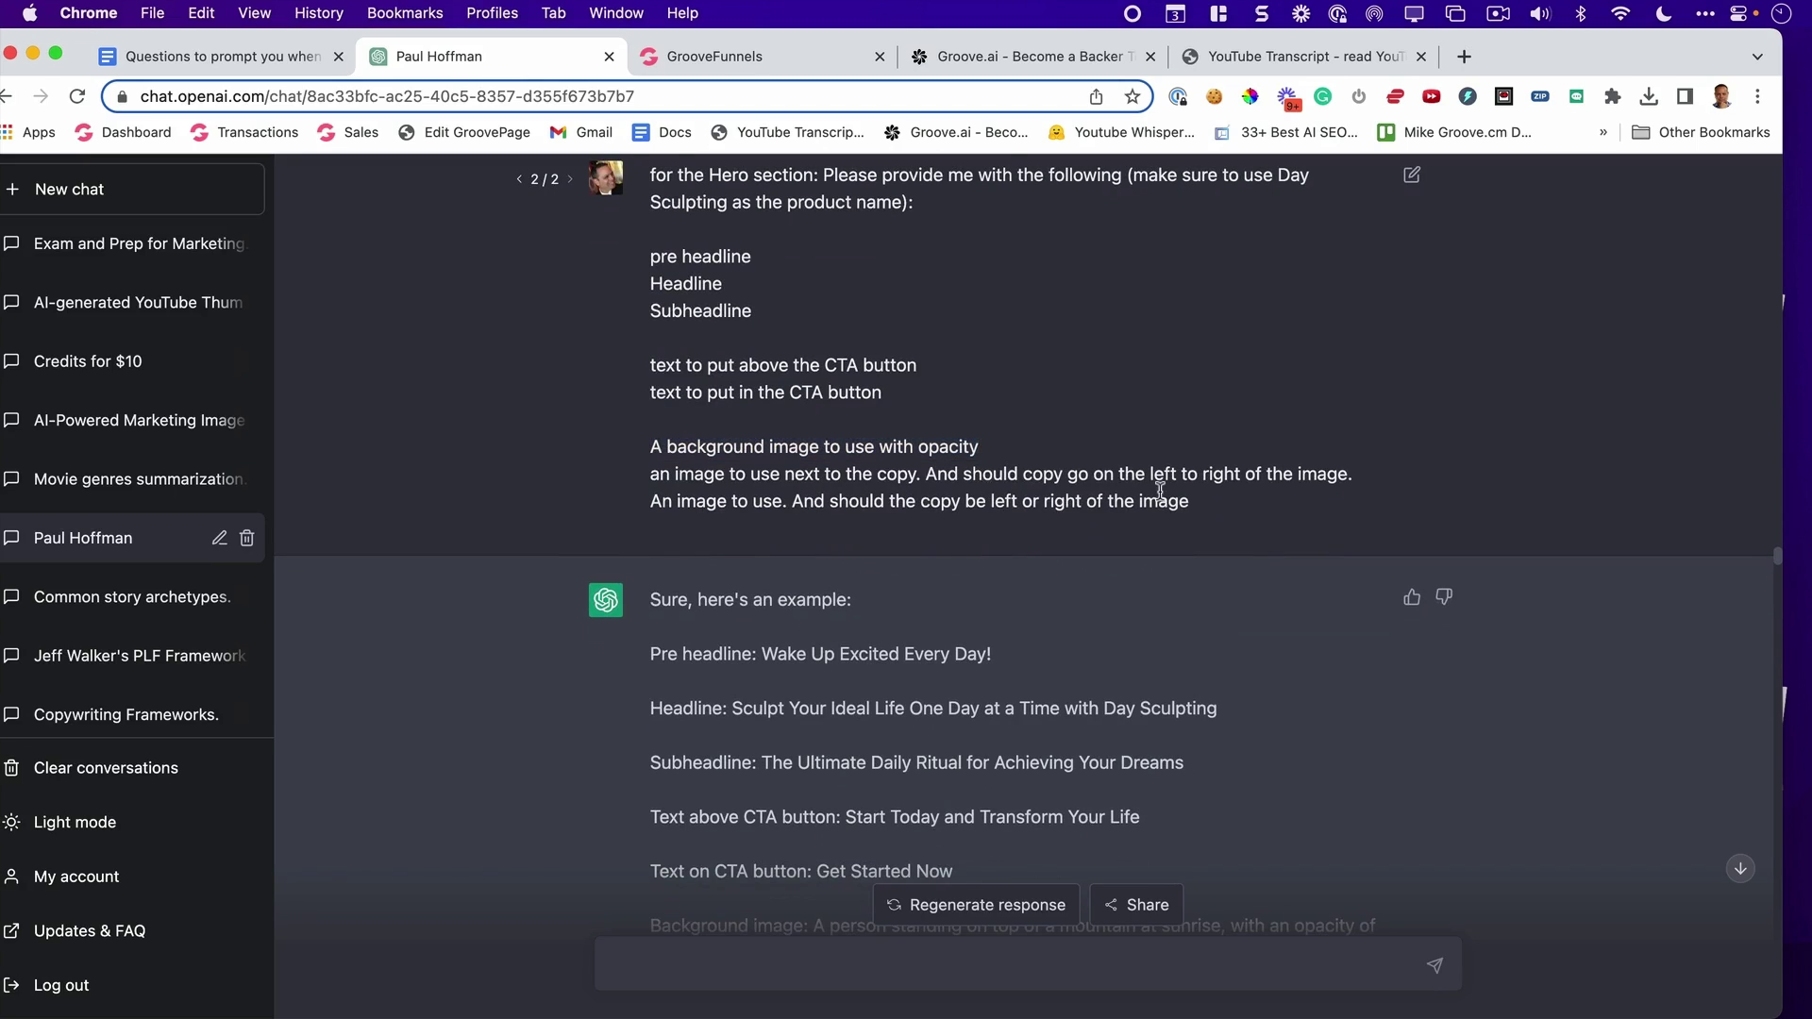
scroll(1110, 485, up, 3)
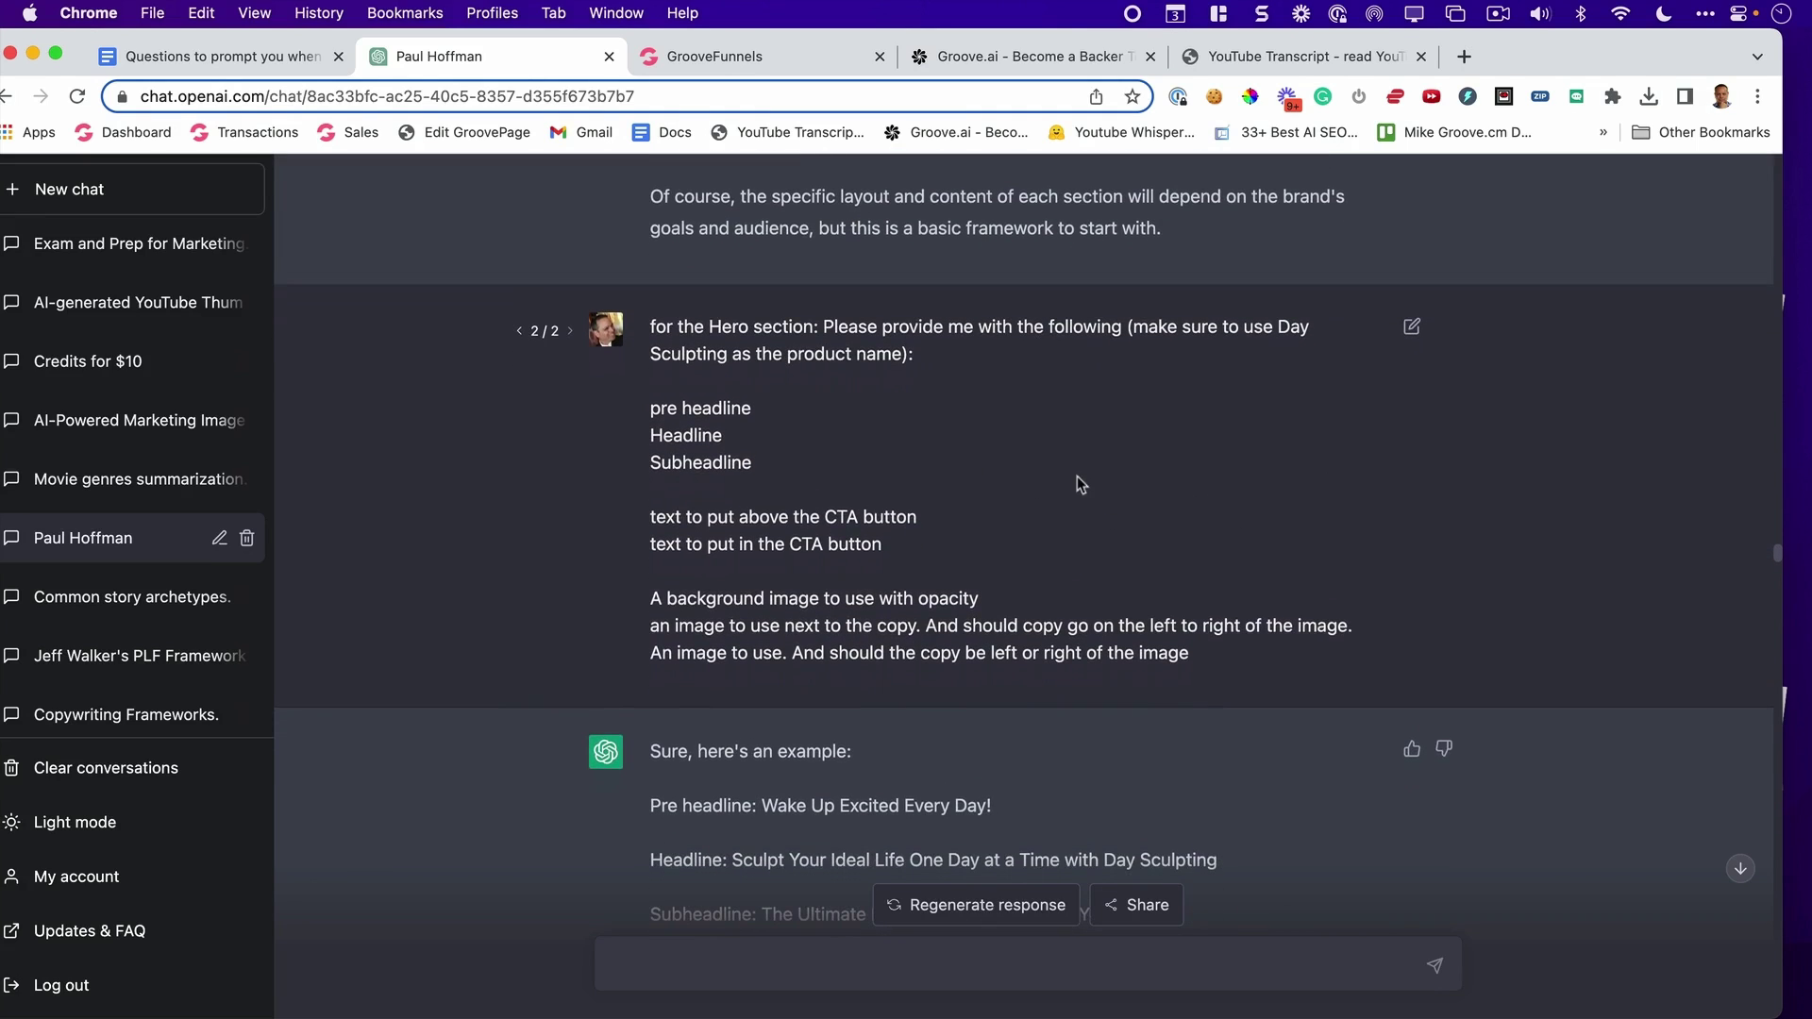
click(769, 59)
Step: Back in ChatGPT, read through the hero example copy, highlighting the 'Get Started Now' button text
scroll(823, 458, down, 2)
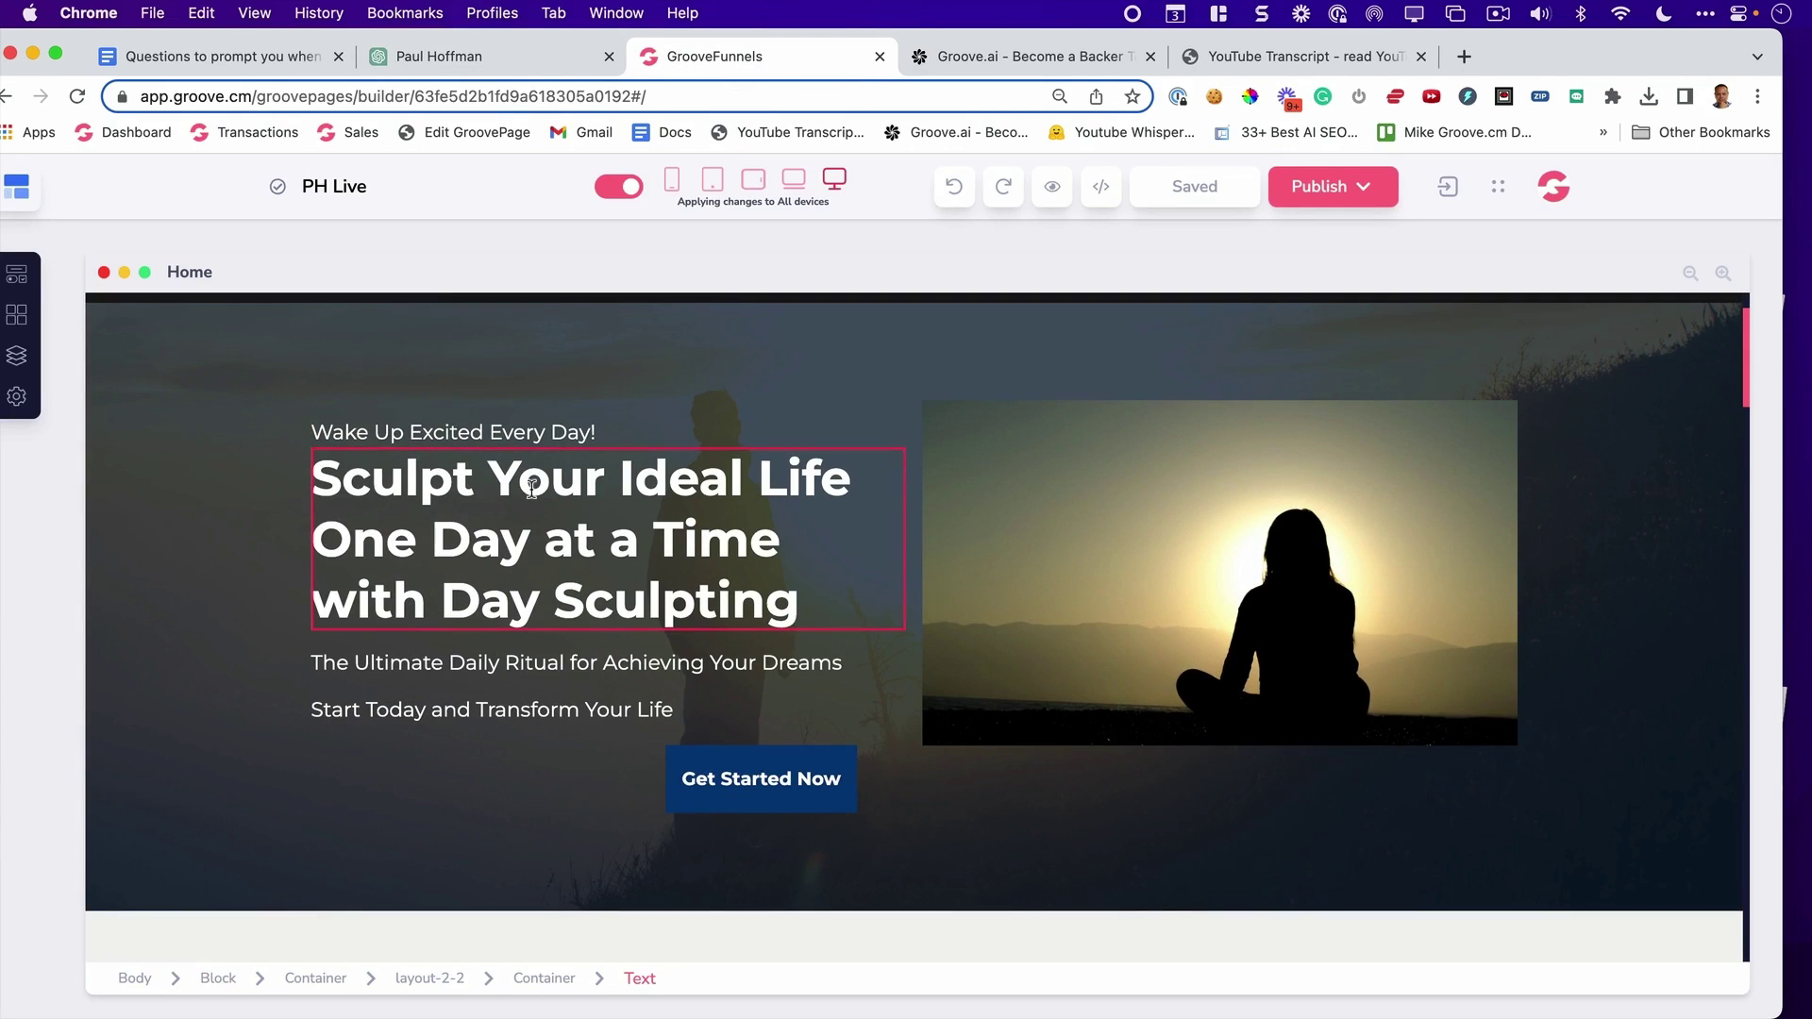
click(525, 59)
scroll(745, 421, down, 5)
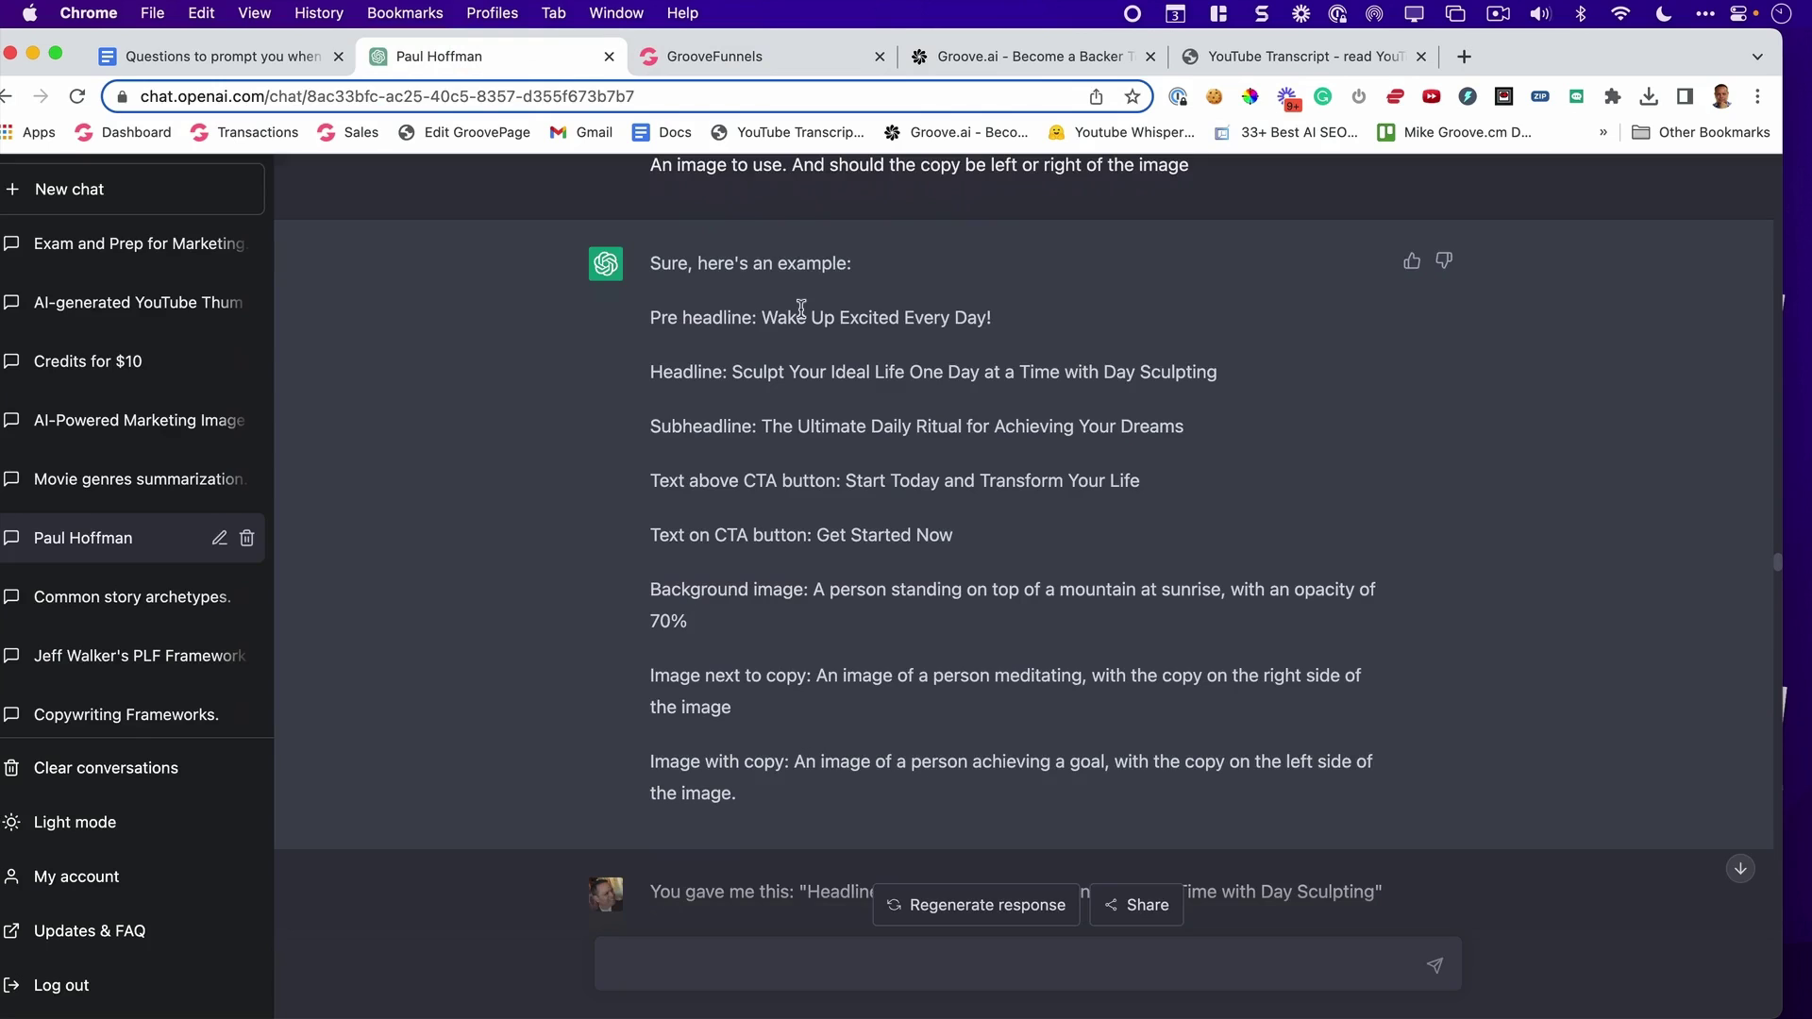
scroll(784, 330, up, 1)
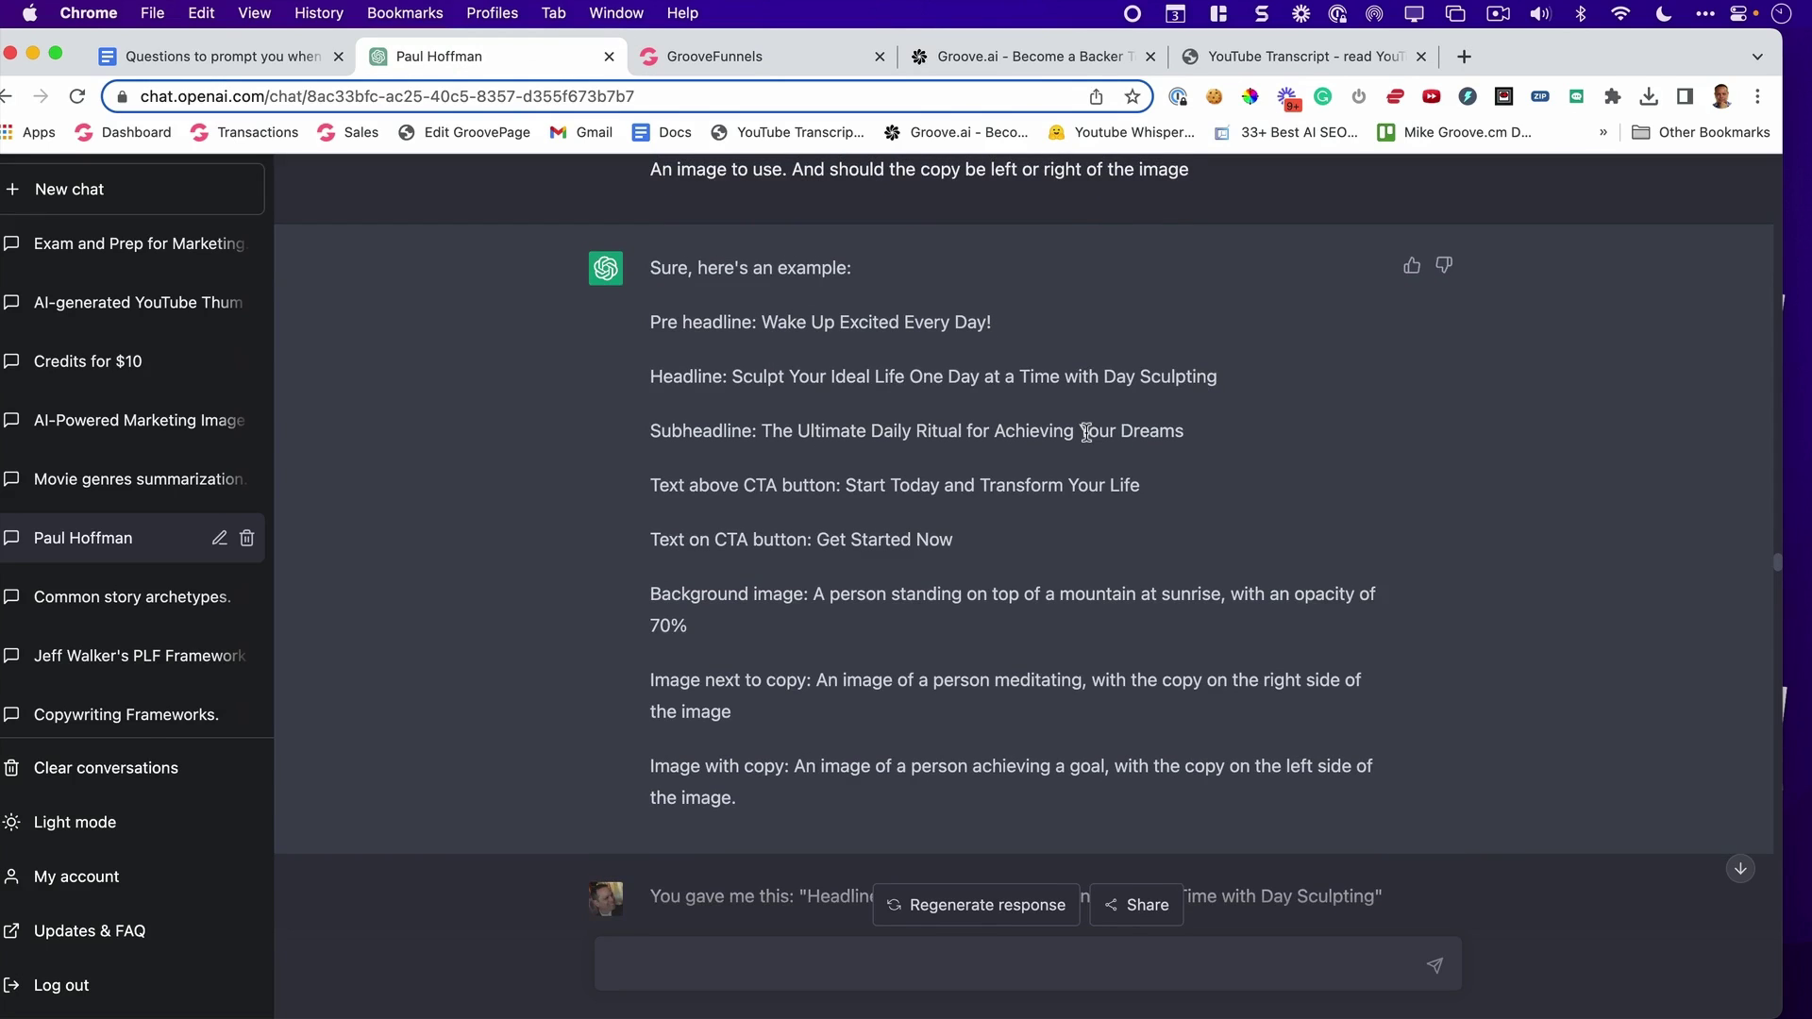
scroll(1083, 429, down, 1)
drag(766, 425, 1101, 426)
drag(817, 480, 912, 481)
click(807, 547)
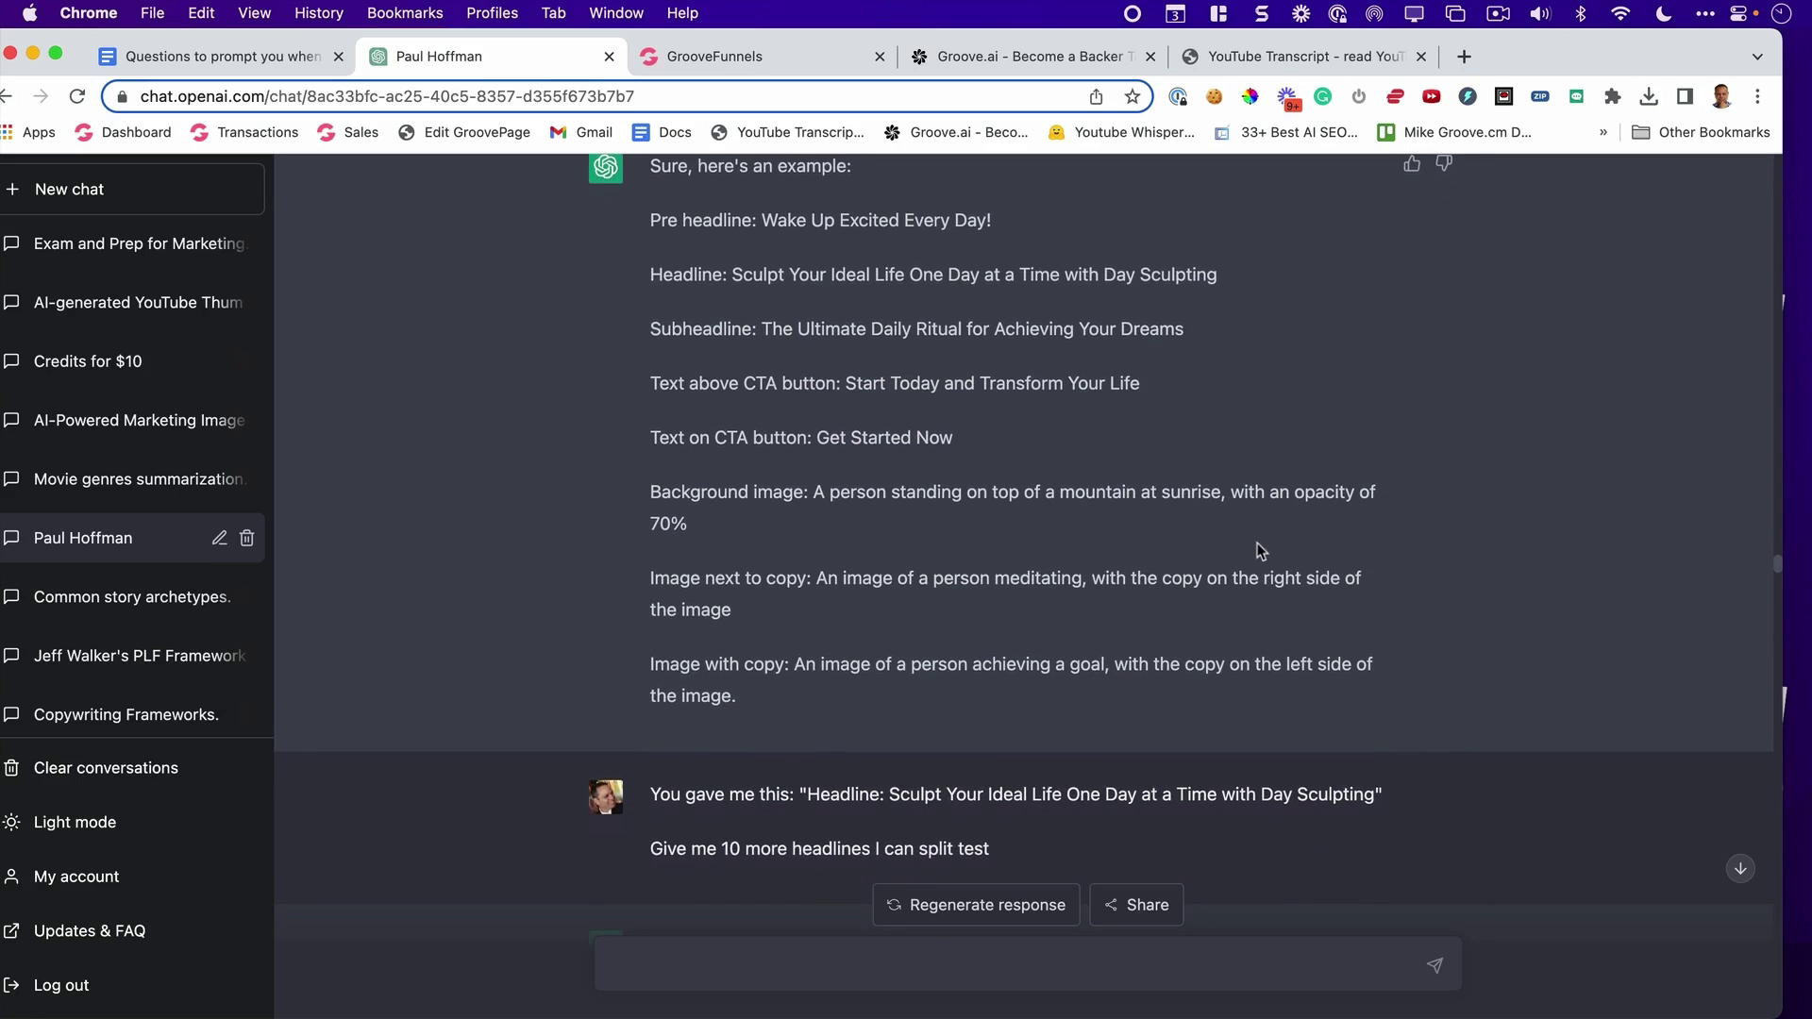
Step: In GroovePages, select the whole hero block and view its background image settings
key(ctrl+Tab)
click(1650, 853)
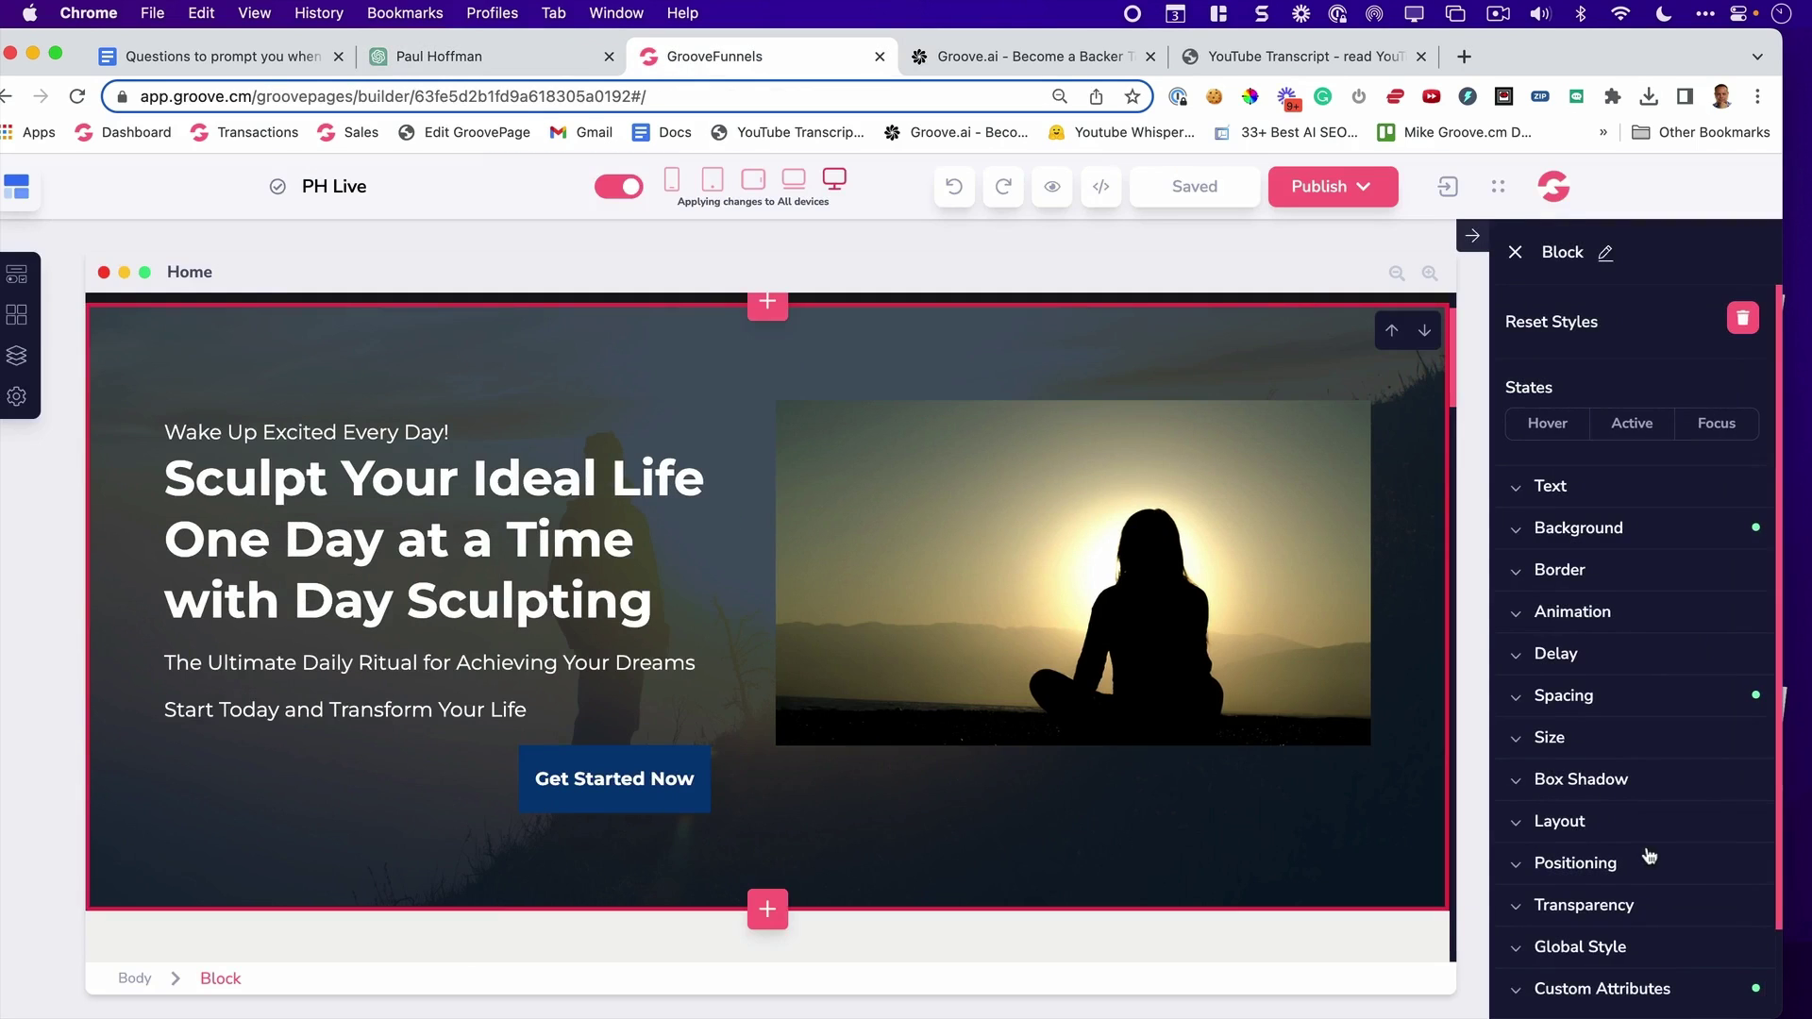
click(1657, 530)
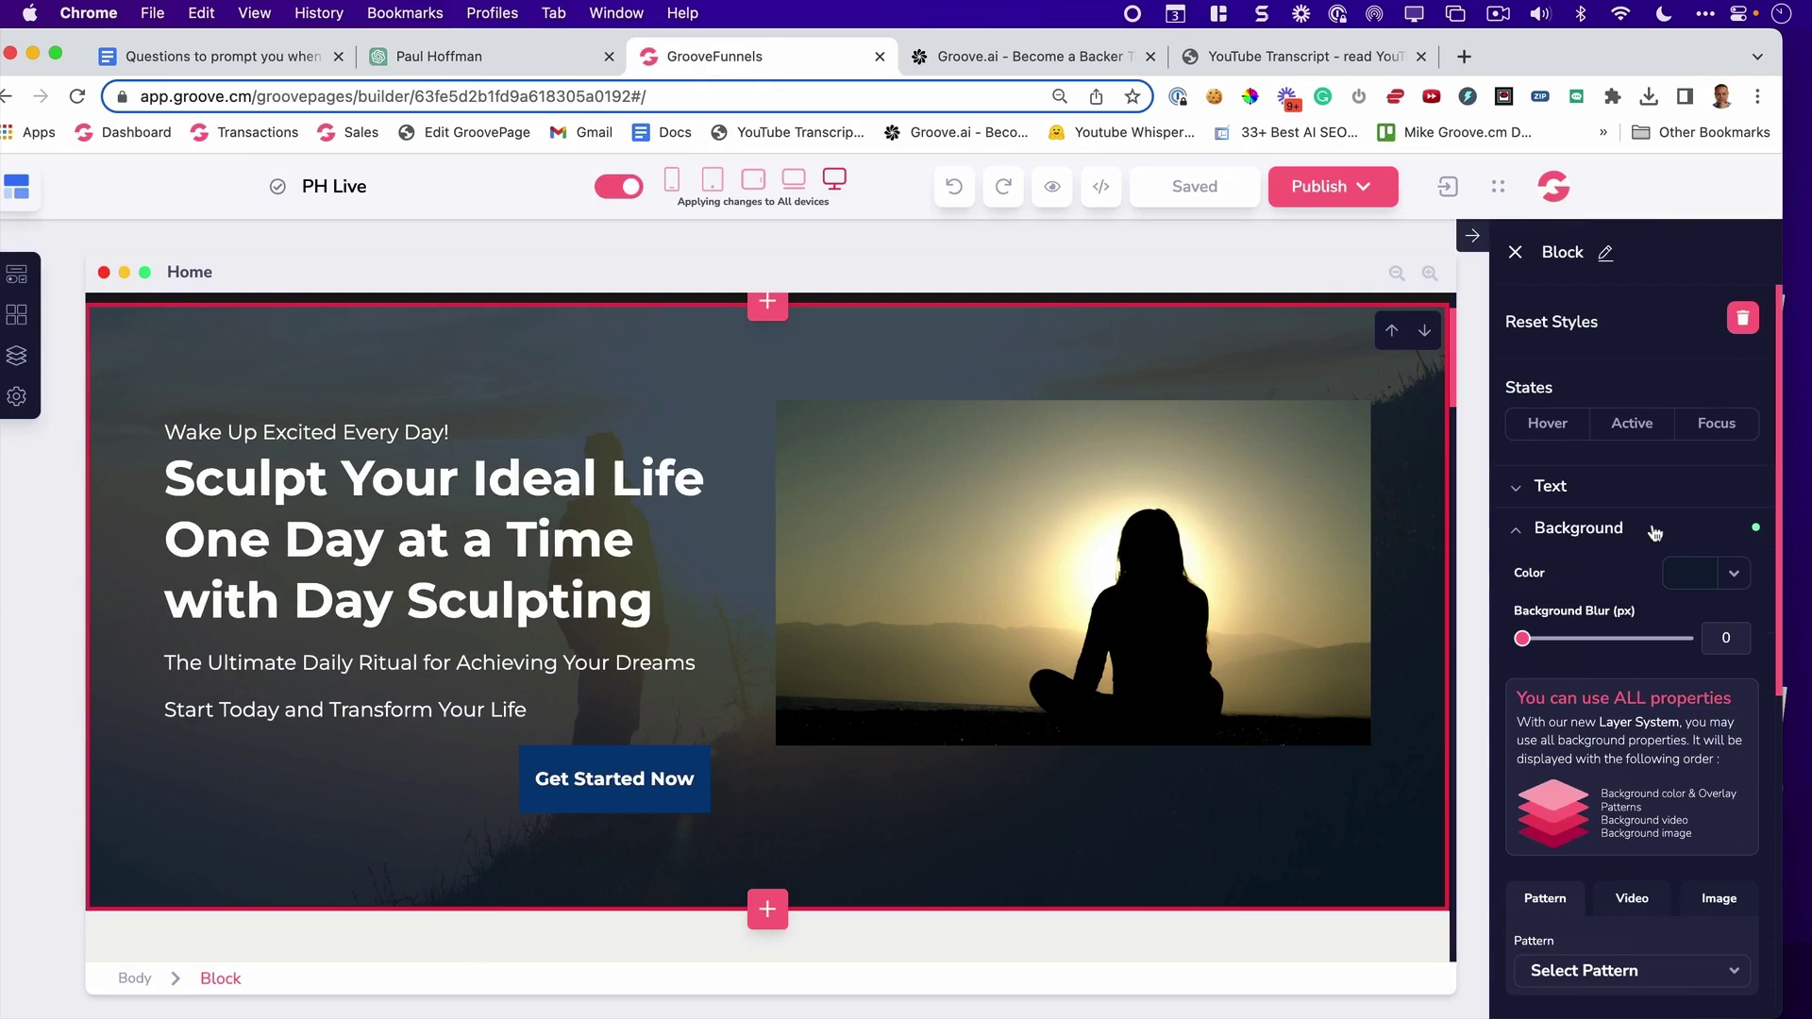
scroll(1659, 533, down, 4)
click(1712, 543)
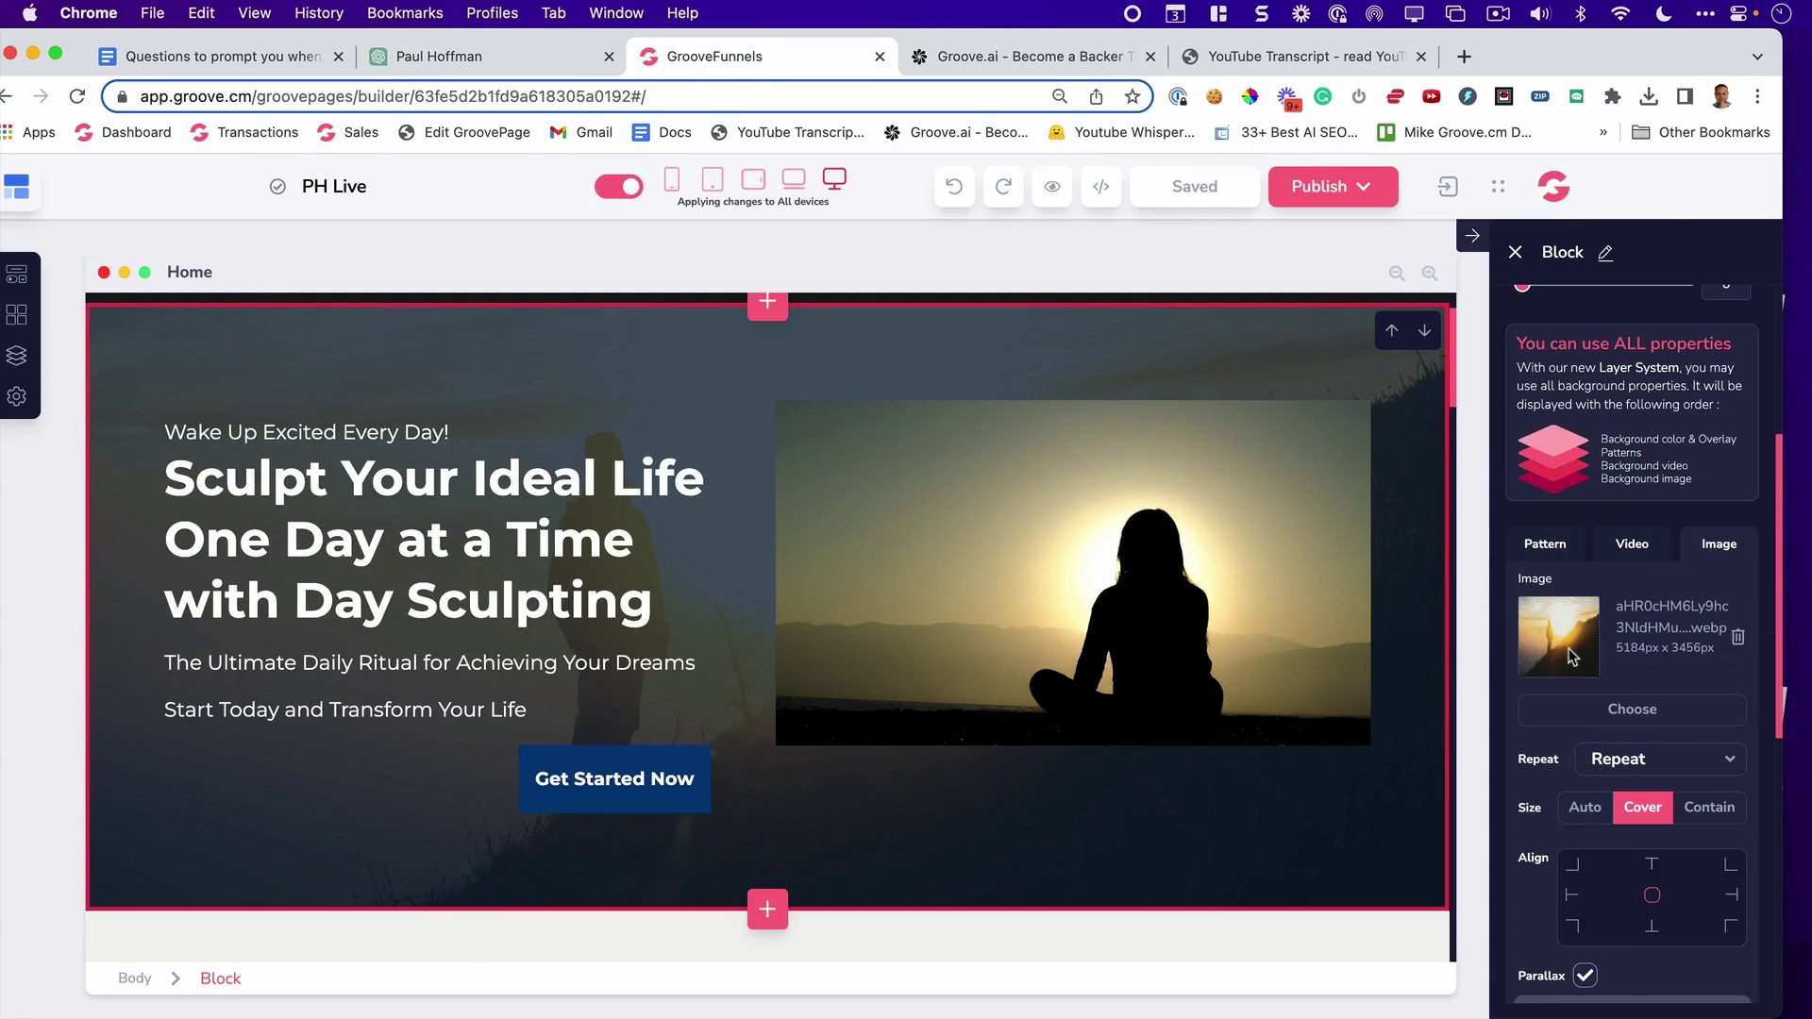
Step: Check the ChatGPT copy, then adjust the hero background colour transparency from 70 toward 71
click(525, 58)
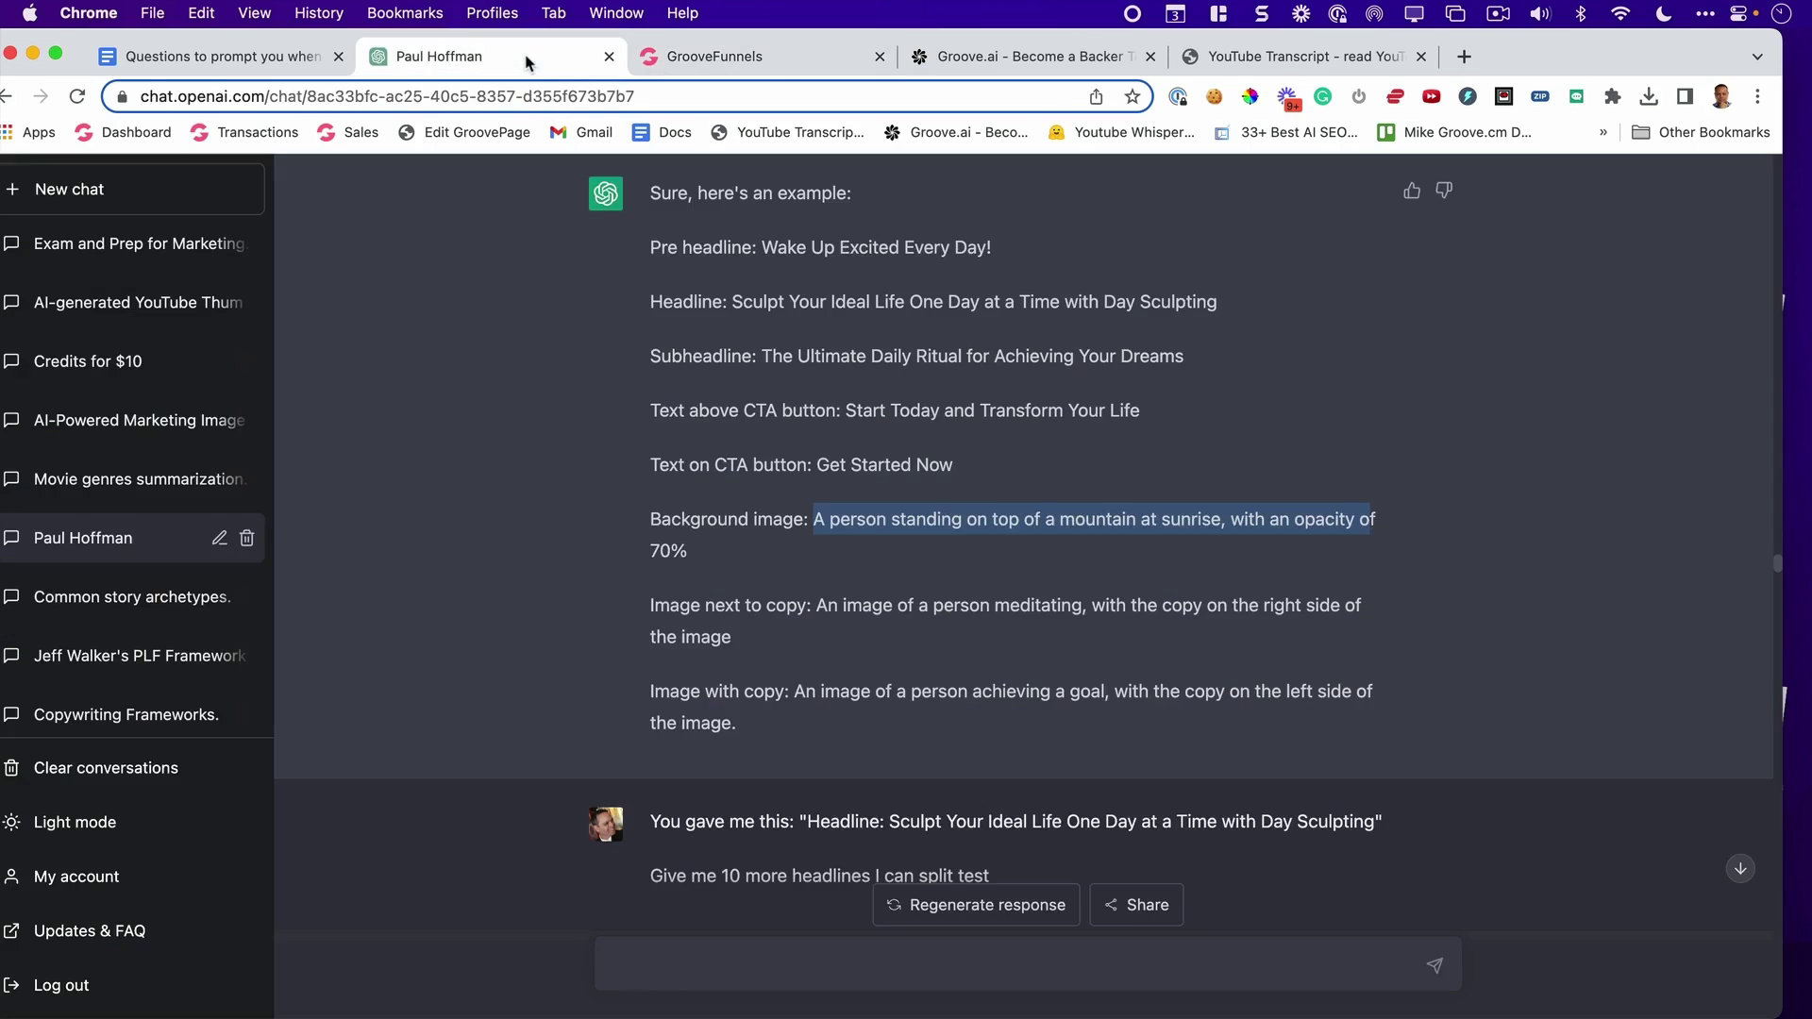
click(717, 559)
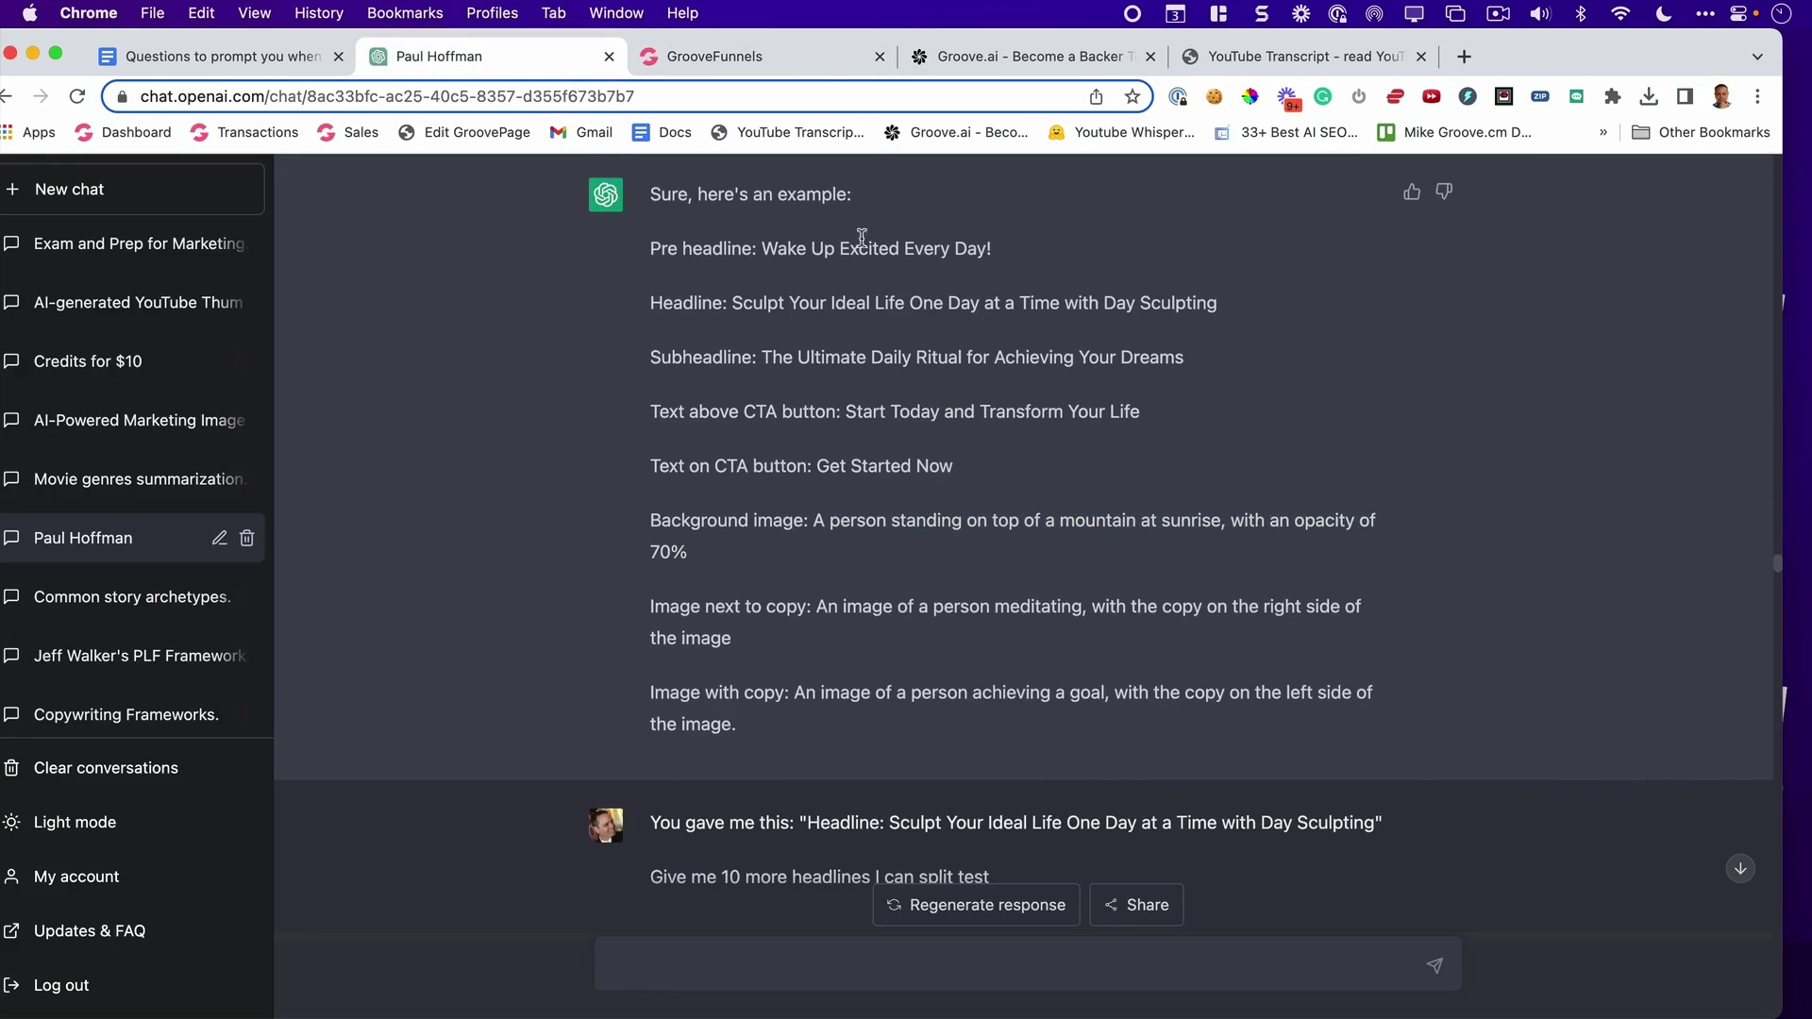
click(819, 59)
scroll(1705, 514, up, 5)
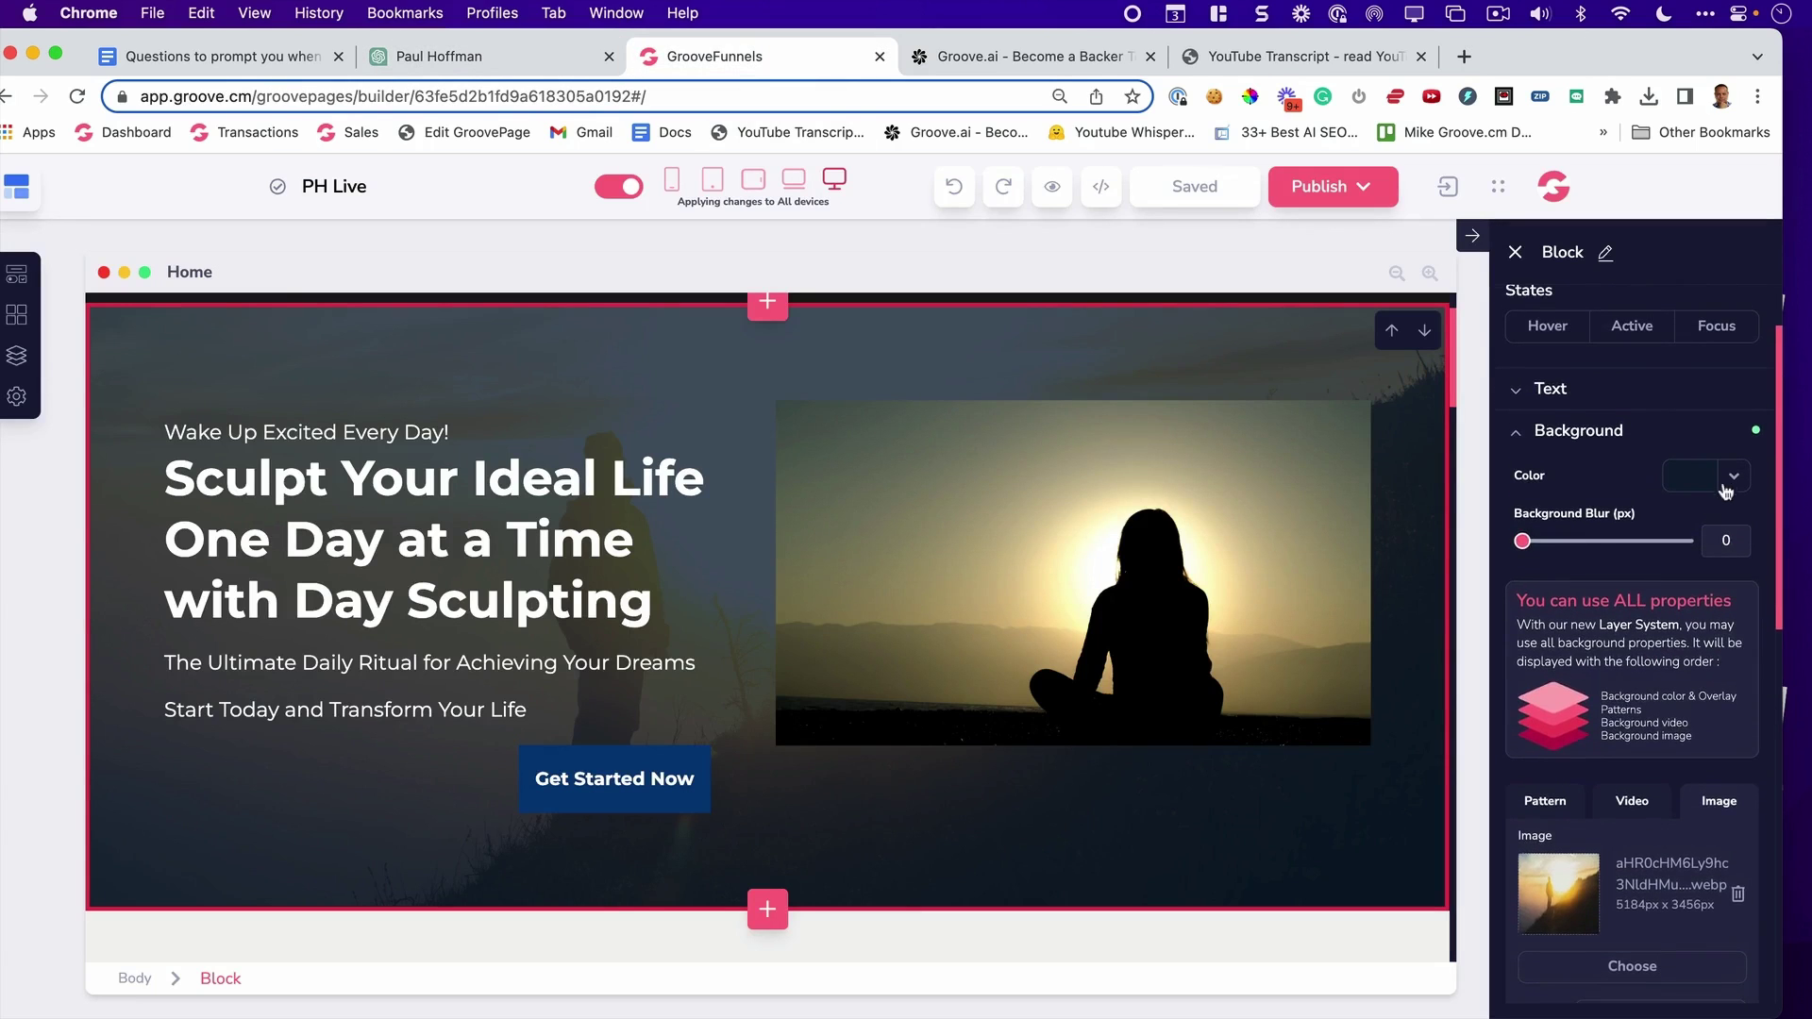
click(1734, 475)
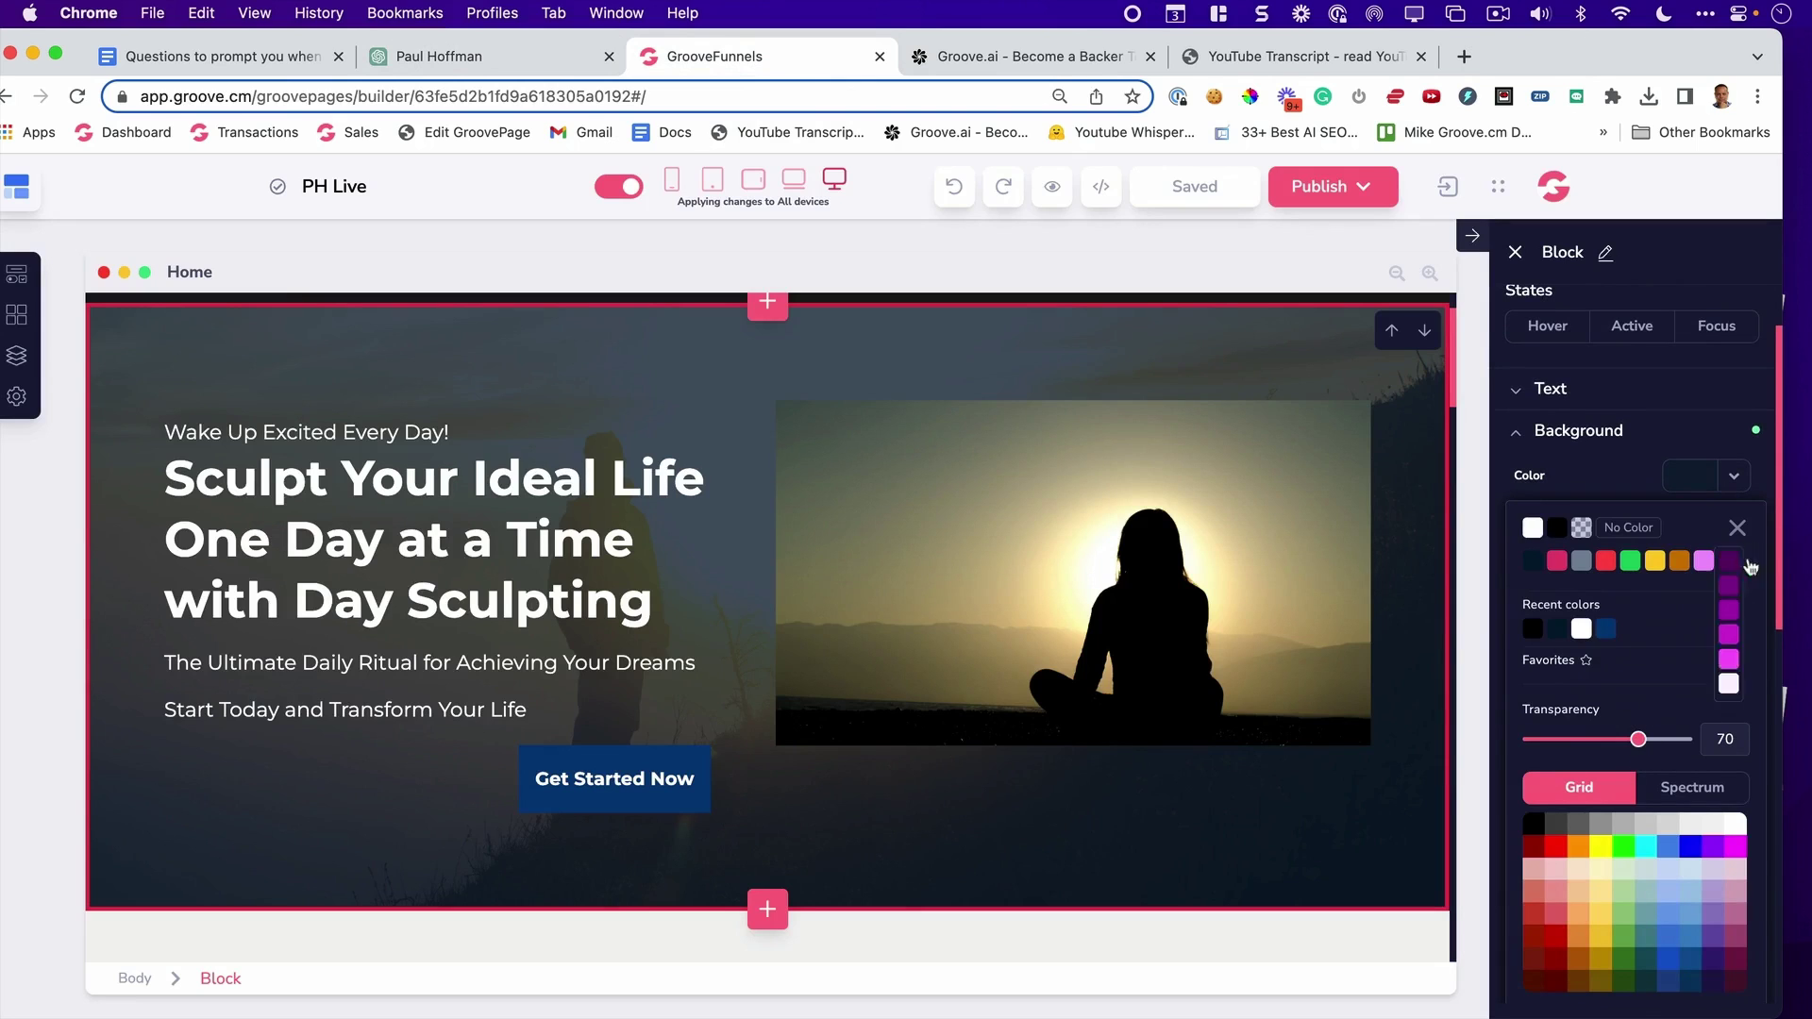
mouse_move(1641, 750)
mouse_down()
mouse_move(1694, 744)
mouse_move(1512, 750)
mouse_move(1640, 746)
mouse_up()
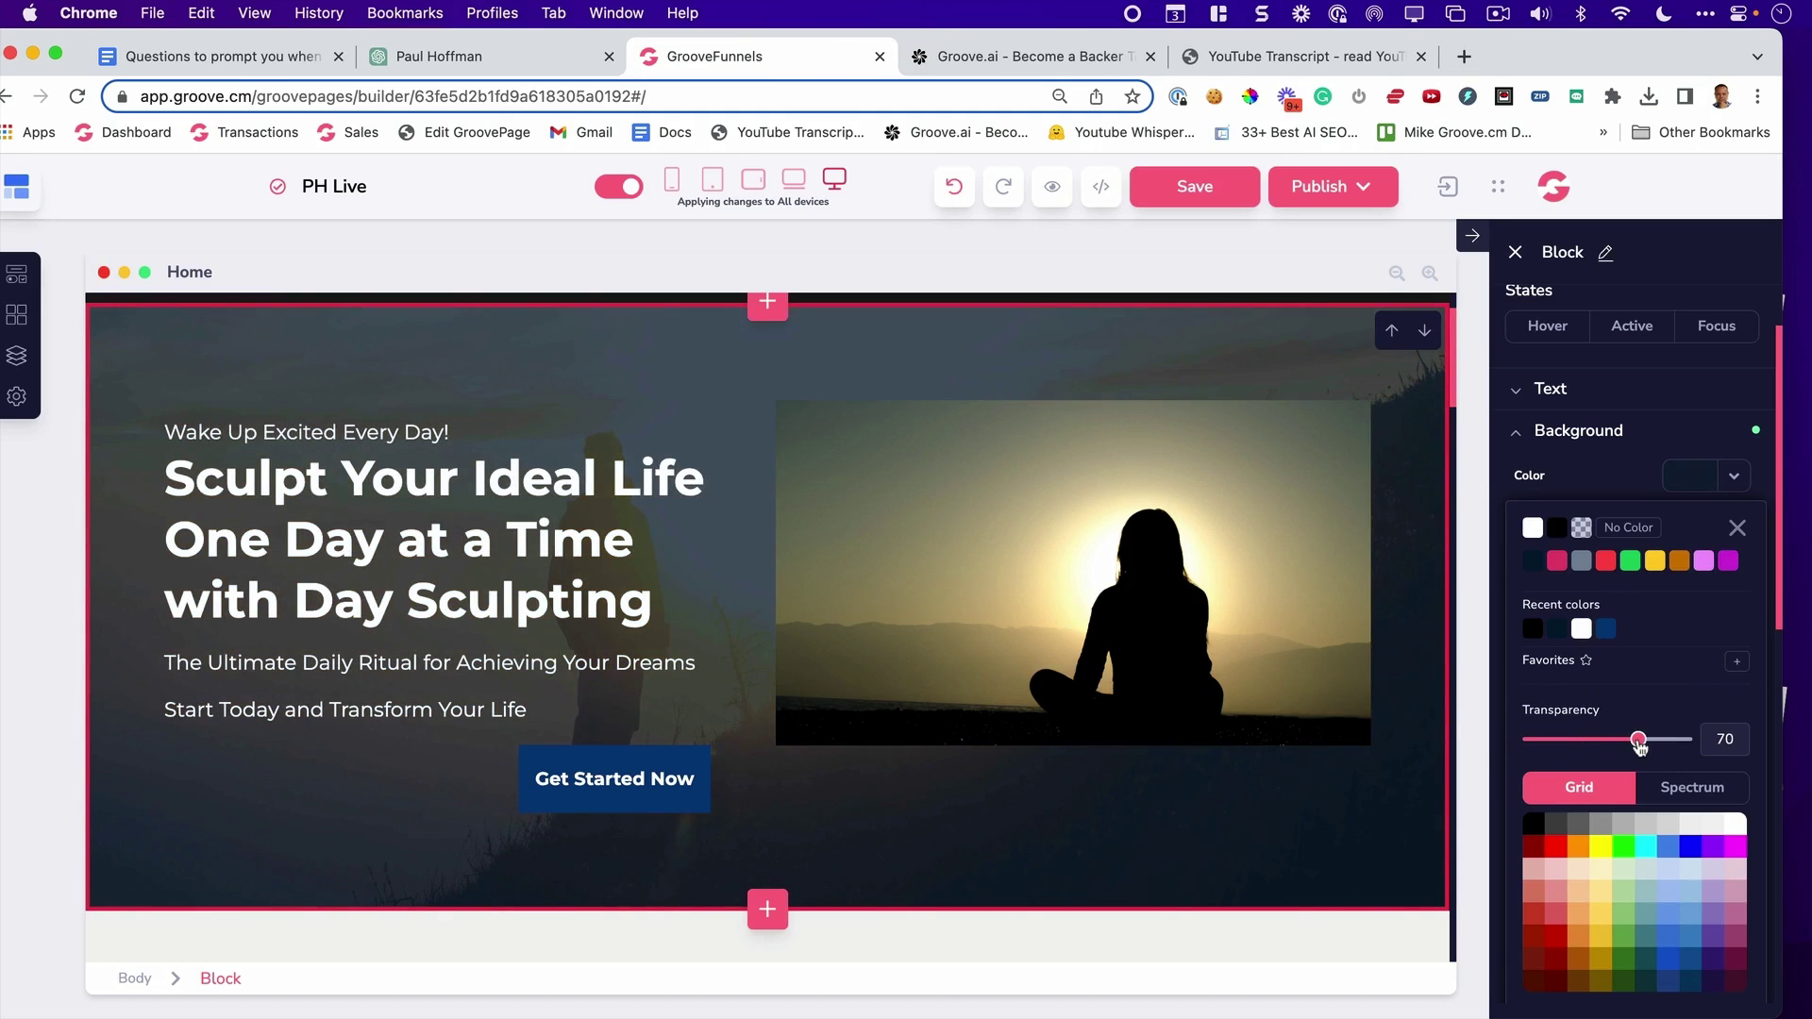
click(546, 59)
Step: Scroll to the end of the chat, publish it as a ShareGPT page, and close that page
scroll(1072, 699, down, 3)
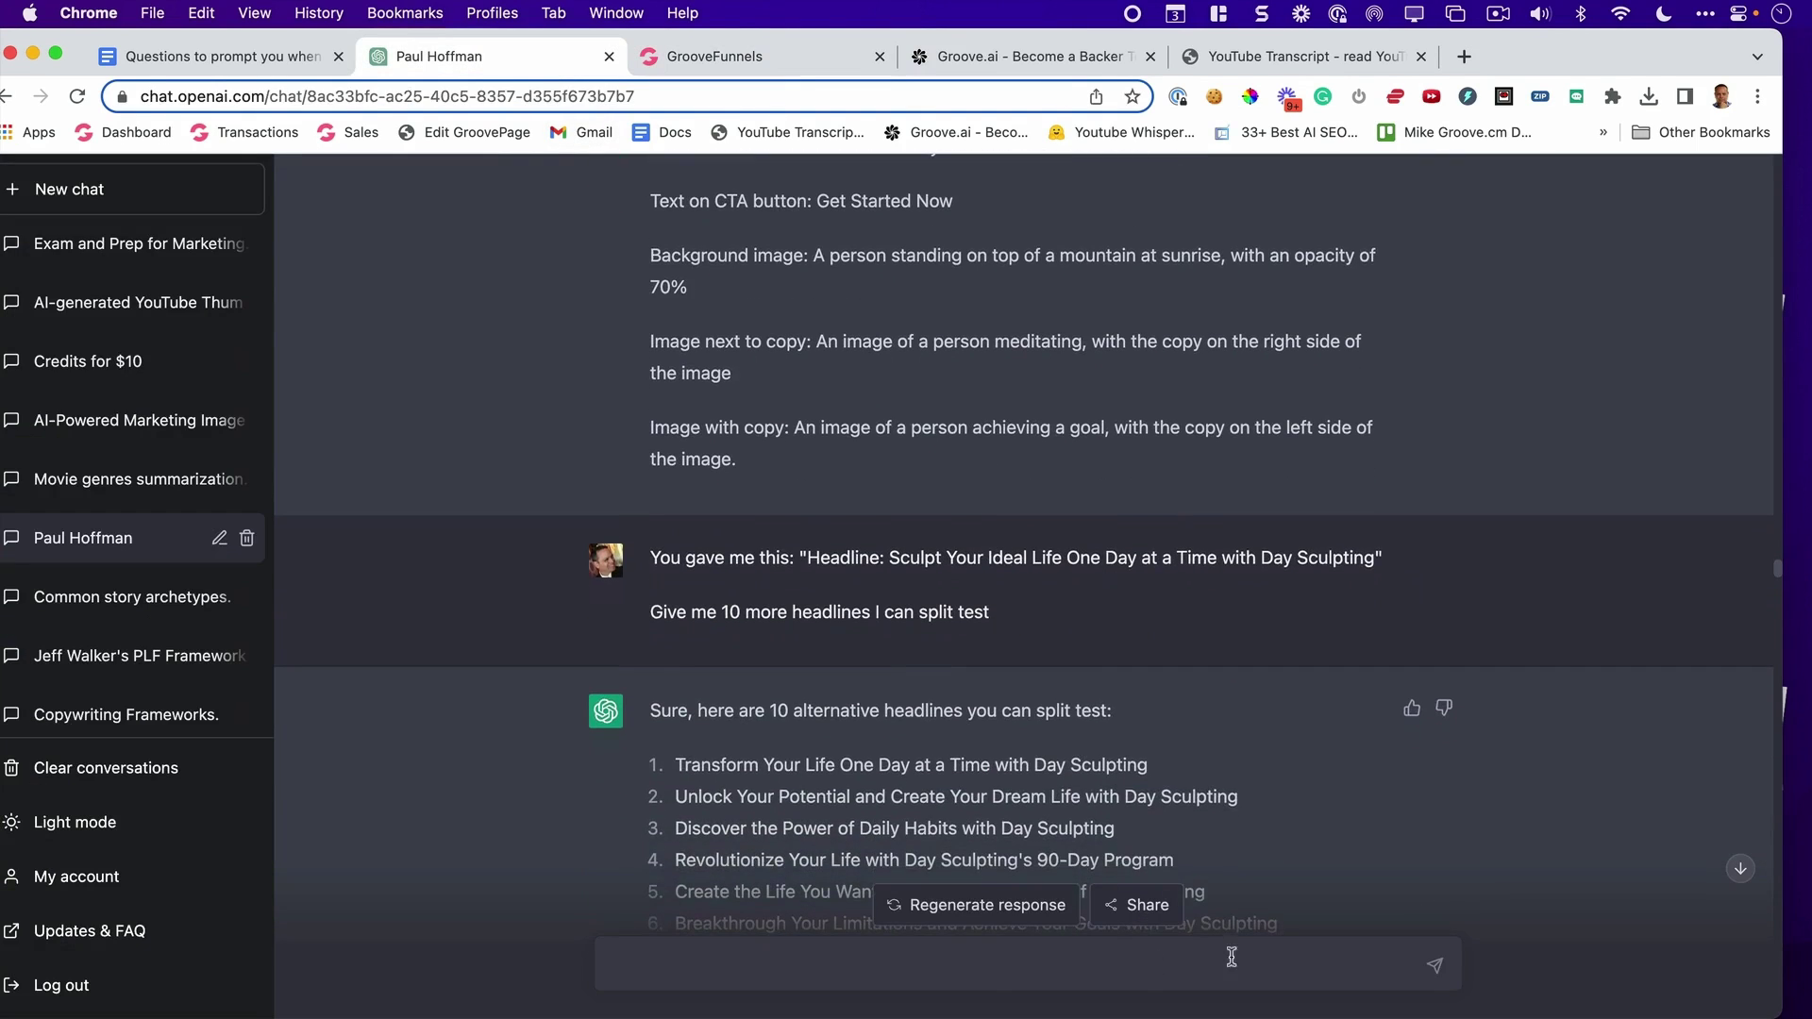
scroll(1072, 693, down, 5)
scroll(1067, 664, down, 15)
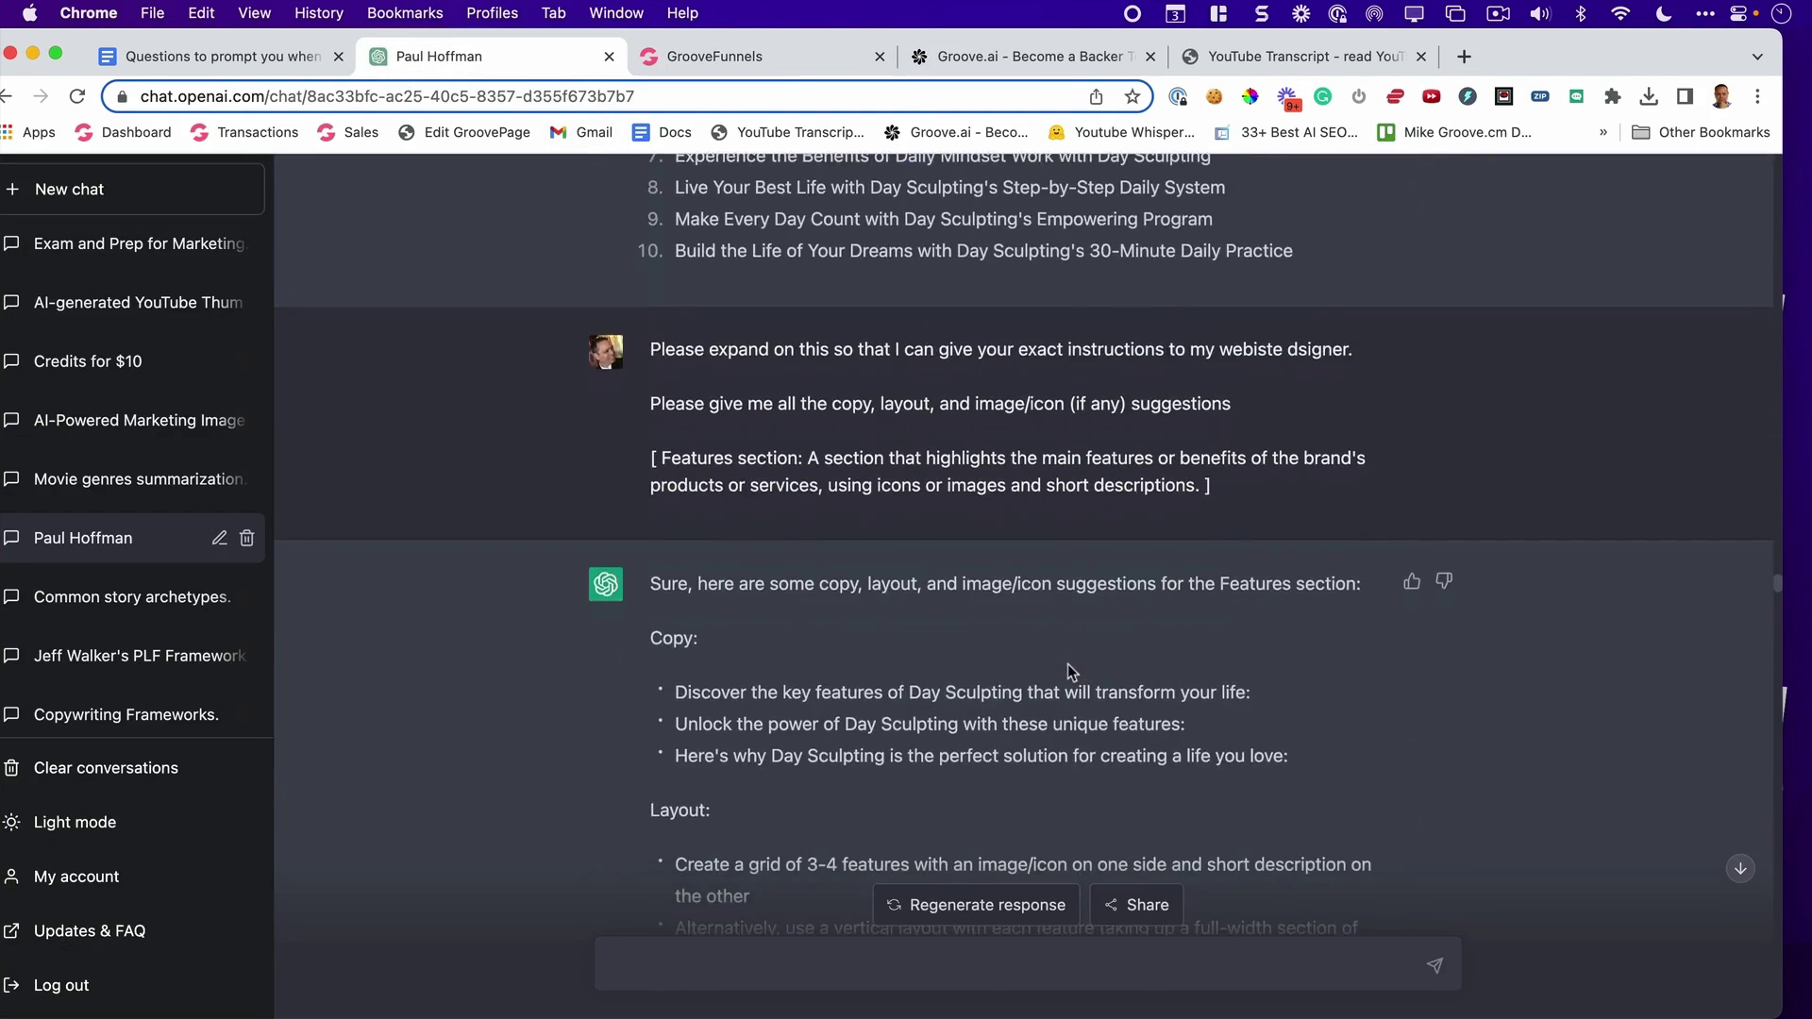
scroll(1068, 665, down, 1)
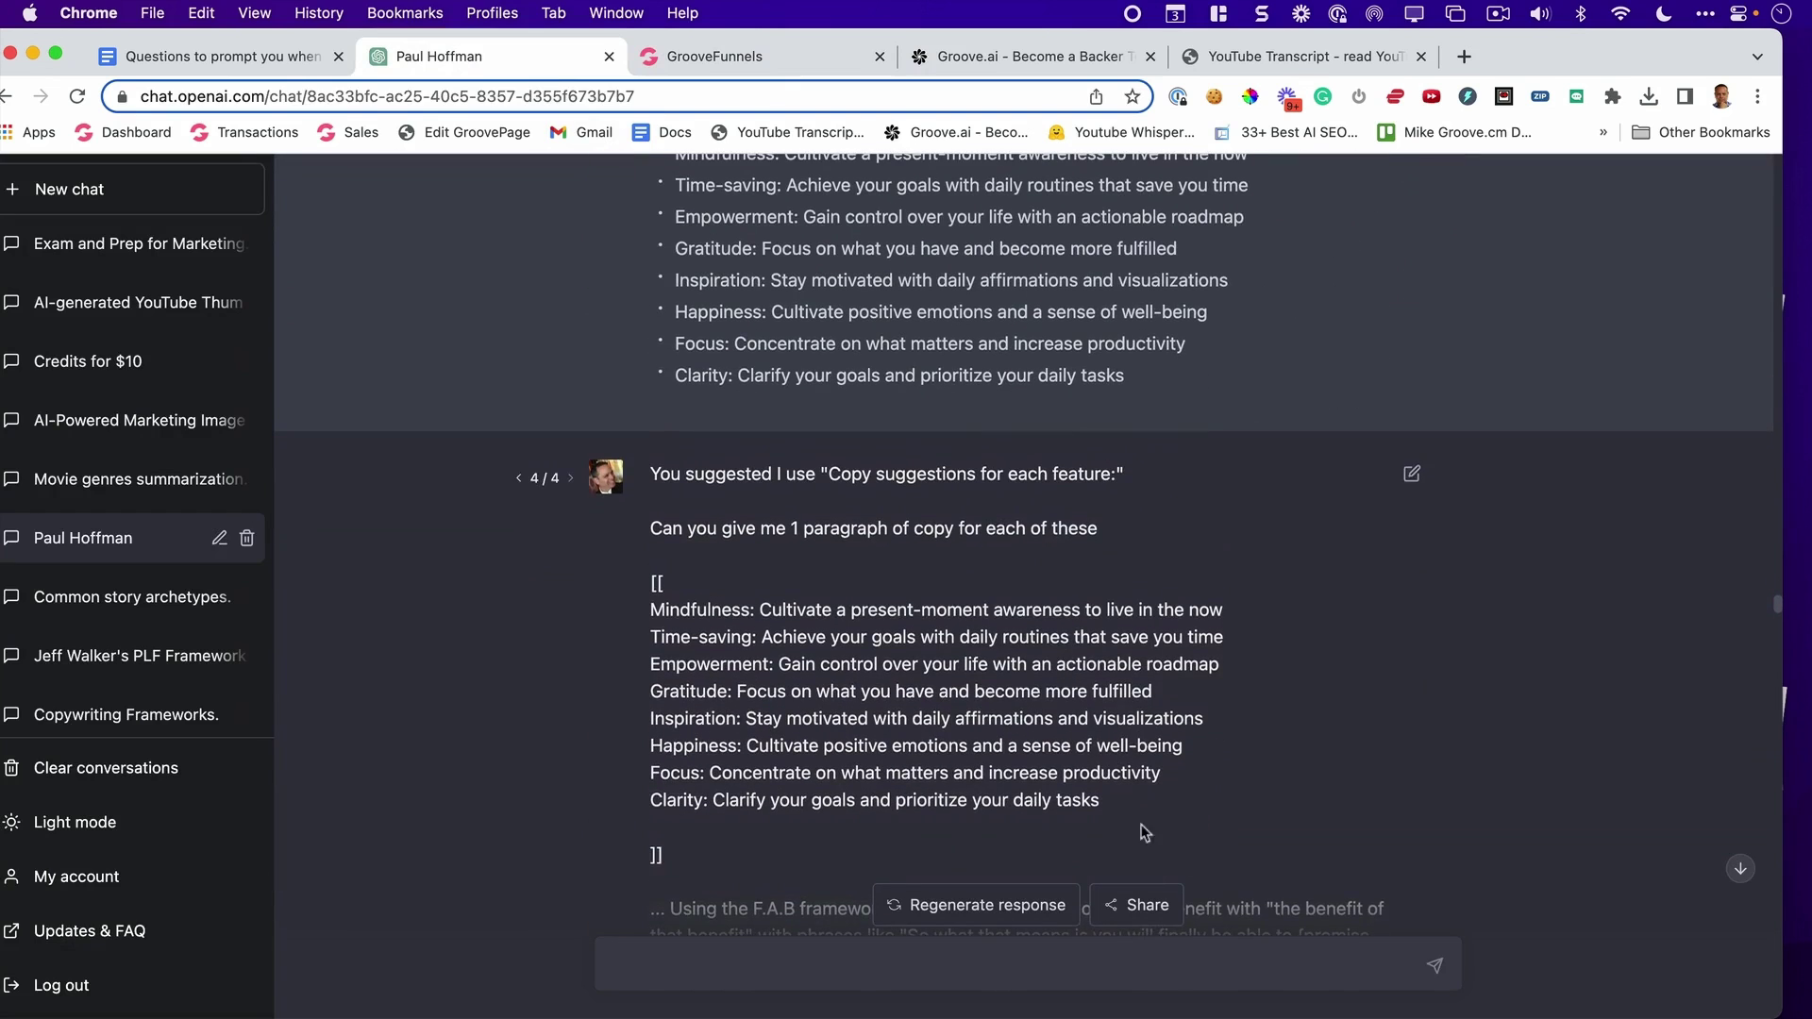
click(1137, 906)
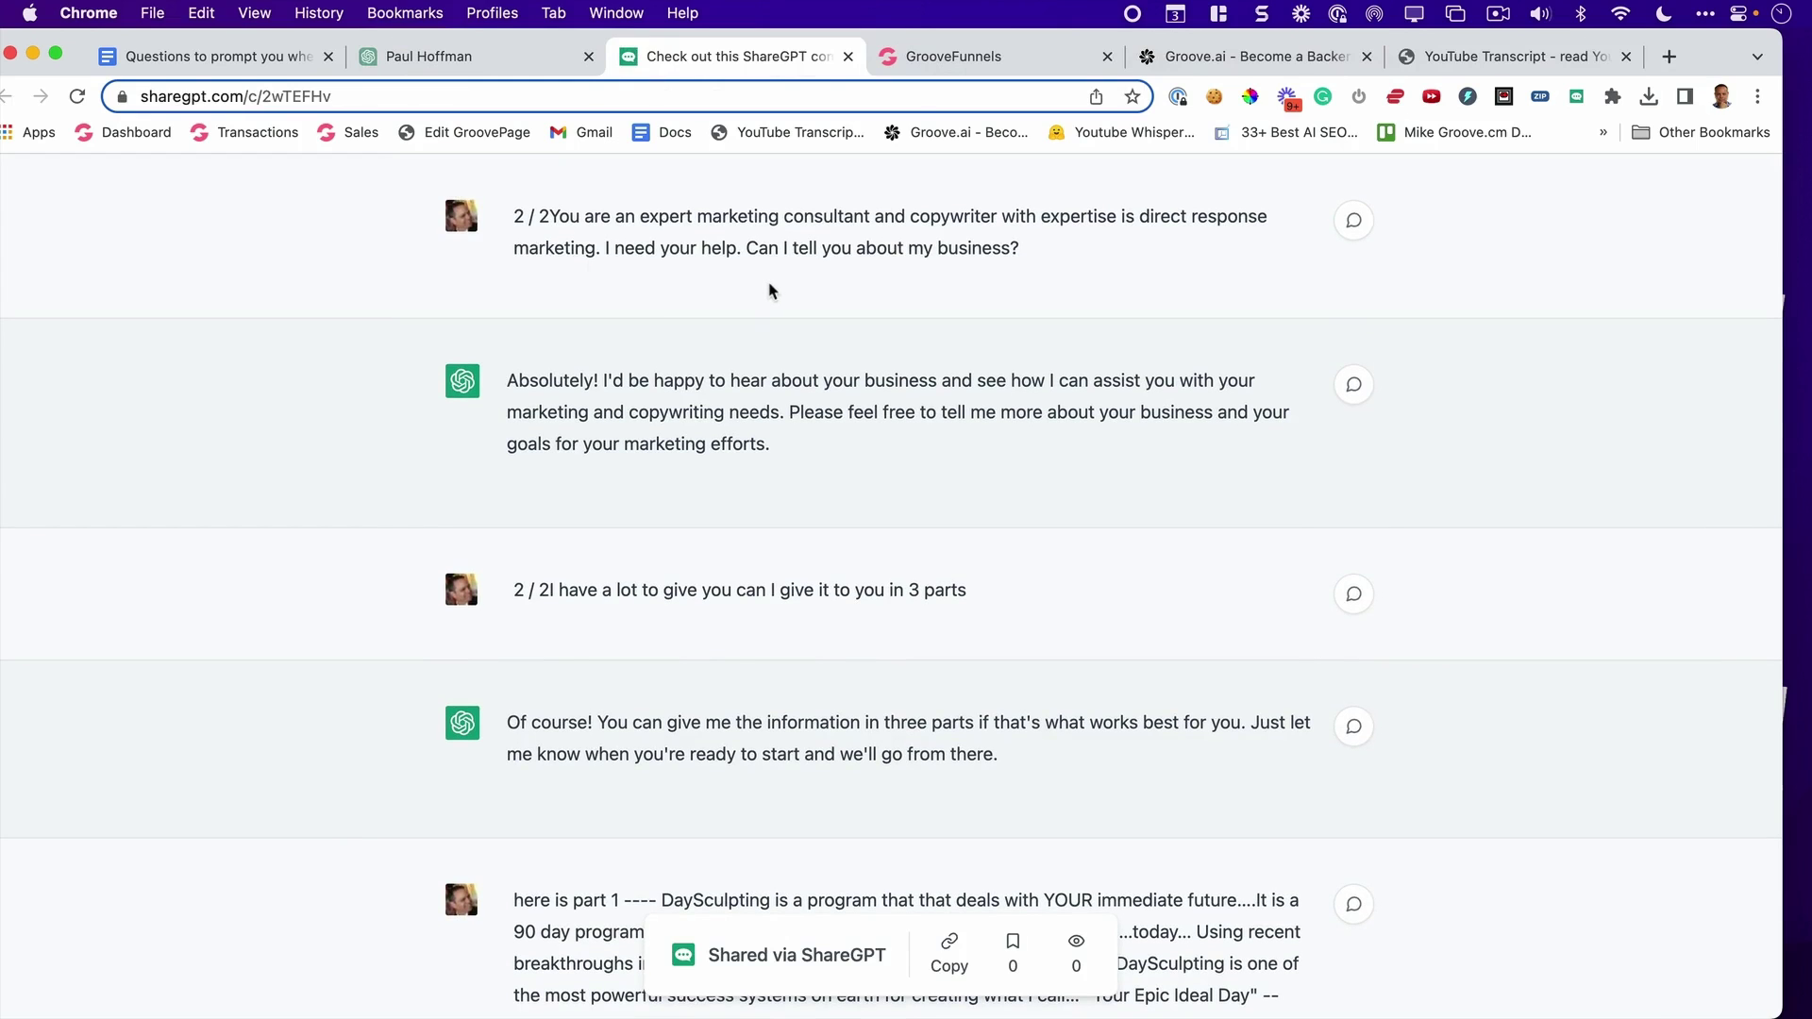
click(849, 56)
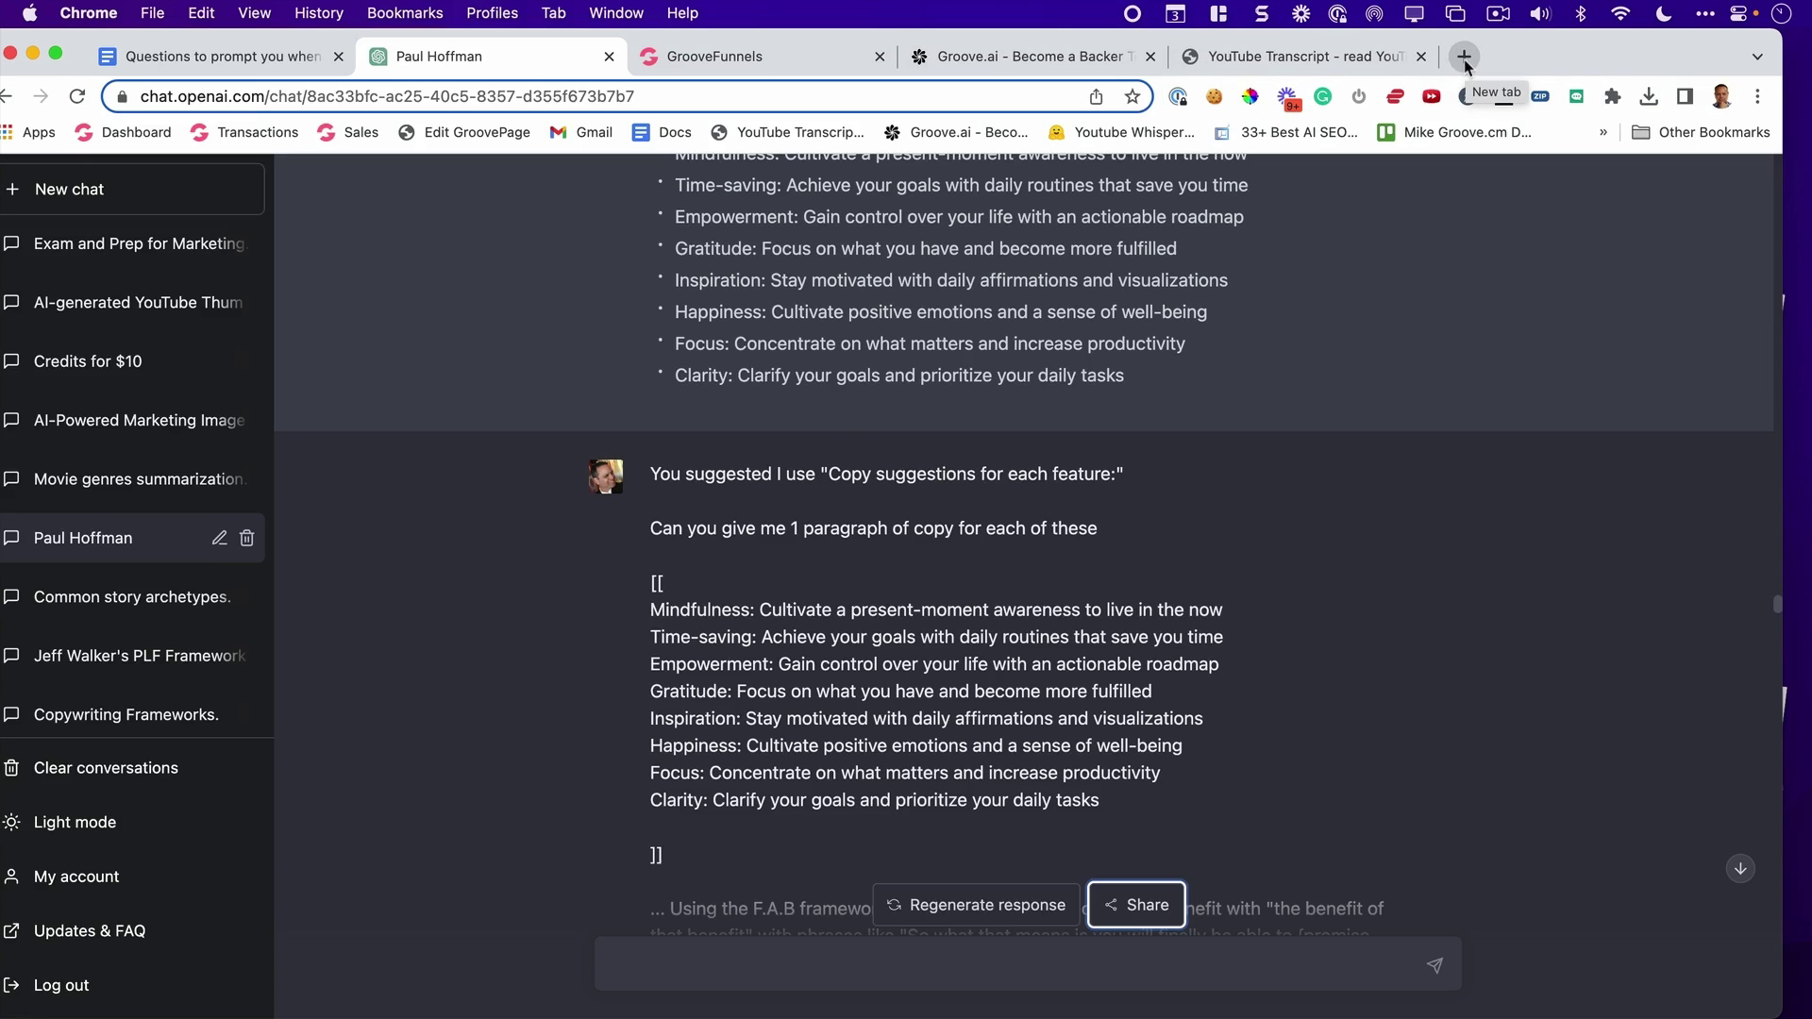
Step: Switch to the Groove.ai backer page and browse its list of timestamp entries
click(1028, 55)
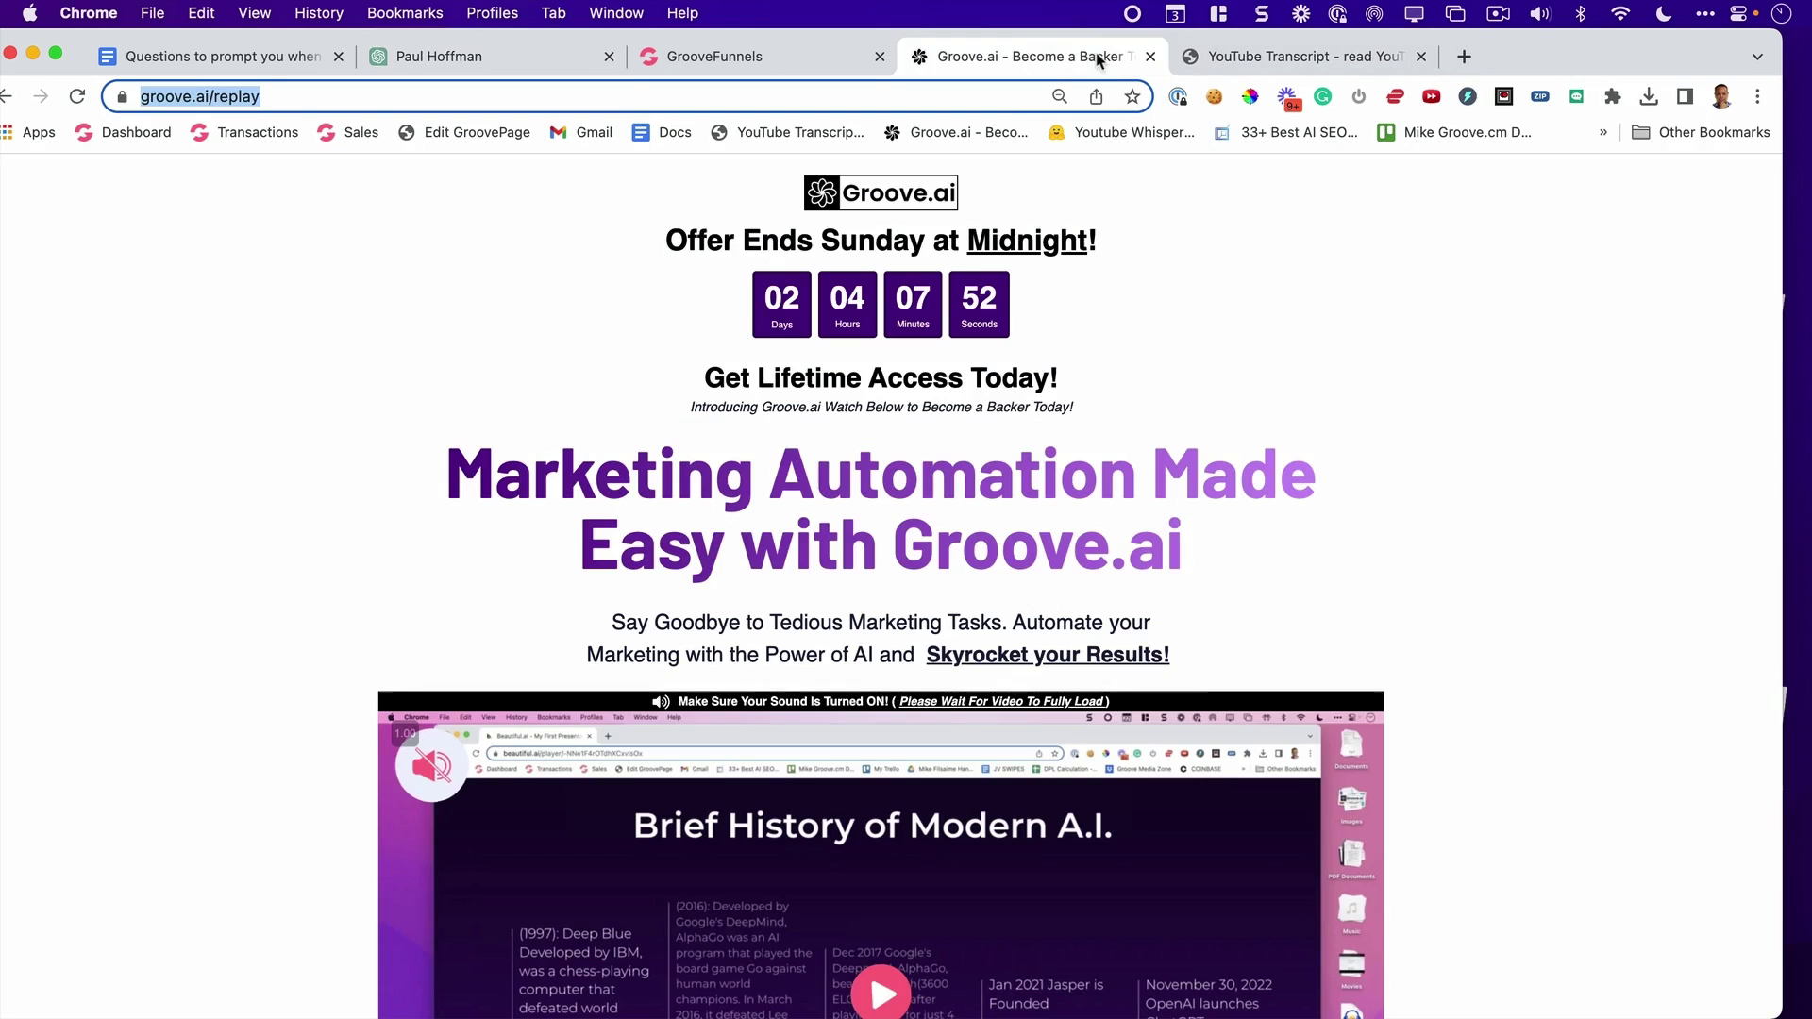
scroll(1022, 239, down, 6)
scroll(1022, 238, down, 10)
drag(501, 326, 830, 530)
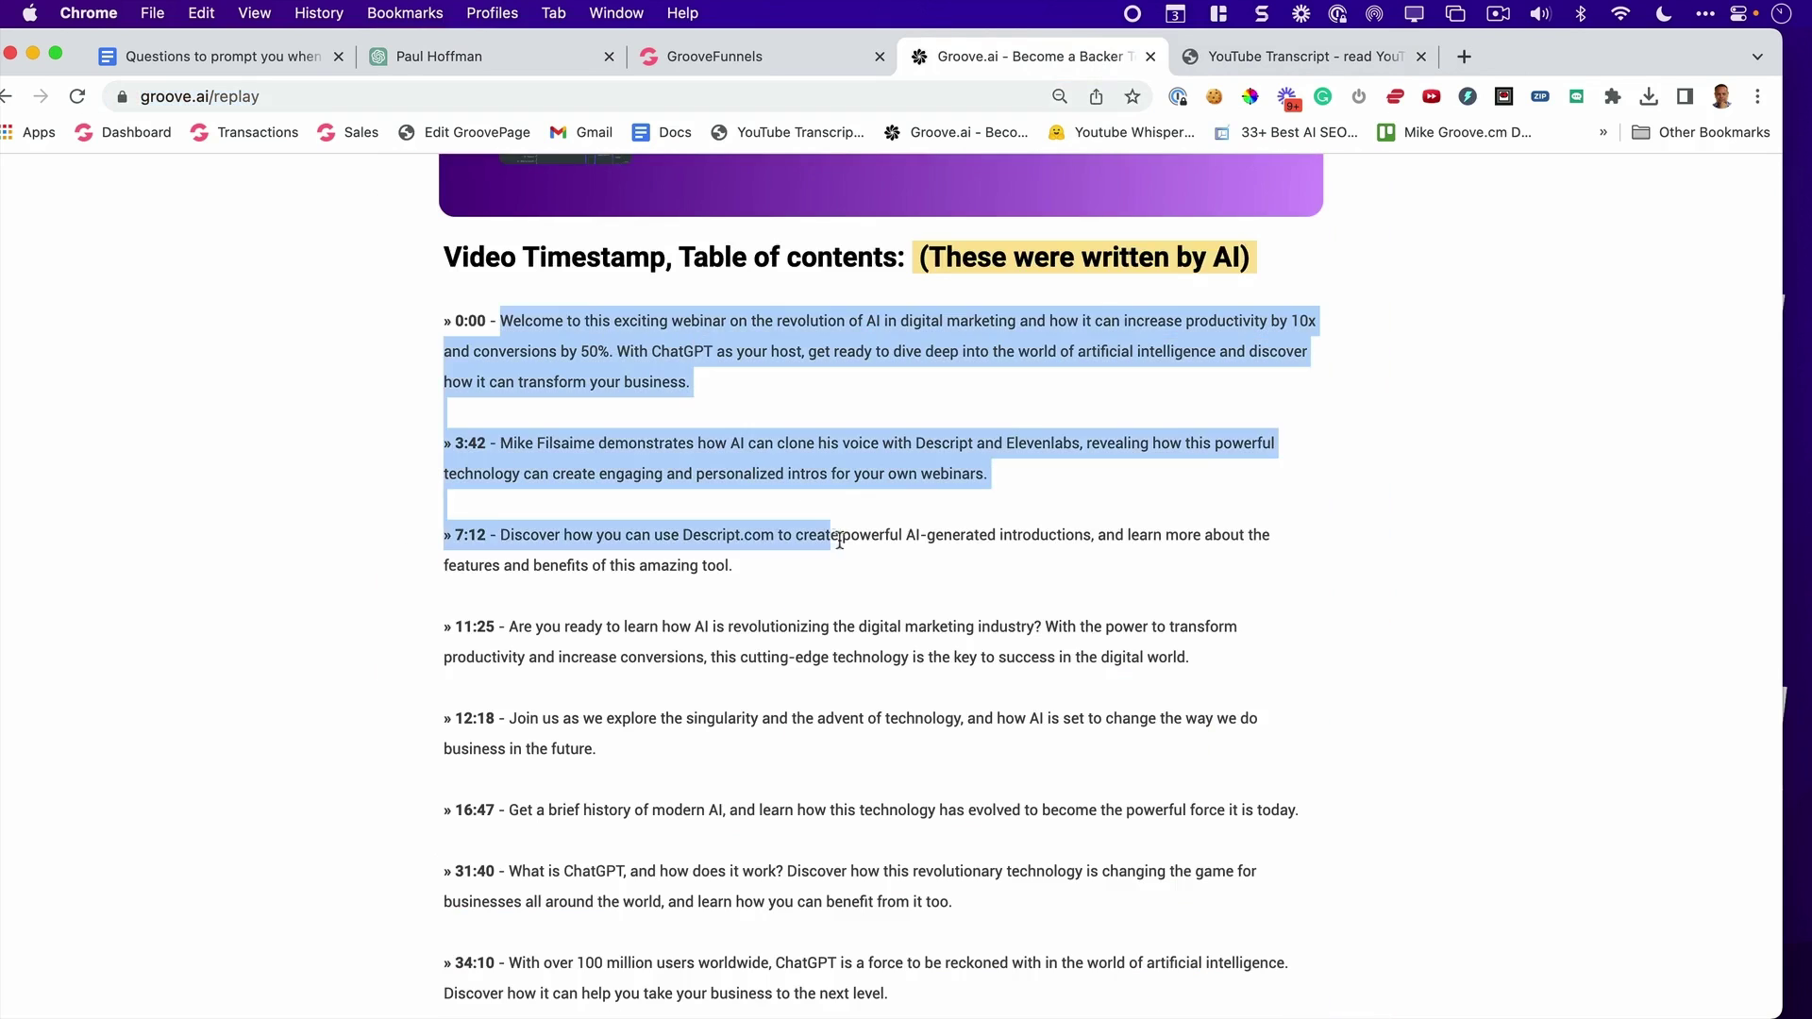
click(849, 536)
scroll(853, 536, down, 2)
scroll(853, 536, down, 3)
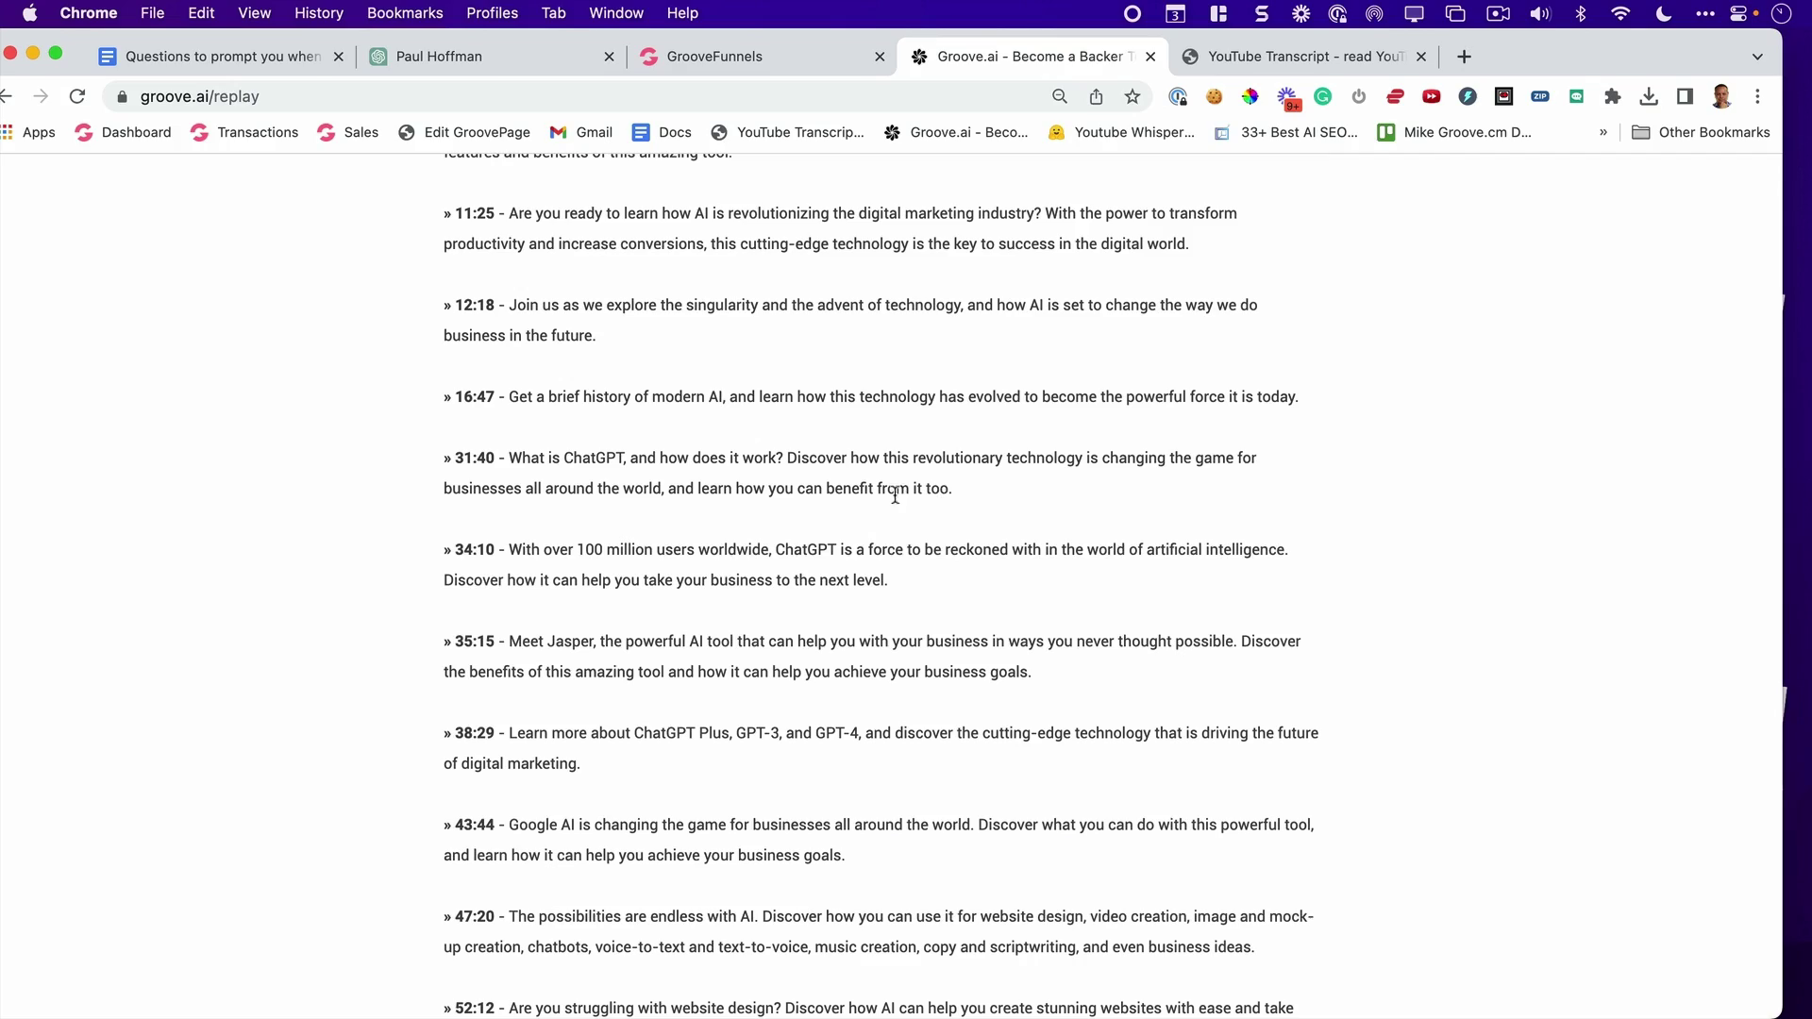
drag(459, 251, 869, 518)
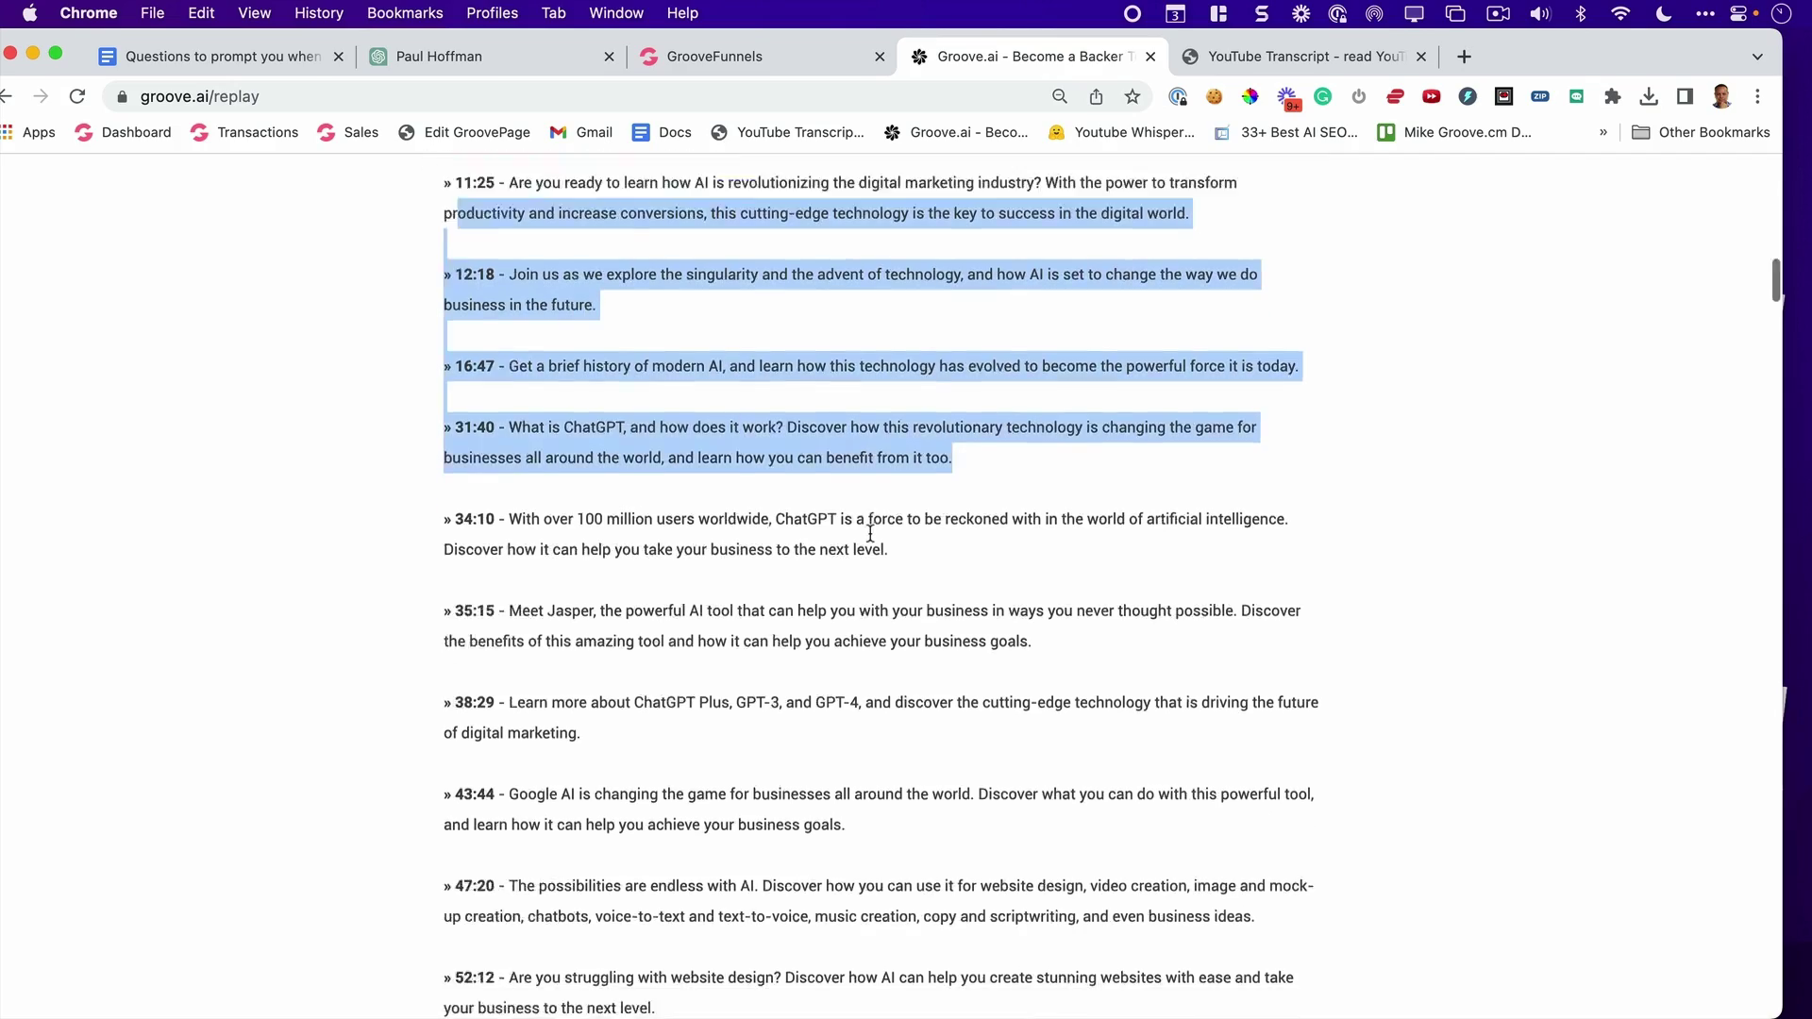
scroll(897, 526, down, 10)
scroll(899, 526, down, 5)
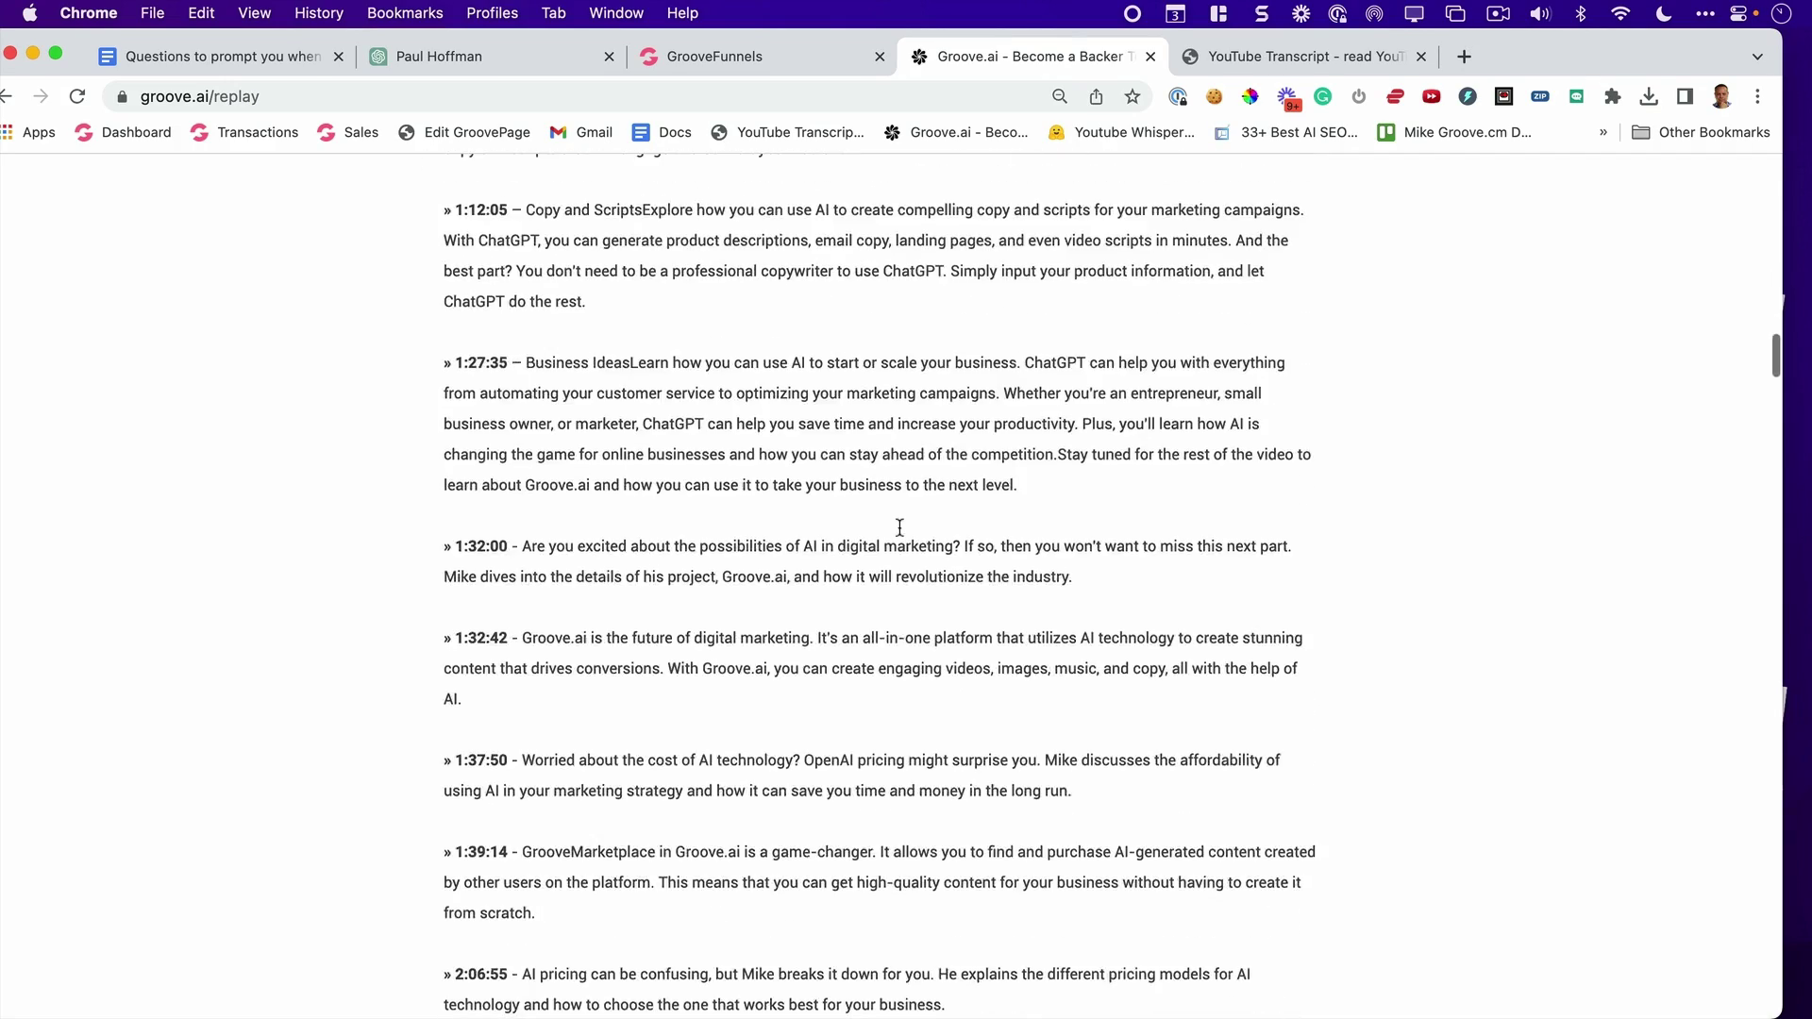
Step: Locate the 'When the software is released' heading and settle on the promo video below it
scroll(899, 525, up, 15)
scroll(1469, 699, up, 5)
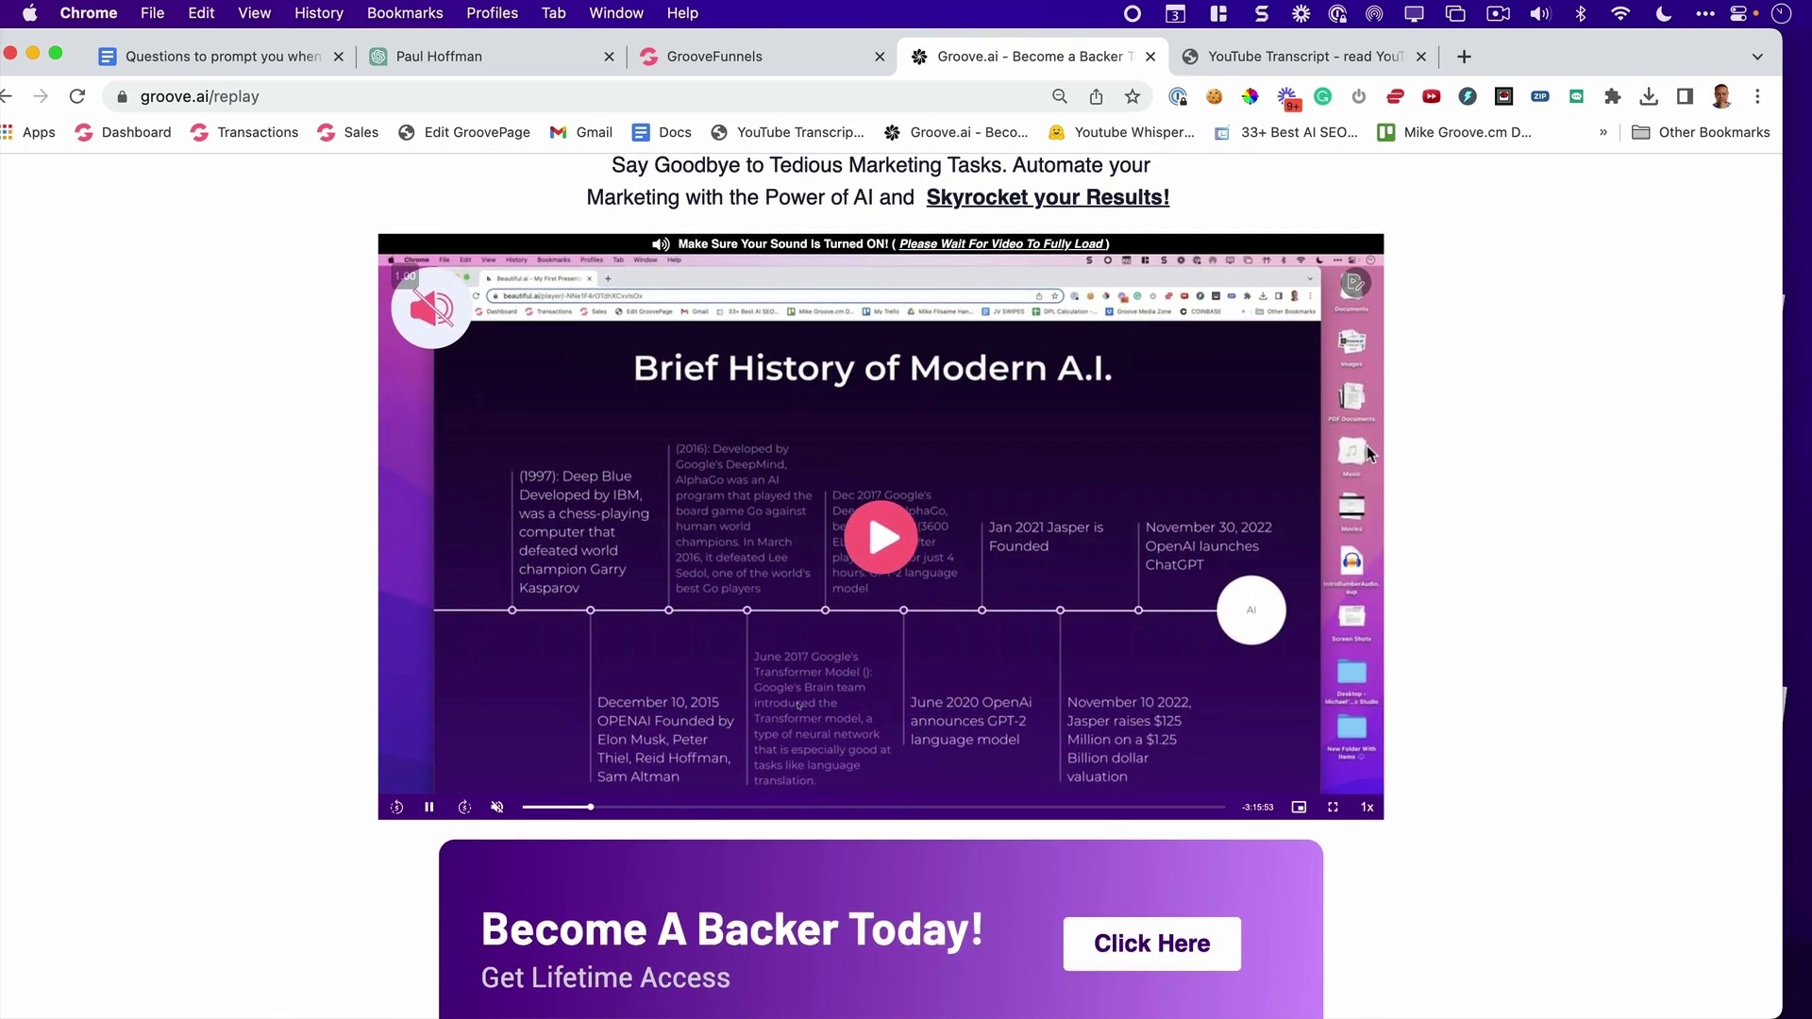
scroll(270, 347, up, 2)
scroll(270, 347, up, 2)
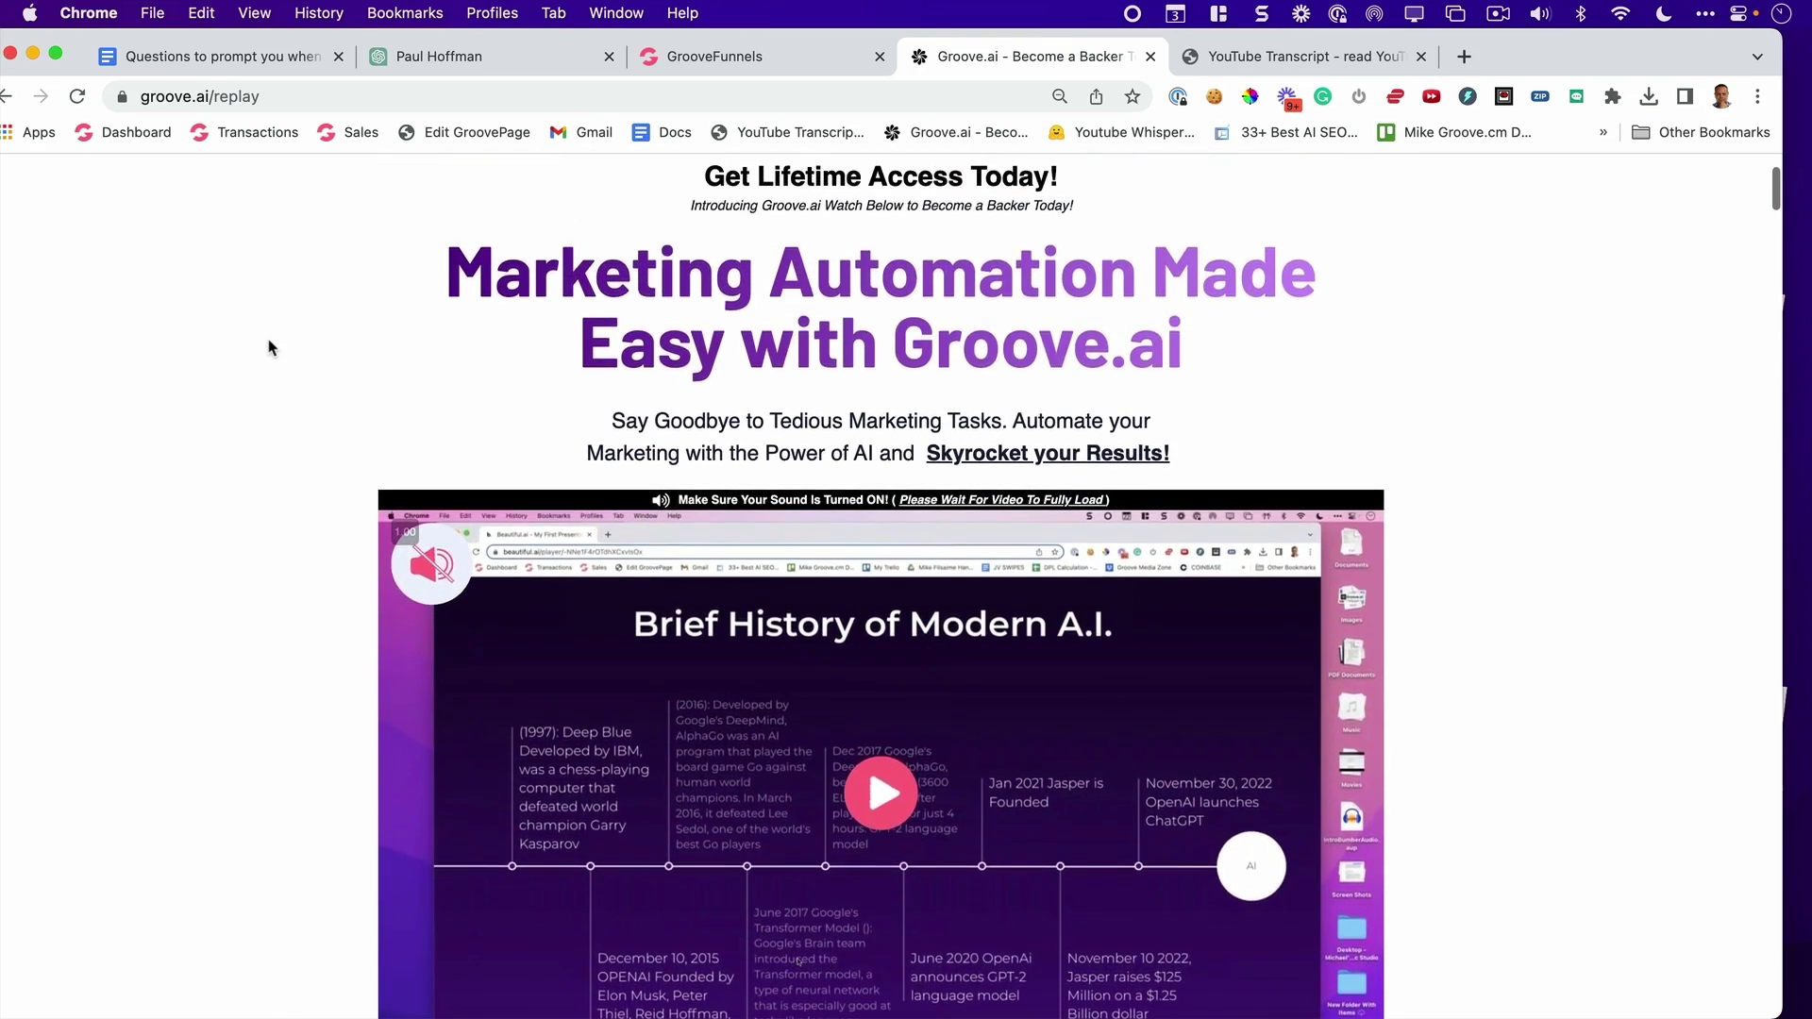
scroll(271, 346, down, 5)
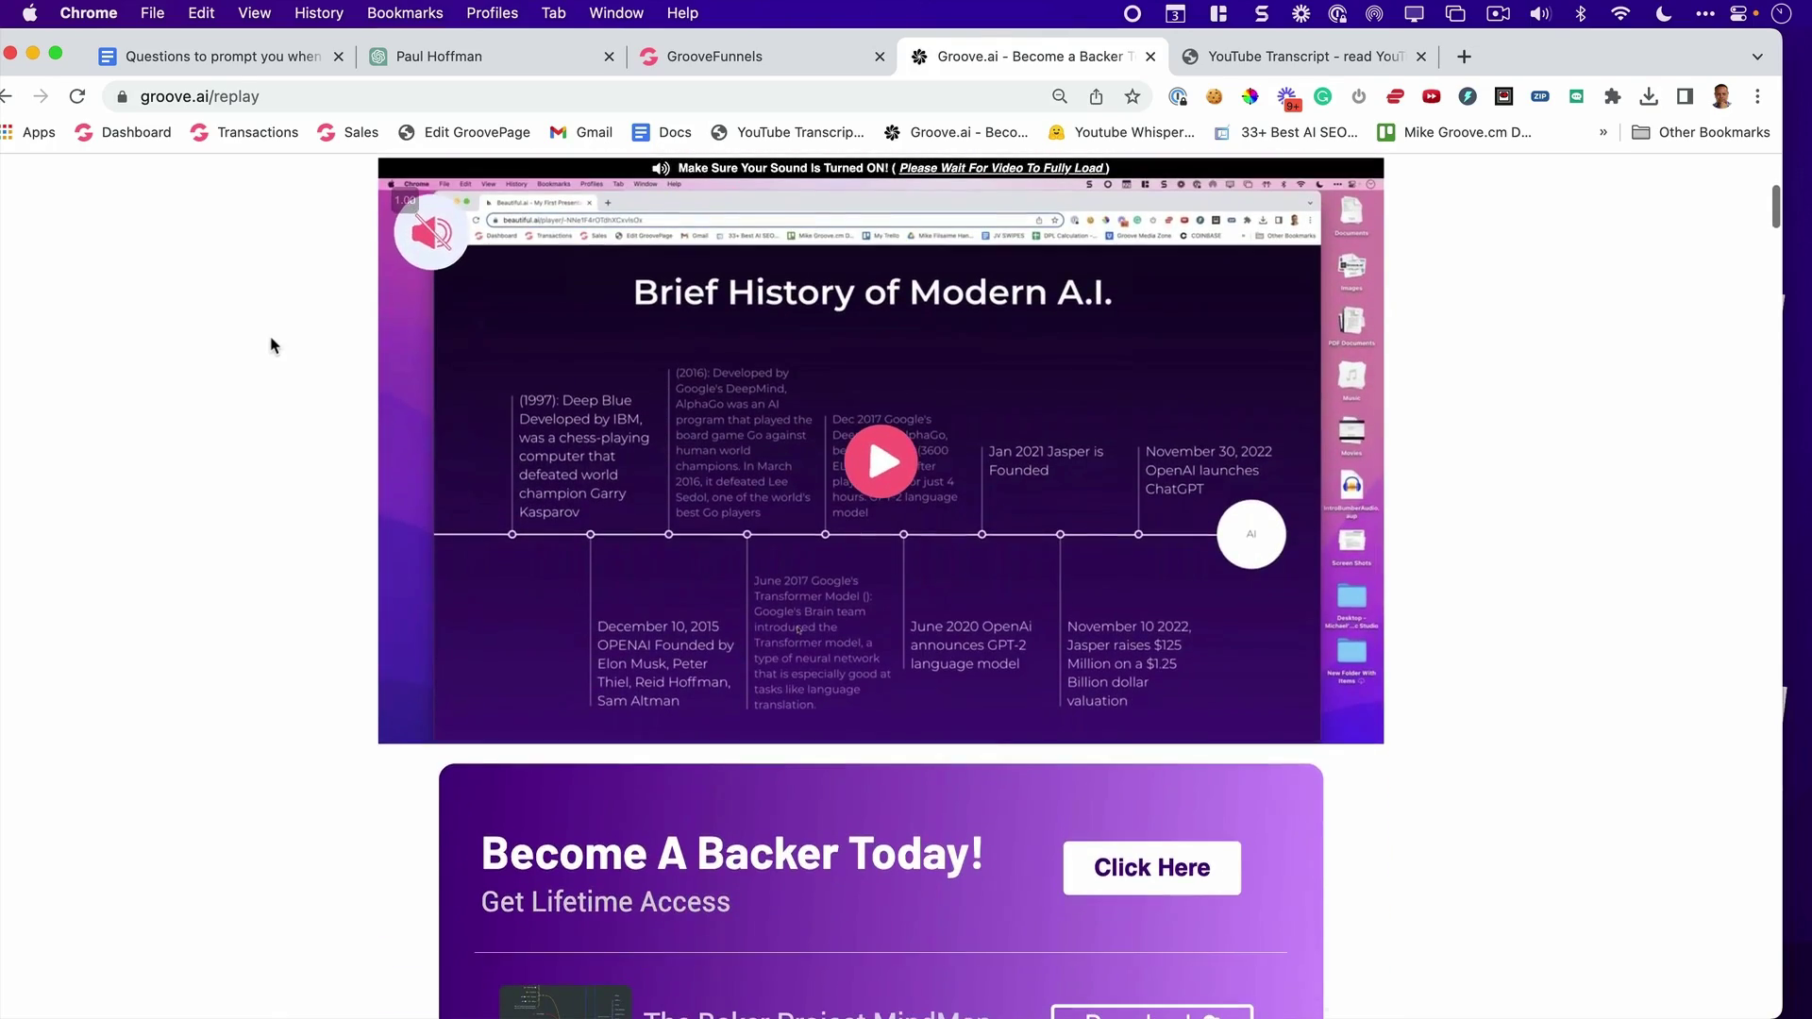
scroll(793, 364, down, 10)
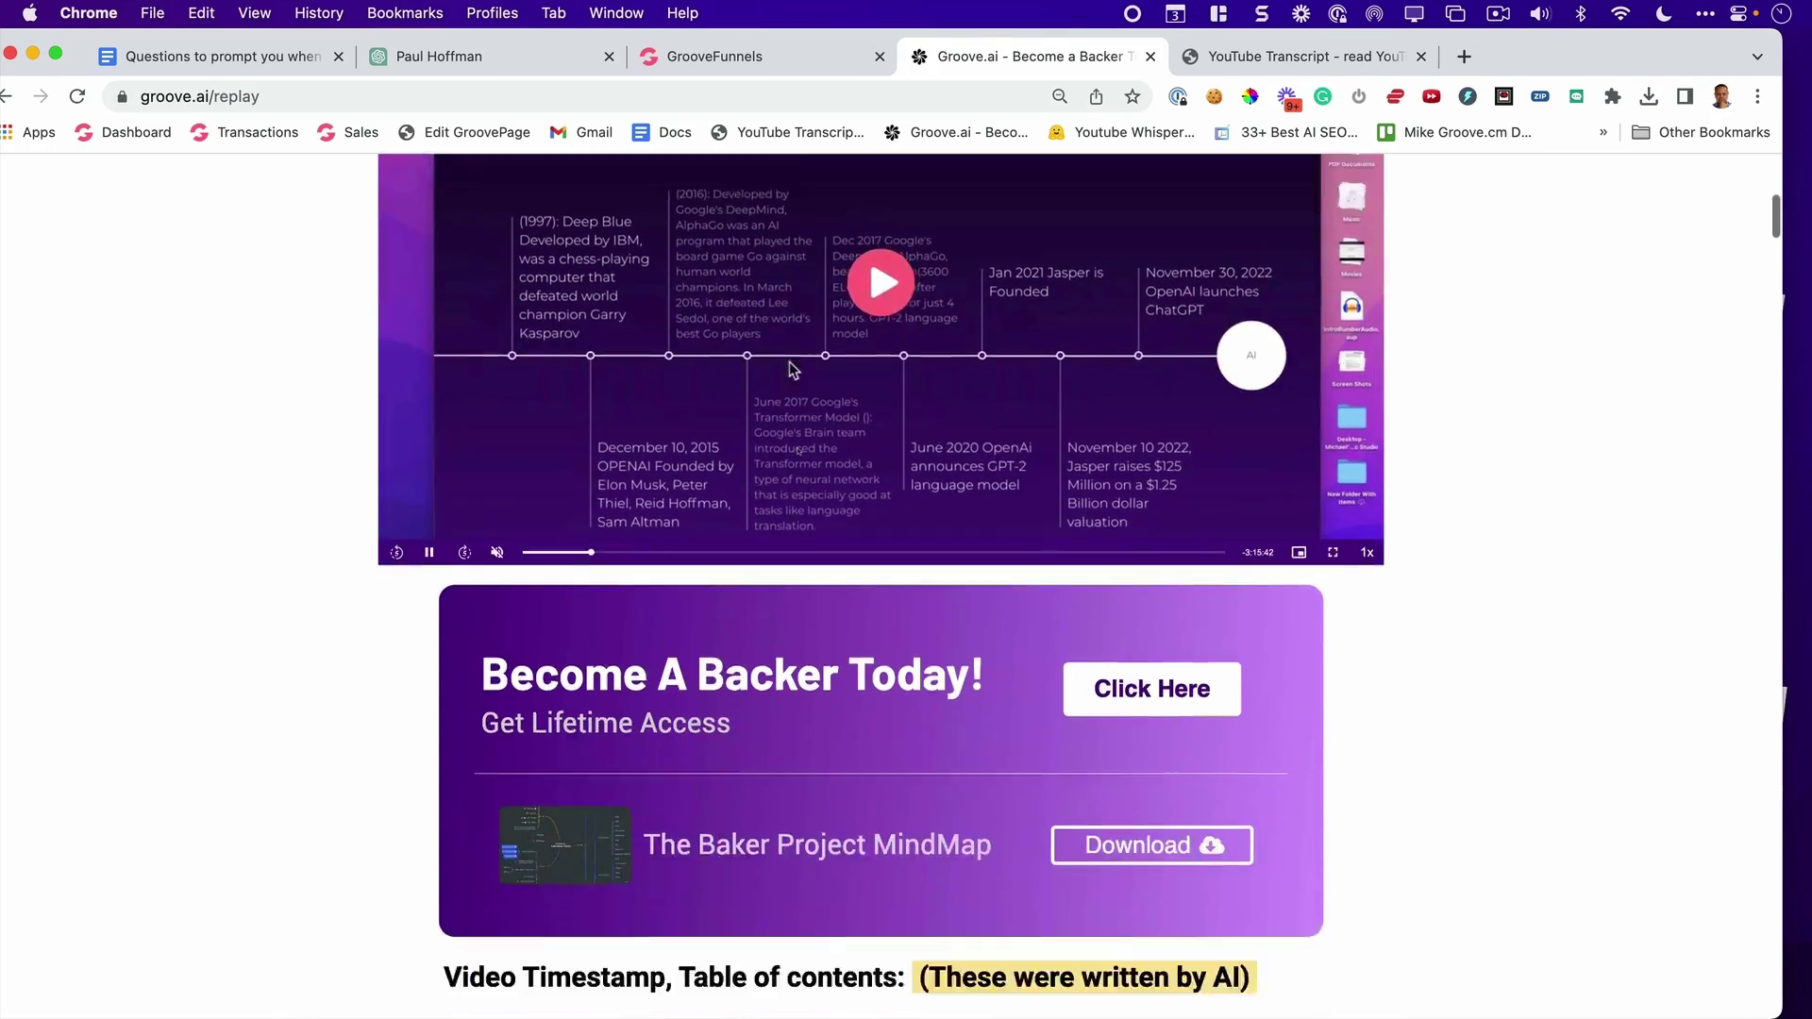
scroll(792, 366, down, 20)
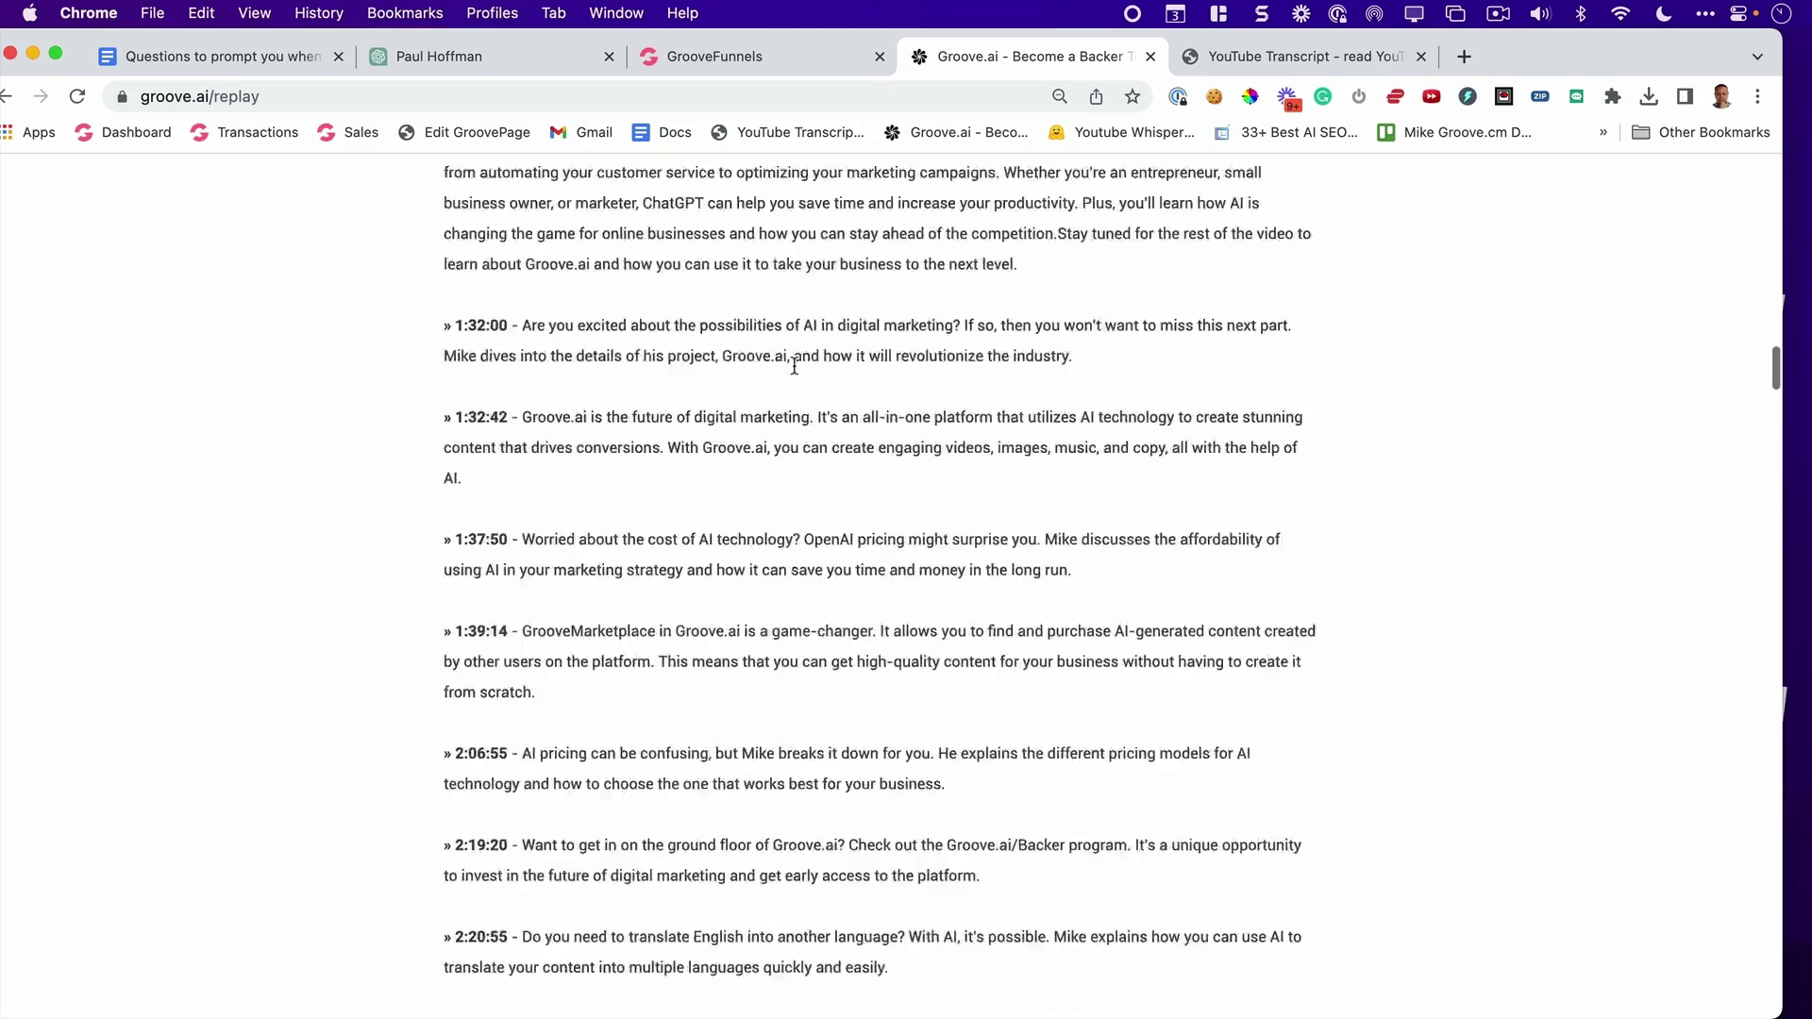
scroll(793, 366, down, 20)
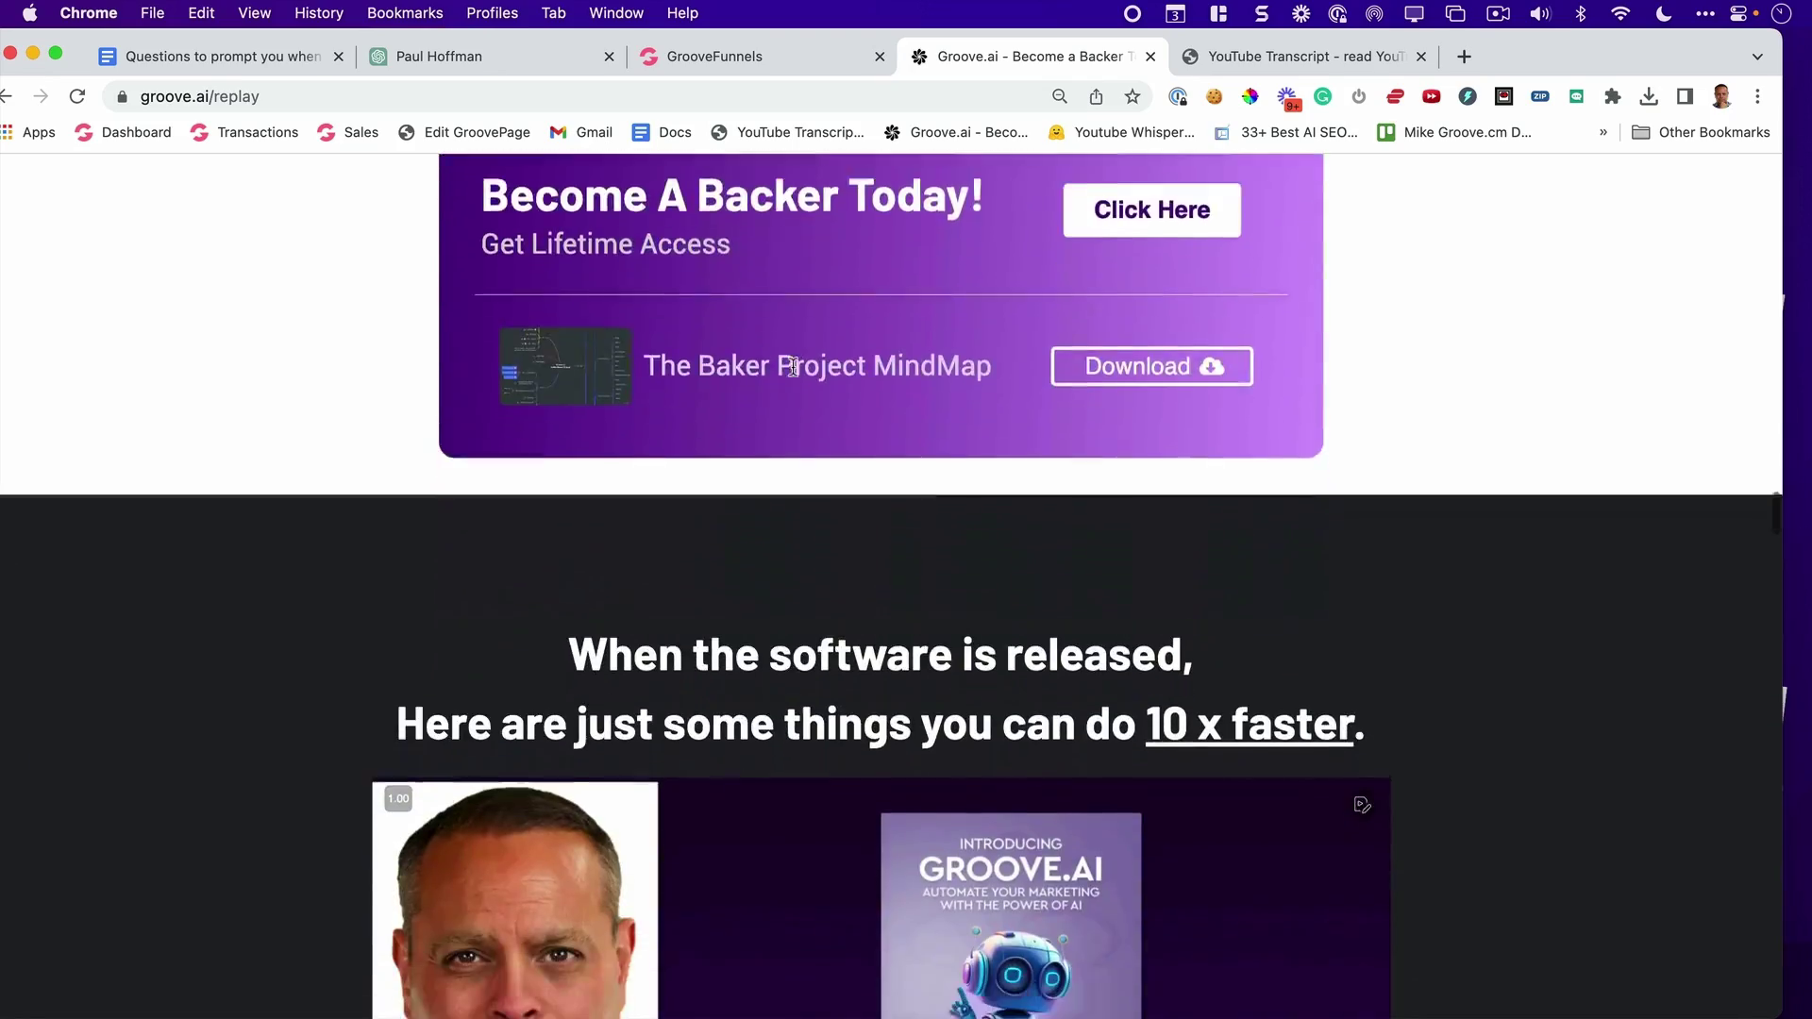
scroll(793, 366, down, 3)
triple_click(802, 345)
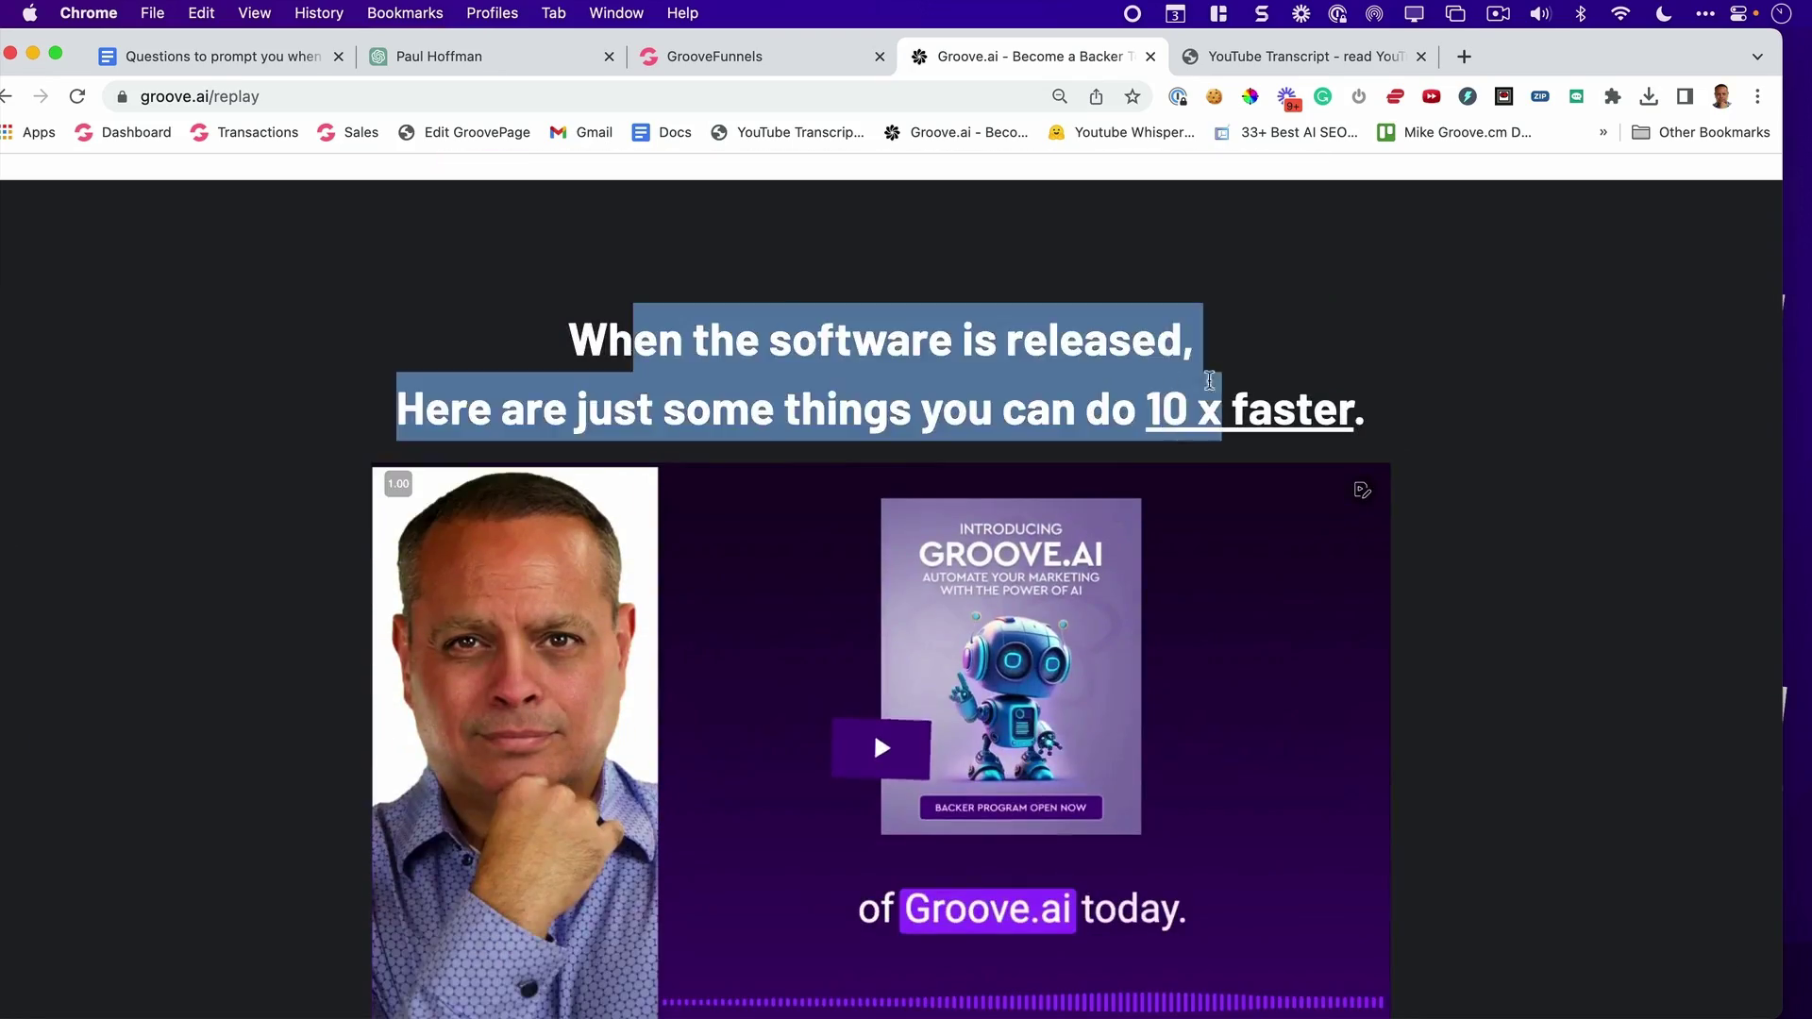
scroll(958, 427, down, 5)
scroll(795, 576, down, 20)
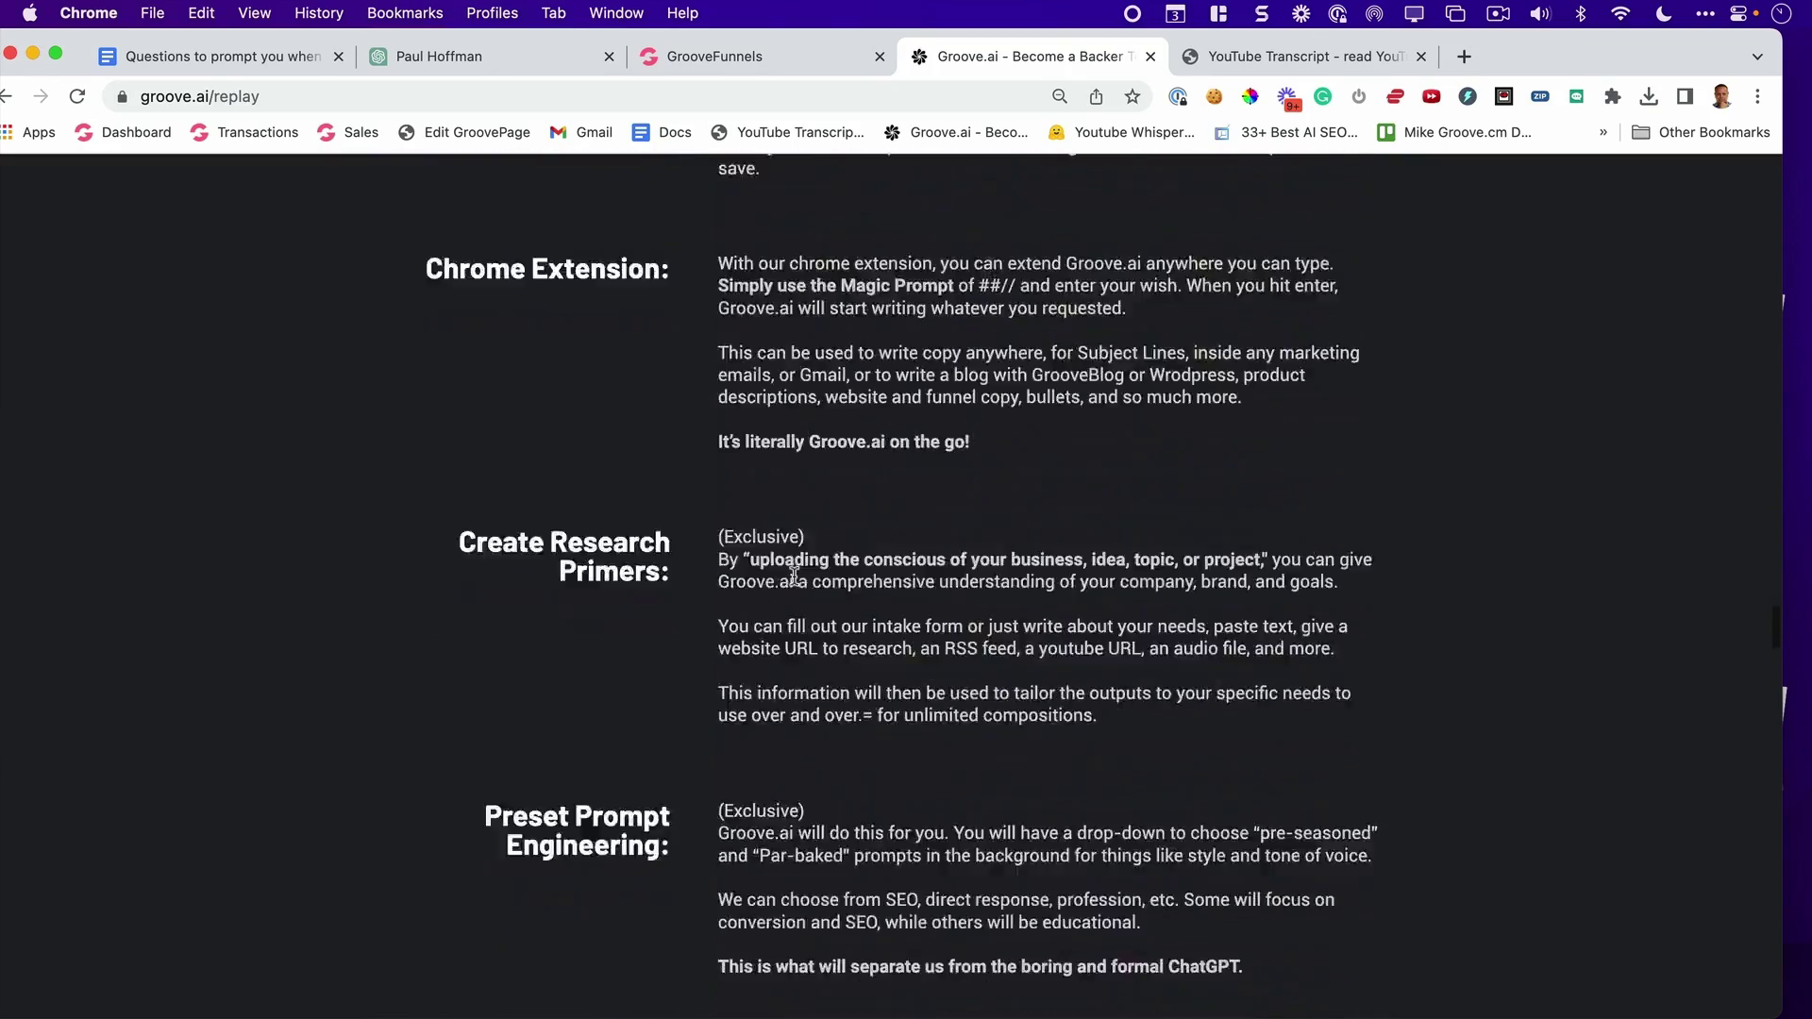
scroll(794, 575, down, 20)
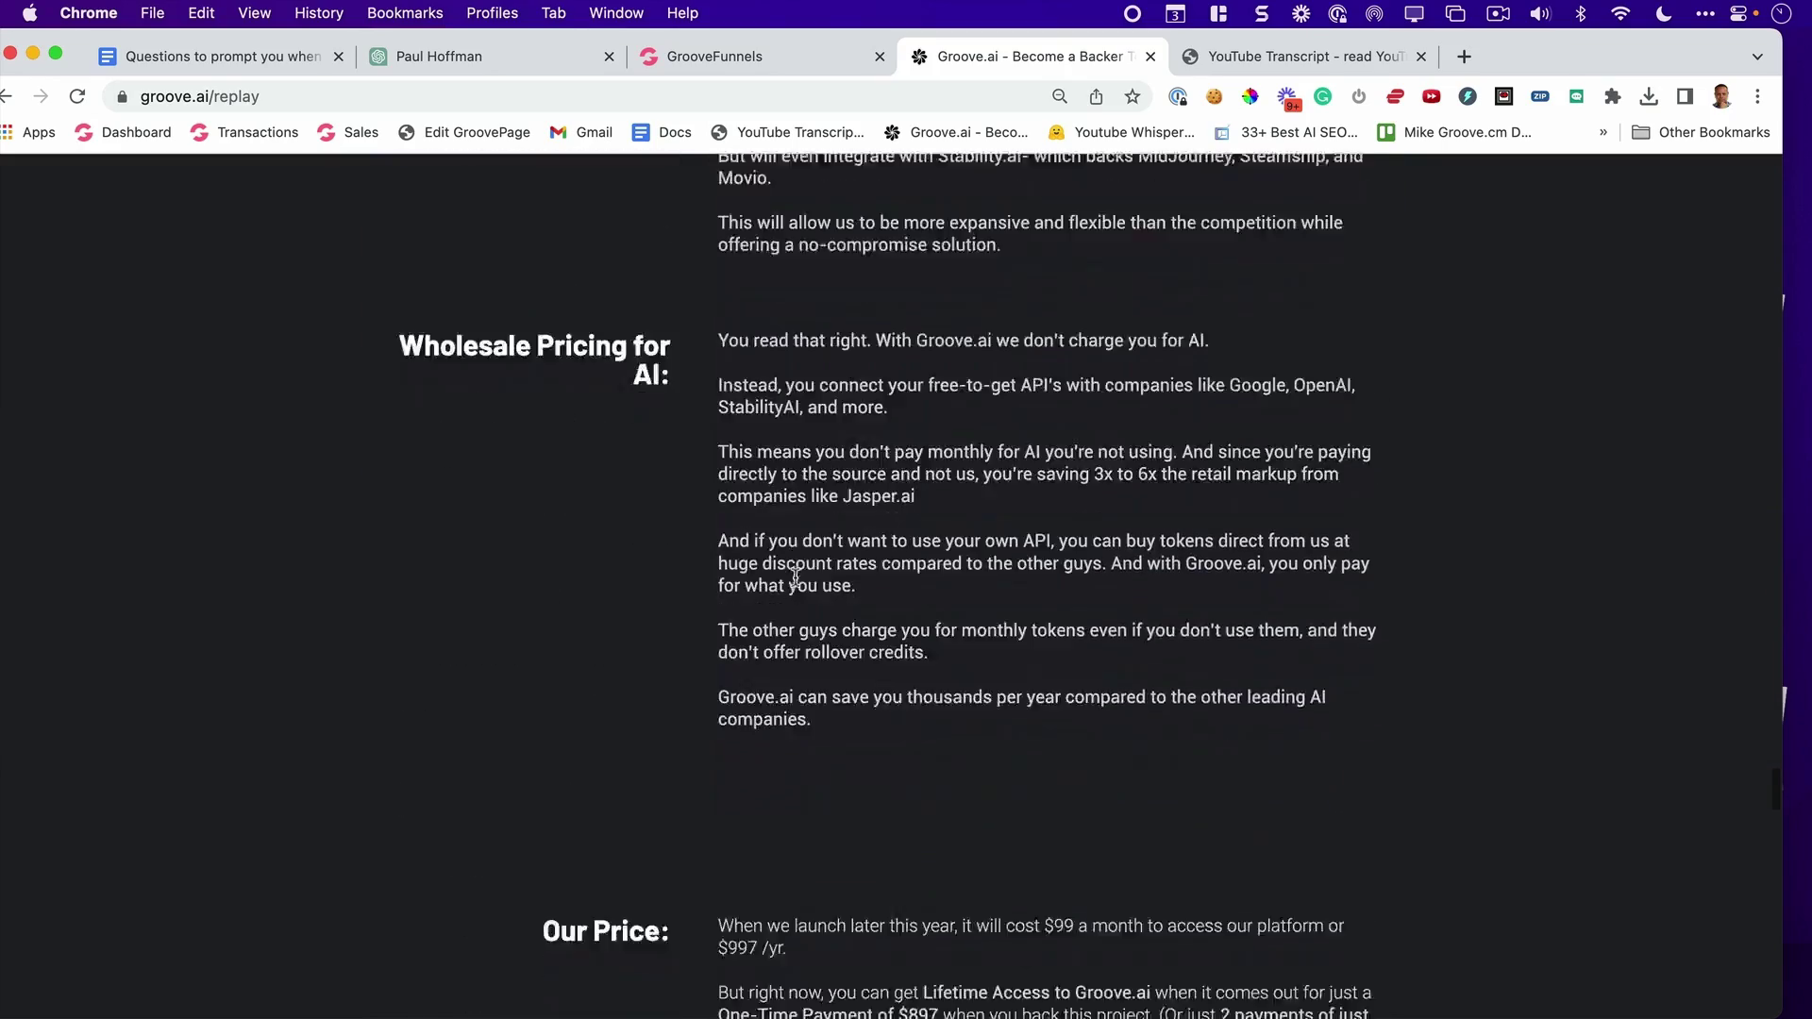
scroll(564, 421, down, 20)
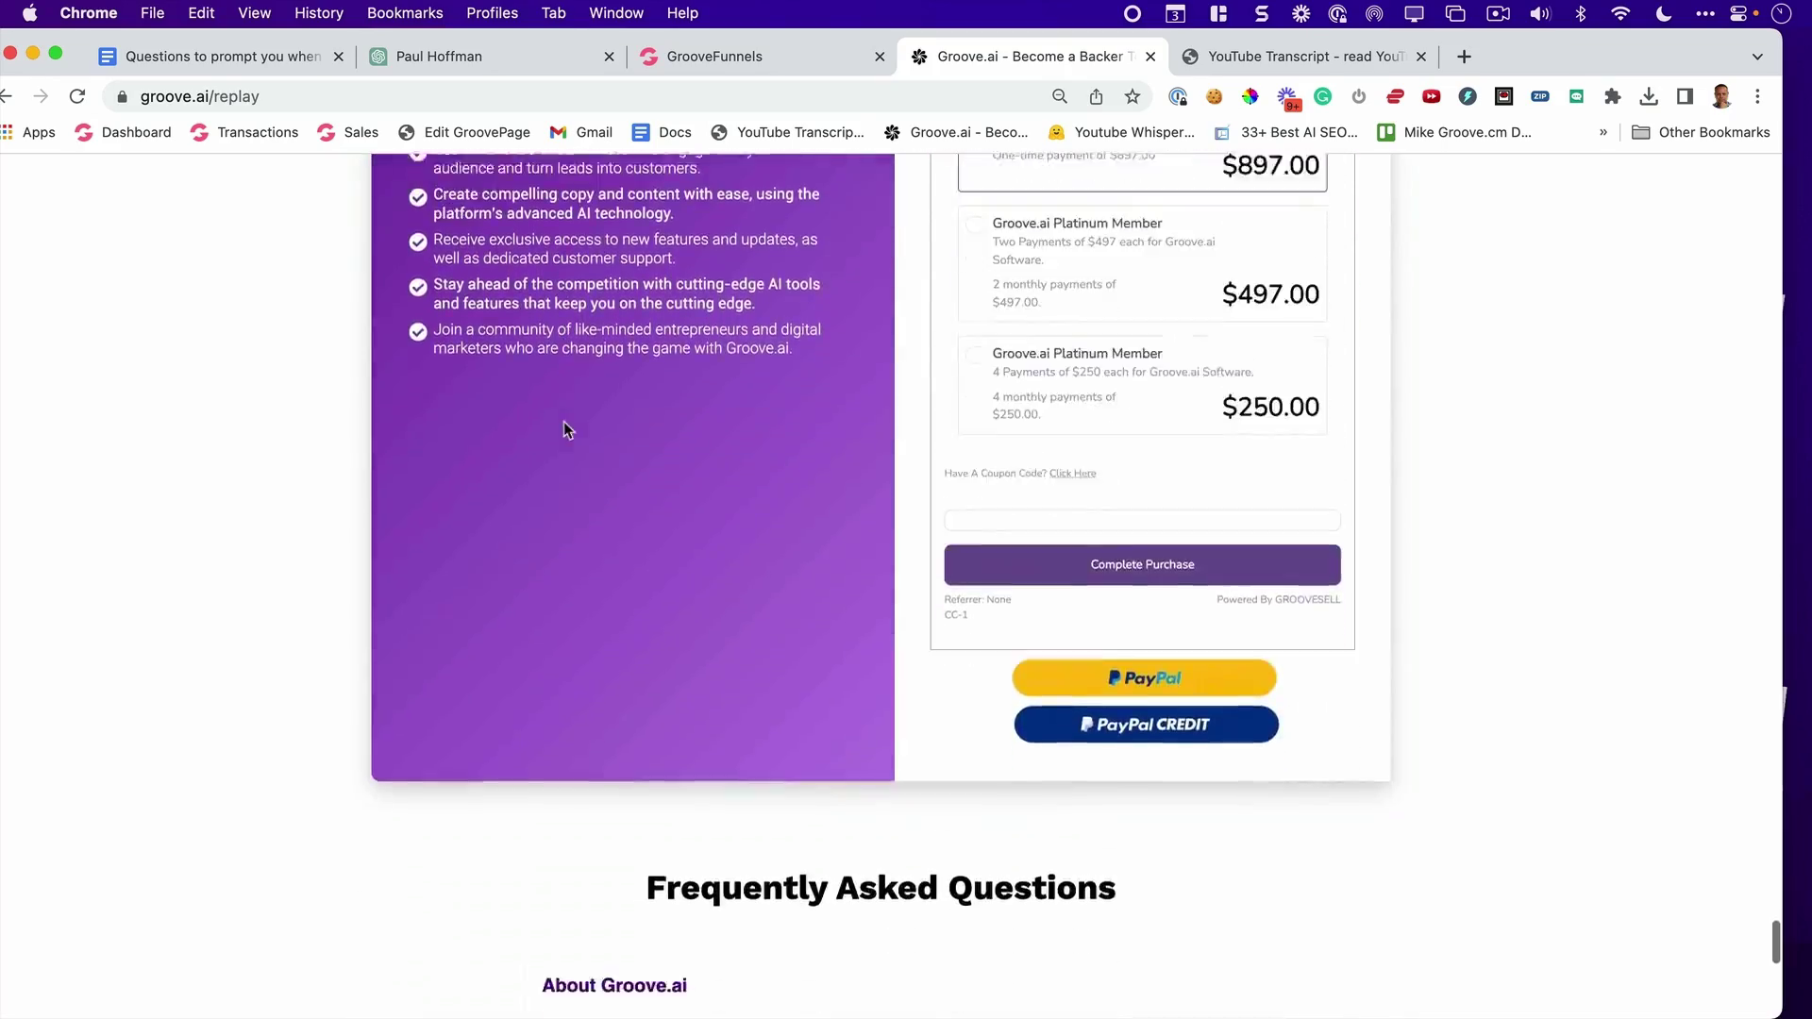
scroll(564, 421, up, 20)
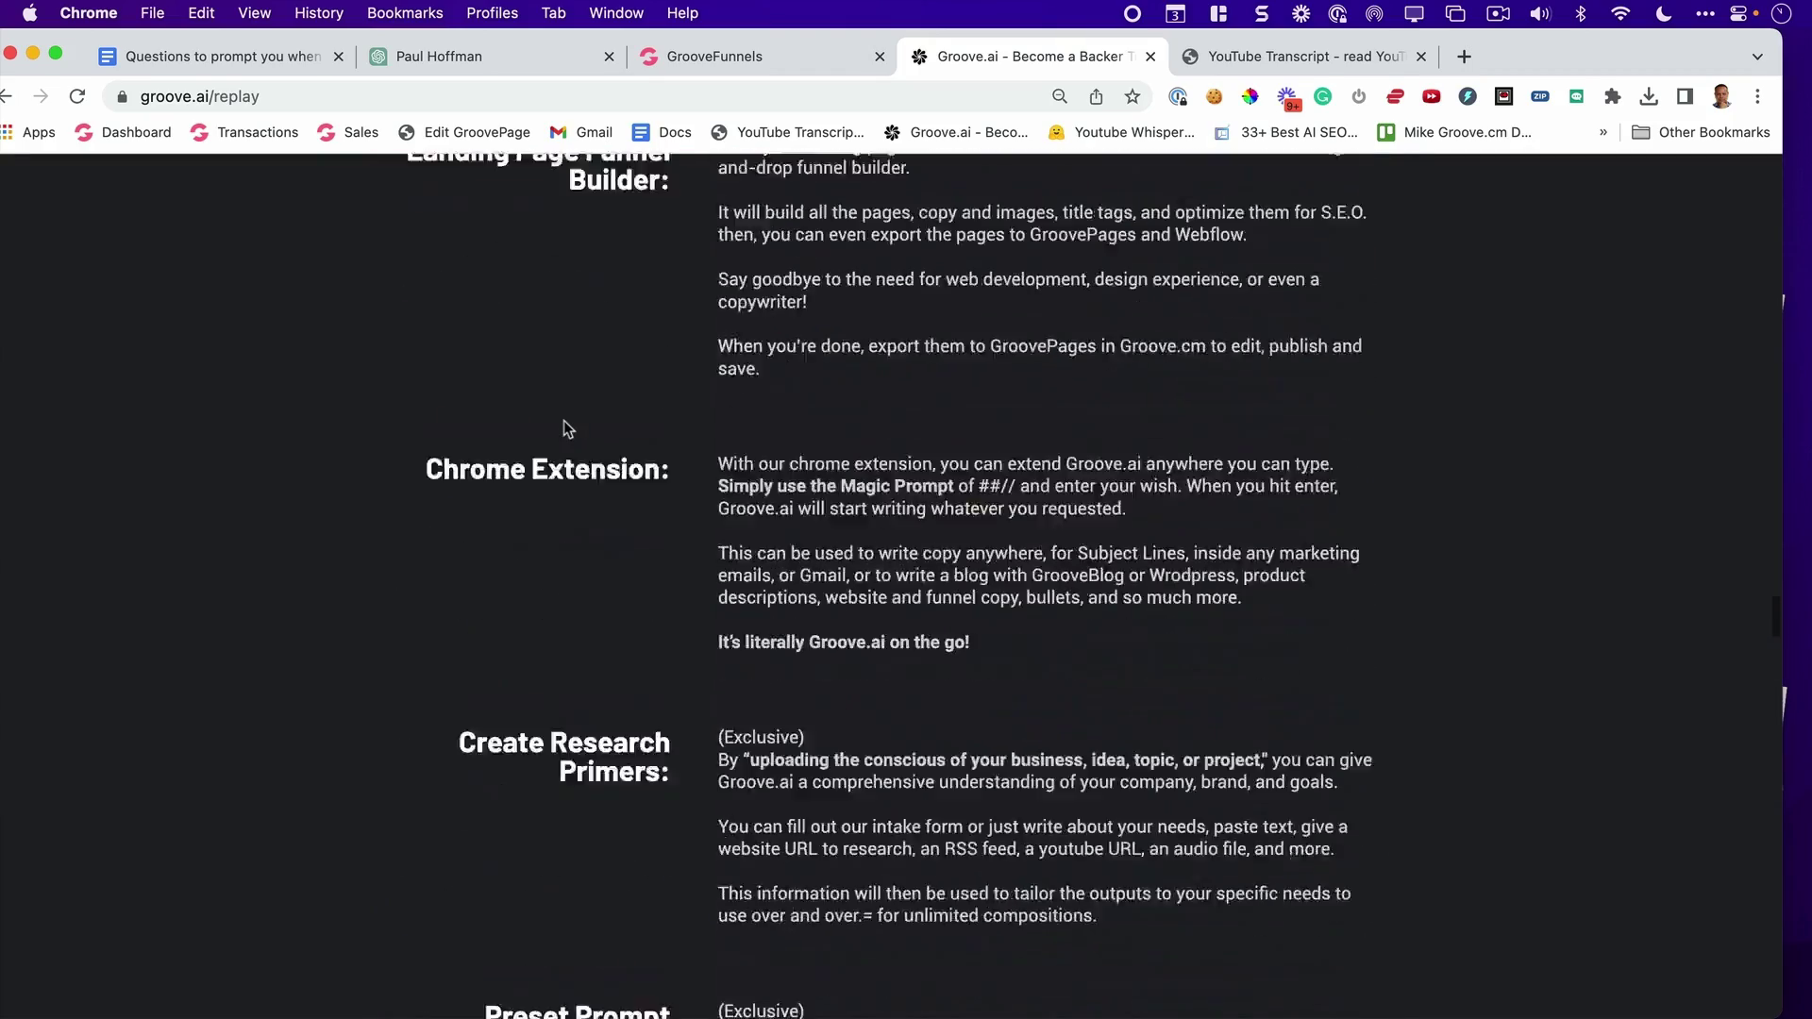
scroll(565, 420, up, 7)
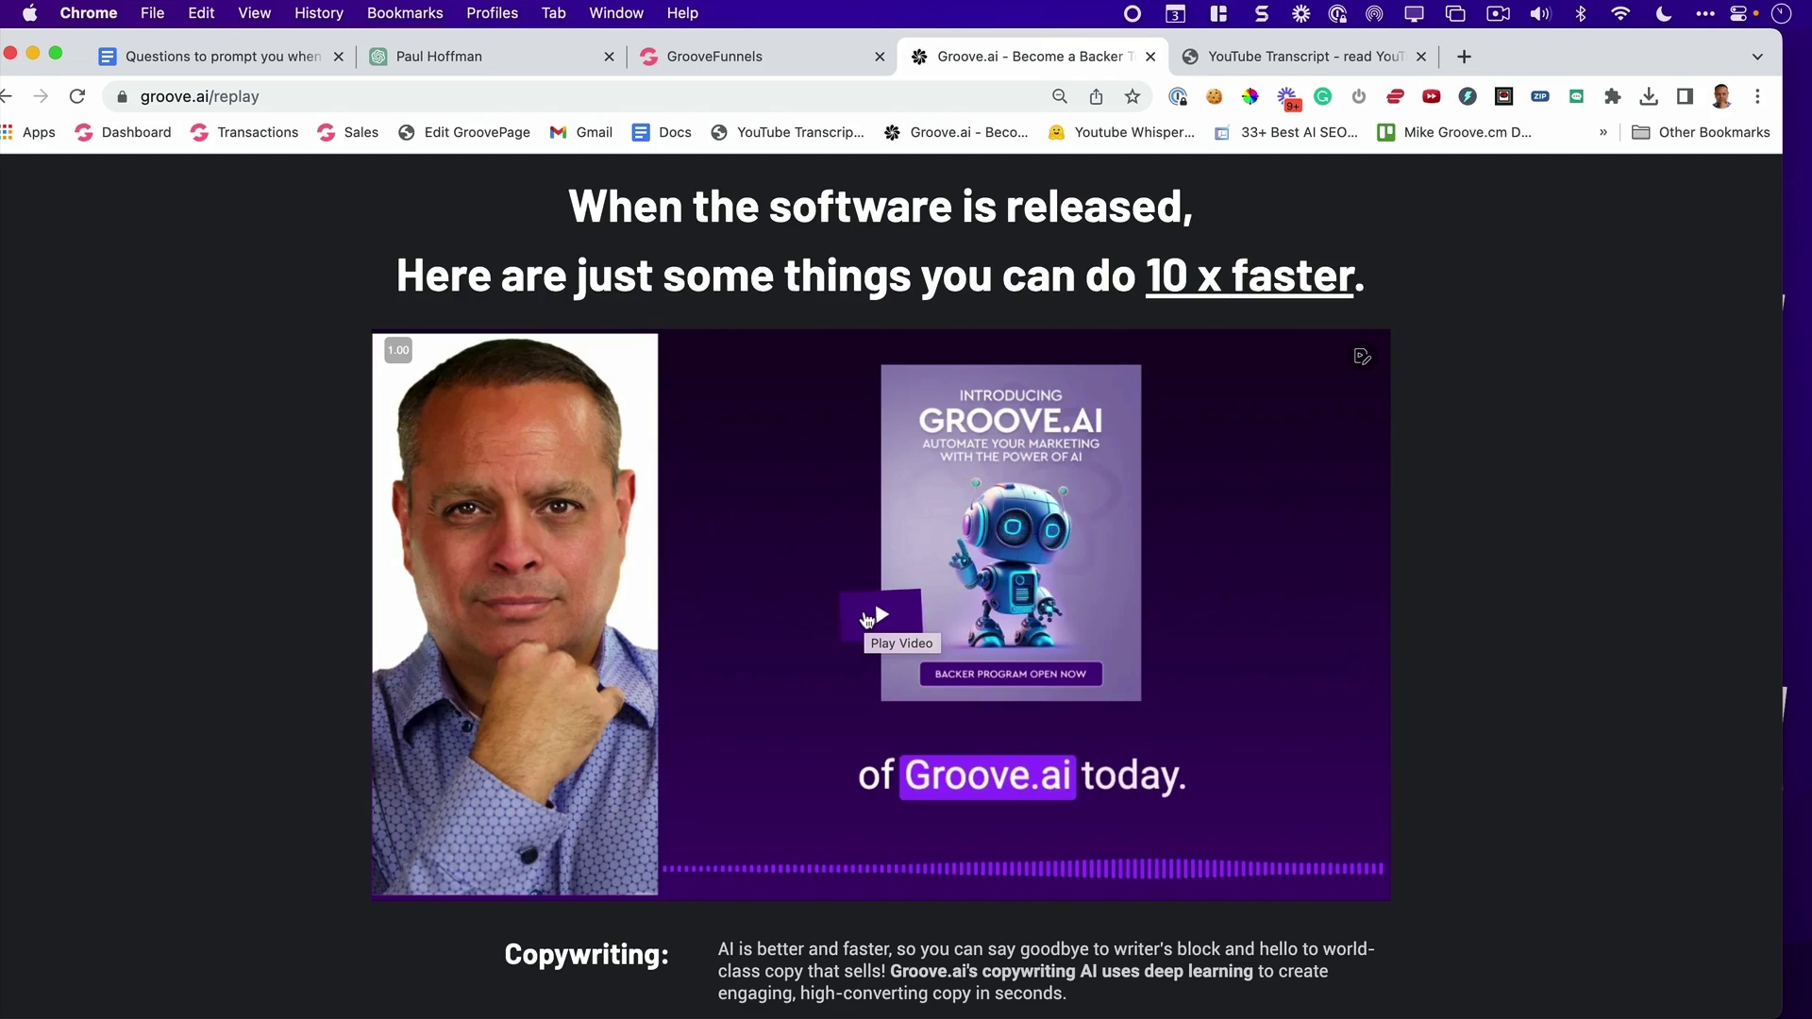
Step: Jump to the order form showing the $897, $497 and $250 Platinum Member payment options
click(868, 618)
scroll(1392, 439, down, 2)
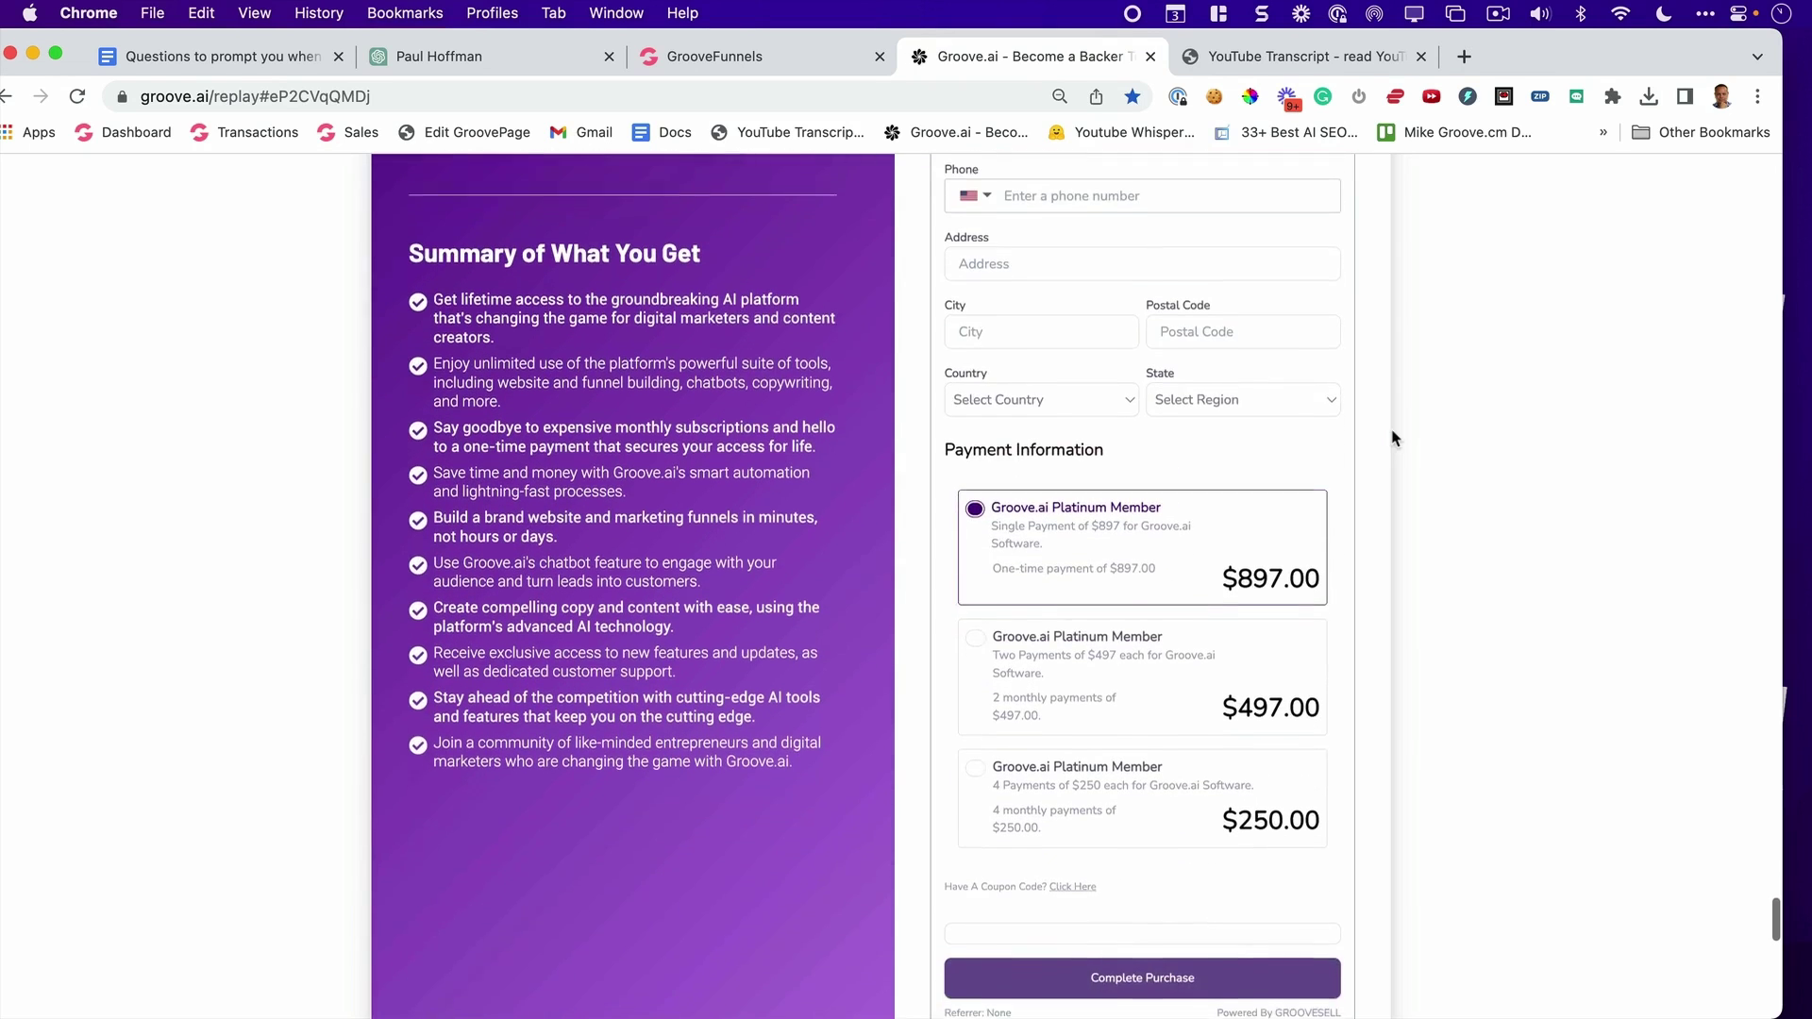
scroll(1393, 439, down, 1)
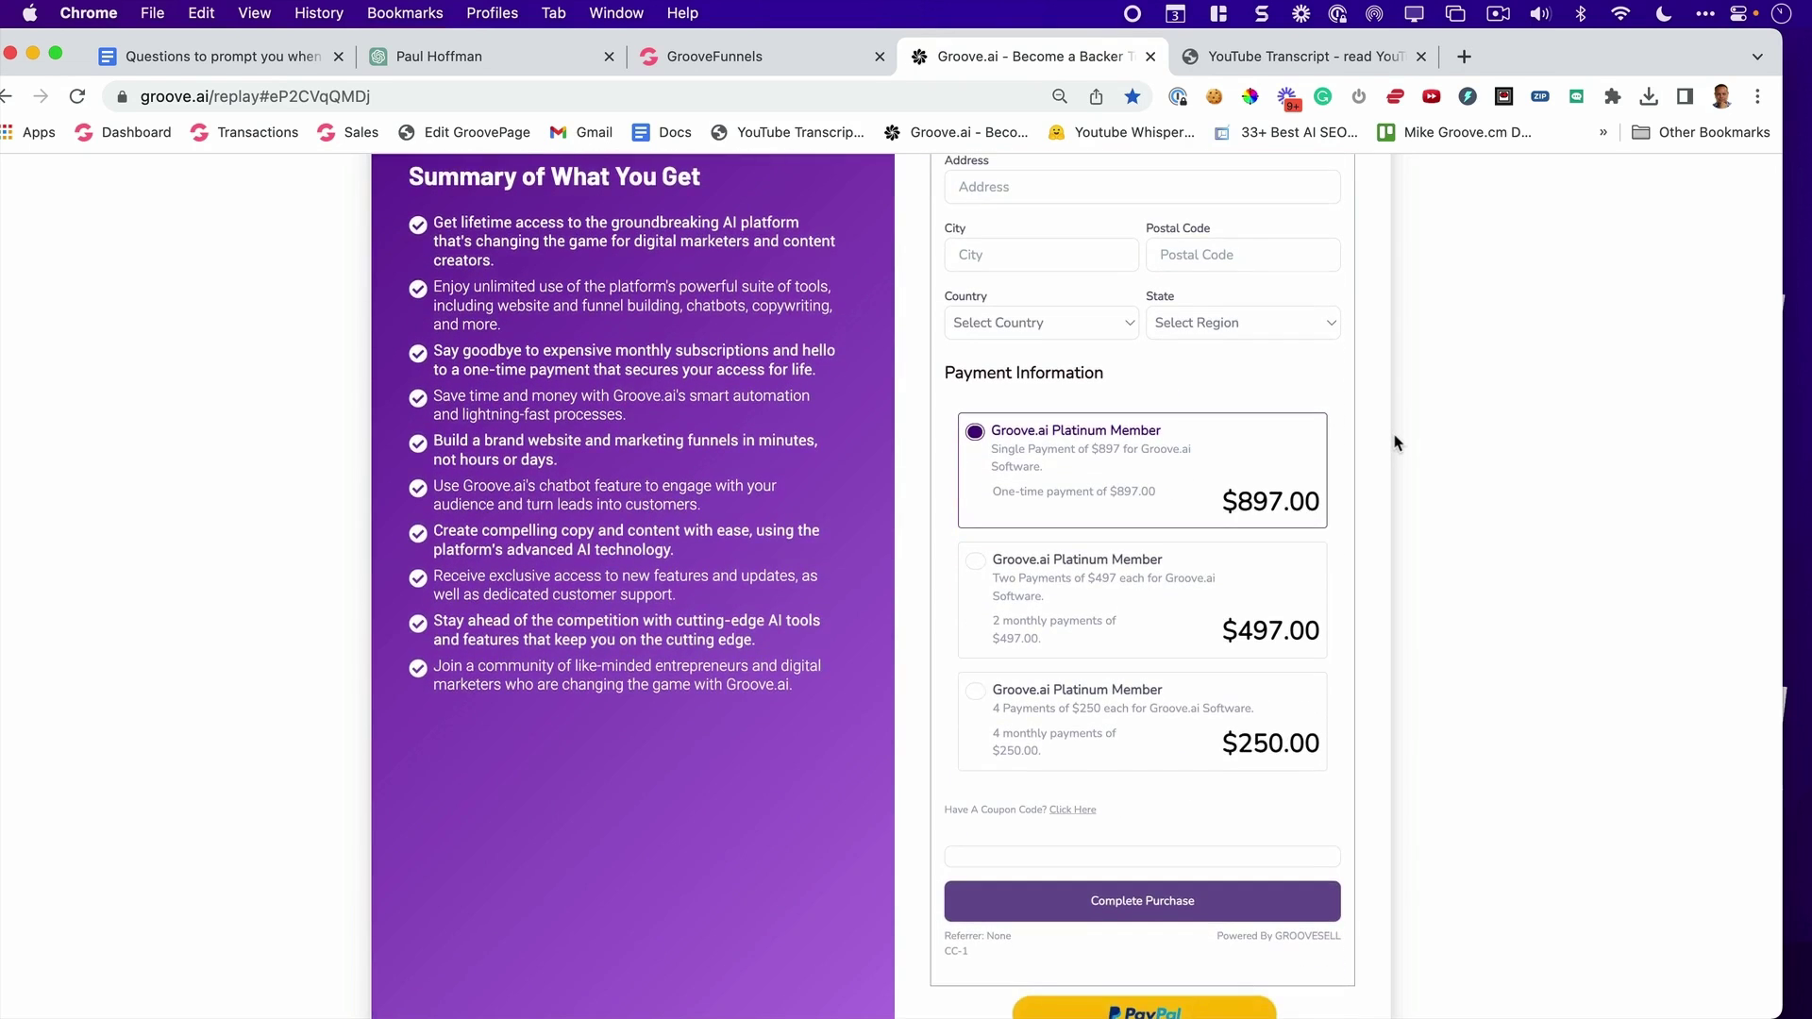